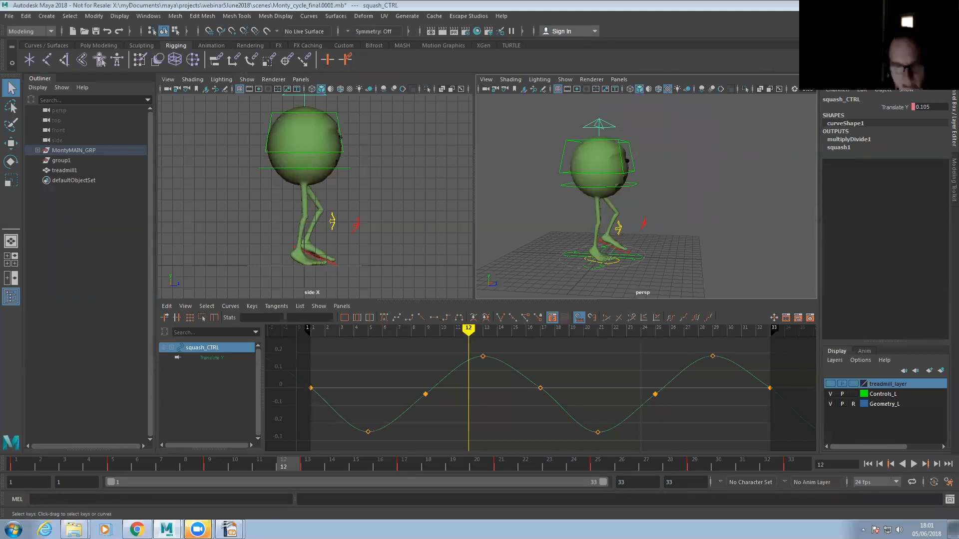
- Play back the character's walk cycle and examine the leg and body motion from several angles in the perspective view
alt+drag(615, 197, 604, 236)
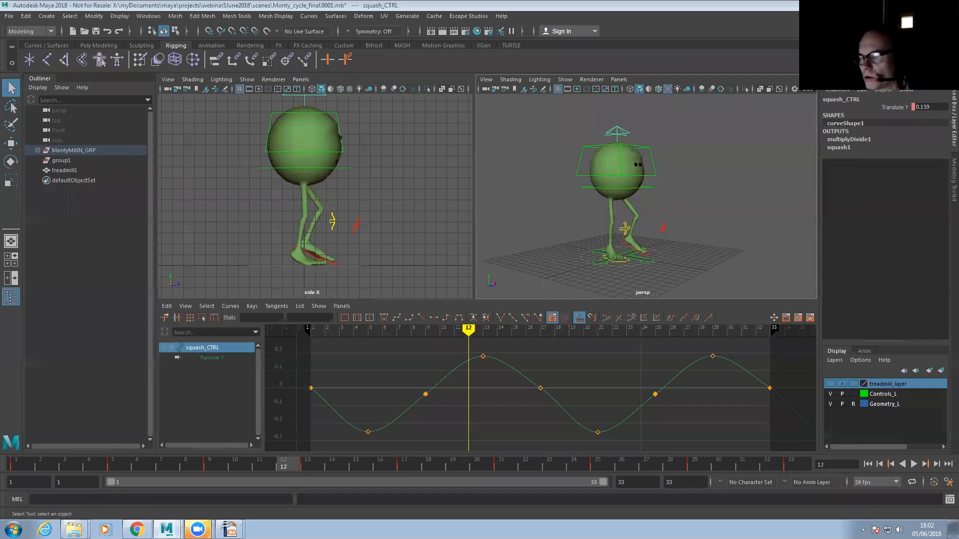
alt+drag(630, 224, 589, 249)
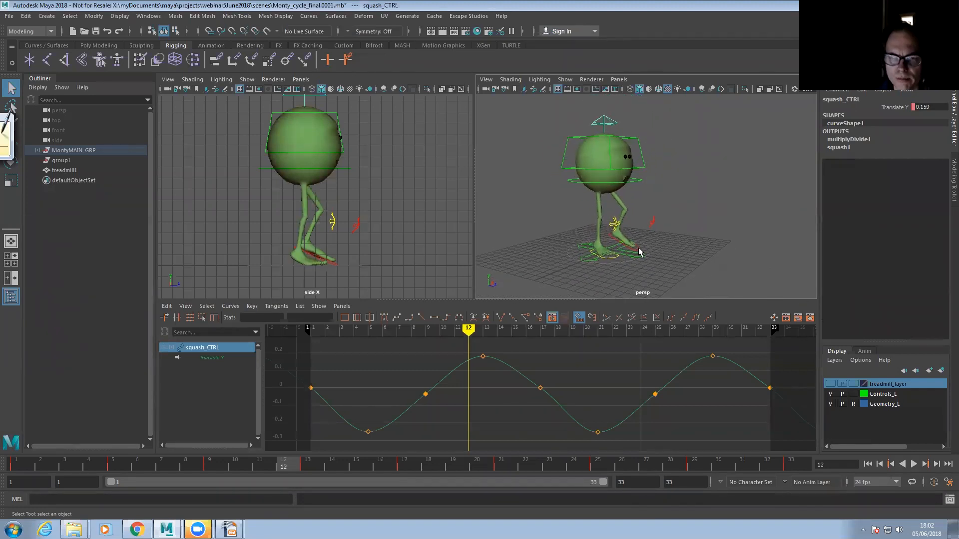
scroll(647, 242, down, 1)
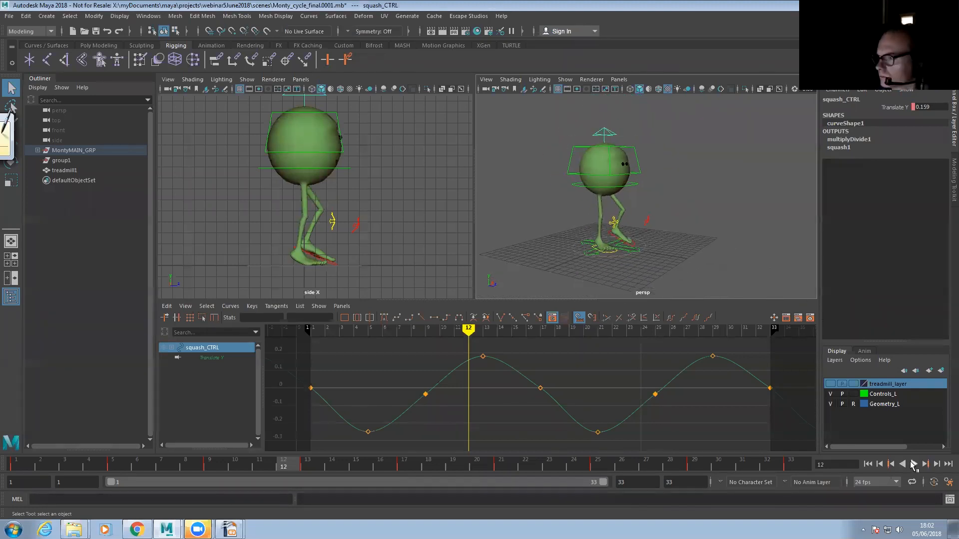
click(914, 465)
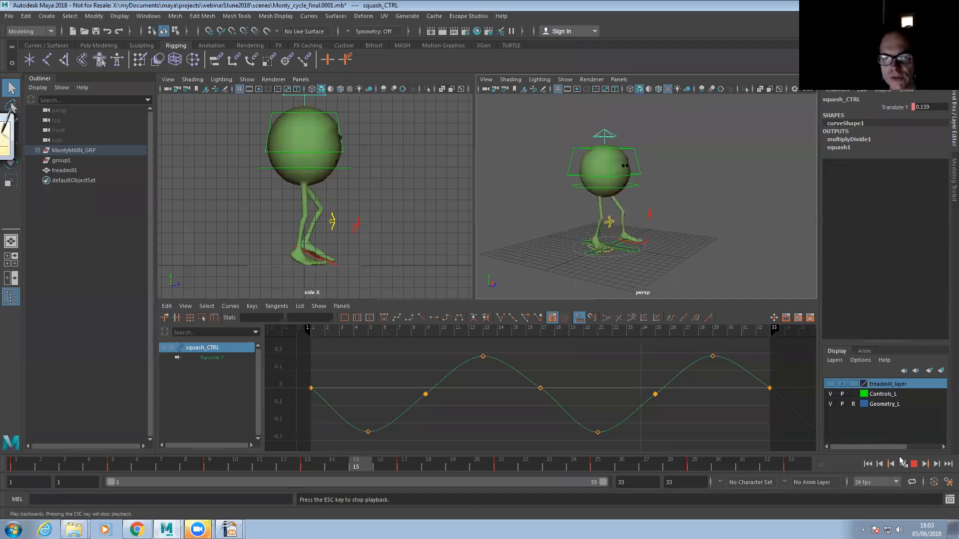
alt+drag(593, 250, 658, 248)
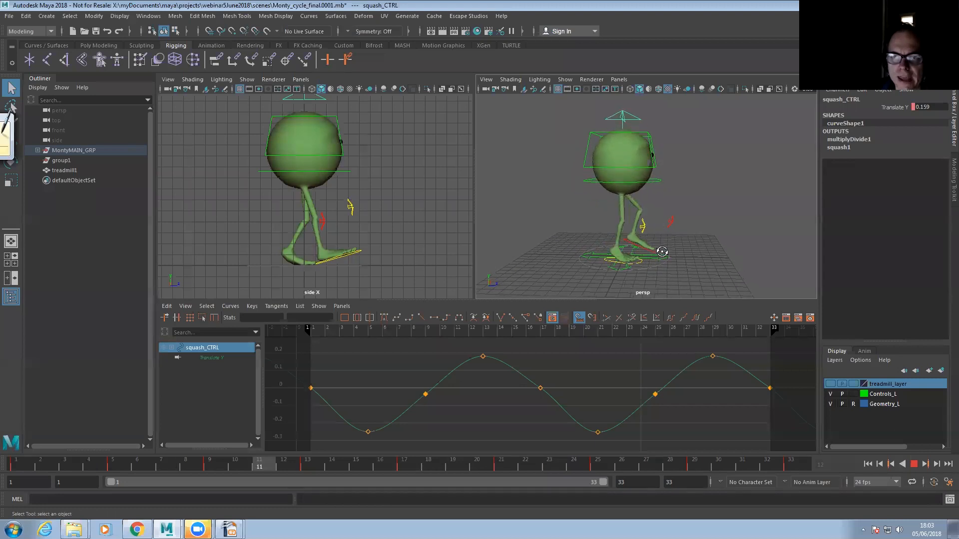
click(915, 466)
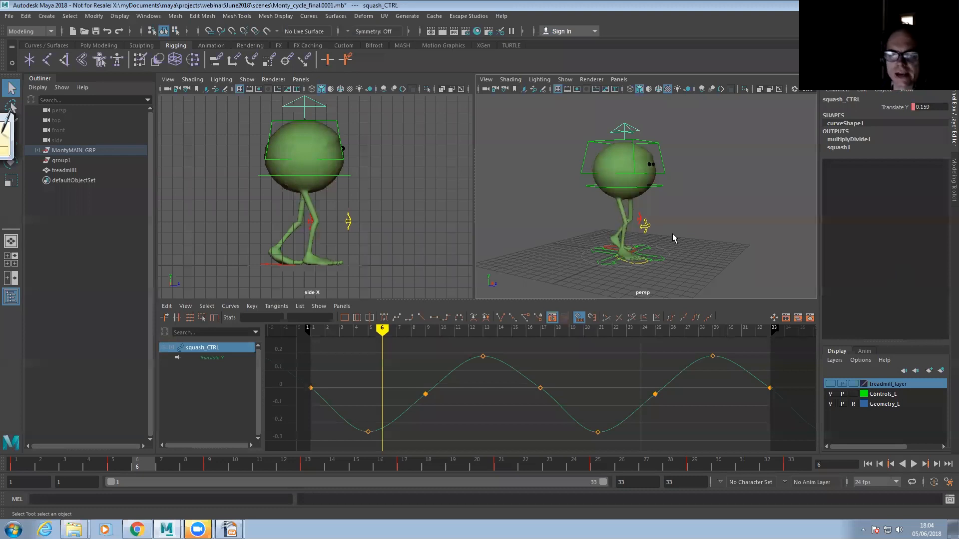
mouse_move(623, 225)
alt+right_down()
mouse_move(595, 220)
mouse_move(635, 235)
alt+right_up()
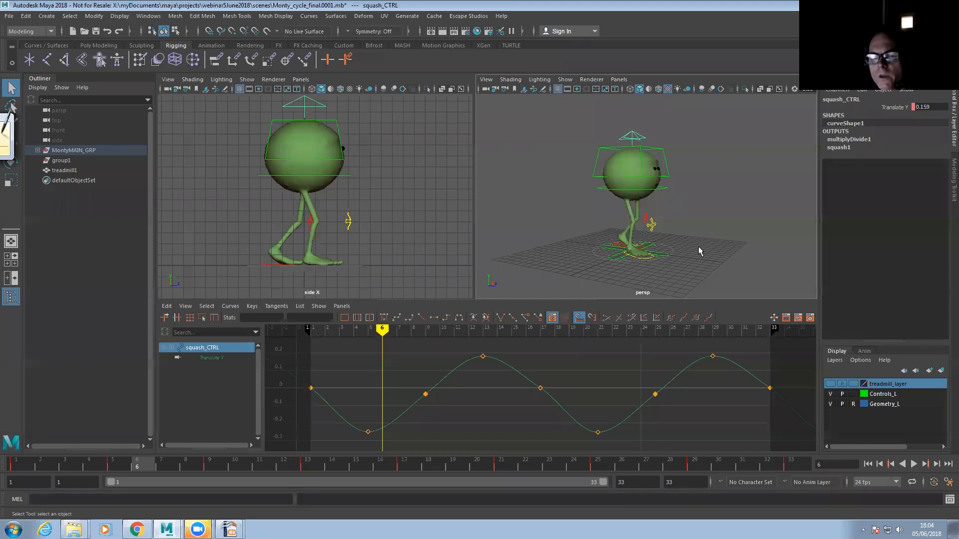
click(913, 464)
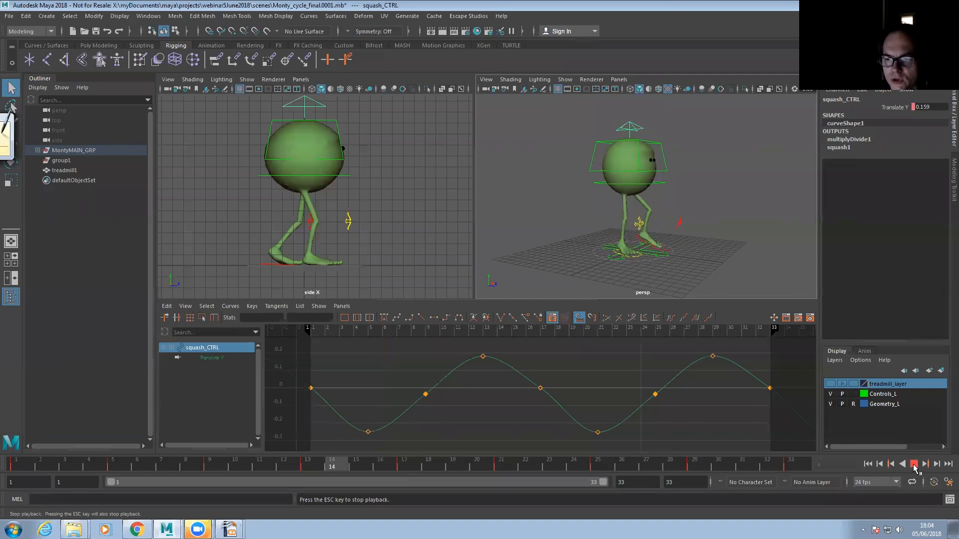
click(914, 465)
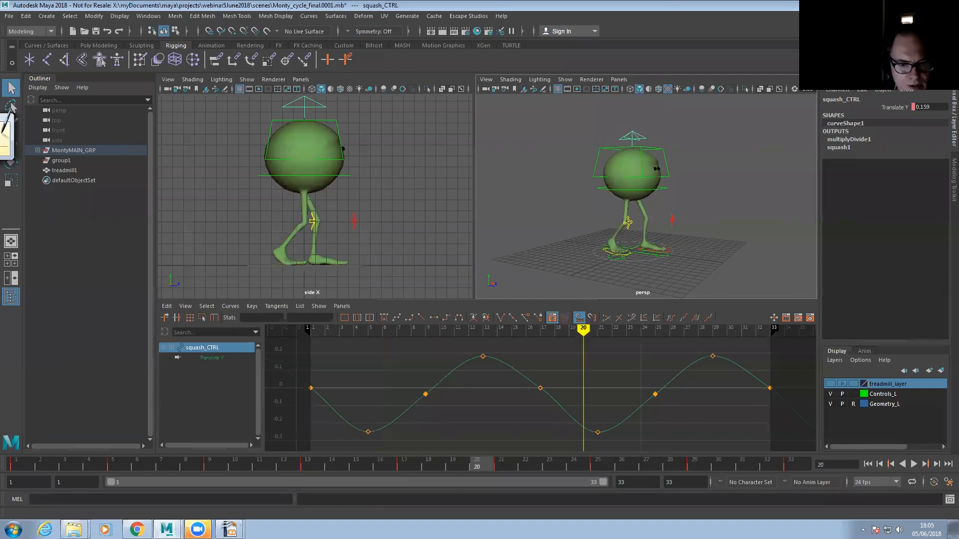
- Switch to the CharacterWalks_June2018.ppt presentation in OpenOffice Impress, start its slide show and enlarge the window
mouse_move(229, 529)
click(268, 509)
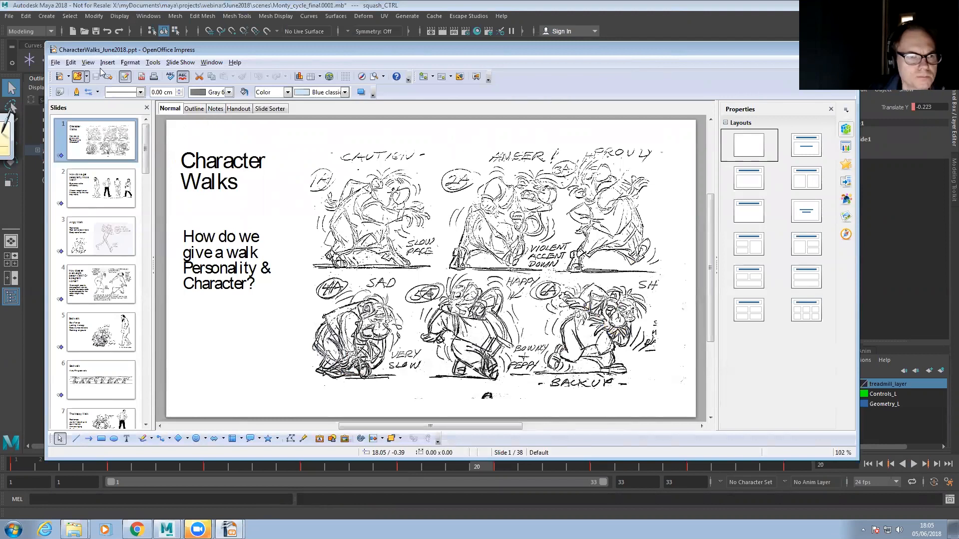
click(180, 62)
click(194, 77)
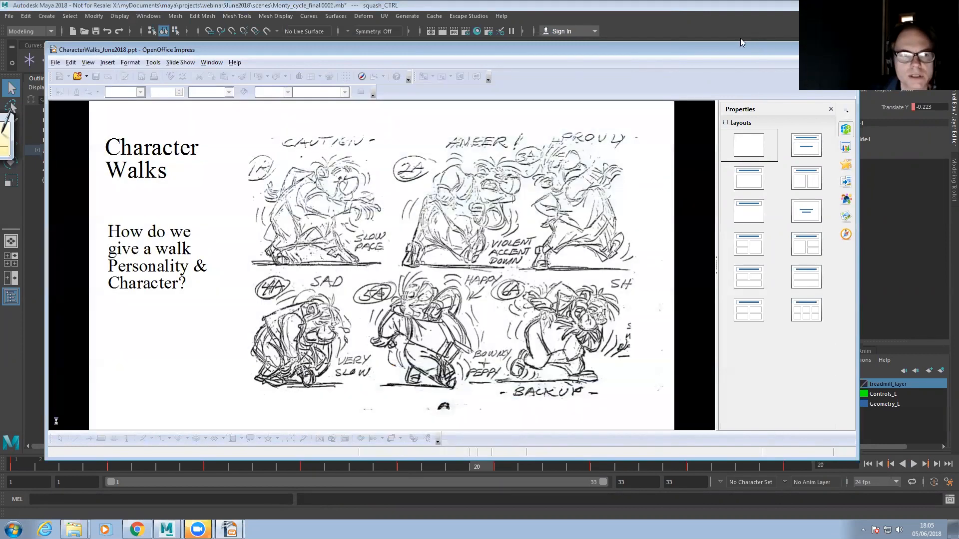
drag(741, 40, 732, 30)
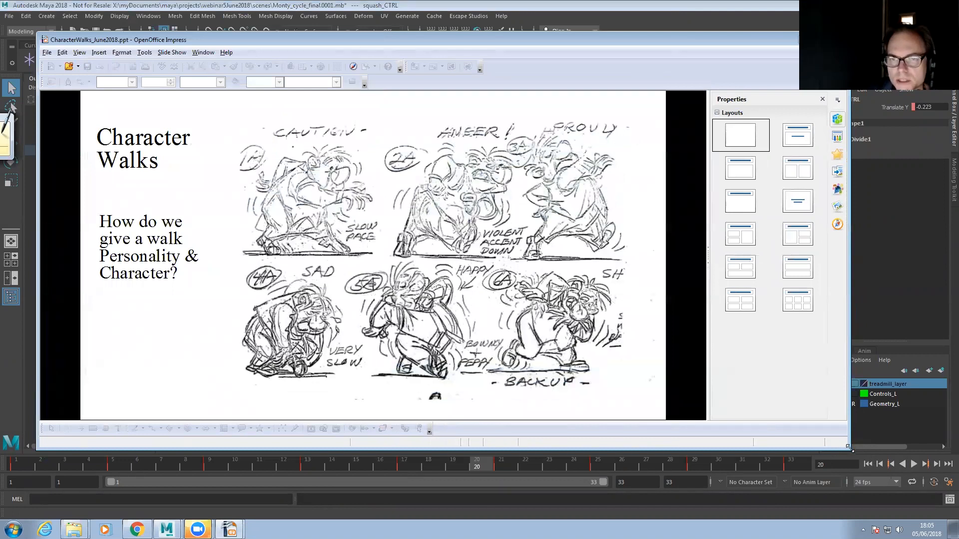
drag(849, 448, 943, 458)
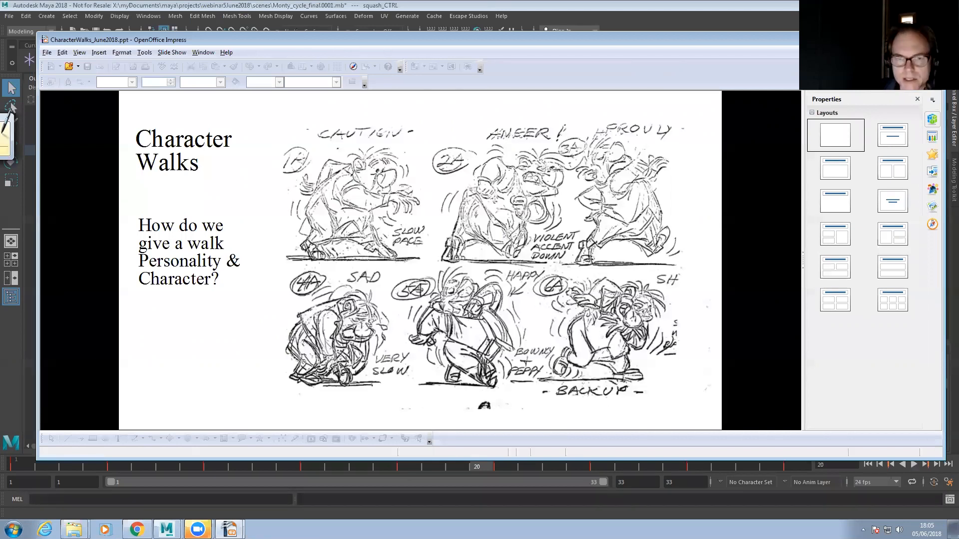
- Advance the slide show through the personality, angry walk and sad walk slides to The Happy Walk
key(Right)
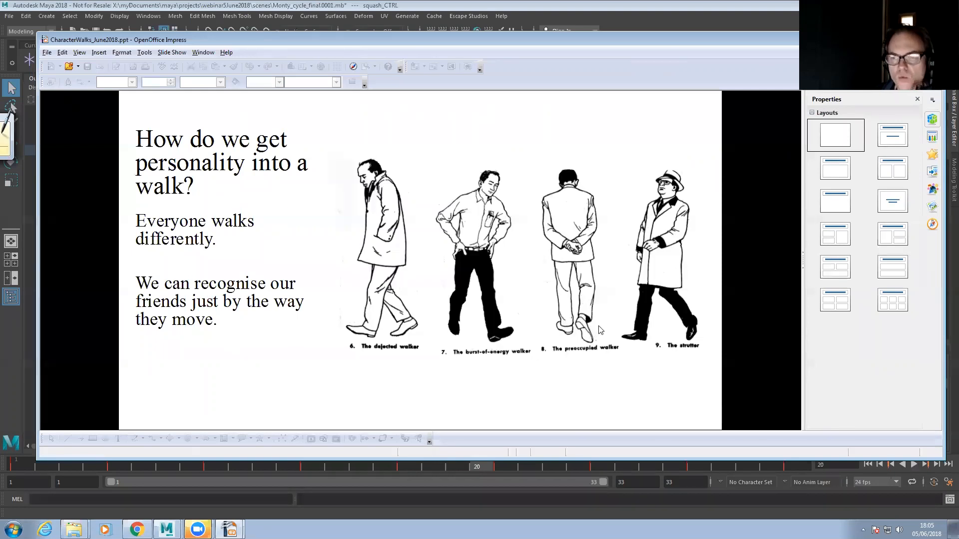
click(636, 314)
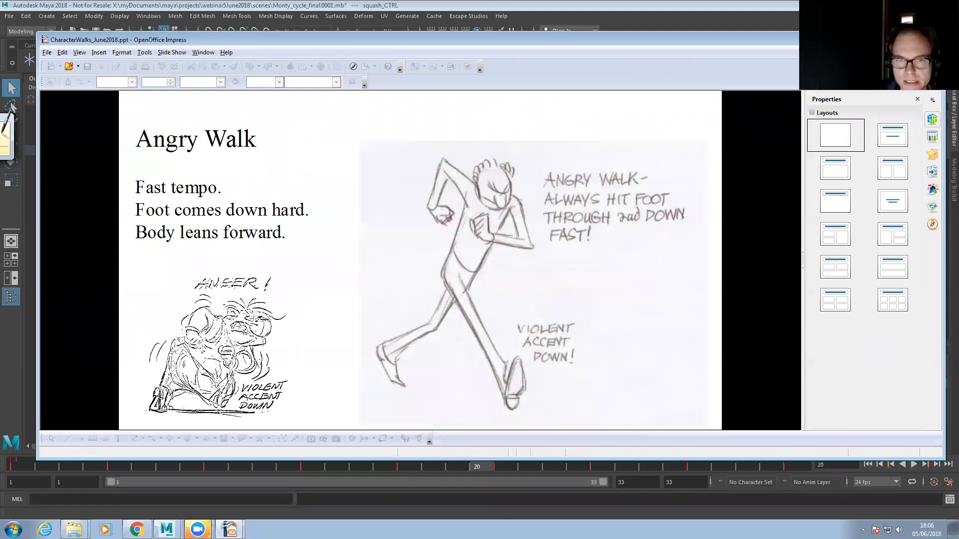
key(Page_Down)
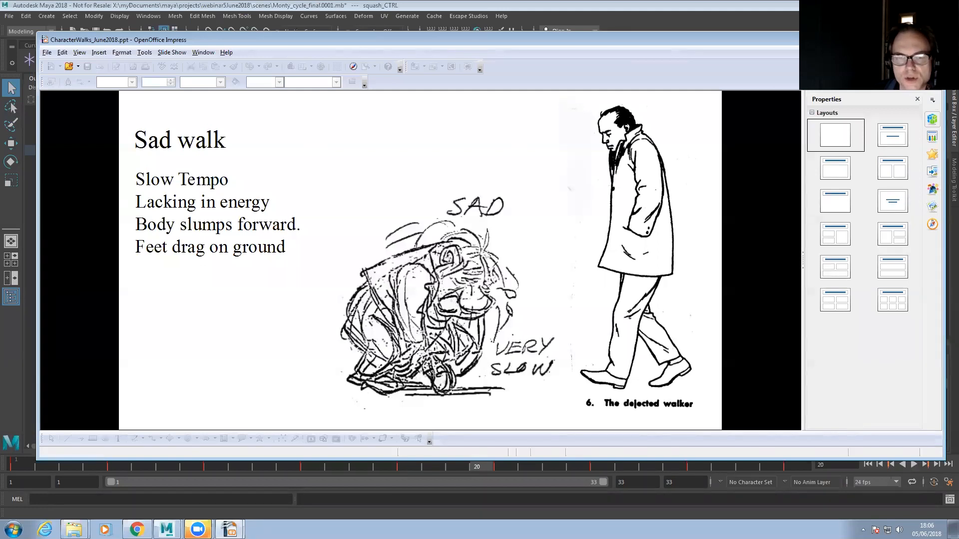
key(Right)
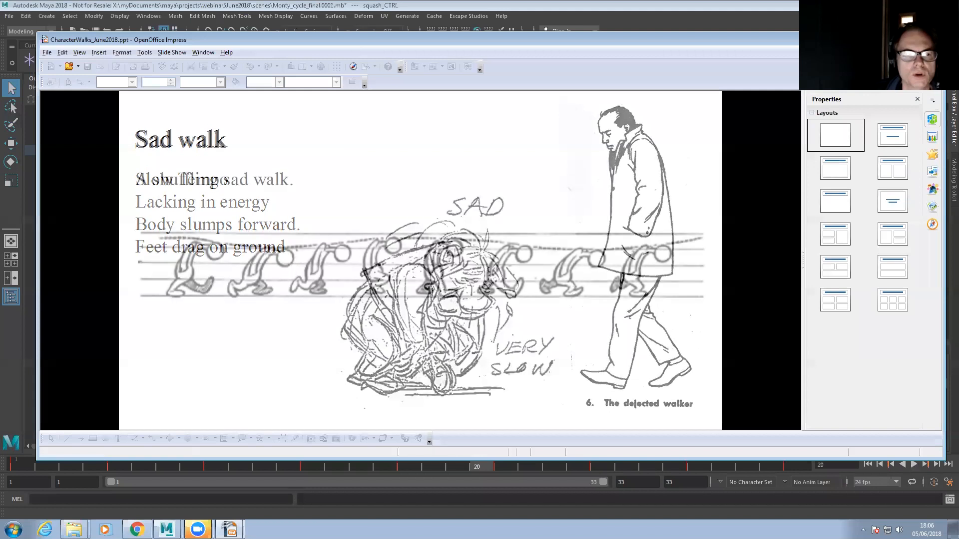
key(Right)
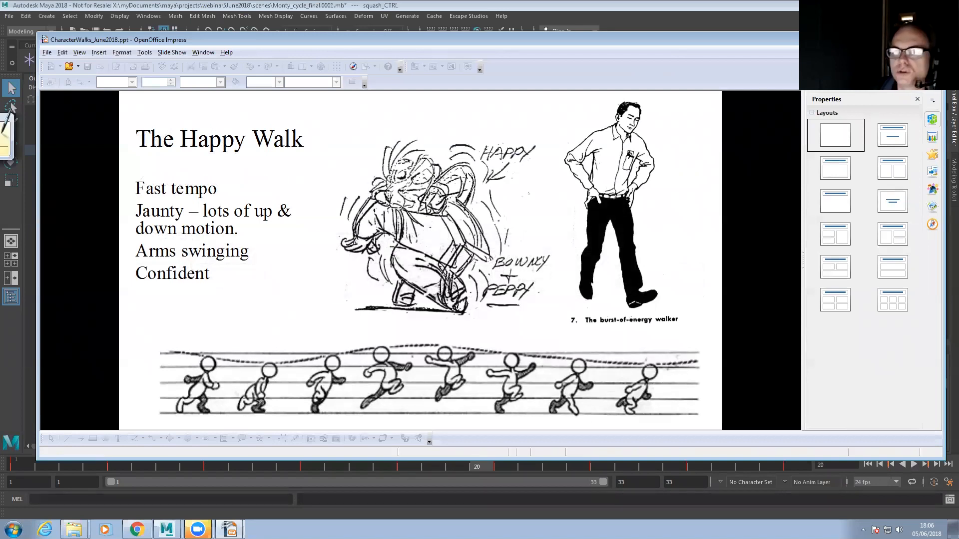
- Switch to the Double_Bounce_Walk_5June2018.ppt presentation and show The Monty Double Bounce slide as a slide show
key(alt+Tab)
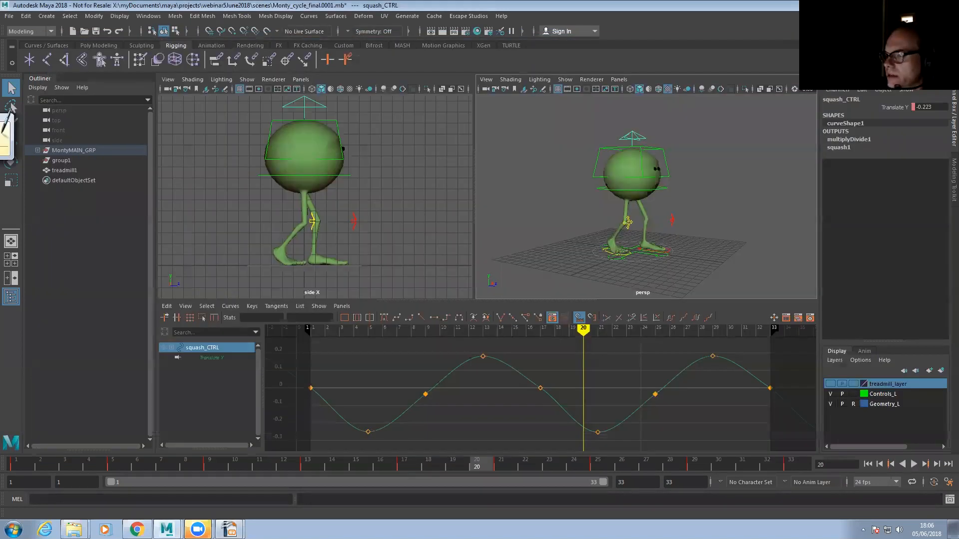
scroll(606, 214, up, 3)
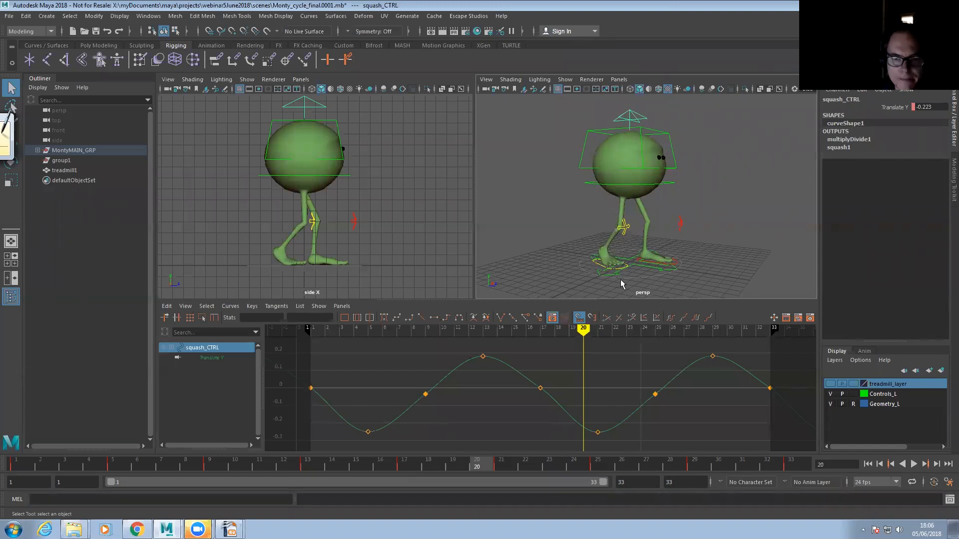
click(229, 529)
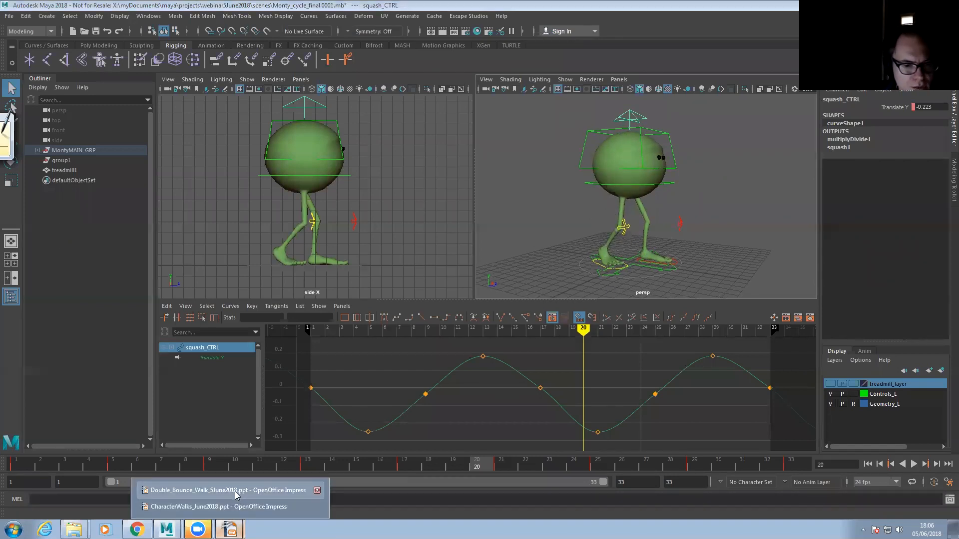
click(227, 490)
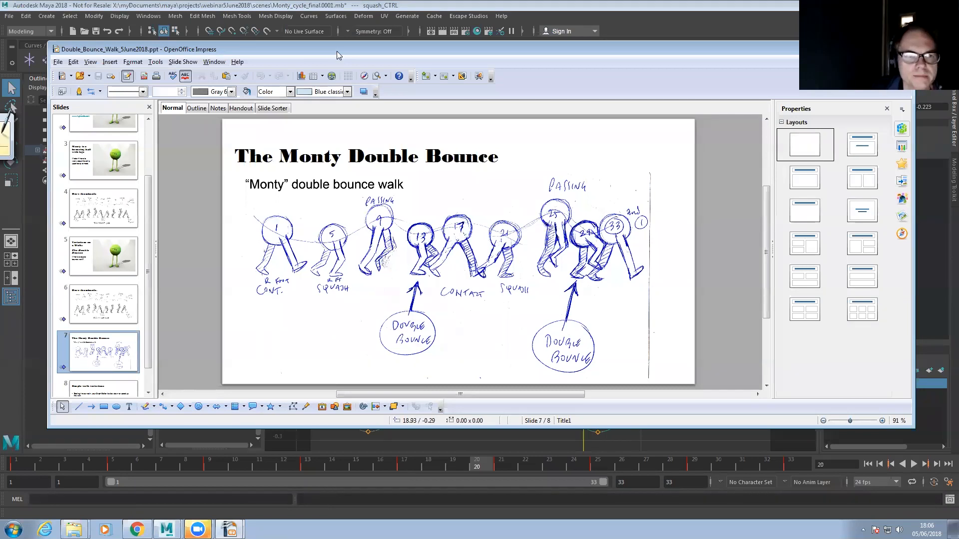
drag(337, 54, 325, 45)
click(171, 52)
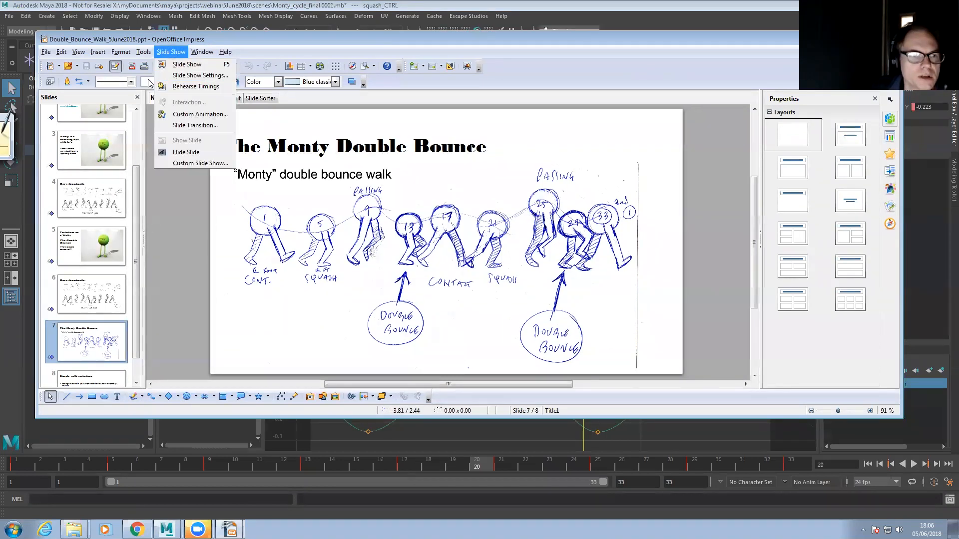
click(180, 65)
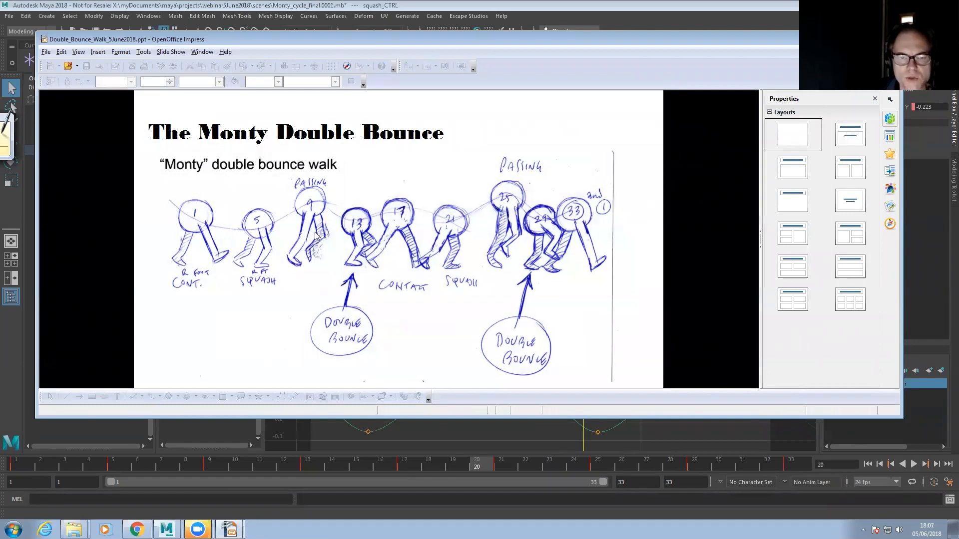
key(Right)
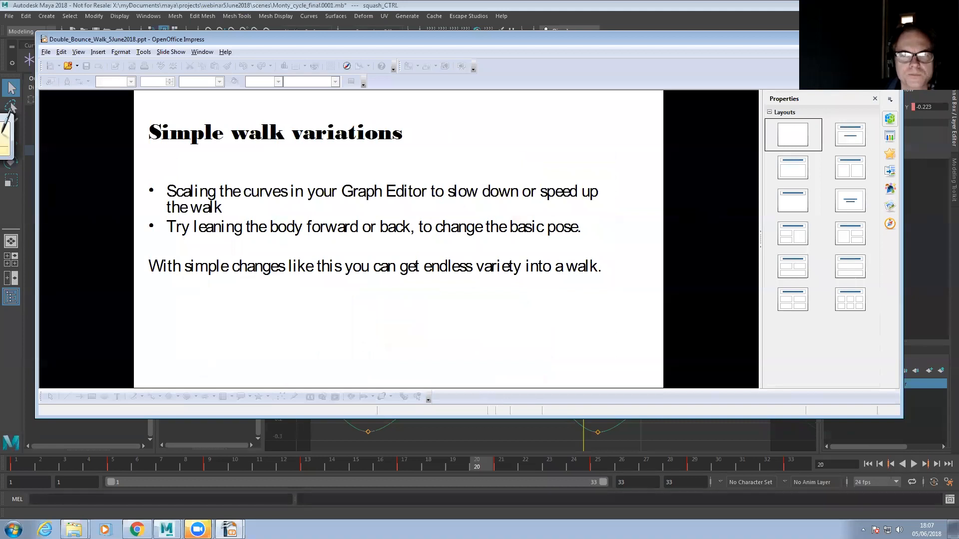
key(Left)
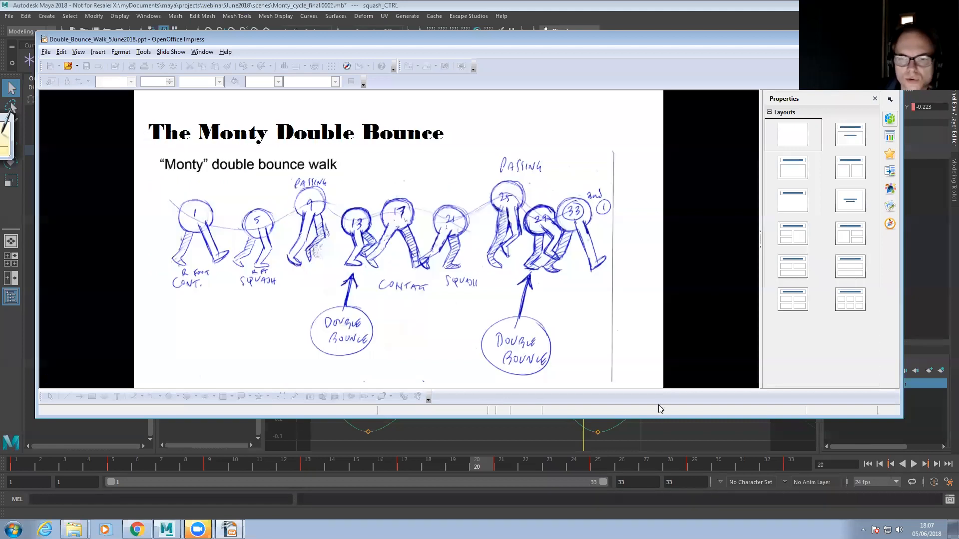
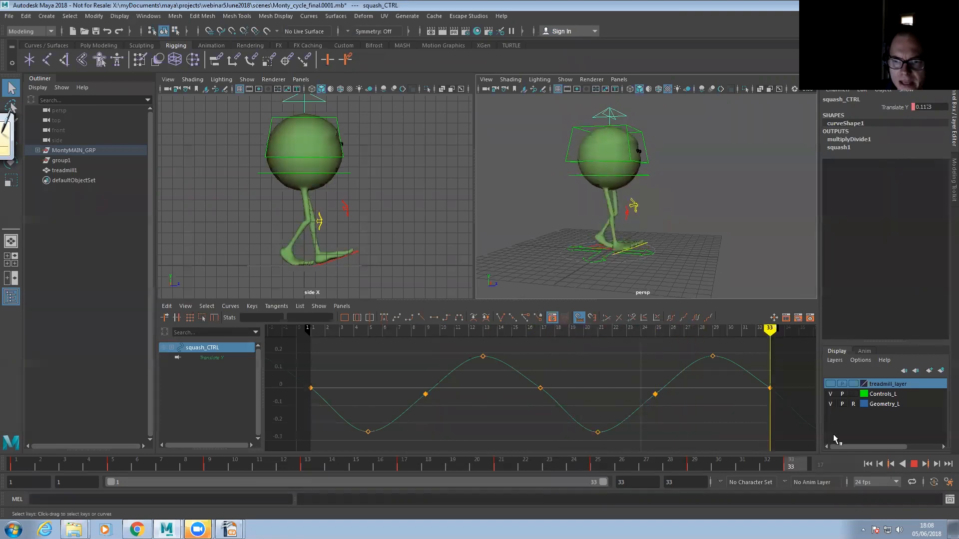
- Play back the walk cycle in Maya to examine the double bounce from a side-on perspective angle
alt+drag(629, 257, 601, 254)
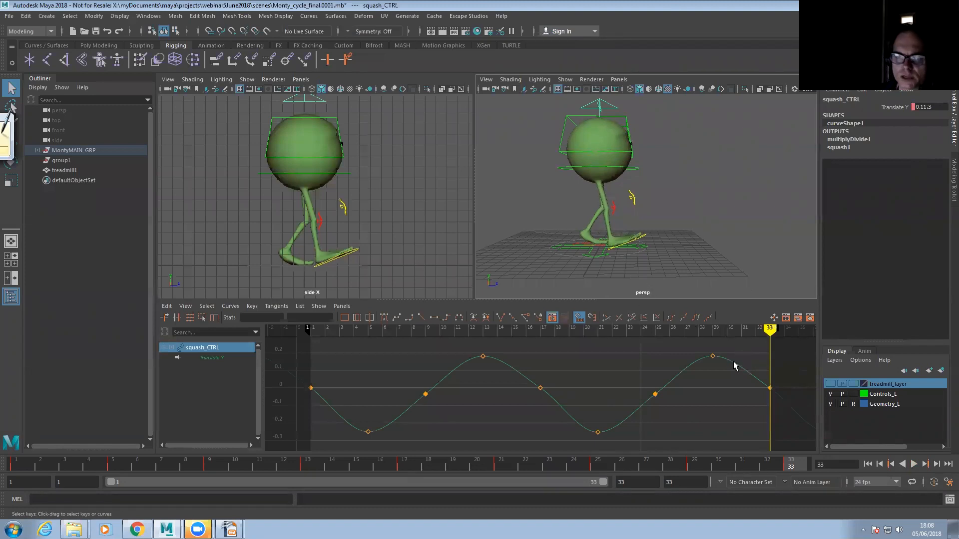
click(914, 464)
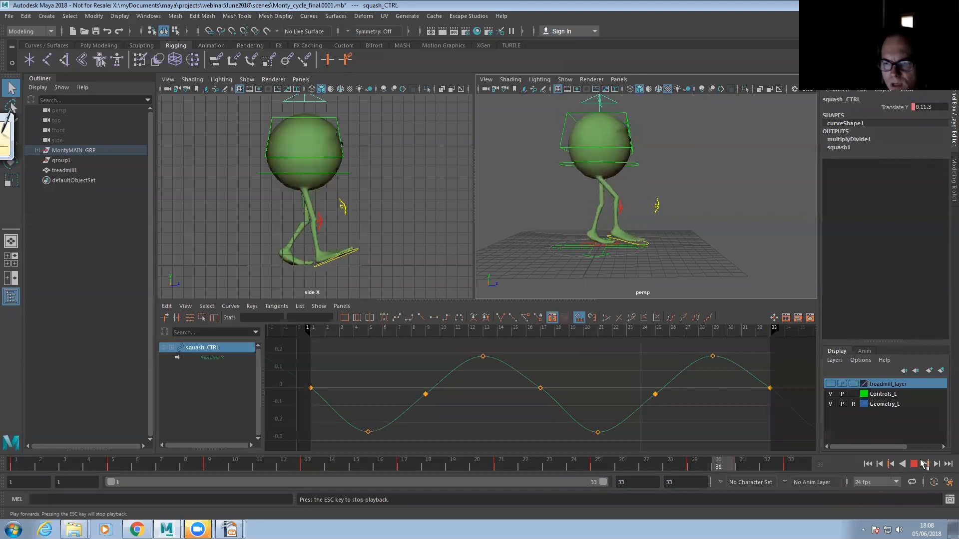
click(915, 465)
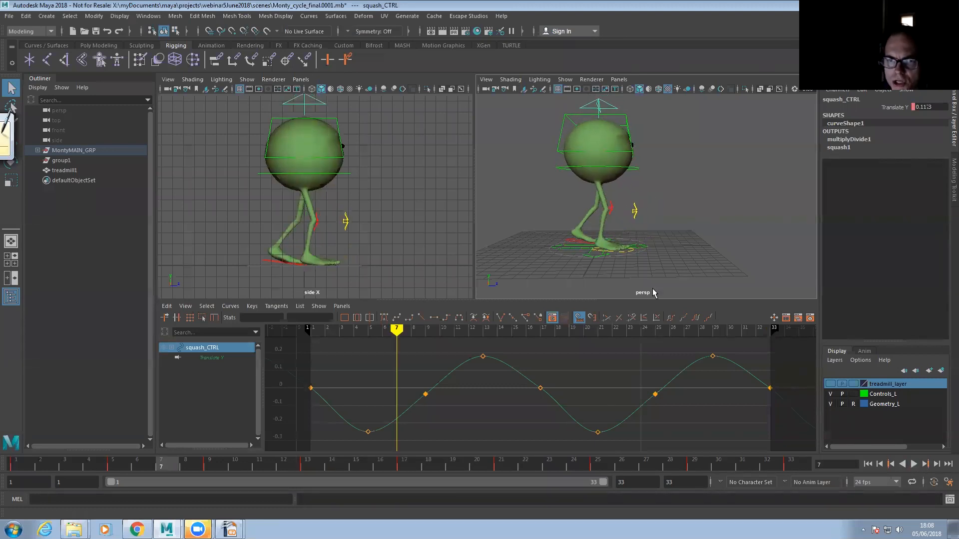
- Return to Double_Bounce_Walk_5June2018.ppt in OpenOffice Impress and review the Draw thumbnails and The Monty Double Bounce slides
click(229, 530)
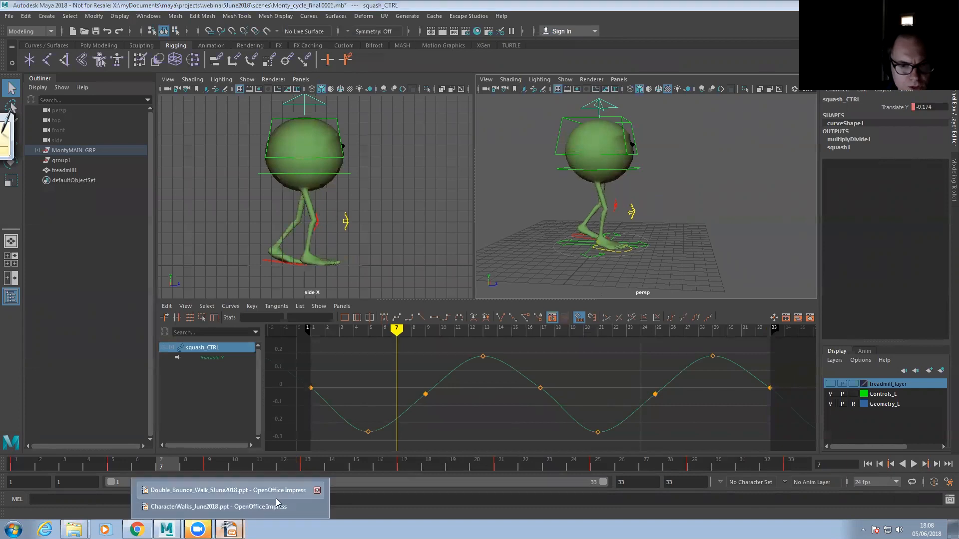
click(267, 494)
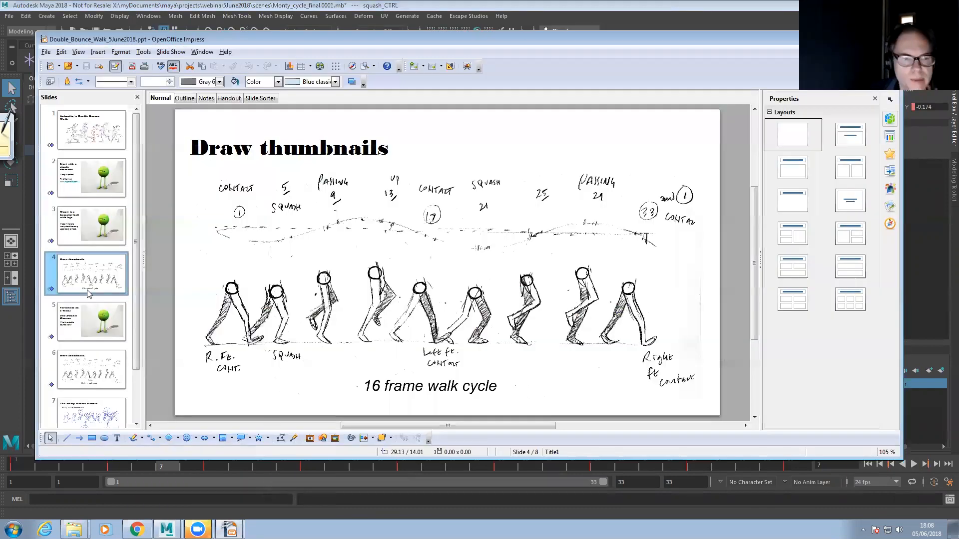
click(105, 320)
click(103, 364)
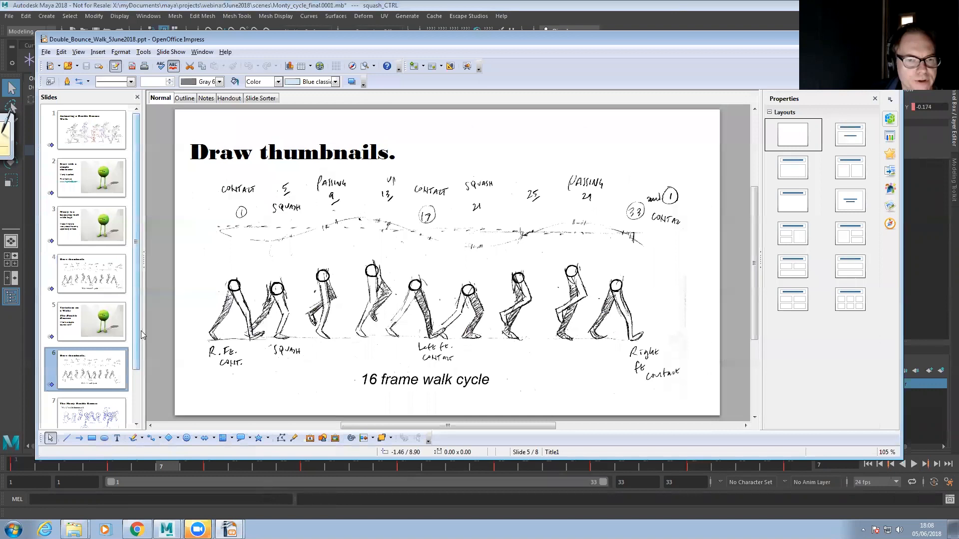
scroll(141, 330, down, 3)
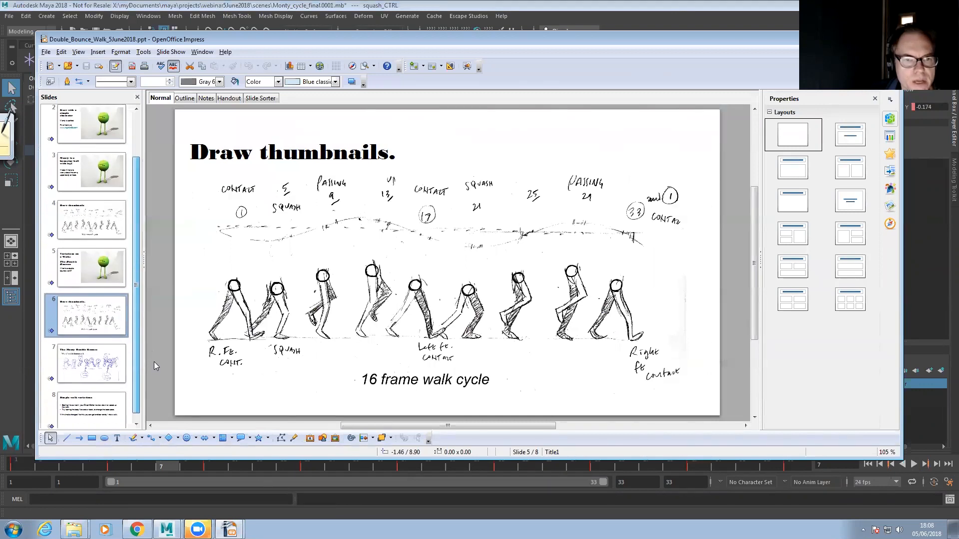
click(97, 360)
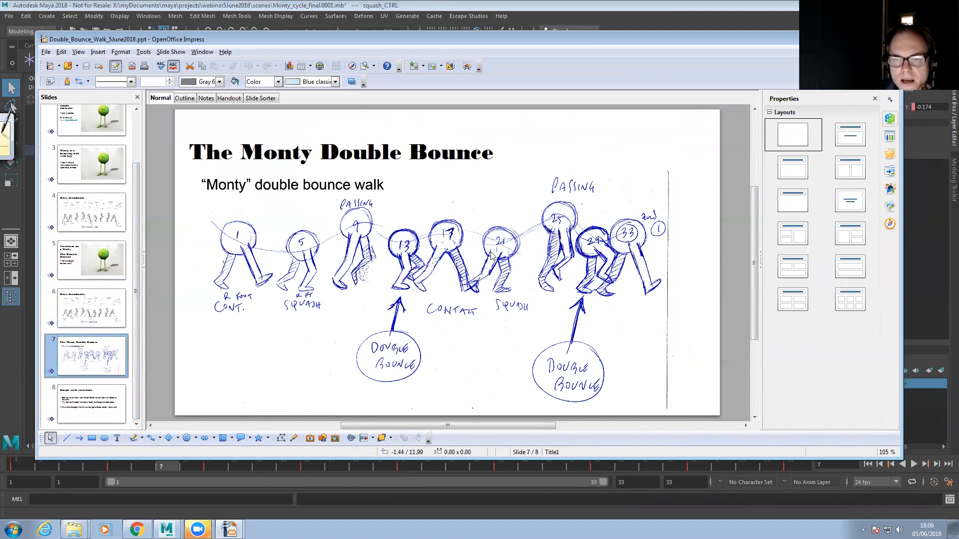
- Compare the Draw thumbnails slide with The Monty Double Bounce slide, then switch back to Maya
click(111, 306)
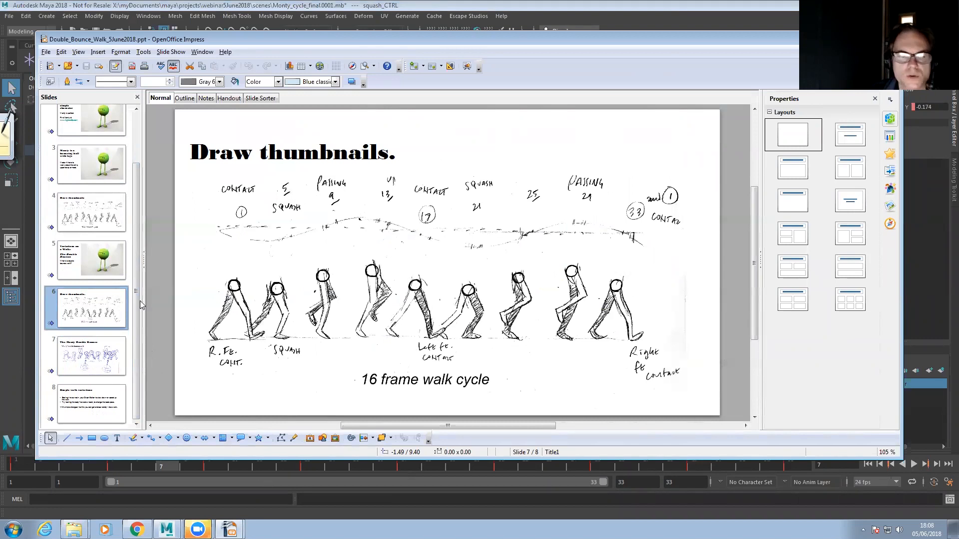
click(108, 352)
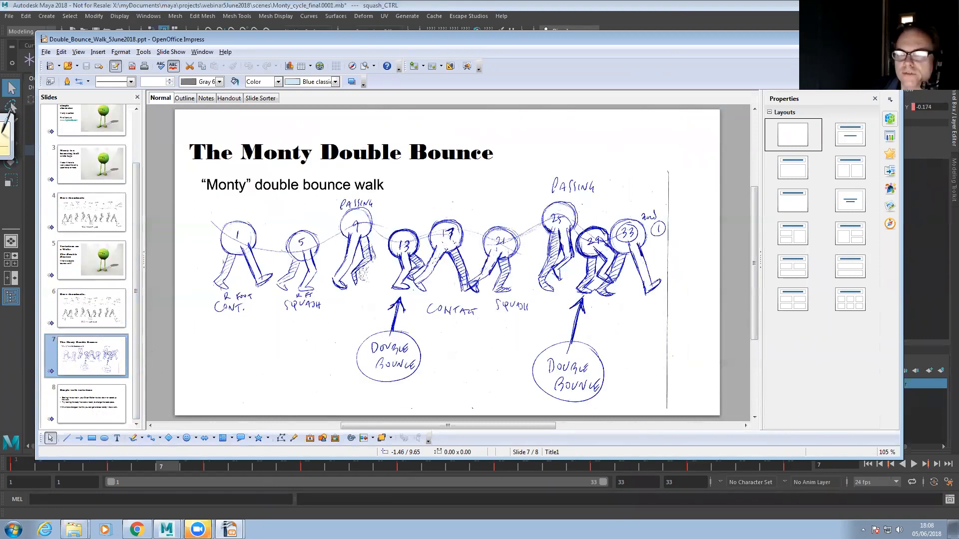
key(alt+Tab)
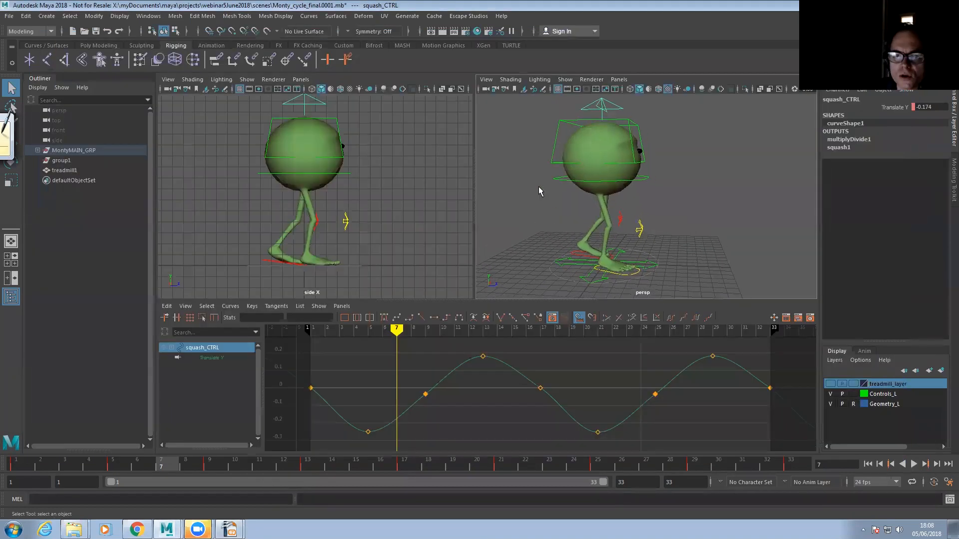
- Isolate root_CTRL's Translate Y curve and lower its keys at frames 13 and 29 into dips at about -0.35
drag(554, 176, 565, 183)
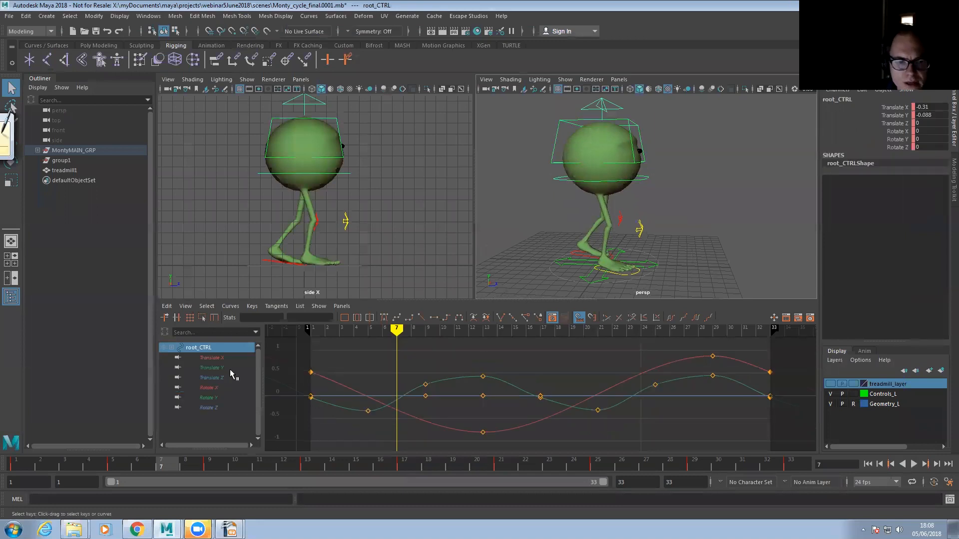
click(235, 367)
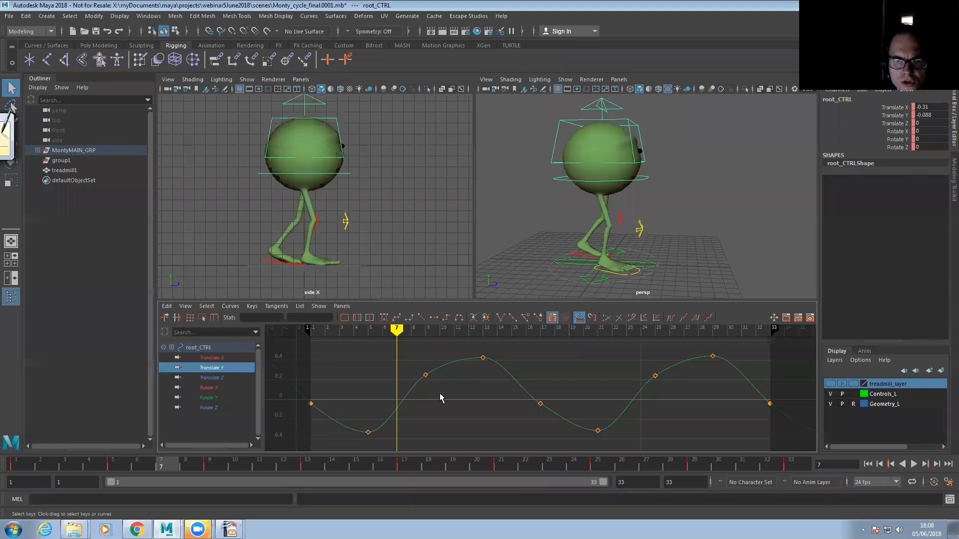
click(310, 469)
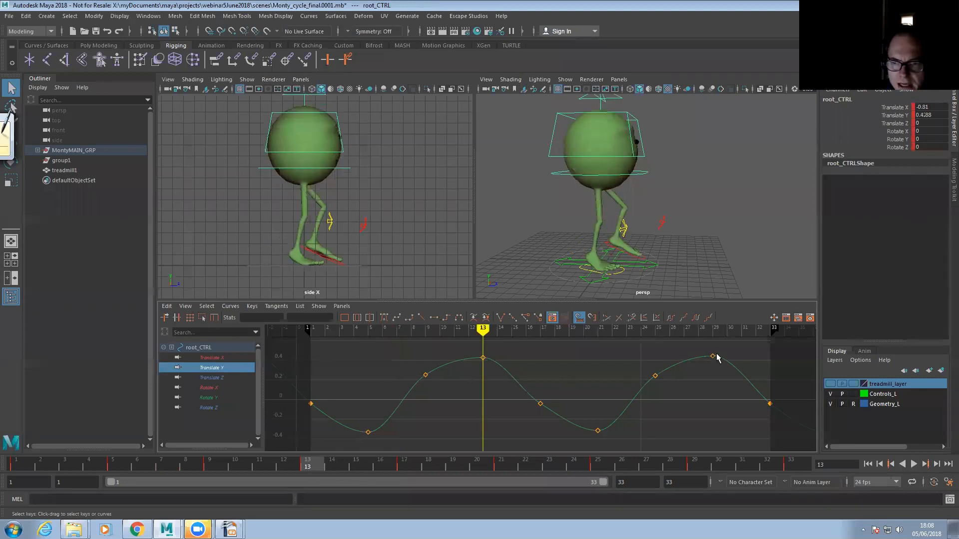
click(694, 462)
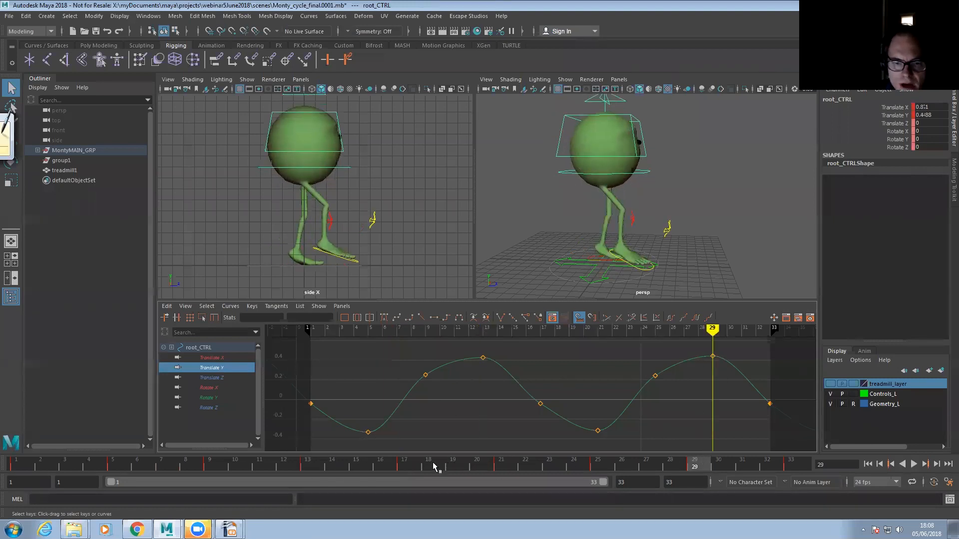
click(299, 471)
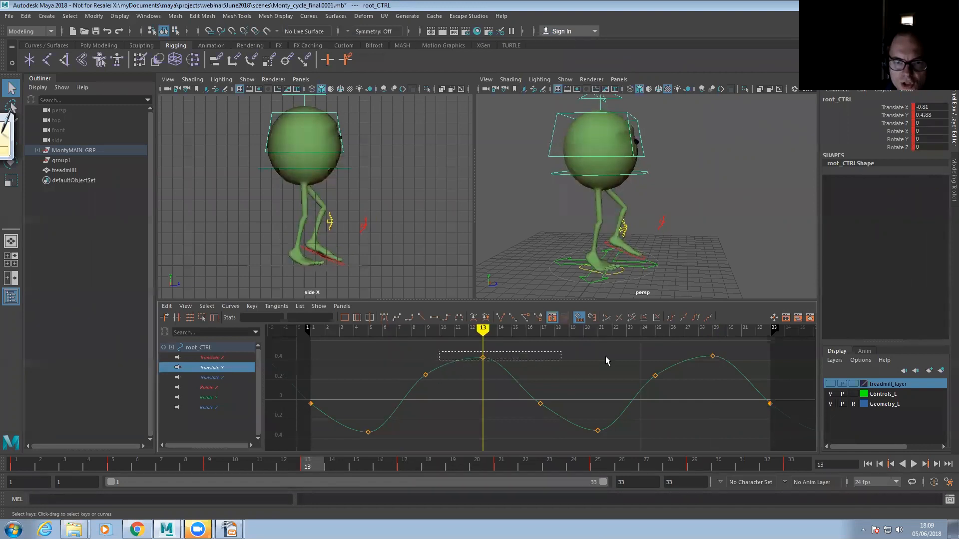
drag(727, 365, 727, 368)
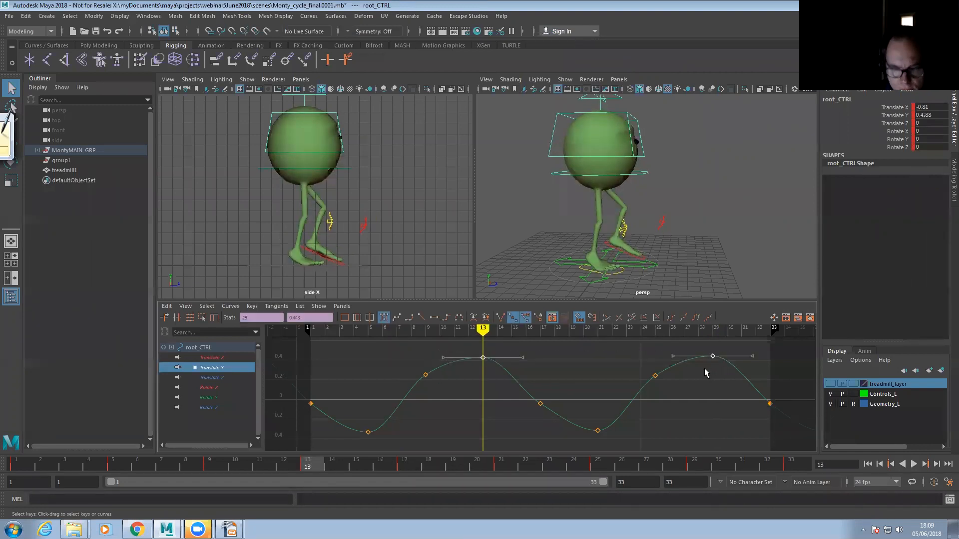
key(w)
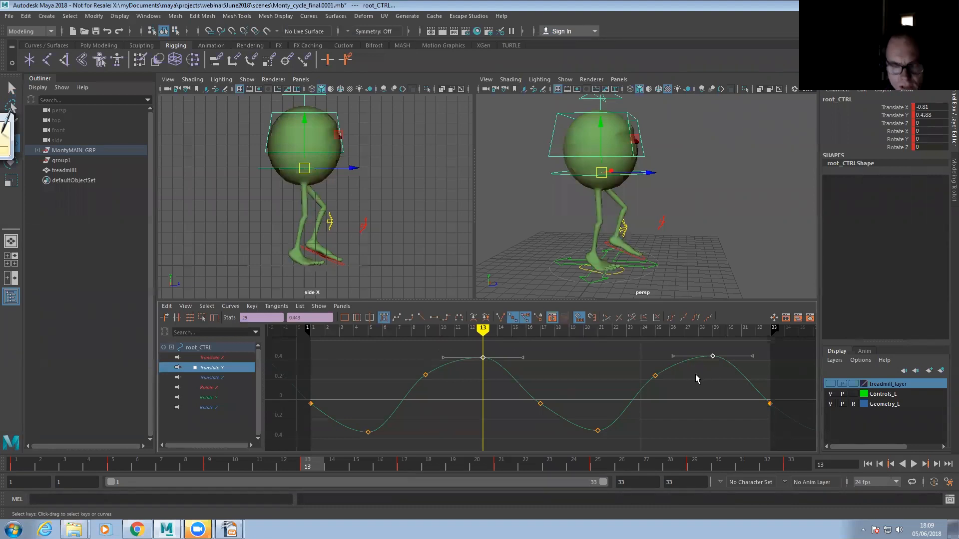
middle_drag(693, 378, 707, 457)
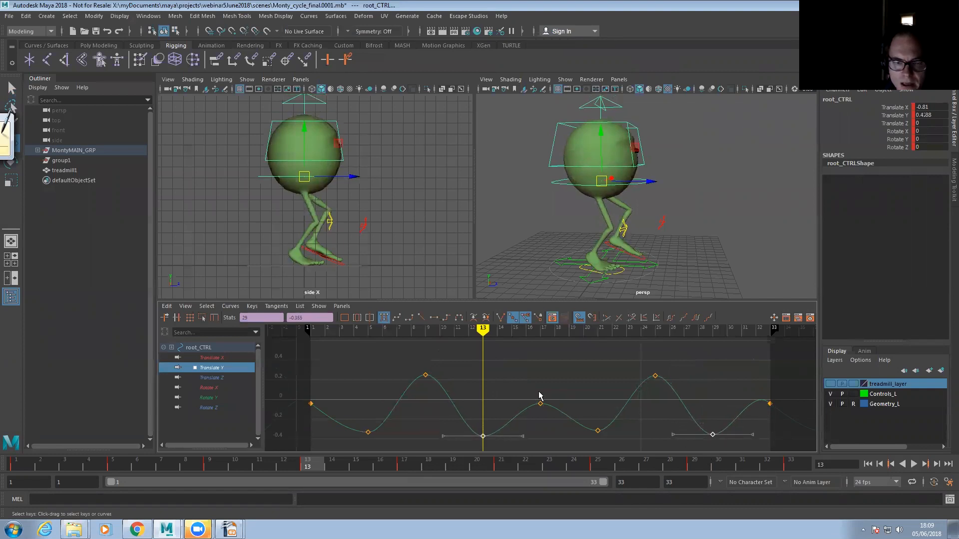
- Raise the root Translate Y keys at frames 1, 17 and 33 level with the other peaks, flatten their tangents and play back the walk
scroll(539, 396, down, 3)
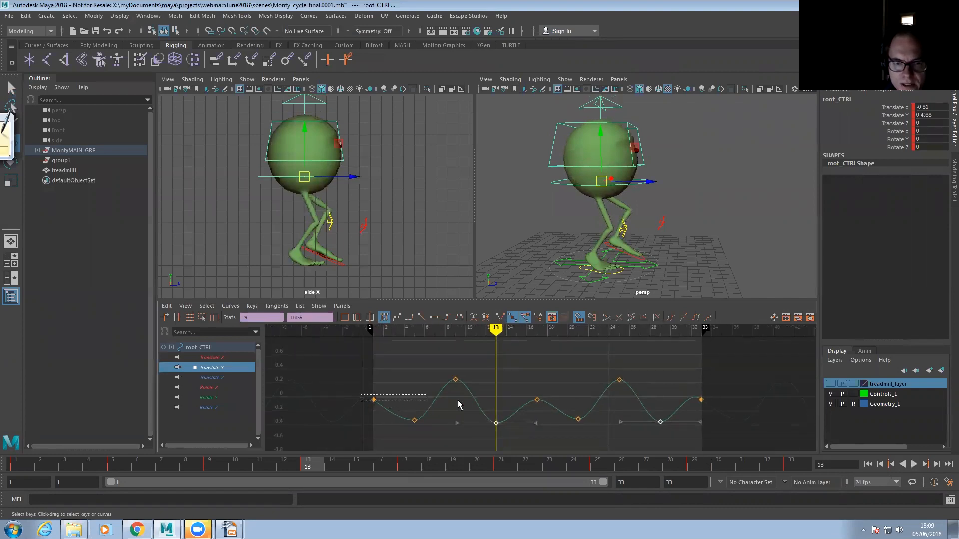
drag(709, 405, 710, 405)
middle_drag(672, 406, 659, 384)
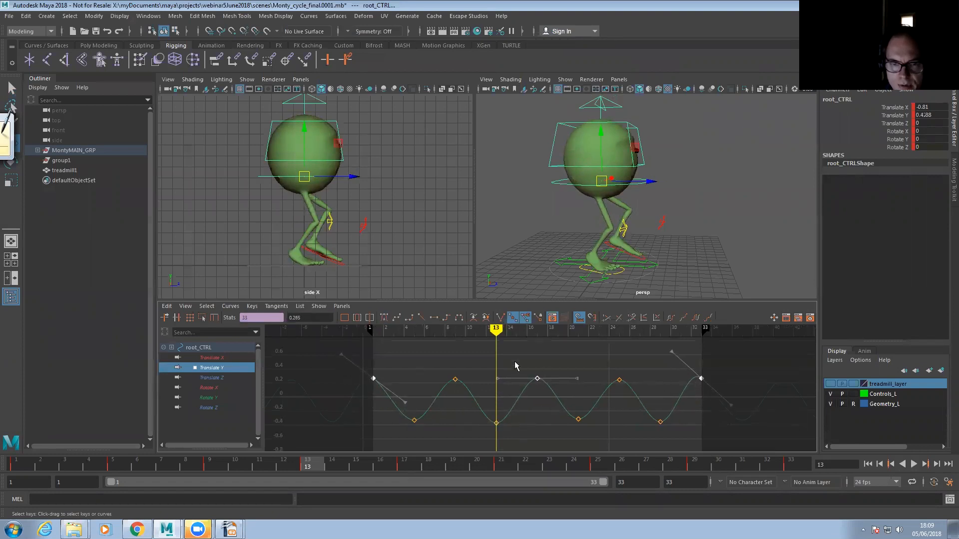
click(433, 318)
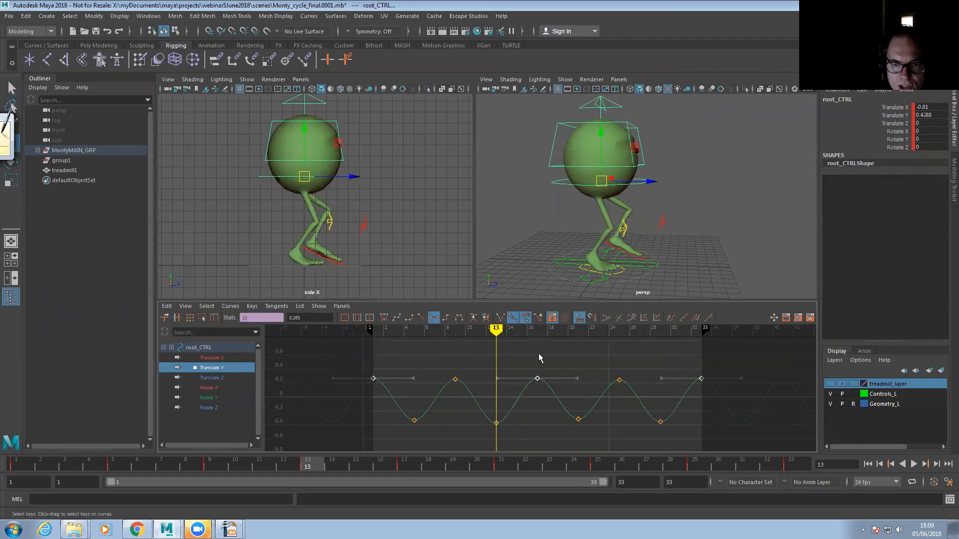
click(913, 464)
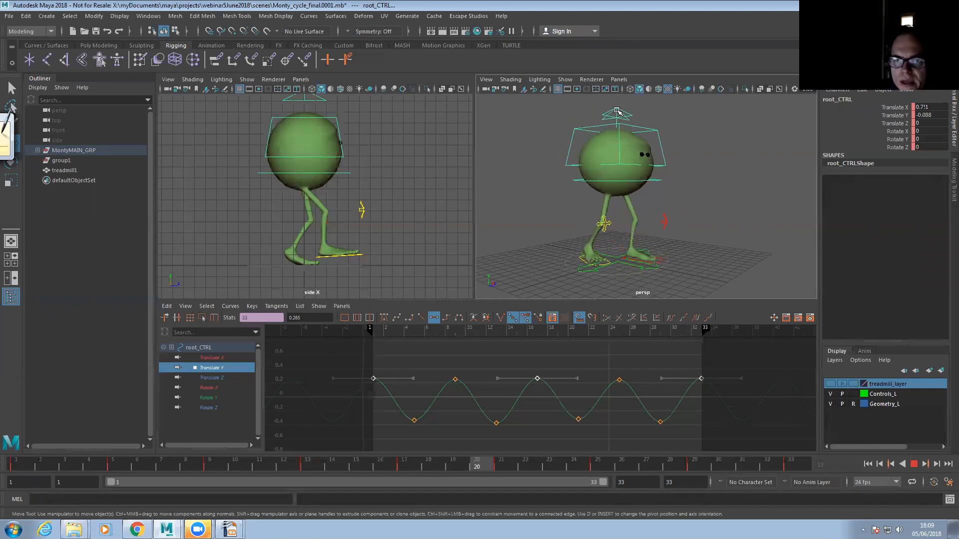
click(914, 464)
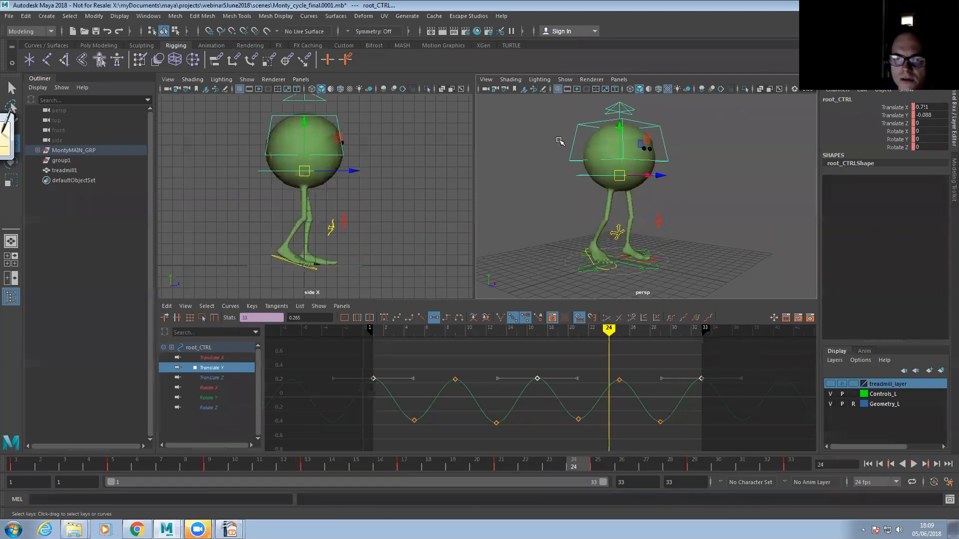
- Lower squash_CTRL's Translate Y keys at frames 13 and 29 to about -0.27 for the second squash
click(620, 112)
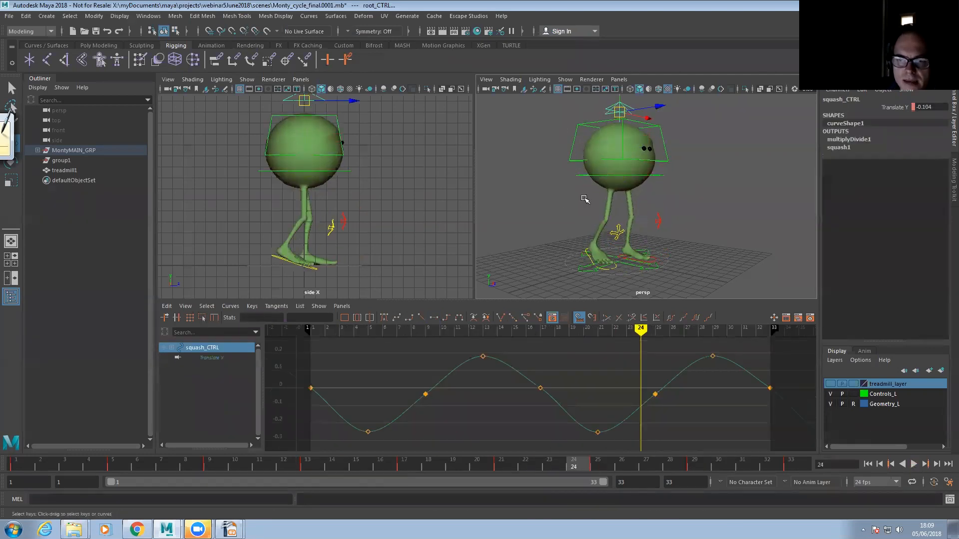
click(325, 467)
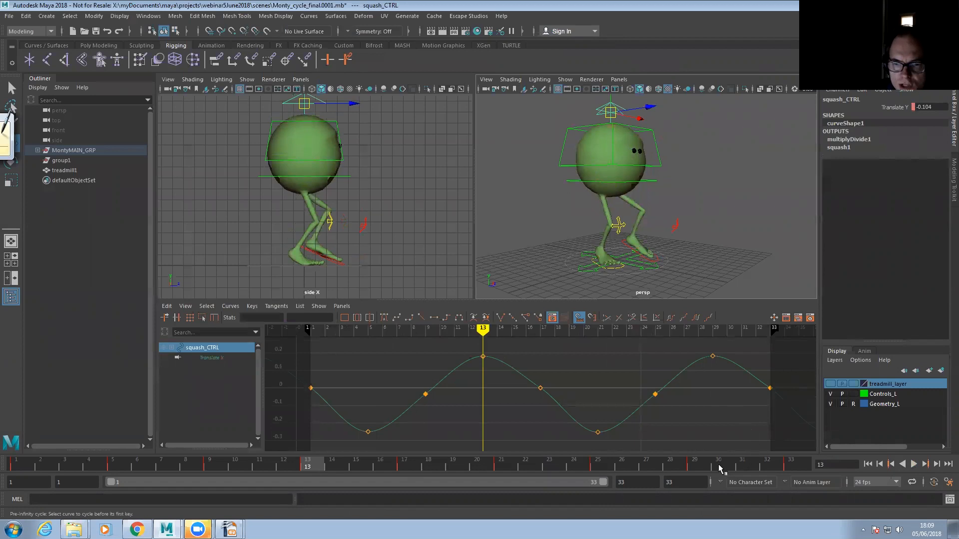
click(695, 466)
drag(460, 358, 751, 369)
shift+middle_drag(709, 375, 698, 449)
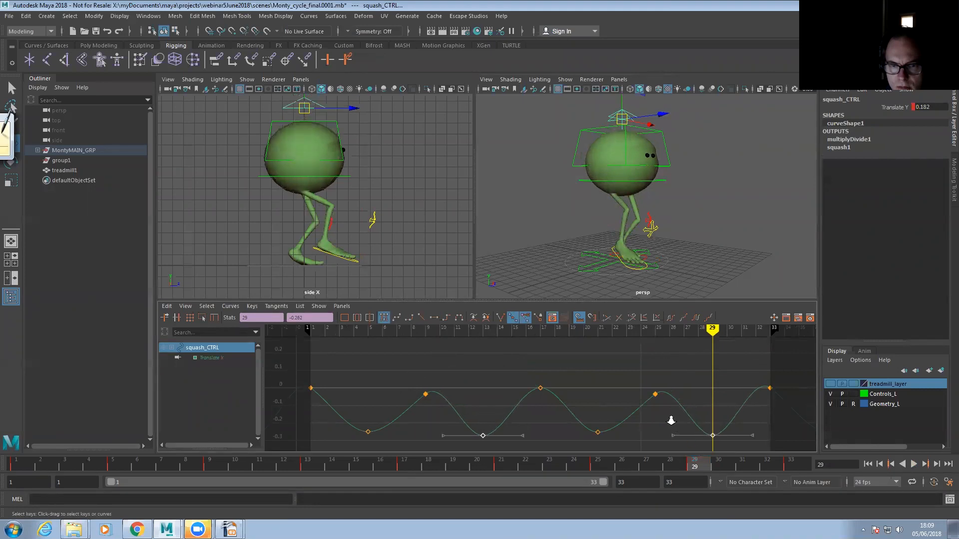
- Raise the squash keys at frames 9 and 25 to about -0.02, flatten their tangents and play back the walk
alt+right_drag(670, 420, 503, 391)
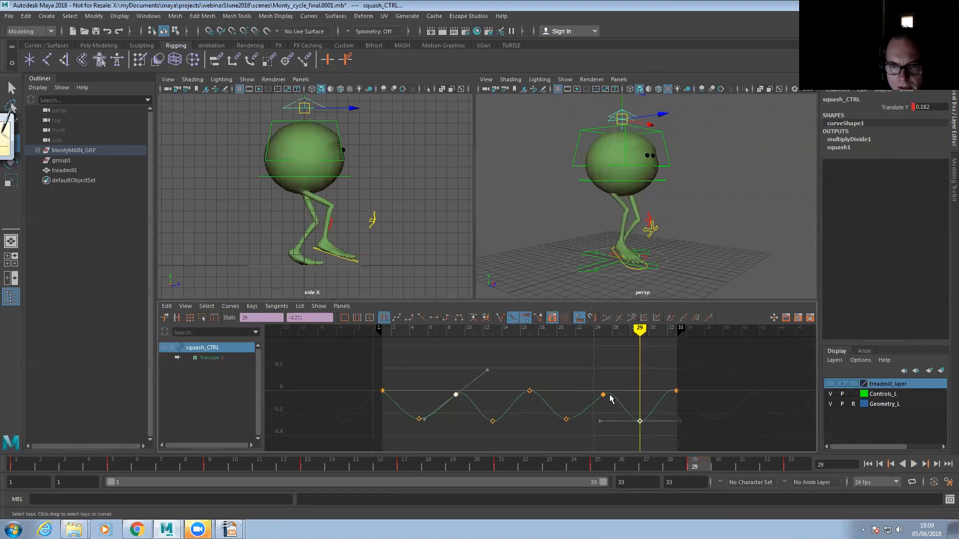
click(431, 320)
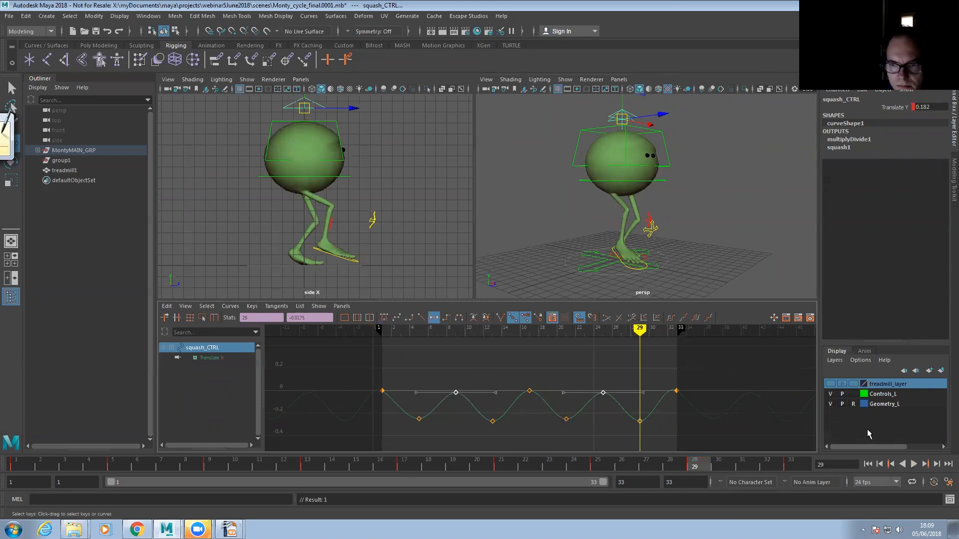
click(914, 465)
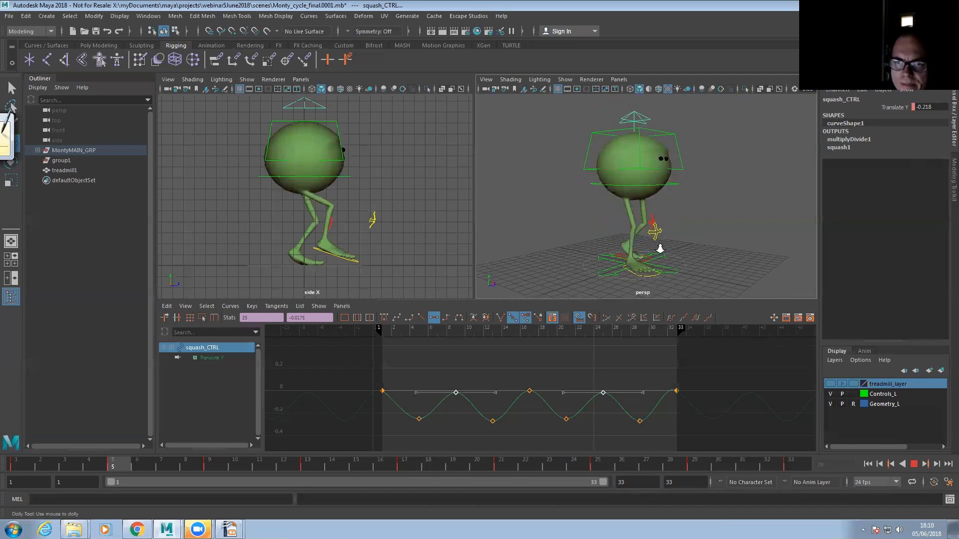
key(alt+v)
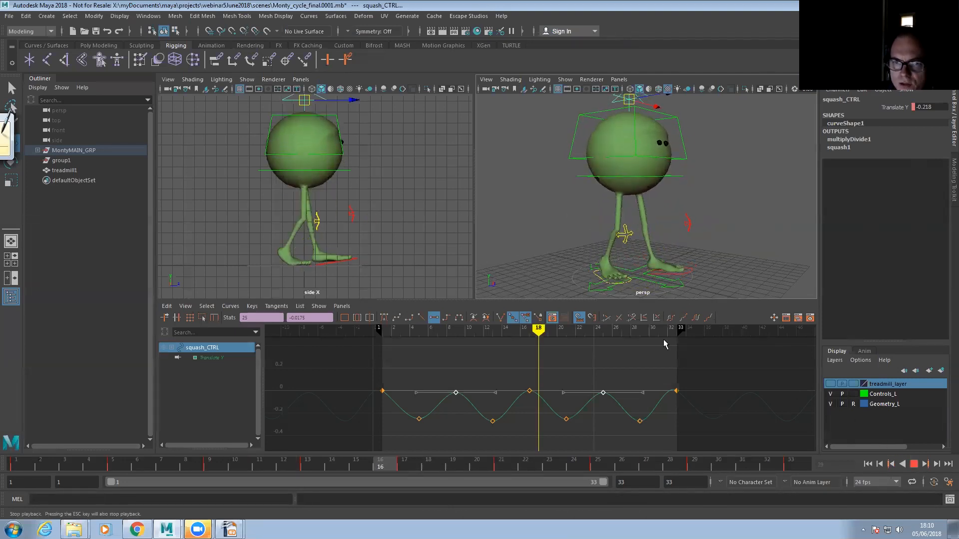
- Lower root_CTRL's entire Translate Y curve until its peaks sit at about 0, and play back the walk from frame 1
click(561, 176)
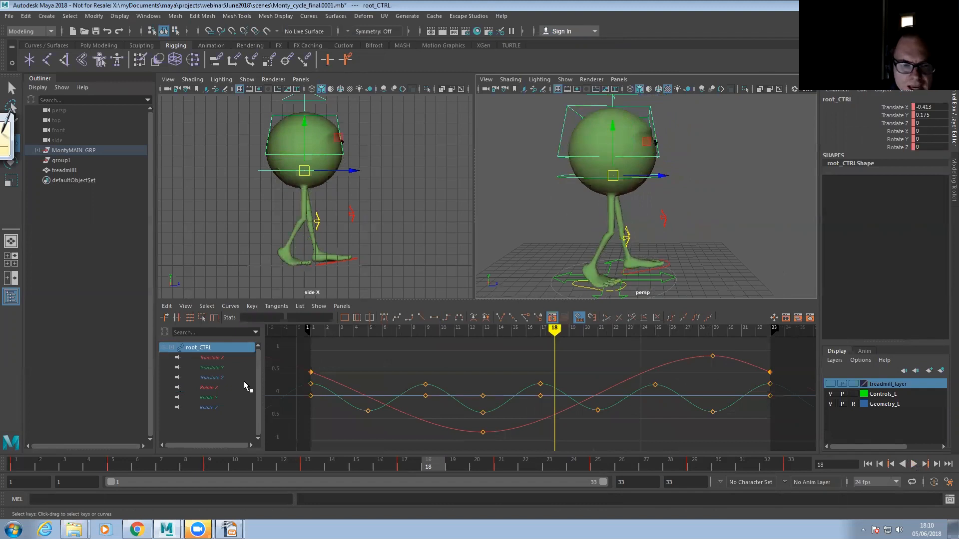
click(212, 367)
alt+right_drag(526, 384, 501, 388)
alt+middle_drag(501, 388, 495, 387)
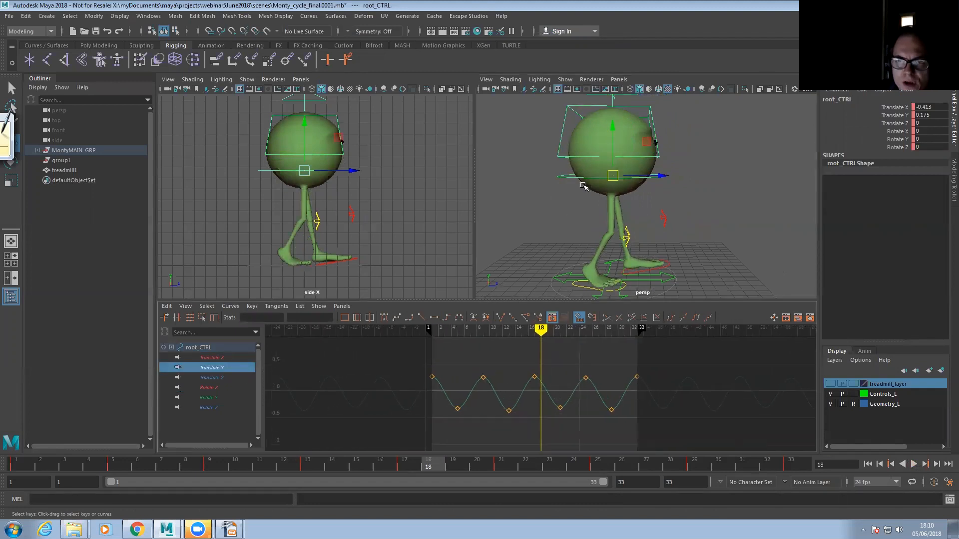
alt+drag(585, 189, 561, 234)
drag(393, 363, 717, 417)
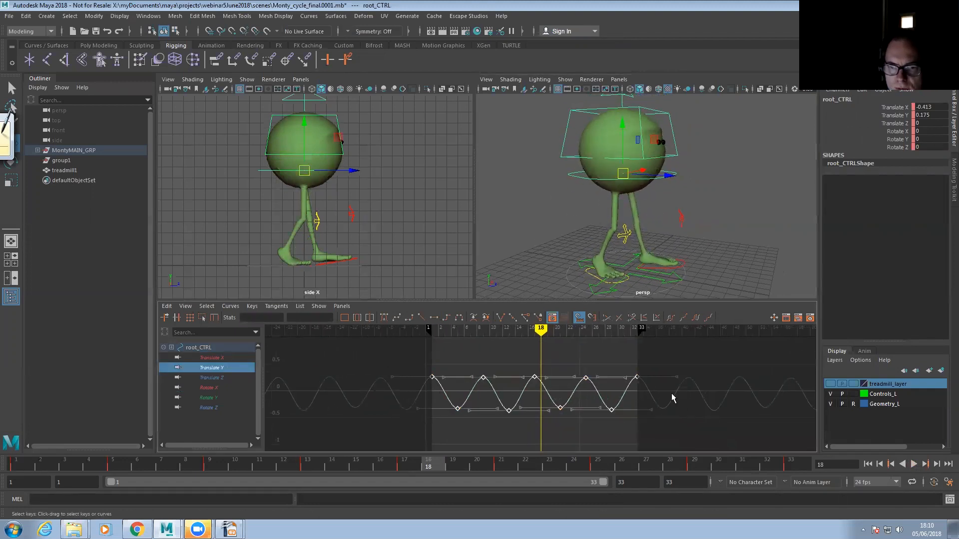
shift+middle_drag(658, 399, 659, 414)
drag(160, 467, 7, 465)
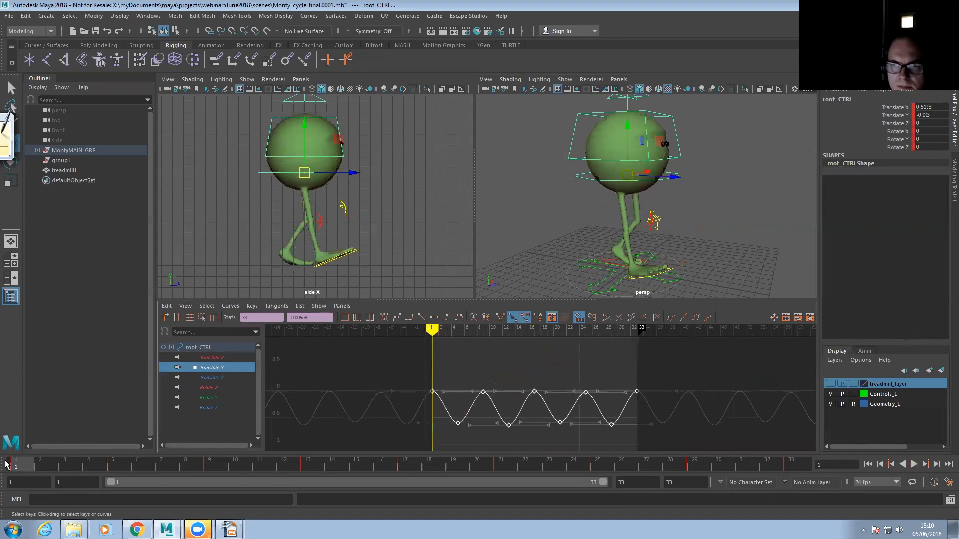
click(917, 462)
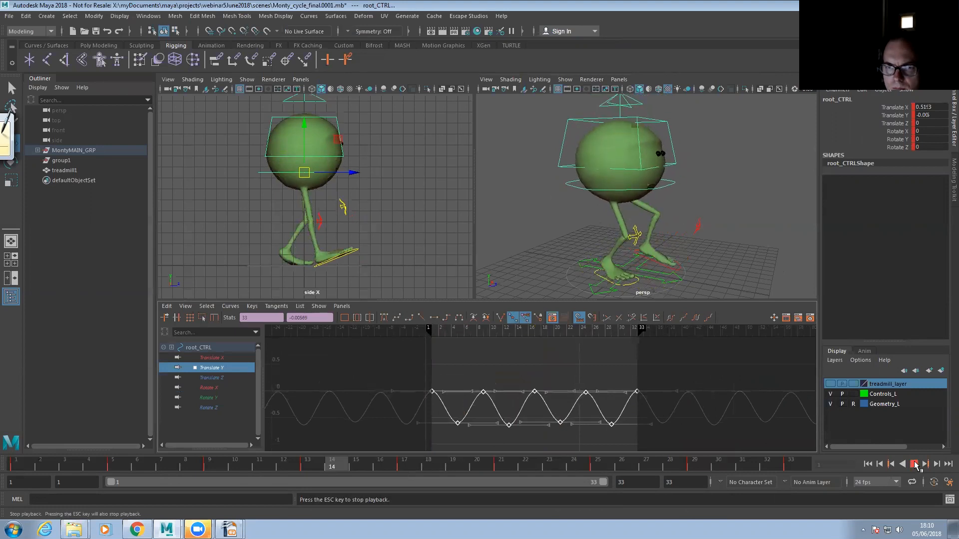
click(914, 464)
- Raise squash_CTRL's peak Translate Y keys at frames 1, 9, 17, 25 and 33 to about 0.36 for more stretch
alt+middle_drag(619, 194, 610, 223)
alt+right_drag(609, 223, 634, 222)
alt+middle_drag(600, 184, 600, 190)
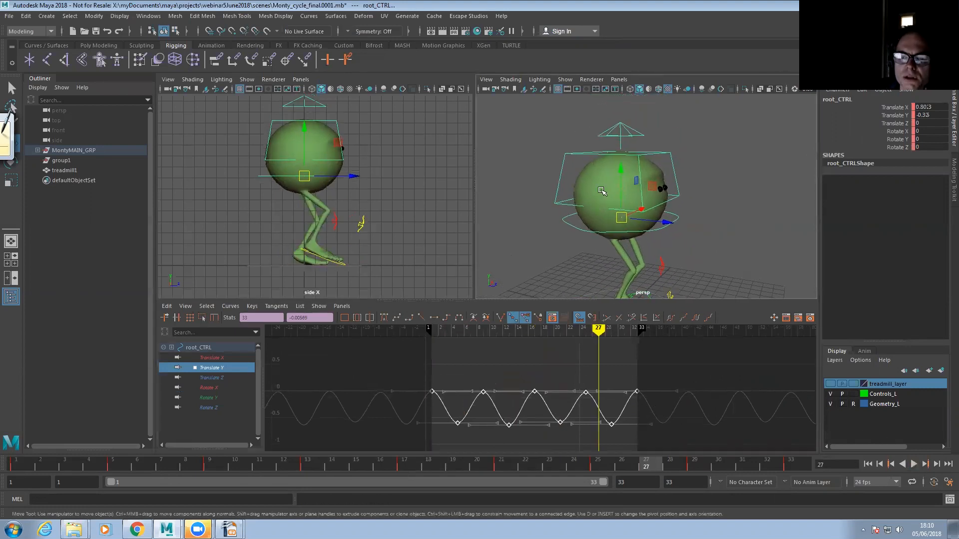
click(633, 131)
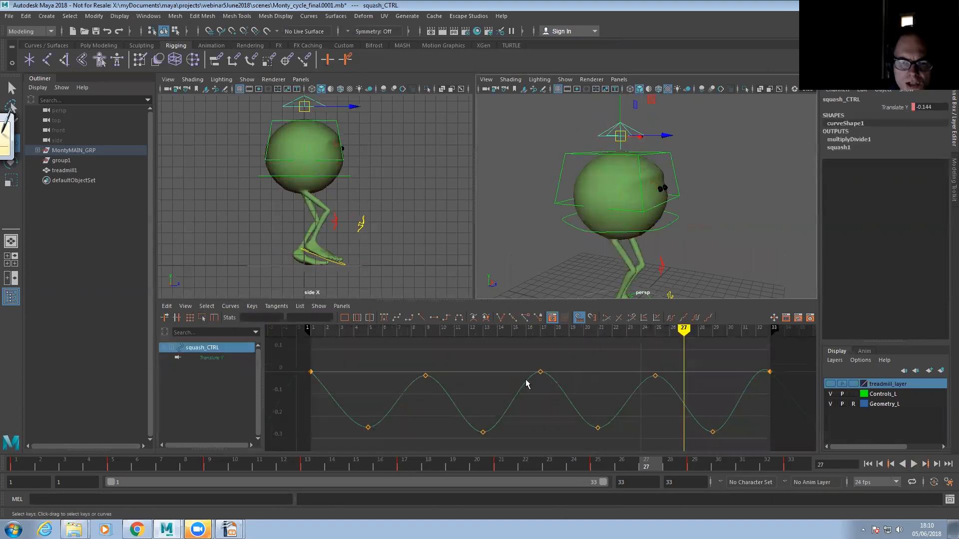
scroll(555, 395, down, 3)
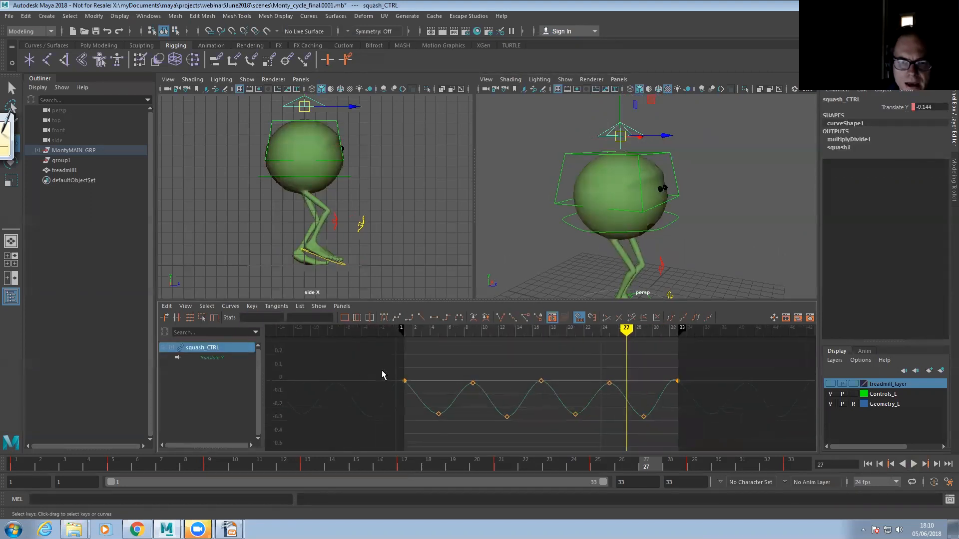
drag(693, 391, 691, 392)
shift+middle_drag(615, 390, 599, 334)
alt+middle_drag(559, 229, 549, 209)
scroll(549, 209, down, 4)
alt+drag(549, 209, 661, 264)
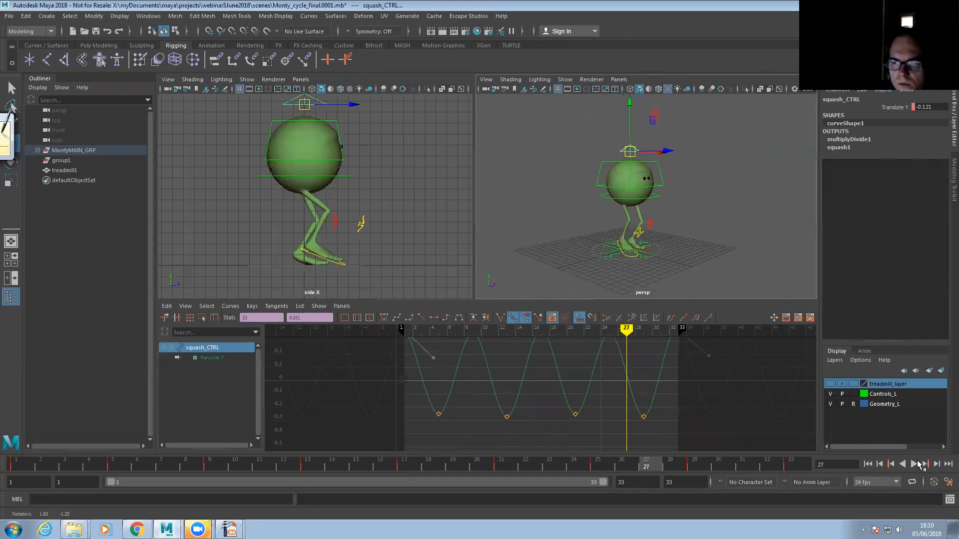
- Reduce the selected squash peak keys to about 0.27 and play back the walk to check the stretch
click(913, 464)
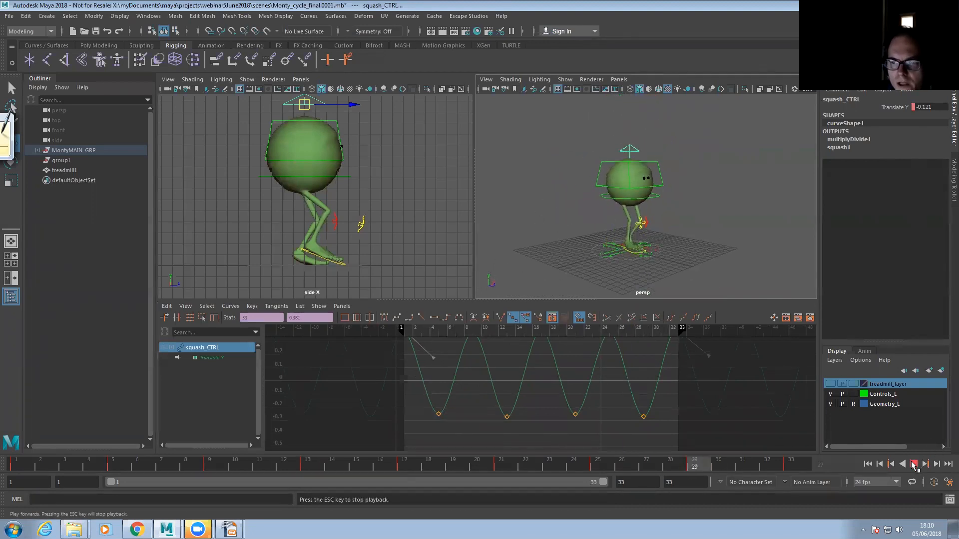
shift+middle_drag(555, 378, 556, 393)
click(908, 464)
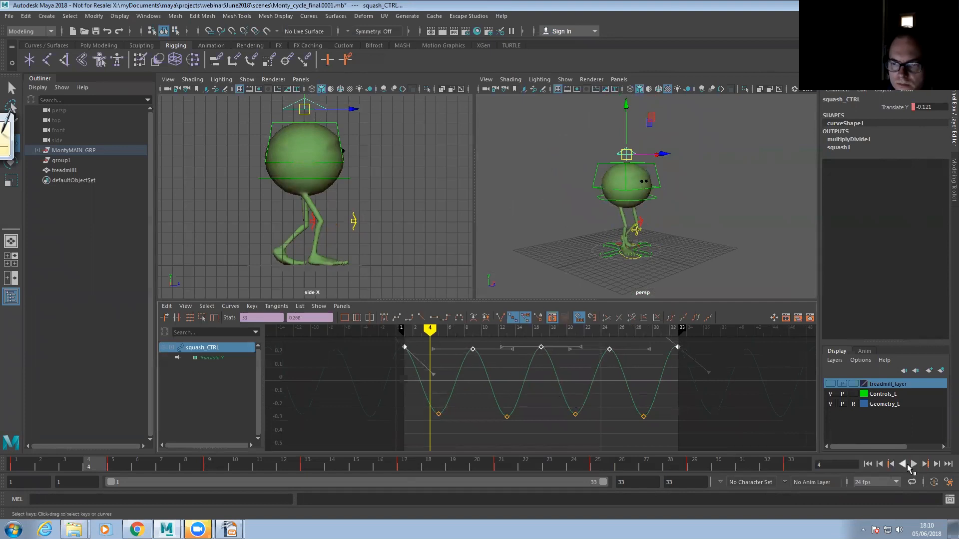
click(914, 464)
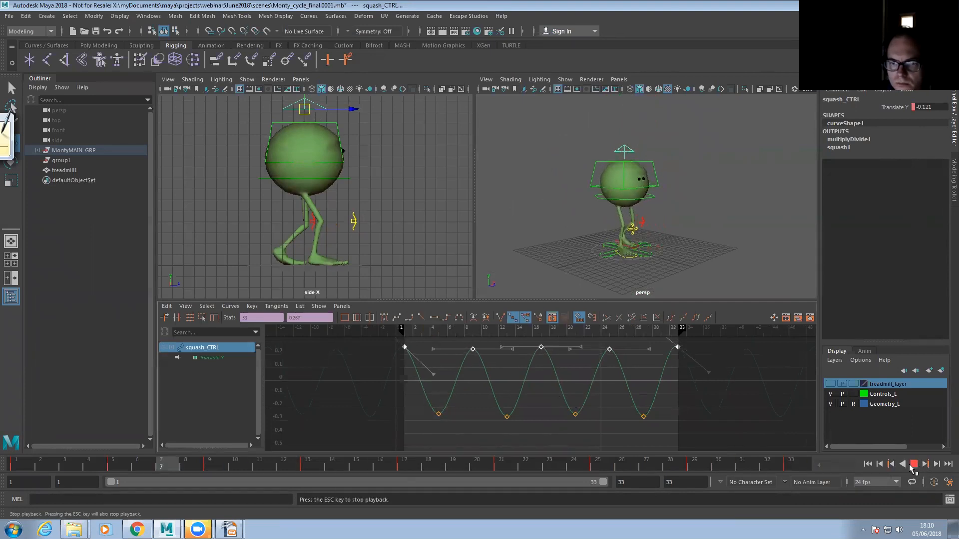
- Lower squash_CTRL's selected peak keys to about 0.19, stop the playback and inspect the character from other angles
shift+middle_drag(575, 386, 575, 395)
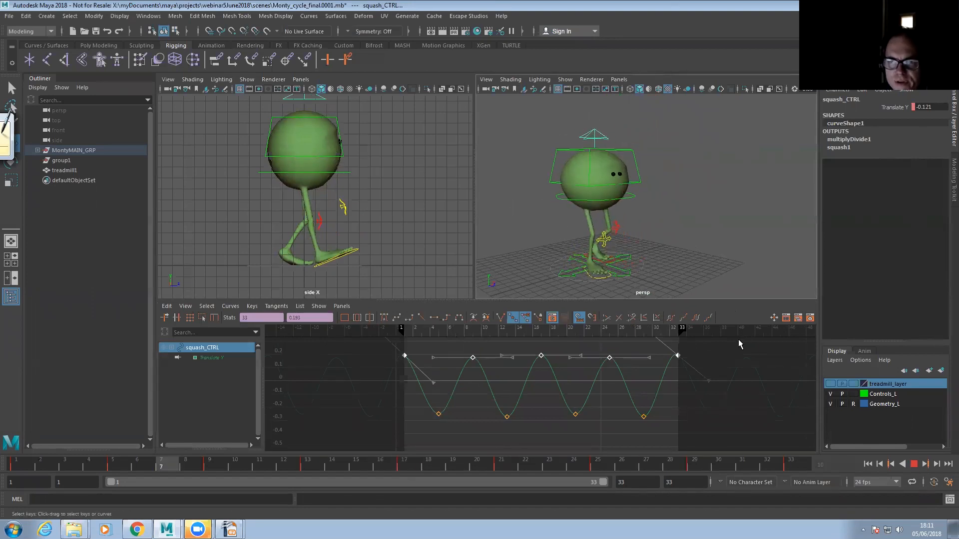
click(913, 468)
alt+drag(609, 211, 600, 253)
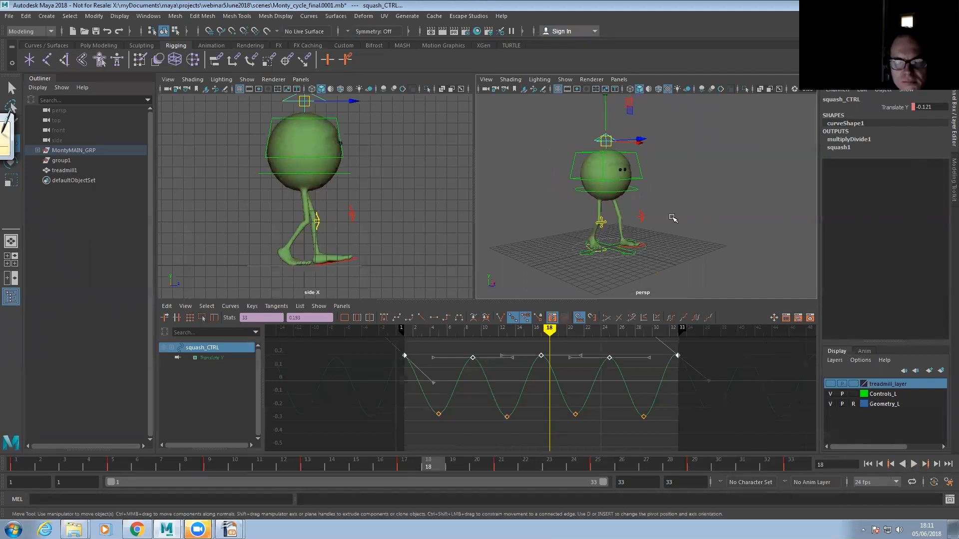
alt+drag(648, 236, 650, 242)
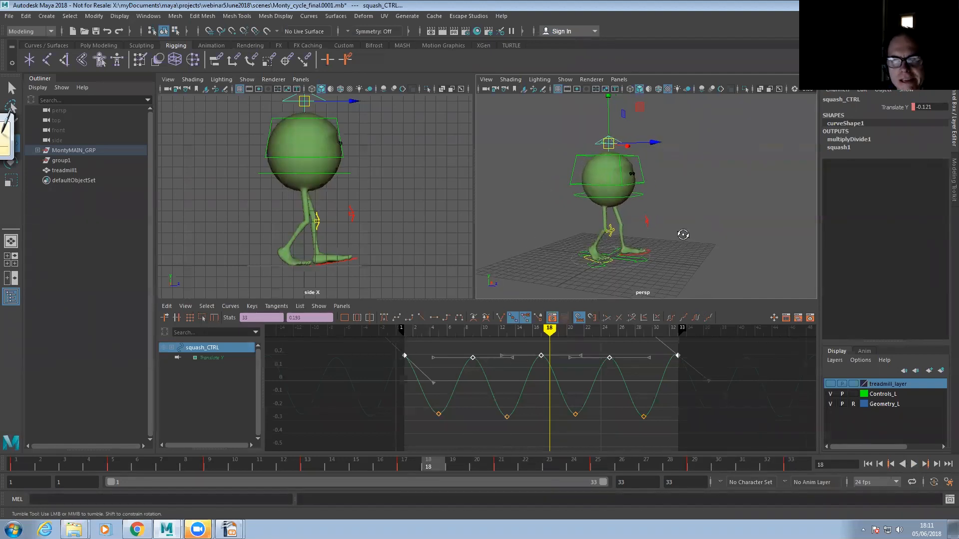
- Reopen the scene Monty_cycle_final.0001.mb without saving the current changes
click(9, 16)
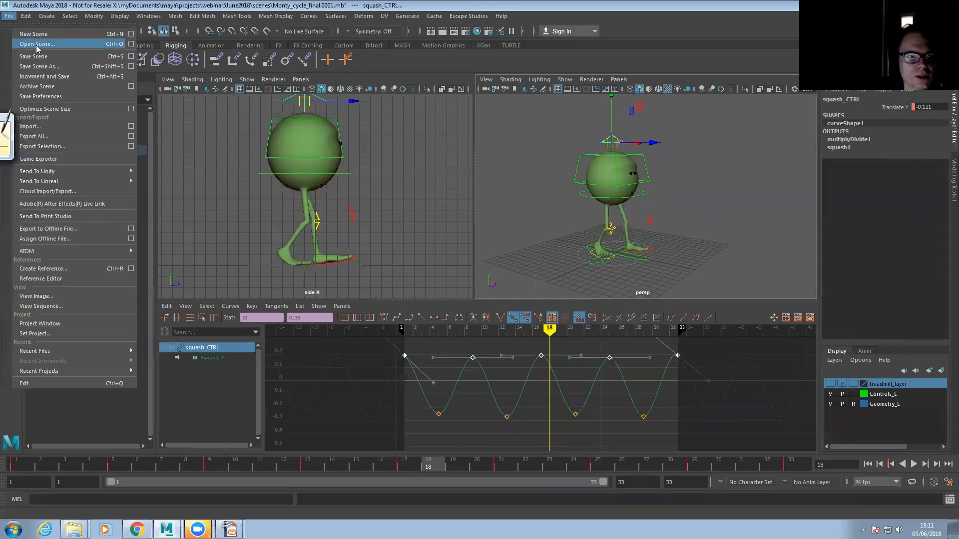
click(37, 45)
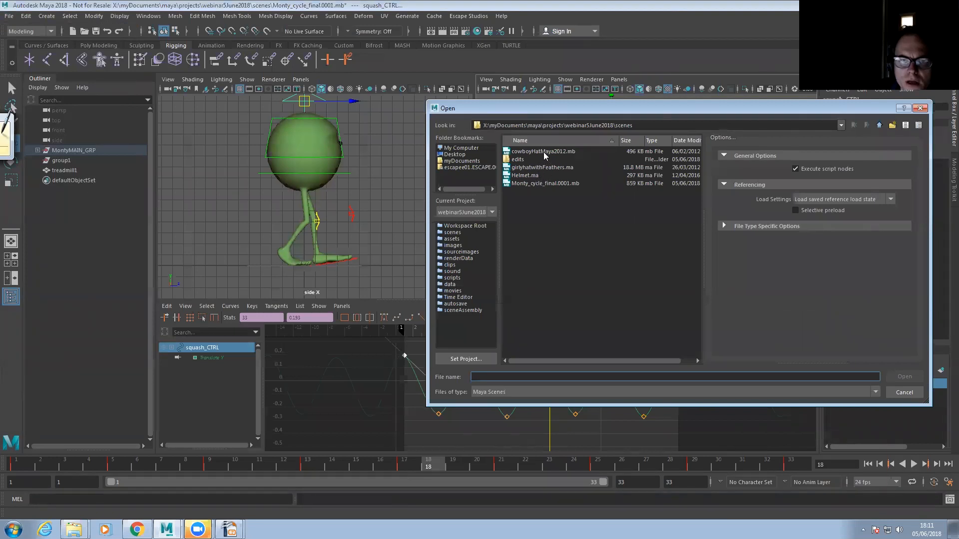
click(545, 184)
click(903, 376)
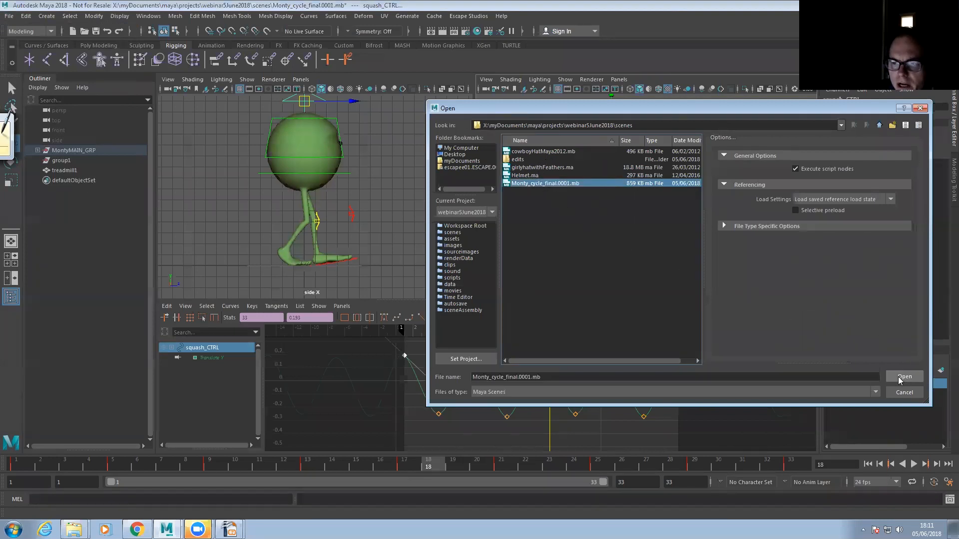
click(480, 271)
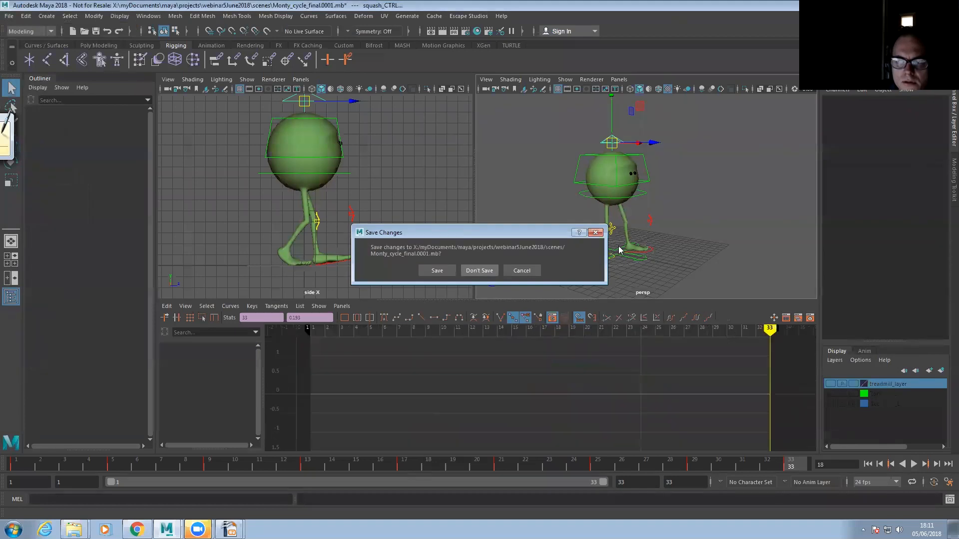
click(478, 293)
- Play back the reopened walk cycle to review its original timing
alt+drag(547, 264, 658, 277)
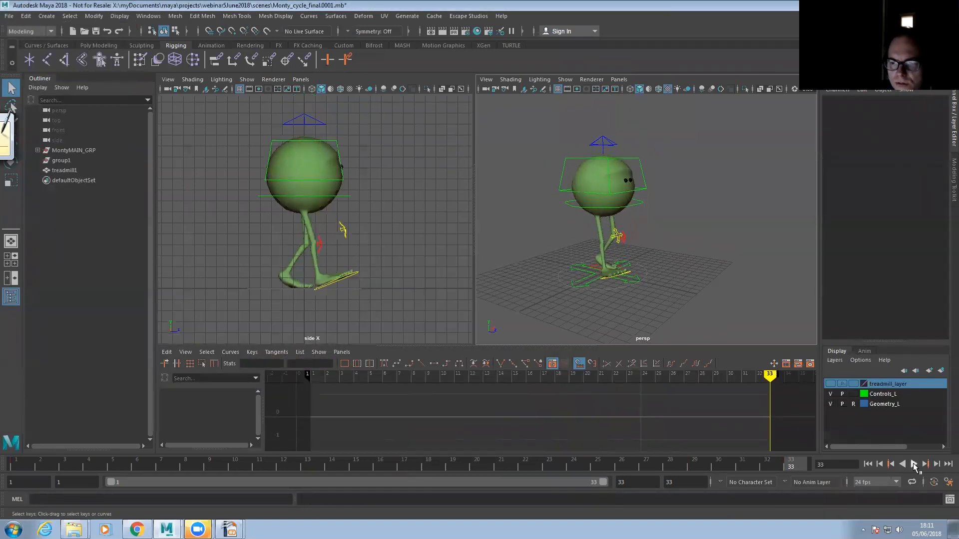
click(914, 465)
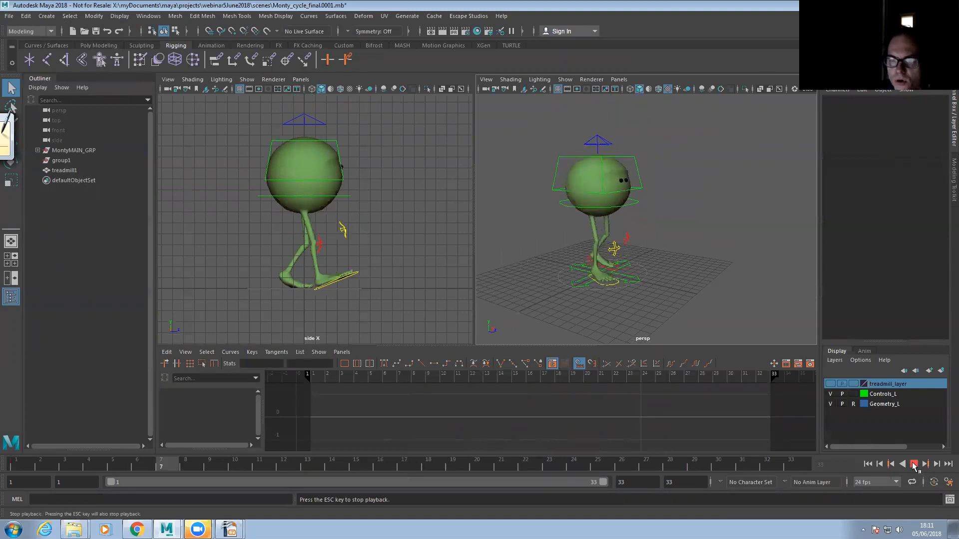
click(914, 465)
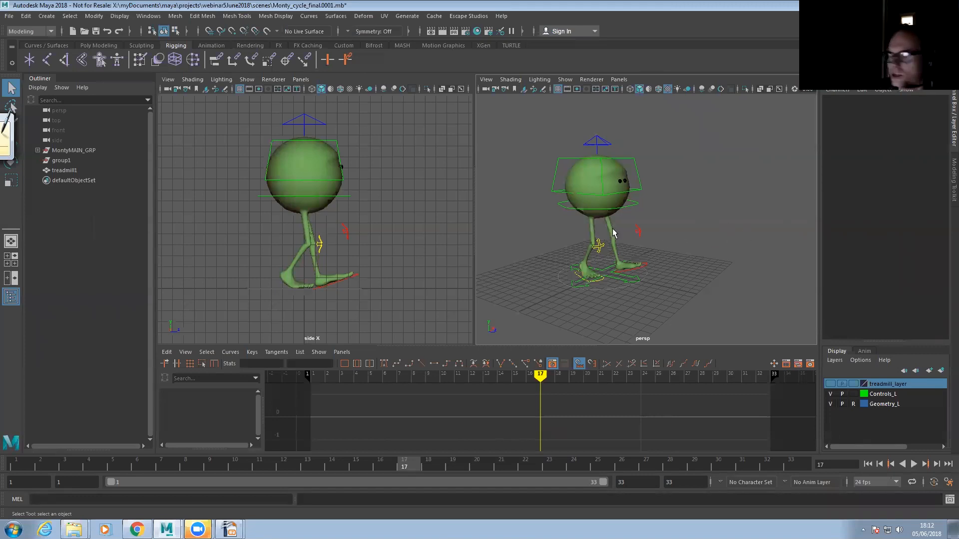
- Show the selection mask options, select only Monty's rig controls without the geometry, and enlarge the Graph Editor
drag(519, 129, 645, 212)
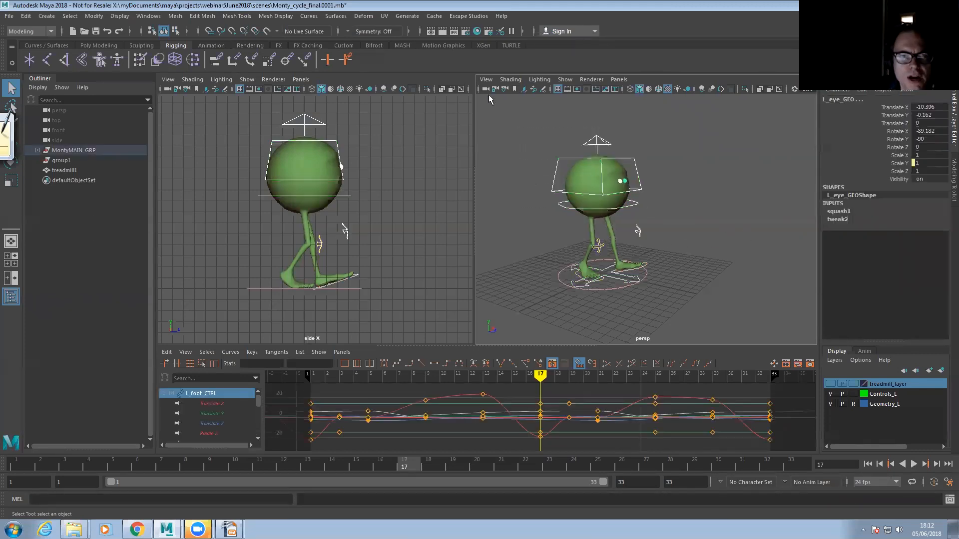
click(410, 31)
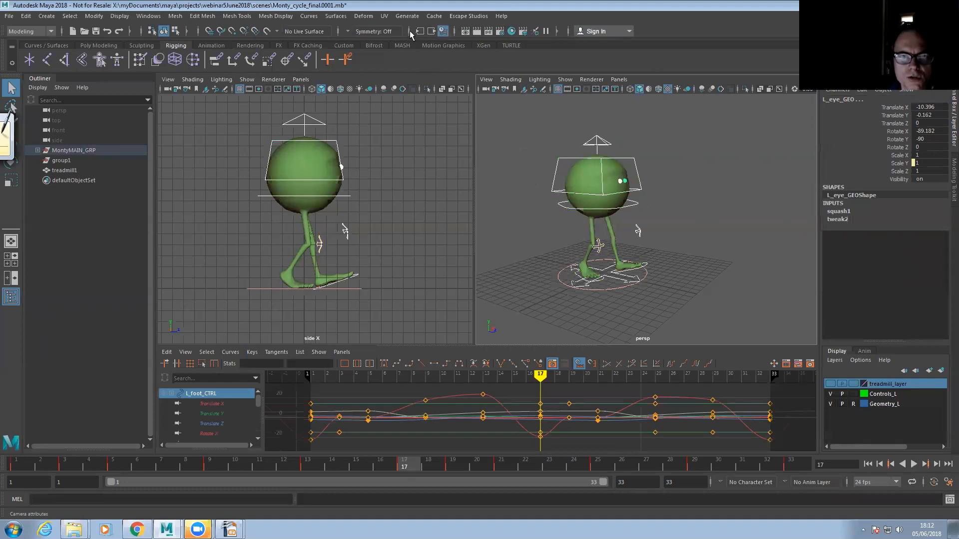
click(188, 31)
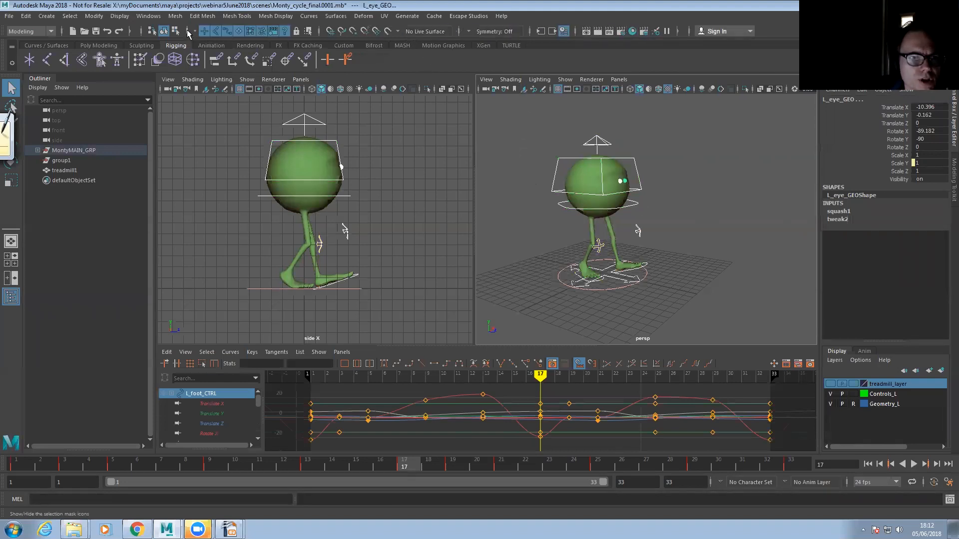
mouse_move(518, 124)
mouse_down()
mouse_move(721, 269)
mouse_move(731, 295)
mouse_up()
drag(595, 344, 595, 290)
scroll(564, 375, down, 5)
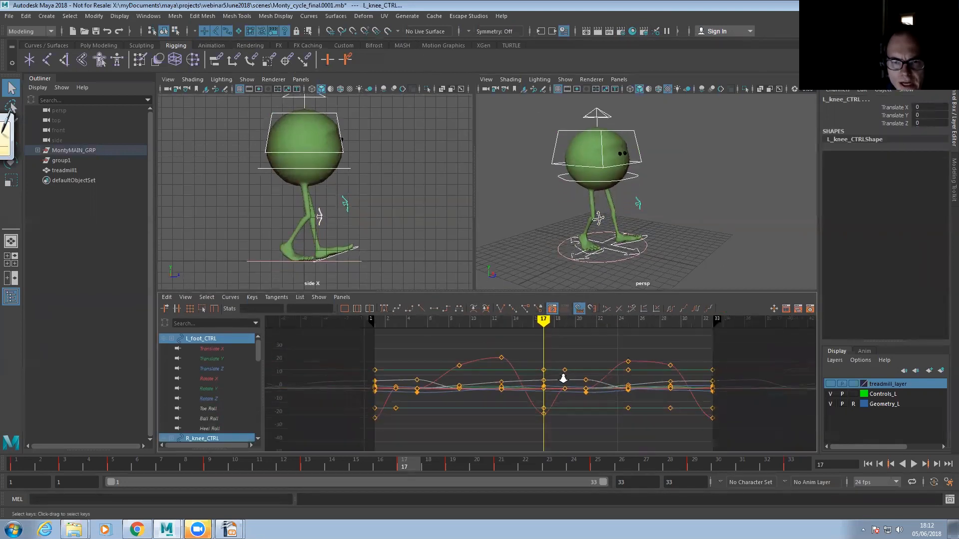
- Go to frame 1 and extend the animation's end time and playback range to frame 49
click(13, 466)
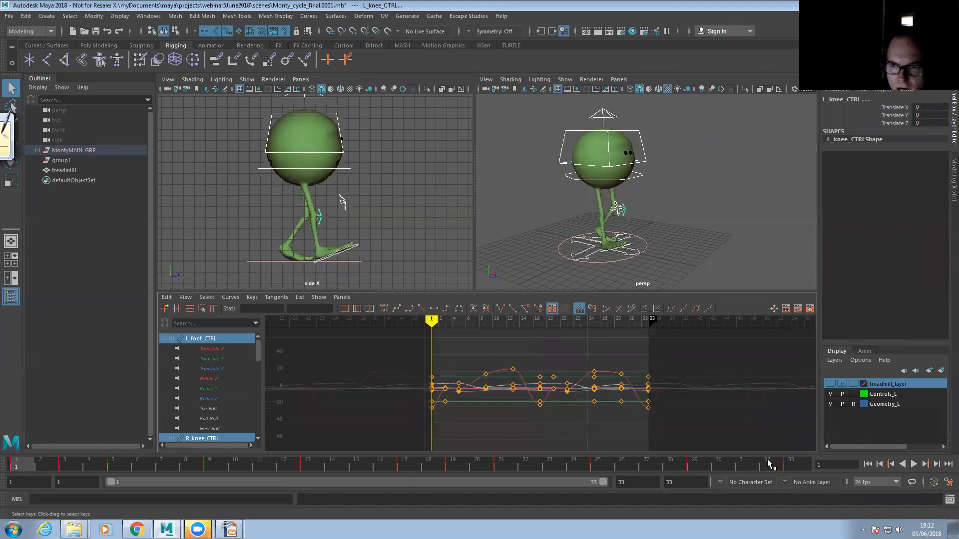
click(685, 487)
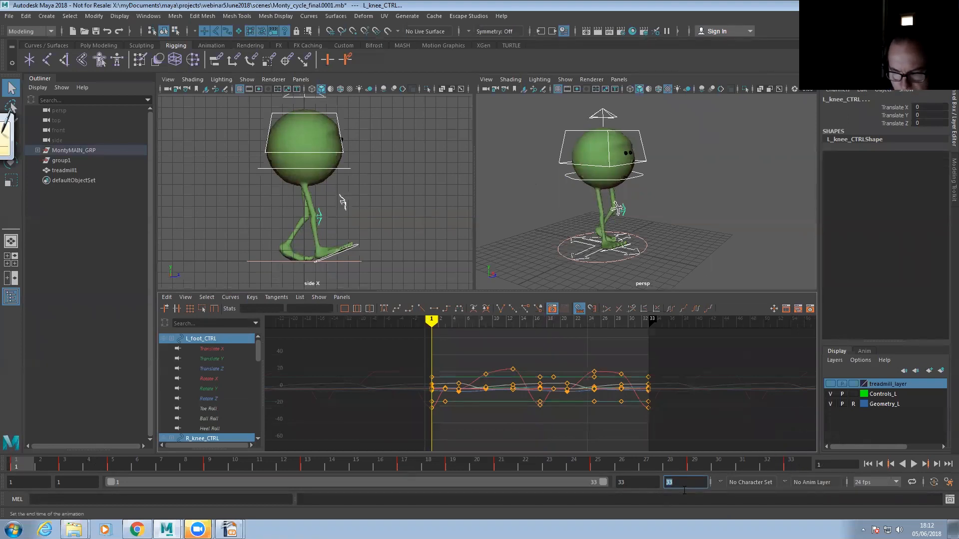
text(49)
key(Return)
drag(441, 482, 643, 482)
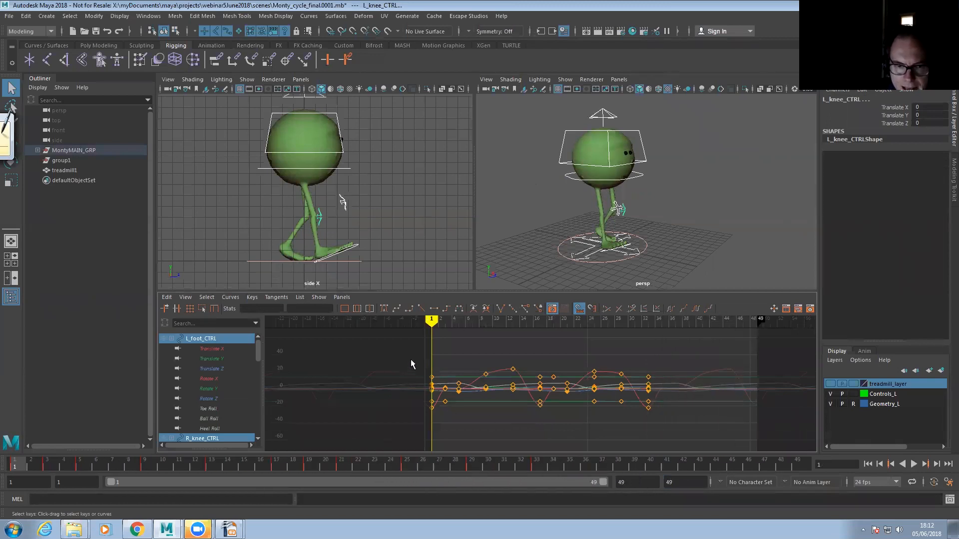
- Select all keys of the rig controls and scale them in time from frame 1 so the last keys land at about frame 48
drag(422, 348, 666, 429)
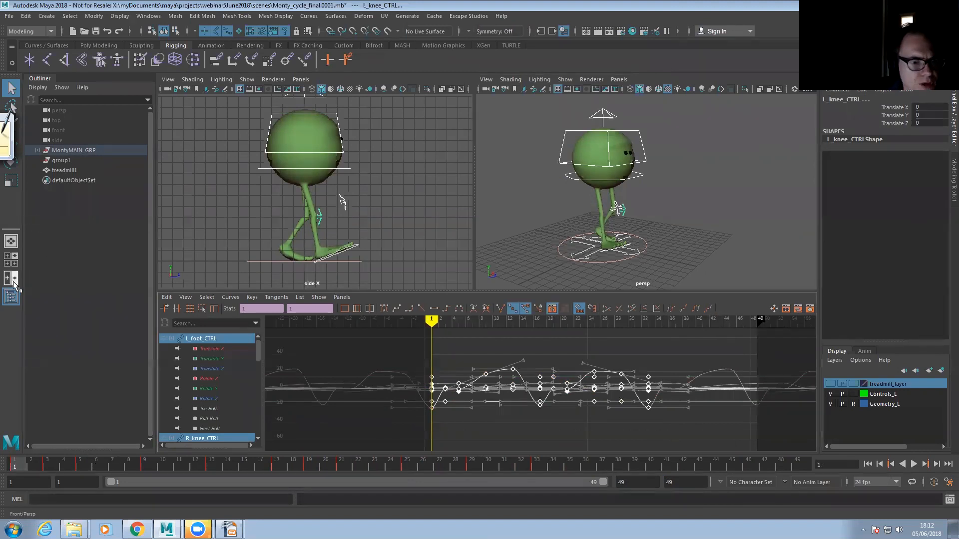
click(12, 181)
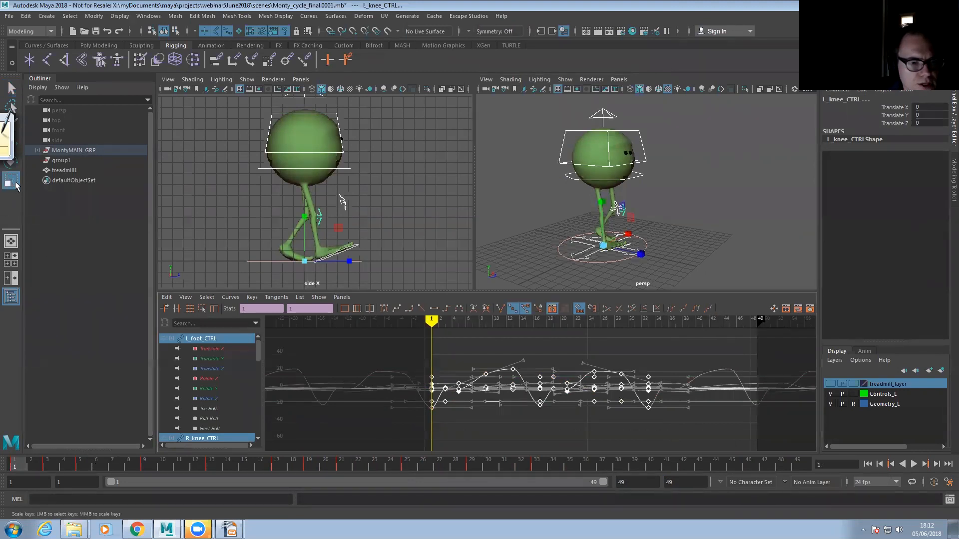
click(430, 399)
drag(434, 393, 451, 396)
middle_drag(450, 396, 453, 393)
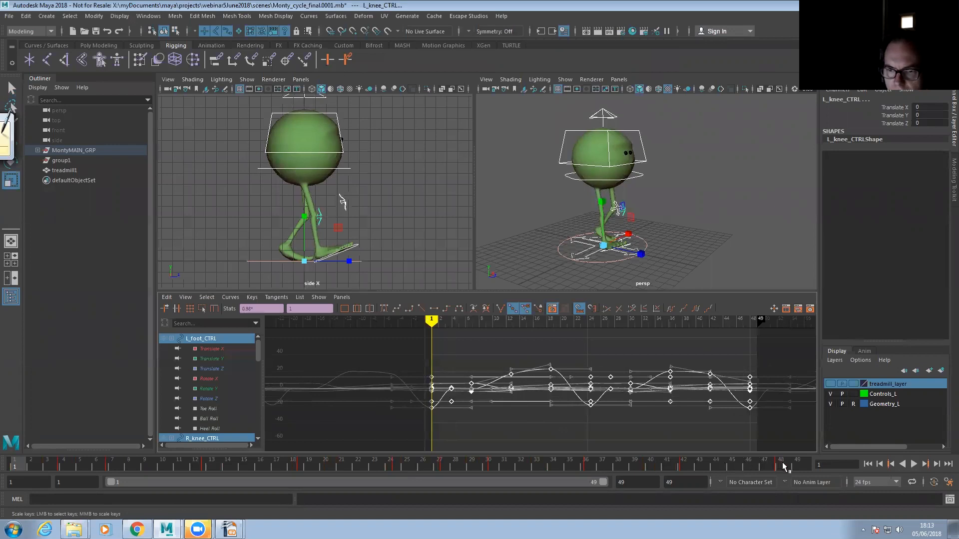
- Check the stretched cycle around frames 48 and 36, play it back from frame 1 and frame its curves
click(781, 464)
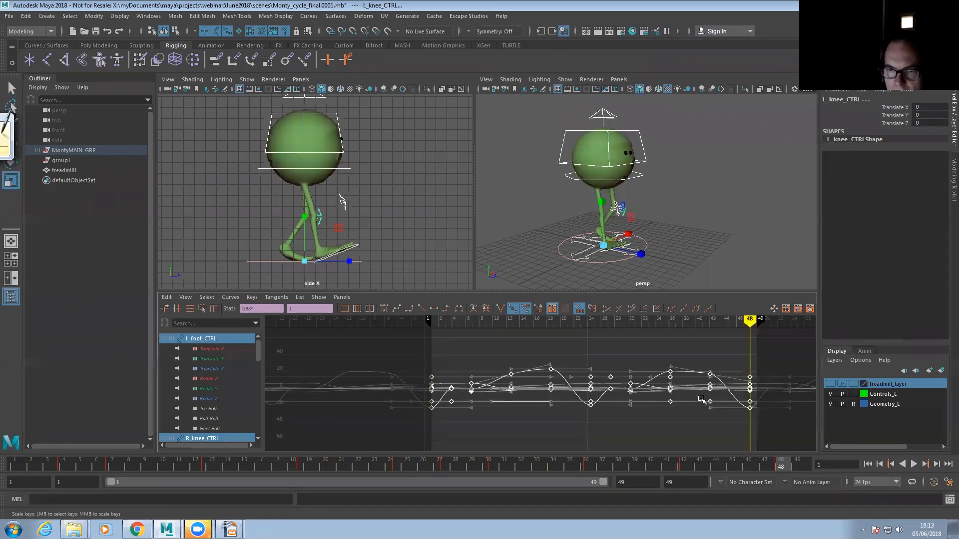
click(592, 470)
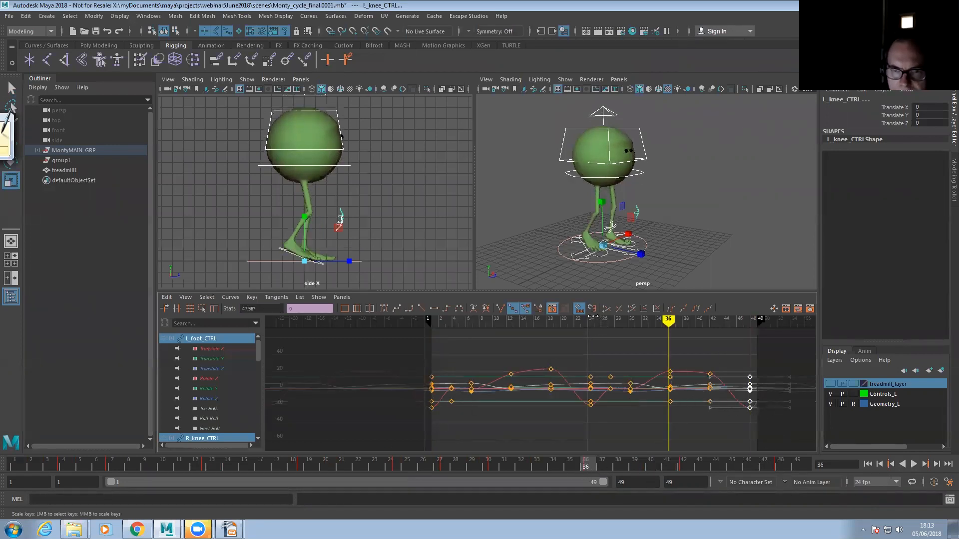
click(13, 467)
key(alt+v)
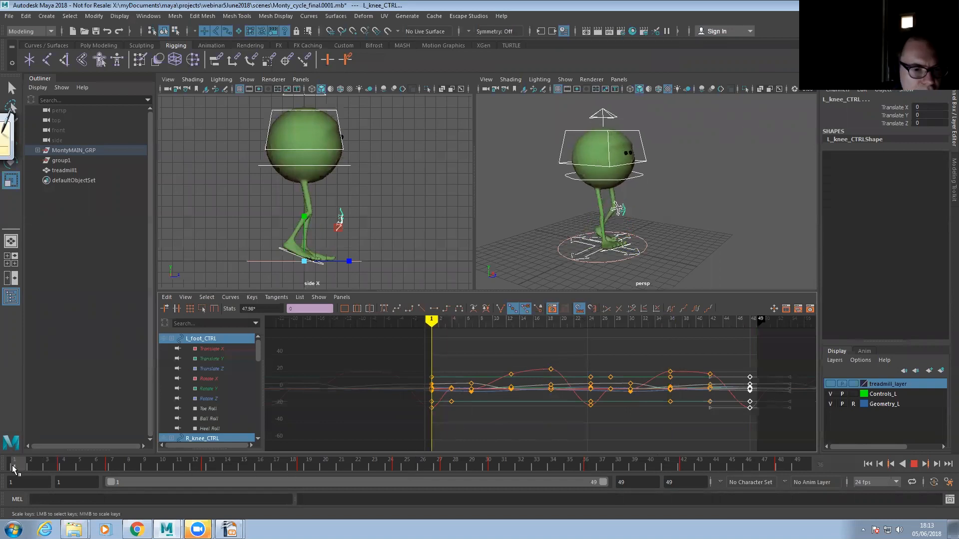
key(alt+v)
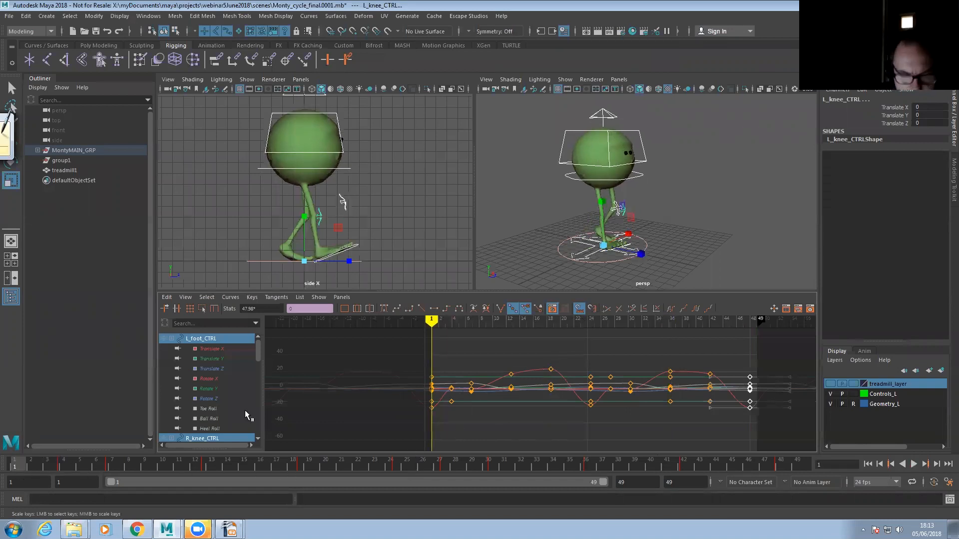
key(f)
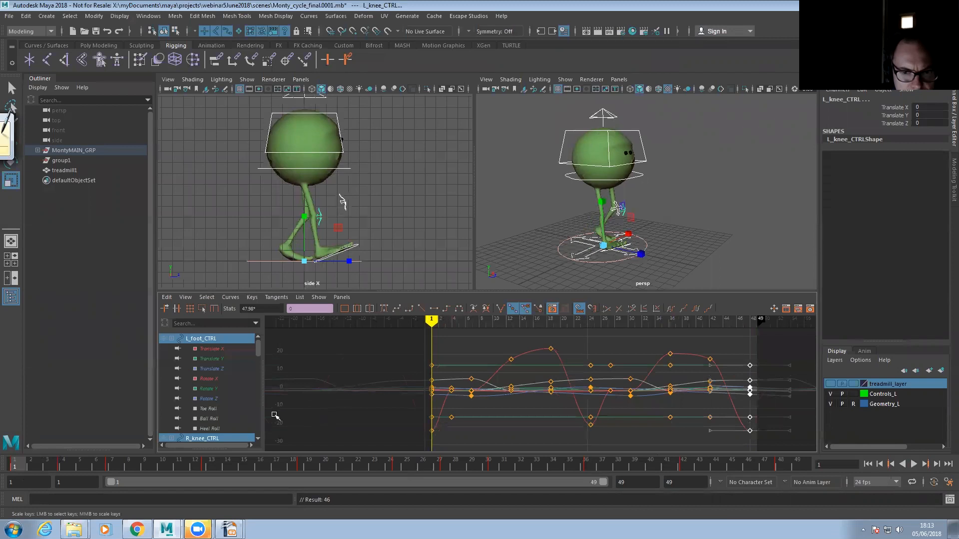
- Use the Move tool to align the off-frame keys near frames 4 and 7 exactly to those whole frames
drag(20, 466, 60, 474)
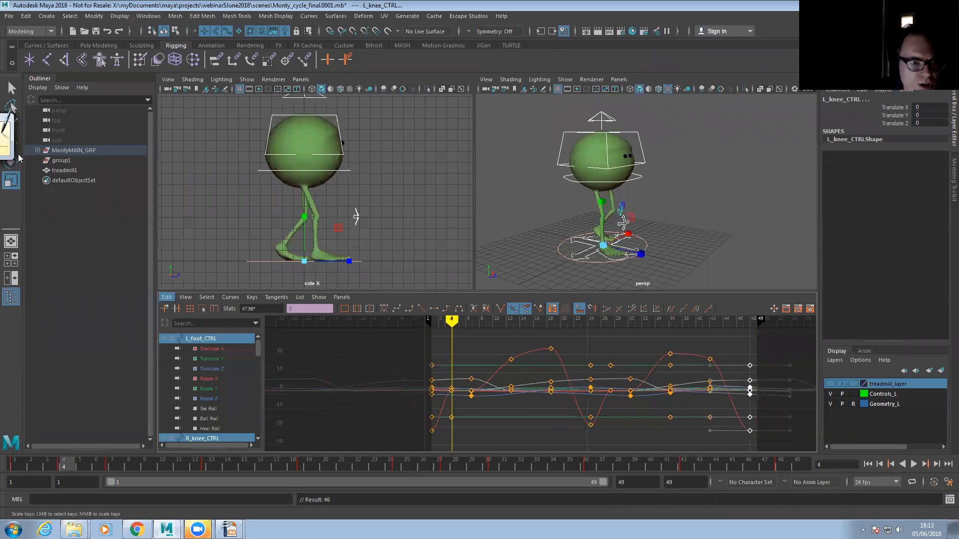
click(9, 124)
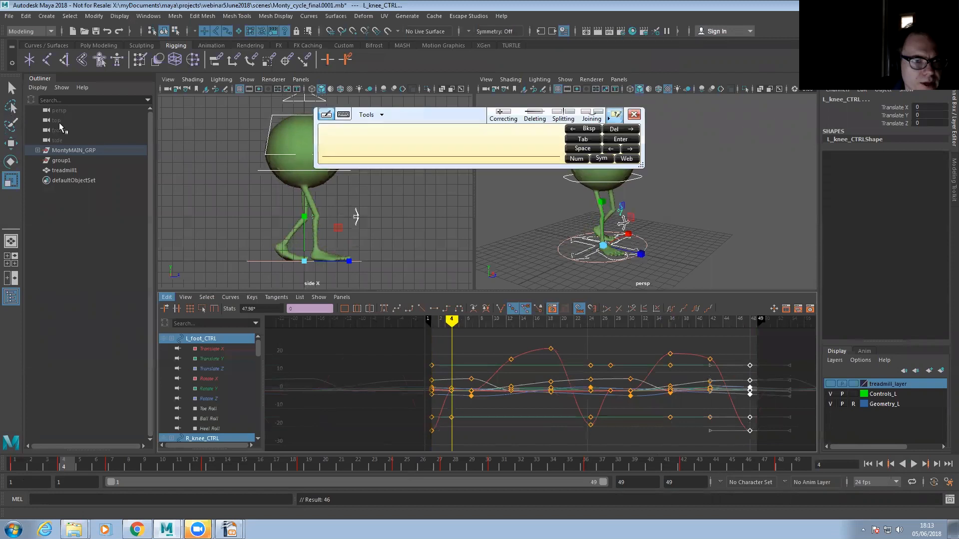
click(634, 114)
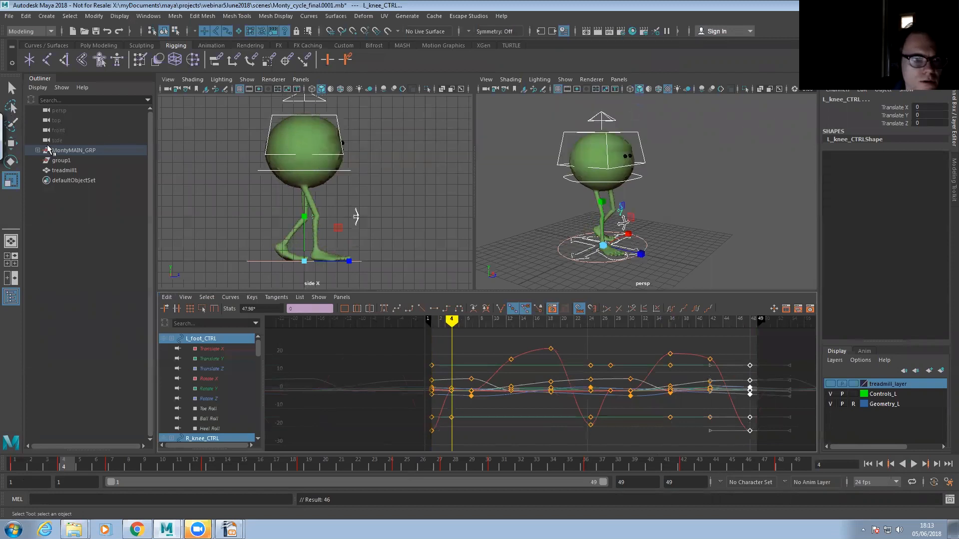
click(11, 143)
click(465, 443)
mouse_move(62, 469)
mouse_down()
mouse_move(50, 469)
mouse_move(63, 470)
mouse_up()
drag(465, 380, 437, 424)
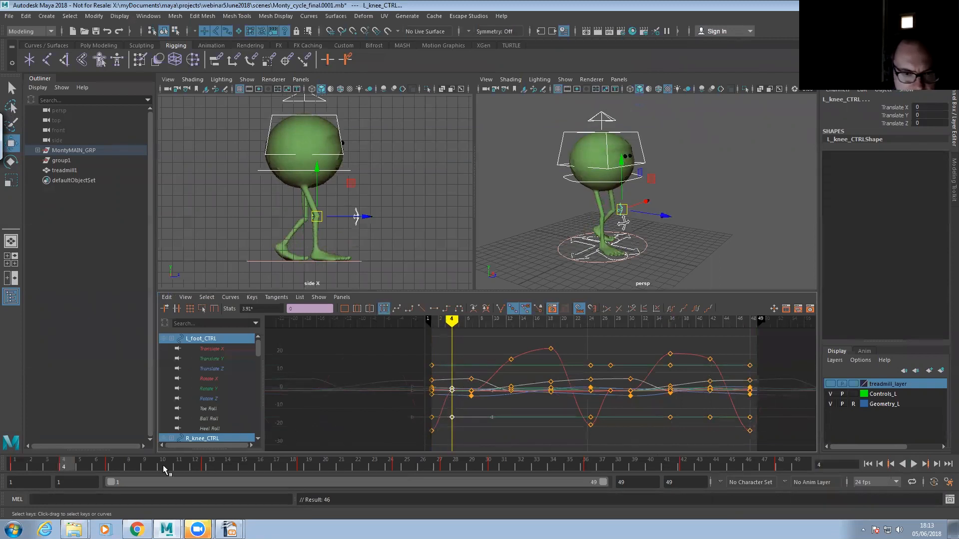
click(112, 468)
drag(484, 405, 474, 419)
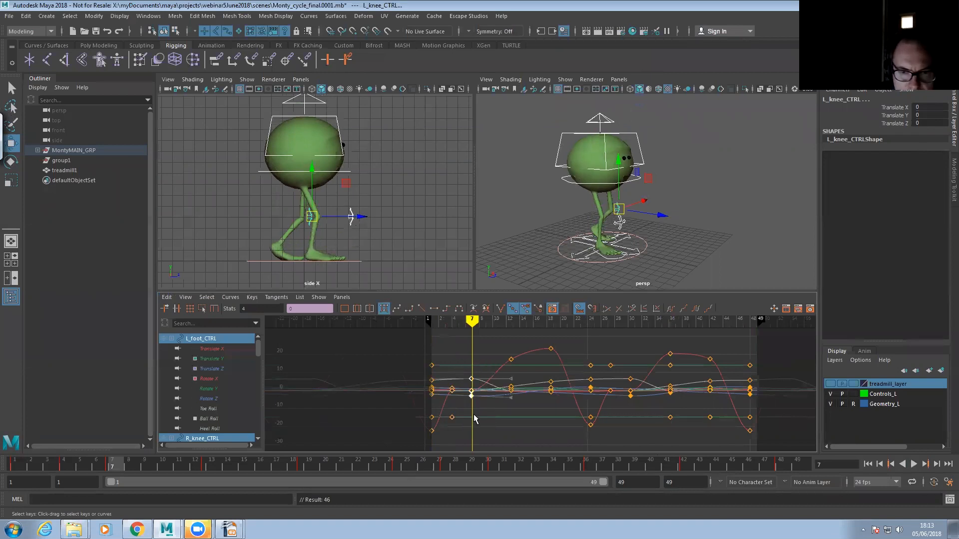
- Move the cycle's last keys from frame 48 to frame 49, and select the keys at frame 42 to check their alignment
click(781, 465)
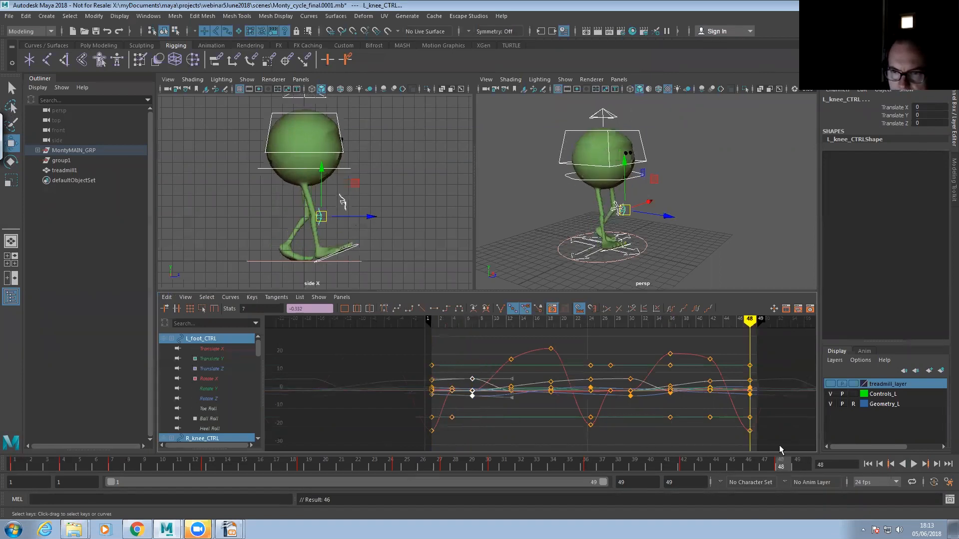
drag(759, 433, 757, 430)
mouse_move(755, 418)
shift+middle_down()
mouse_move(765, 418)
mouse_move(752, 417)
mouse_move(763, 434)
shift+middle_up()
click(683, 464)
drag(717, 394, 713, 422)
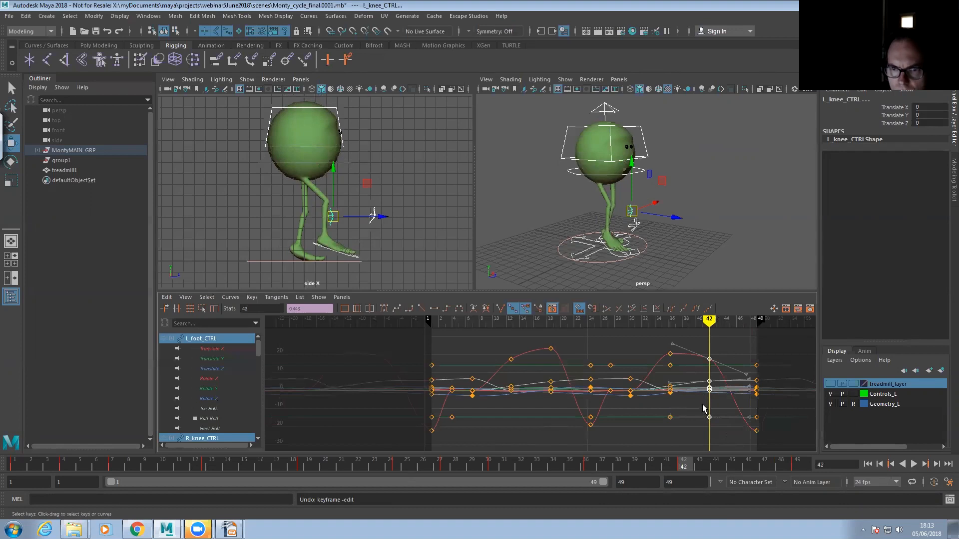
- Play back the 49-frame walk while orbiting around the character to judge the slower timing
click(914, 464)
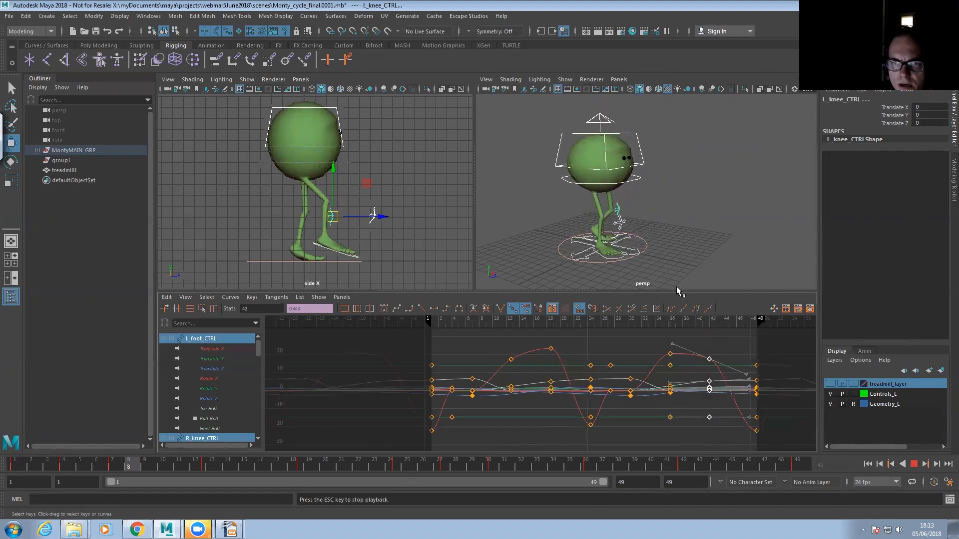
alt+drag(654, 233, 660, 251)
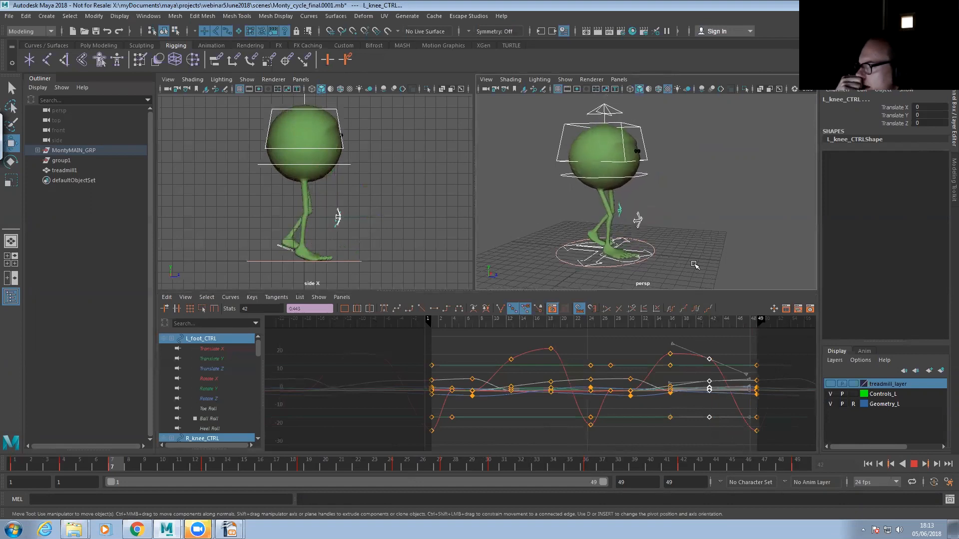
click(914, 466)
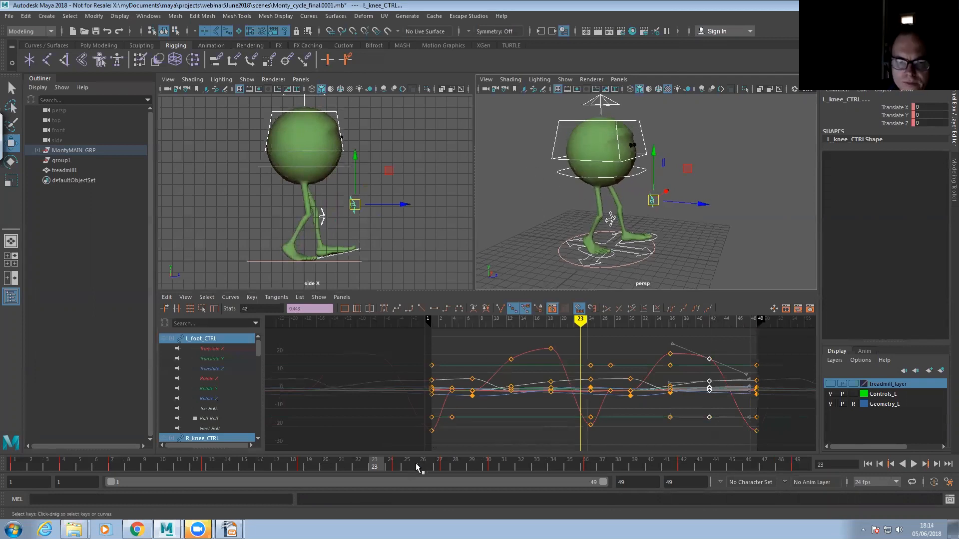
- Move the leg controls' keys that sit just past frame 24 exactly onto frame 24
click(396, 466)
drag(578, 351, 610, 444)
shift+middle_drag(569, 415, 563, 421)
- Lean the body forward by raising all Rotate X keys of the root control to about 20.8, and play the walk back
alt+drag(549, 180, 553, 184)
click(568, 185)
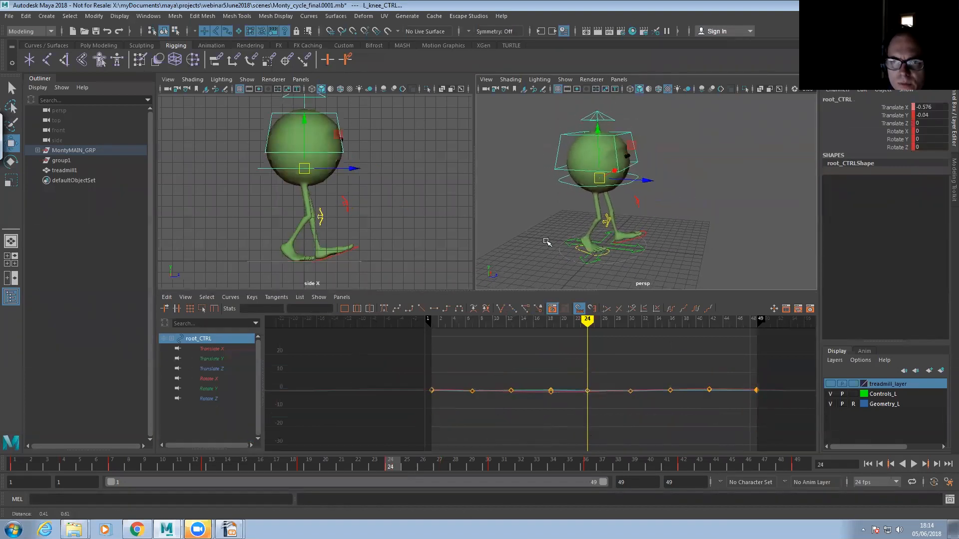
key(e)
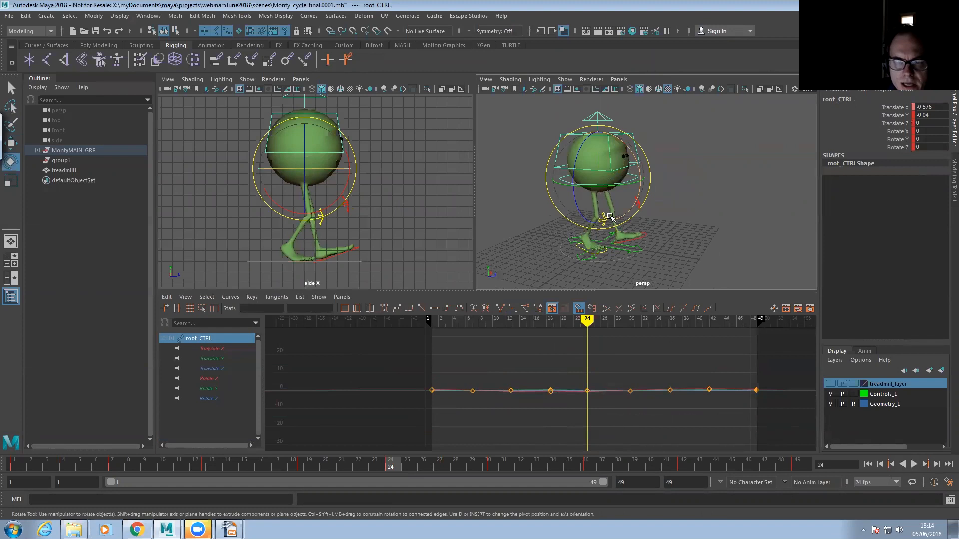
click(227, 379)
key(f)
drag(437, 363, 646, 409)
shift+middle_drag(634, 395, 605, 225)
alt+right_drag(612, 393, 411, 408)
shift+middle_drag(534, 409, 531, 378)
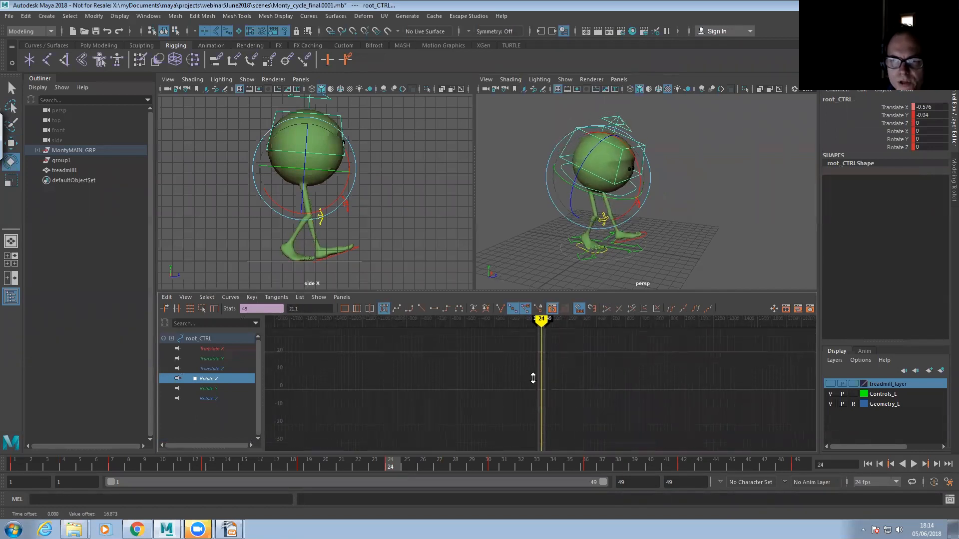
alt+middle_drag(592, 235, 583, 247)
shift+middle_drag(542, 379, 541, 377)
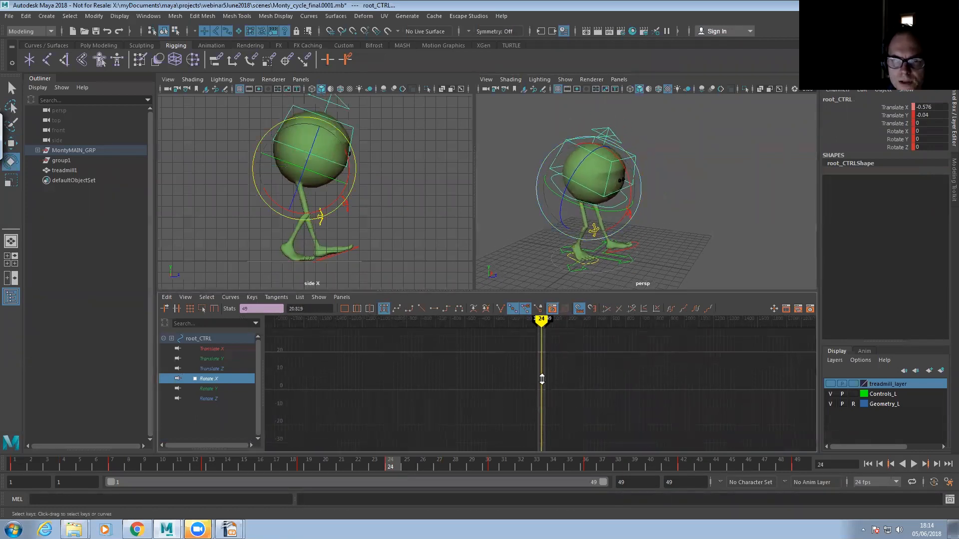
click(919, 464)
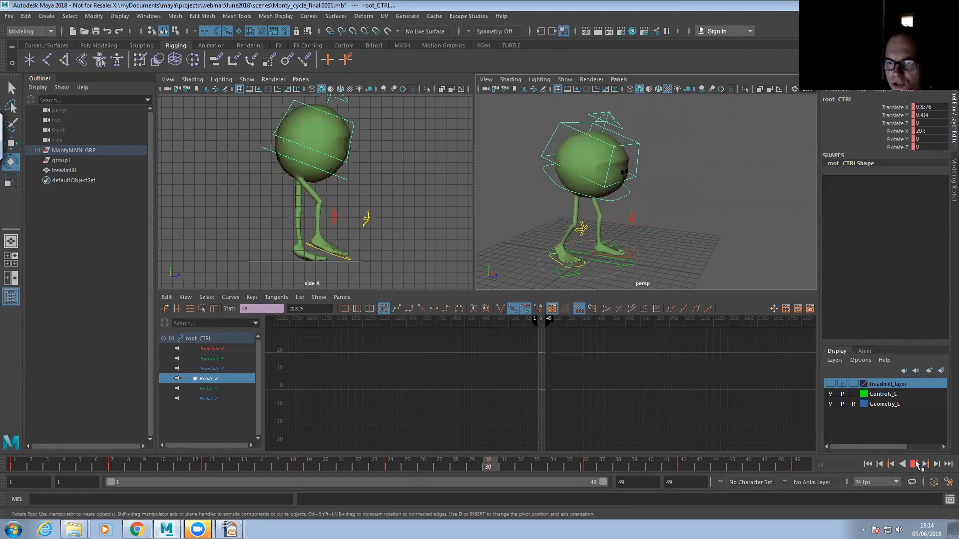
key(Escape)
- Lower the root control's whole Translate Y curve so its frame 49 key sits at about -0.328, and play the walk back
key(w)
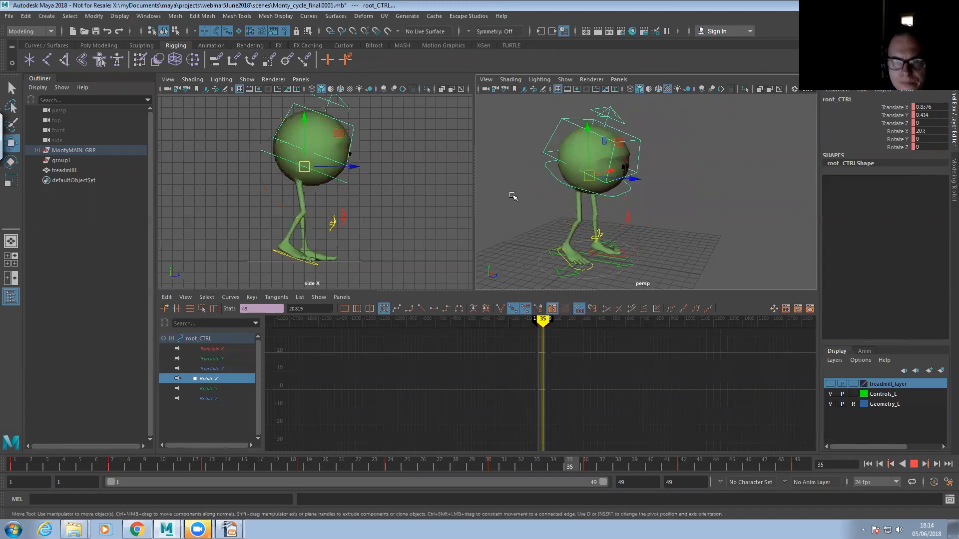
click(233, 360)
scroll(466, 376, down, 2)
key(a)
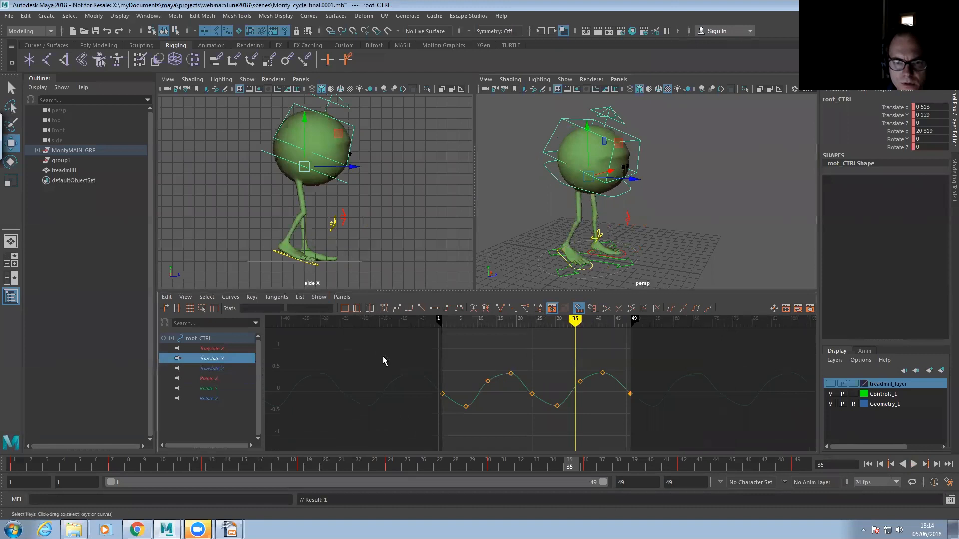
drag(669, 411, 668, 410)
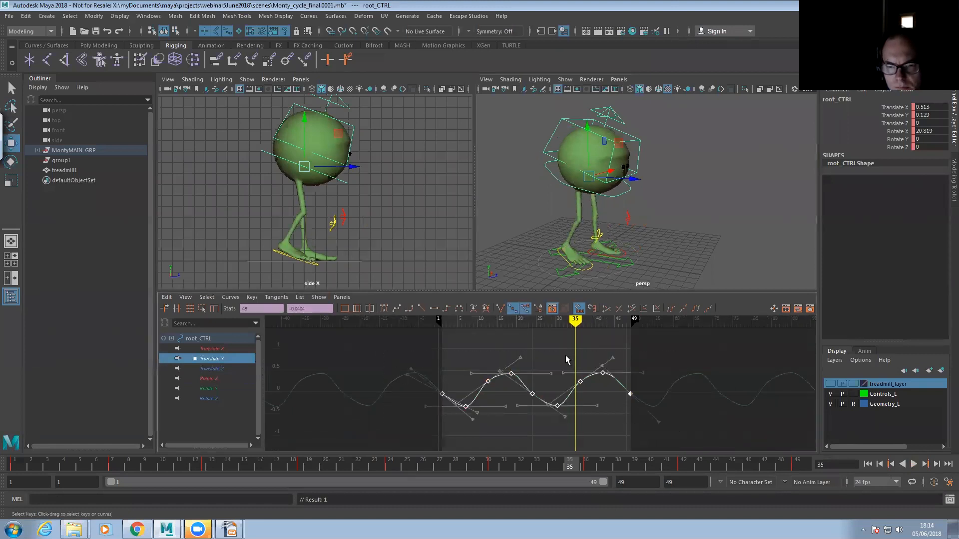
shift+middle_drag(566, 359, 567, 369)
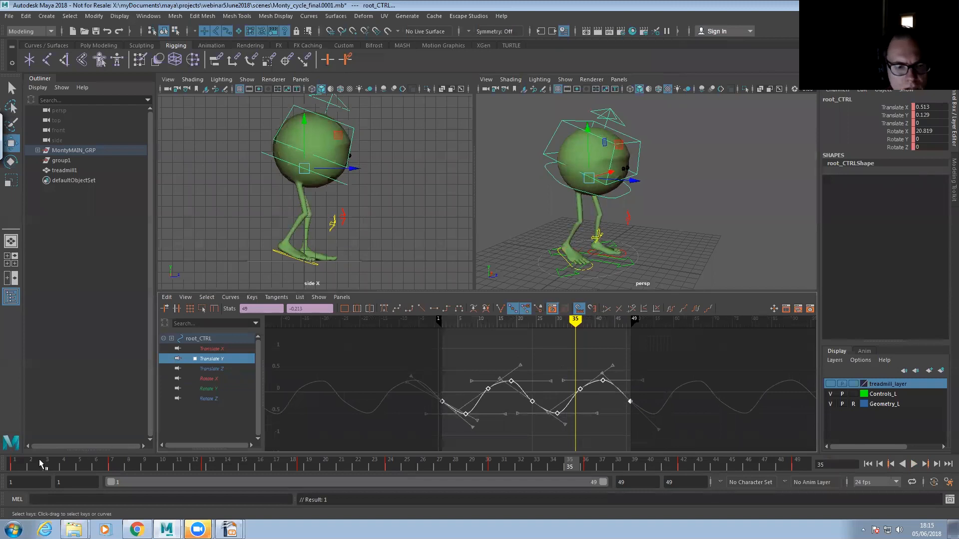
click(18, 465)
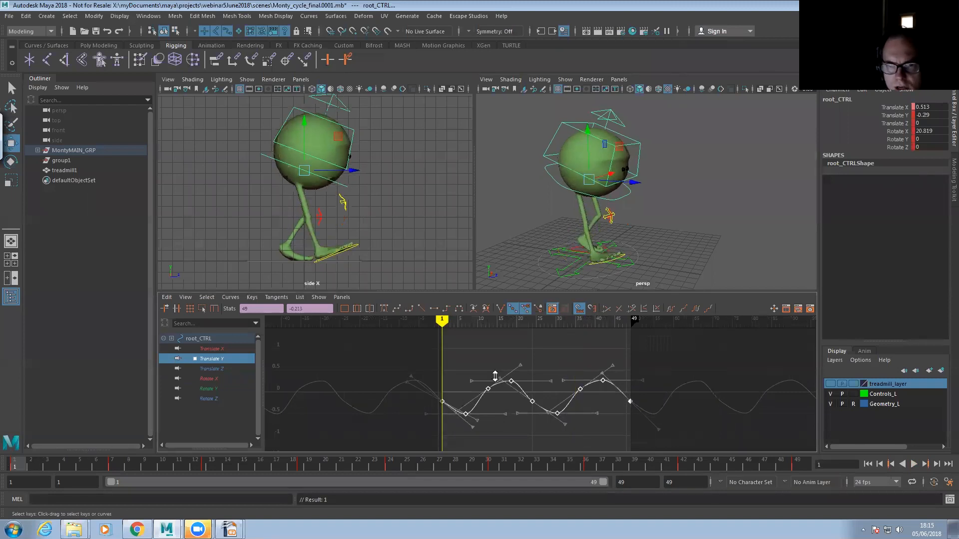
shift+middle_drag(495, 377, 495, 382)
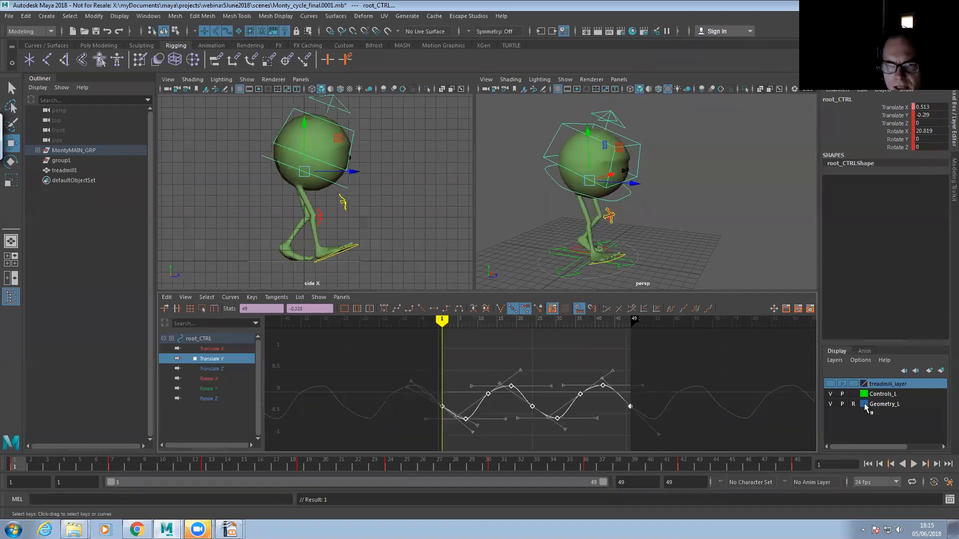
click(914, 464)
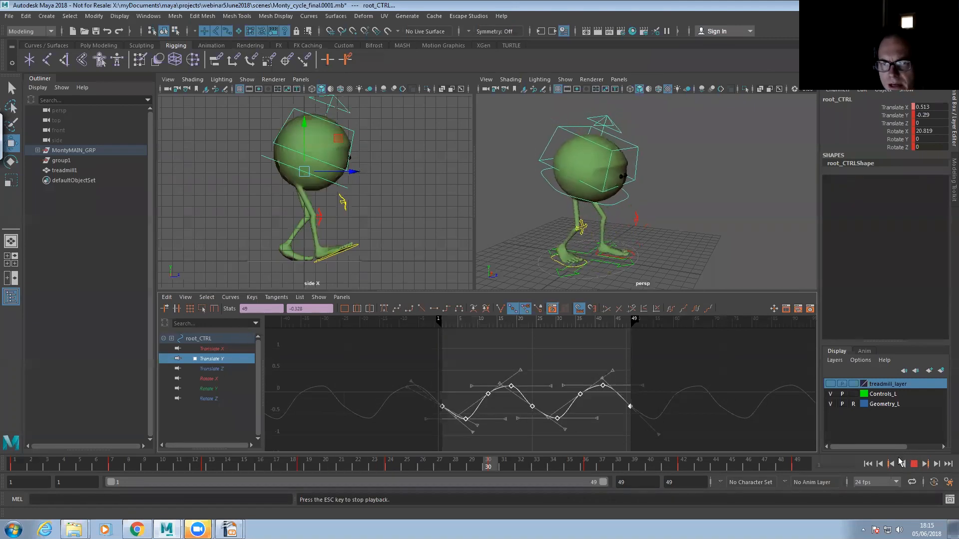
click(914, 465)
- Show NURBS surfaces in the perspective view so the eyebrow controls on the face can be selected
alt+drag(611, 214, 627, 215)
scroll(632, 200, up, 4)
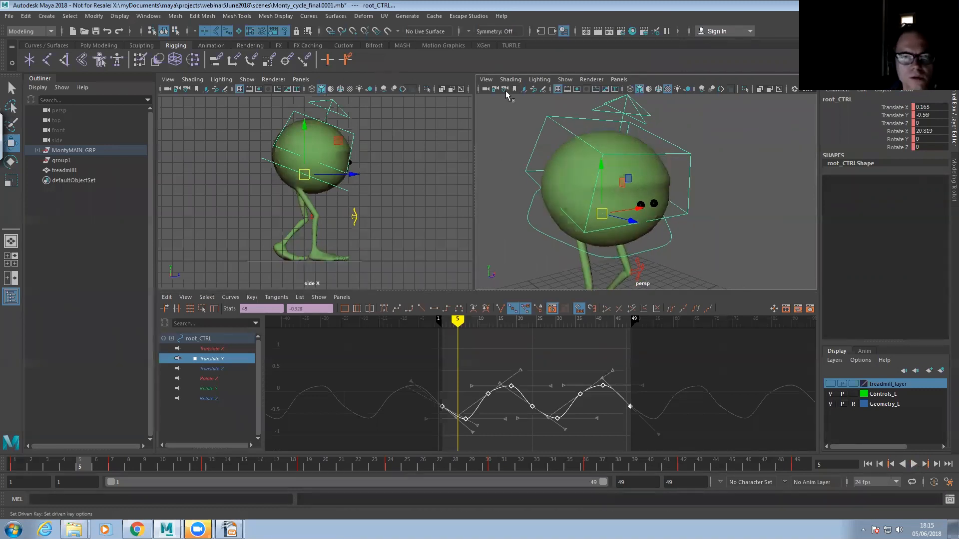
click(567, 82)
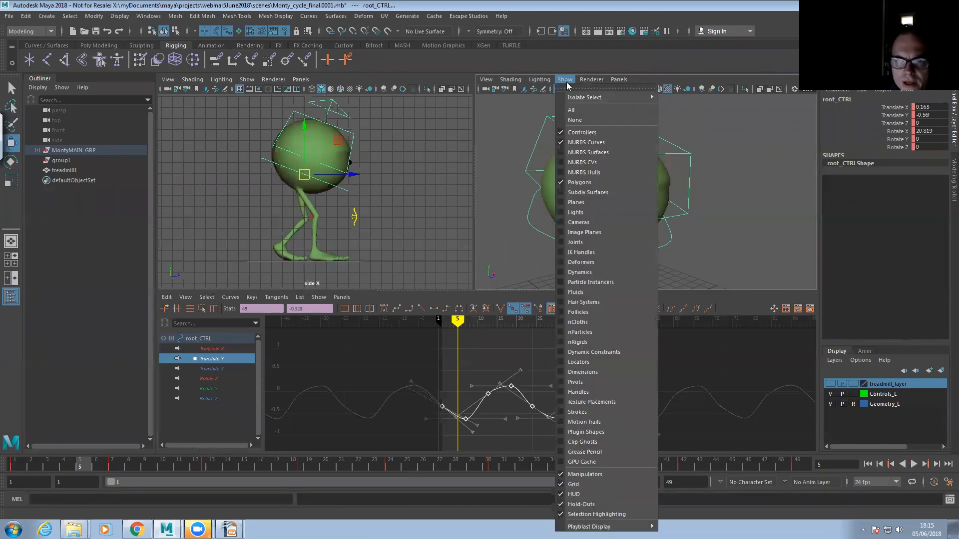
click(559, 150)
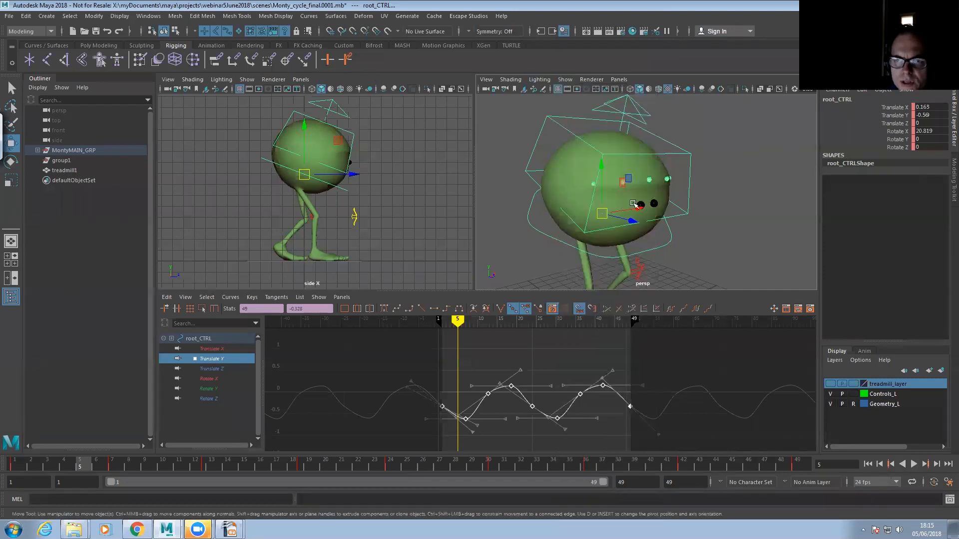
alt+right_drag(579, 192, 612, 238)
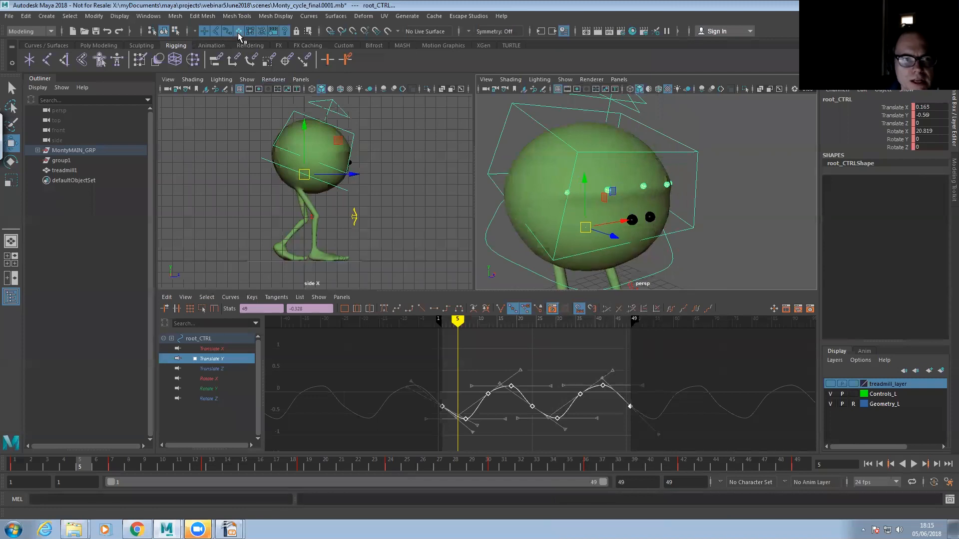
- Rotate the middle eyebrow control upward and adjust the neighbouring eyebrow controls to reshape Monty's brow
click(644, 185)
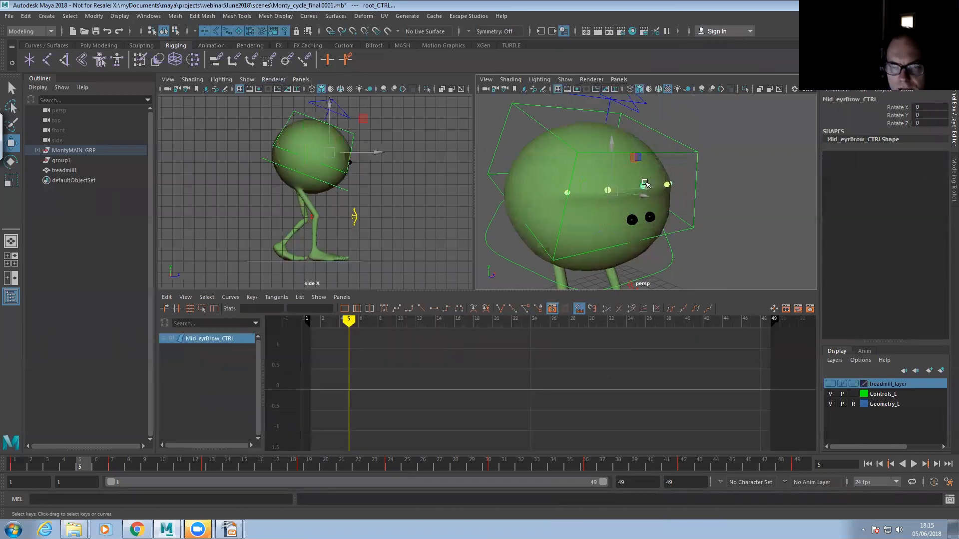
key(e)
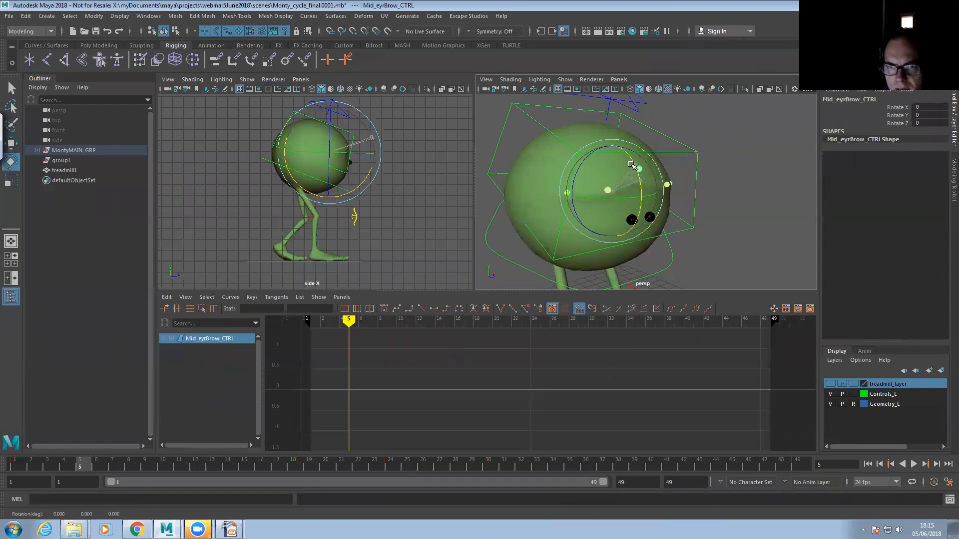
click(722, 172)
click(605, 187)
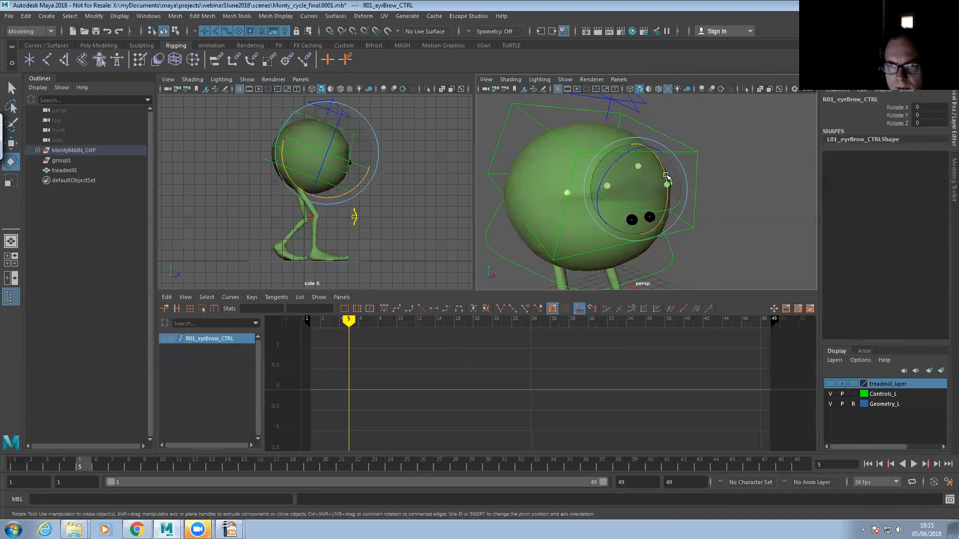
click(653, 231)
alt+drag(664, 183, 652, 225)
click(557, 180)
drag(615, 177, 636, 194)
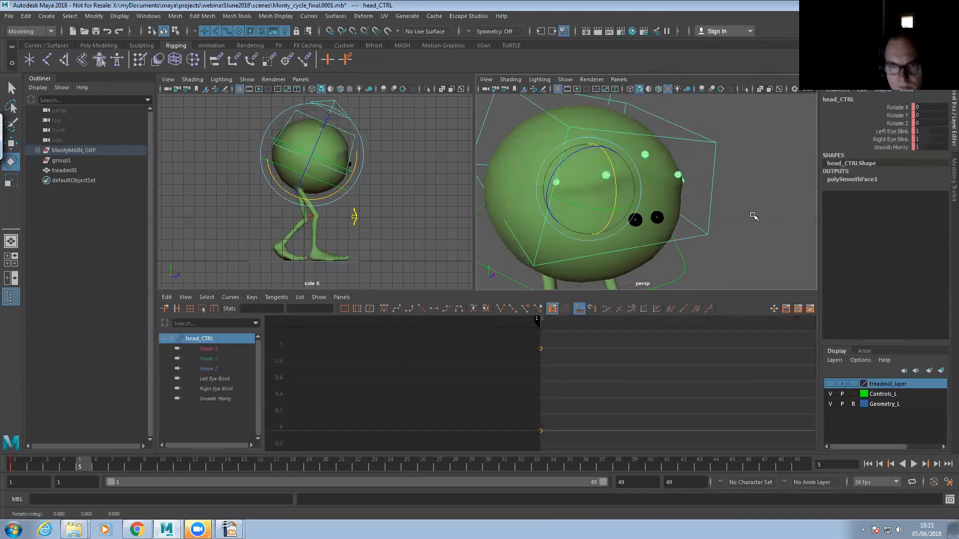
alt+middle_drag(758, 223, 766, 230)
scroll(766, 229, up, 2)
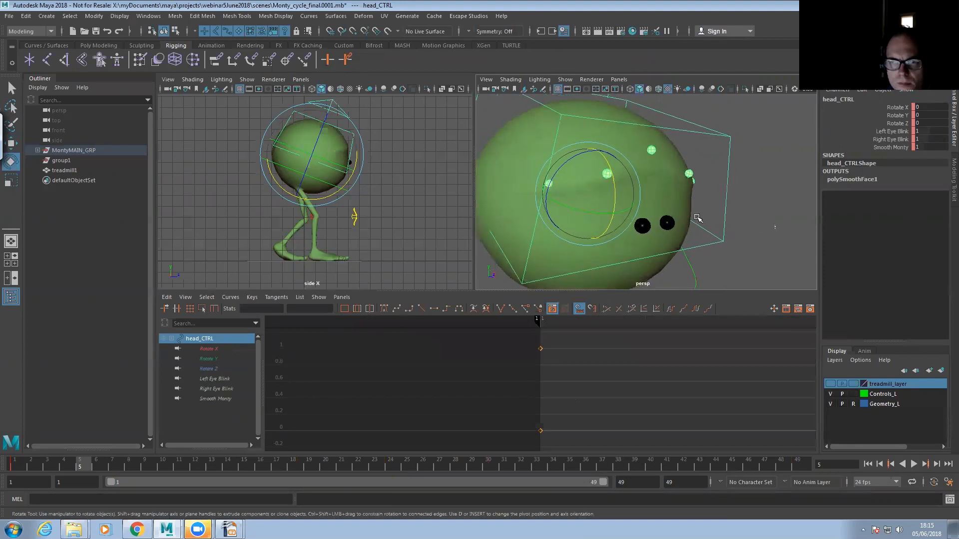
- Refine the brow by rotating the outer eyebrow controls on both sides of the face
click(696, 218)
click(547, 185)
drag(537, 186, 563, 173)
click(695, 184)
click(578, 171)
alt+drag(620, 196, 518, 223)
click(652, 199)
alt+right_drag(518, 223, 610, 251)
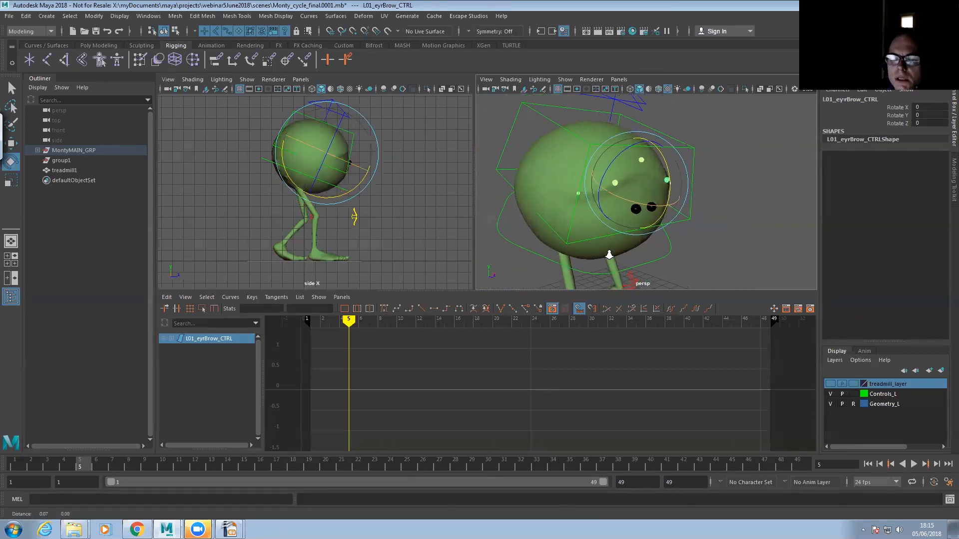
- Try Right Eye Blink and Smooth Monty at 1.2 on the head control
click(692, 221)
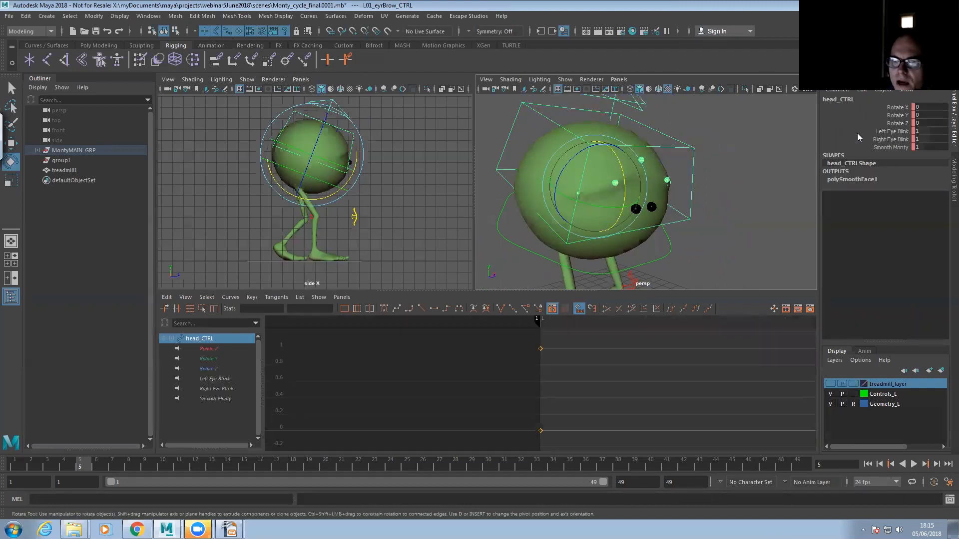
middle_drag(691, 224, 686, 225)
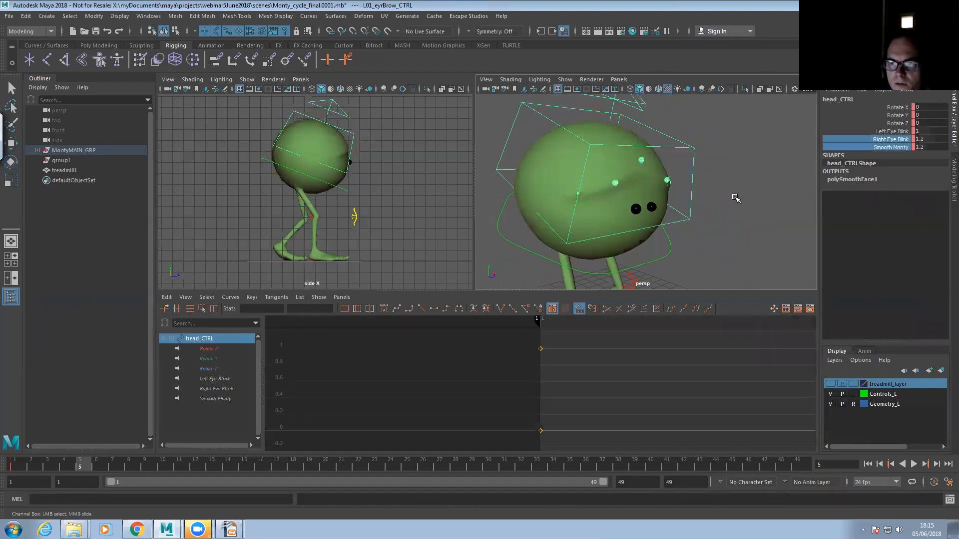
scroll(691, 217, up, 2)
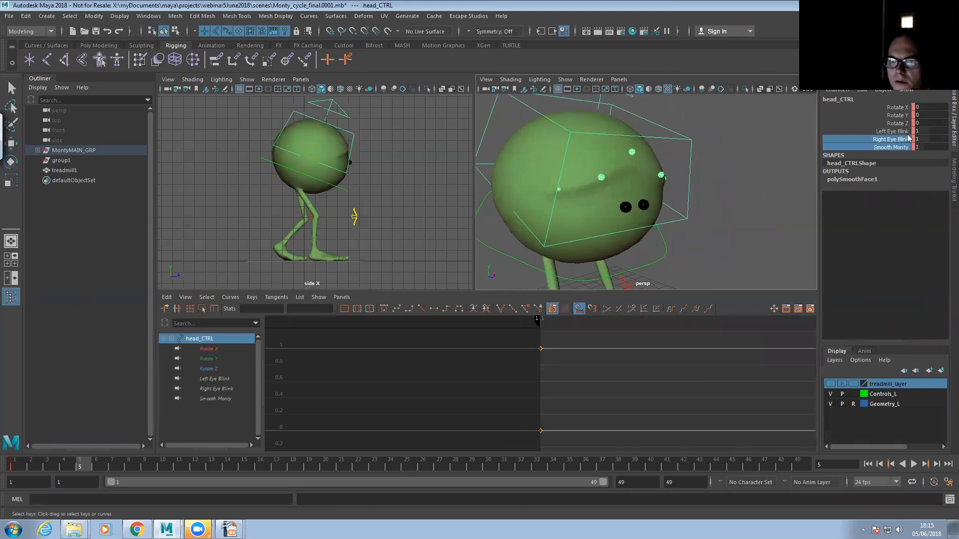
key(ctrl+shift+c)
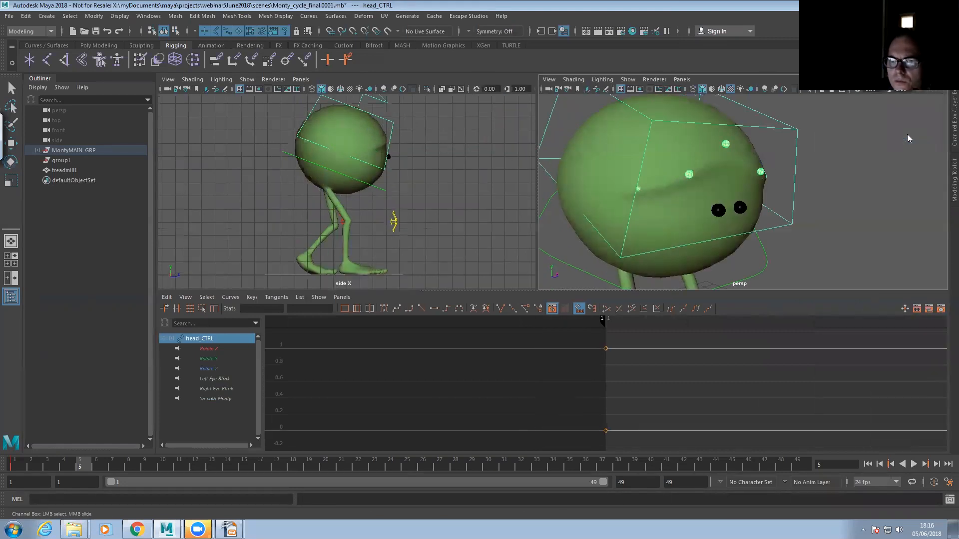
click(948, 106)
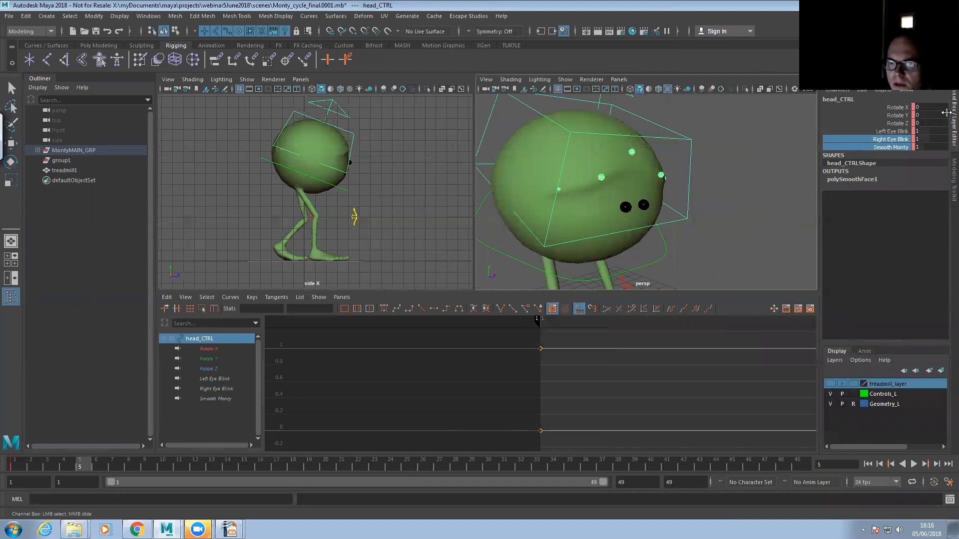
- Set the head control's Left Eye Blink and Right Eye Blink to 1.5, and play the walk back briefly
drag(891, 131, 873, 143)
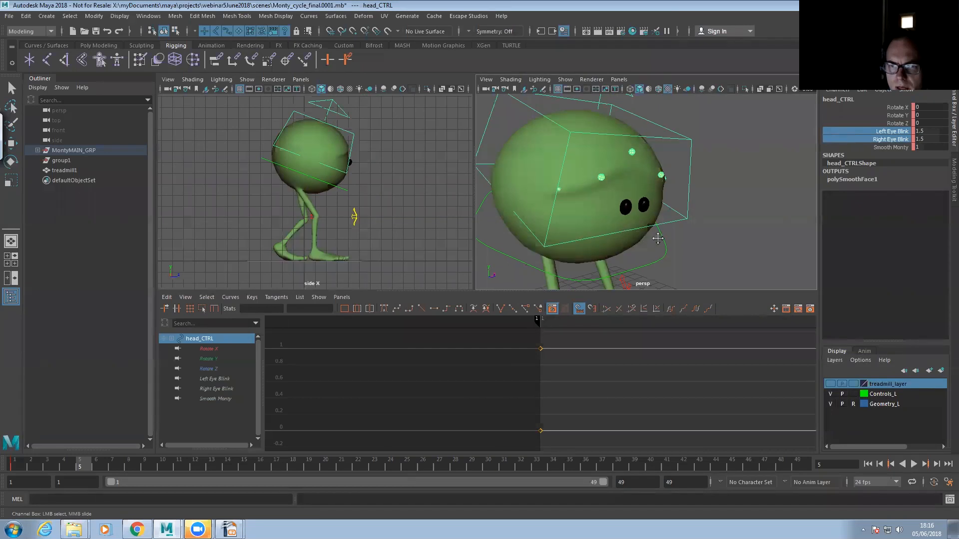
alt+right_drag(659, 239, 580, 238)
alt+middle_drag(580, 237, 576, 218)
alt+right_drag(575, 219, 533, 212)
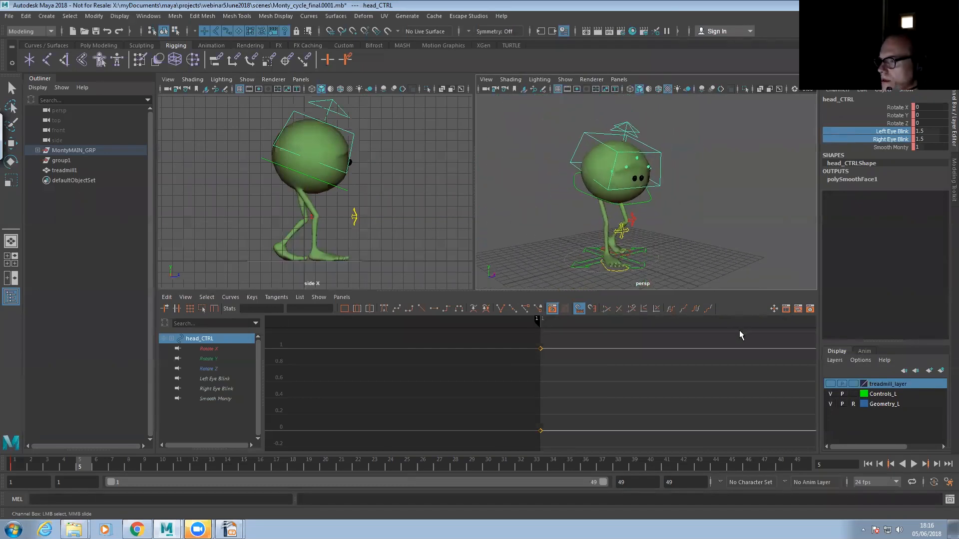
click(918, 464)
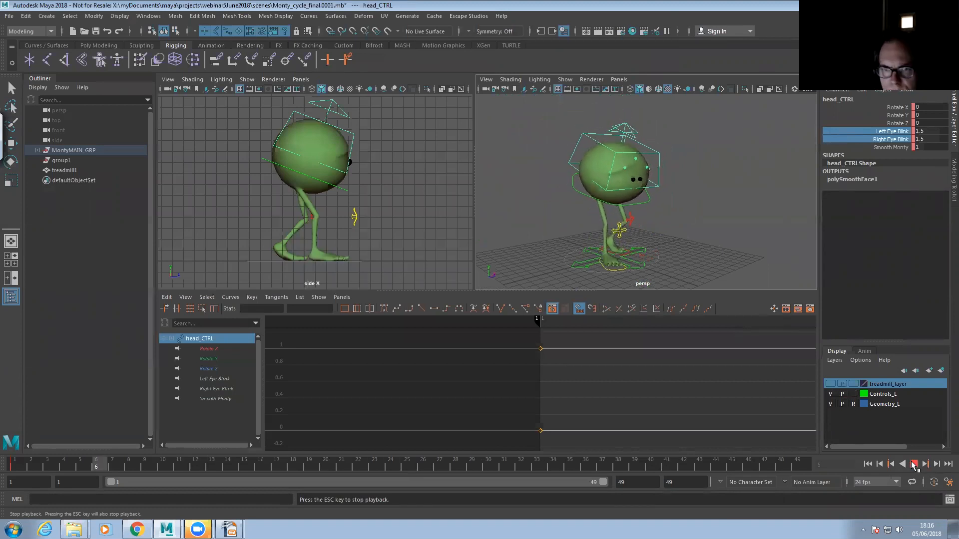
click(914, 465)
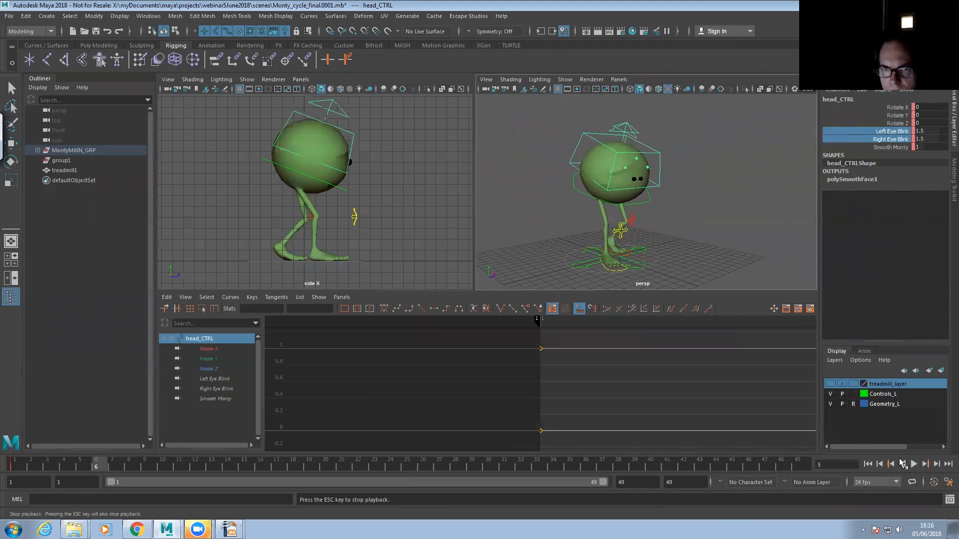
- Rotate the right foot control to a Rotate X of about -14.9 at frame 49 and frame 1
scroll(606, 250, up, 3)
alt+drag(606, 251, 656, 283)
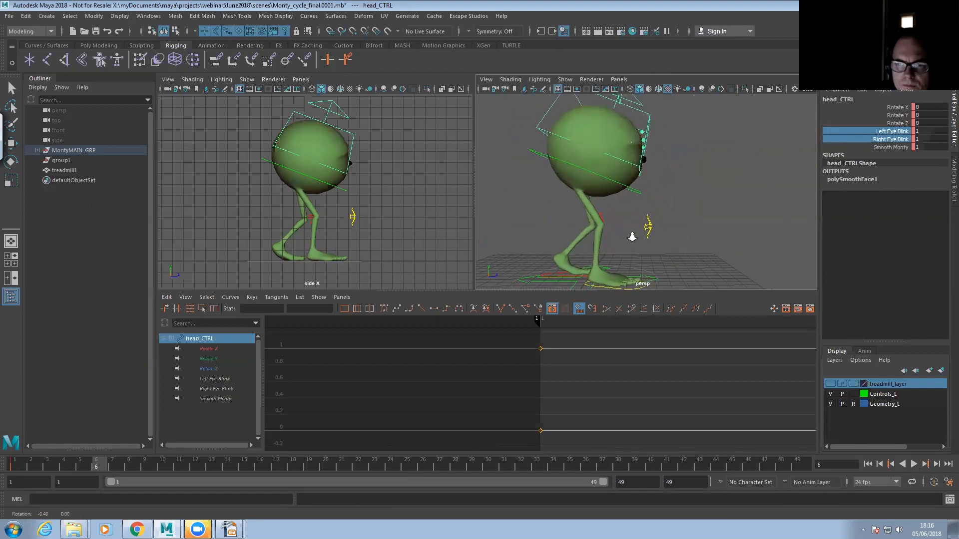
alt+drag(618, 227, 619, 248)
click(619, 248)
key(e)
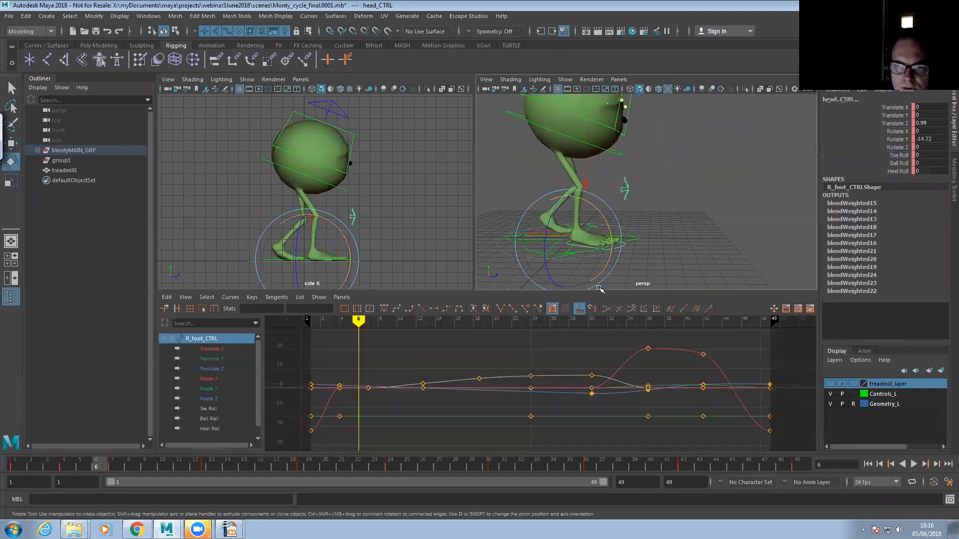
drag(205, 472, 684, 467)
drag(633, 250, 643, 250)
key(alt+v)
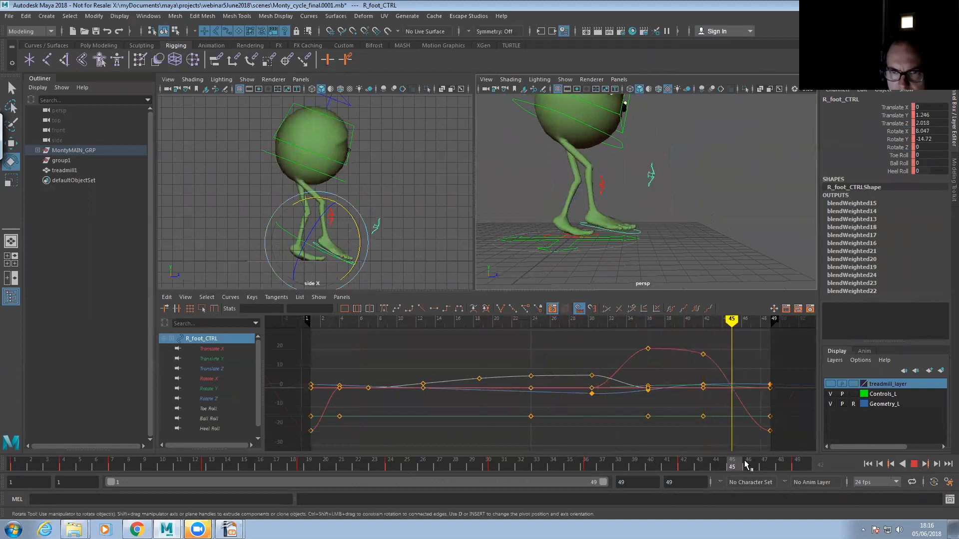
drag(615, 216, 624, 221)
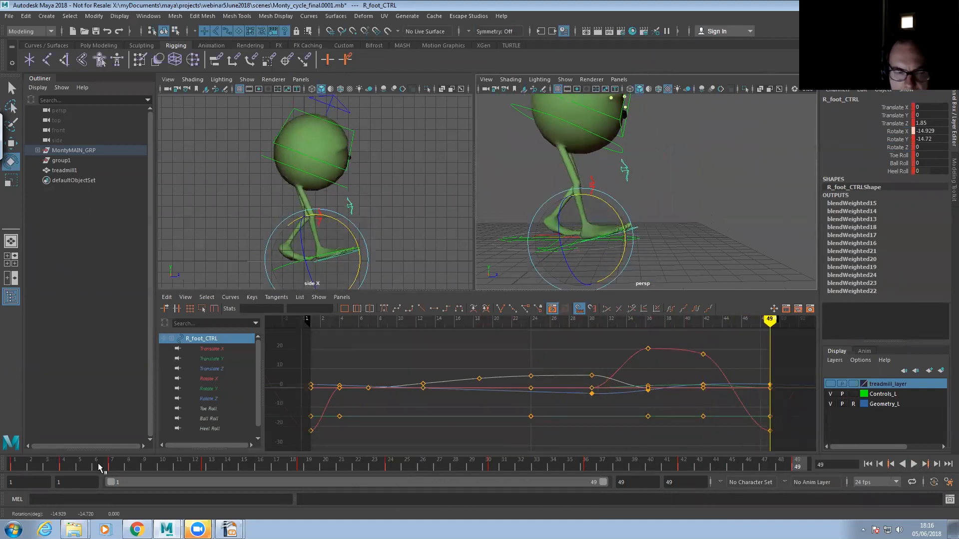
click(22, 466)
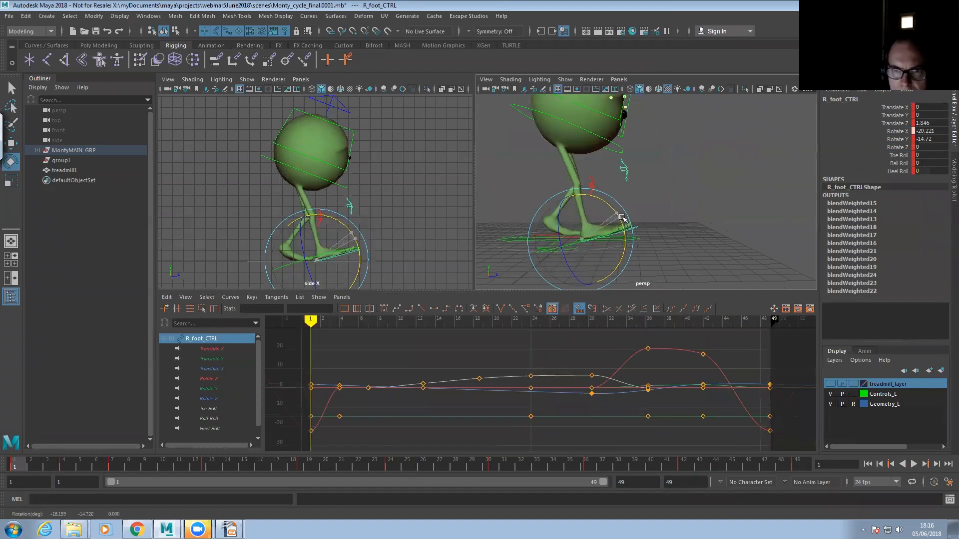
- Play the walk back twice and examine the foot and body motion from the side and the front
click(914, 464)
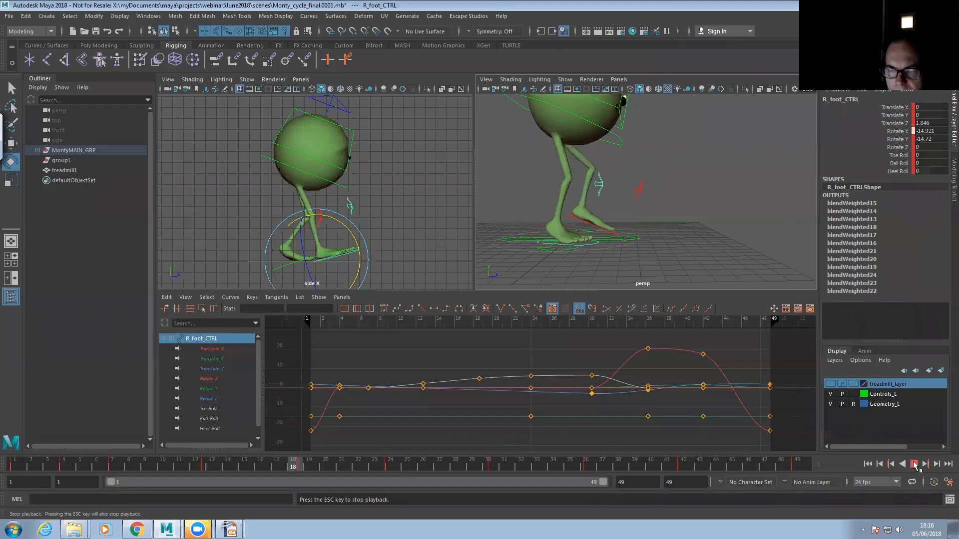
alt+middle_drag(612, 231, 631, 264)
scroll(631, 265, down, 3)
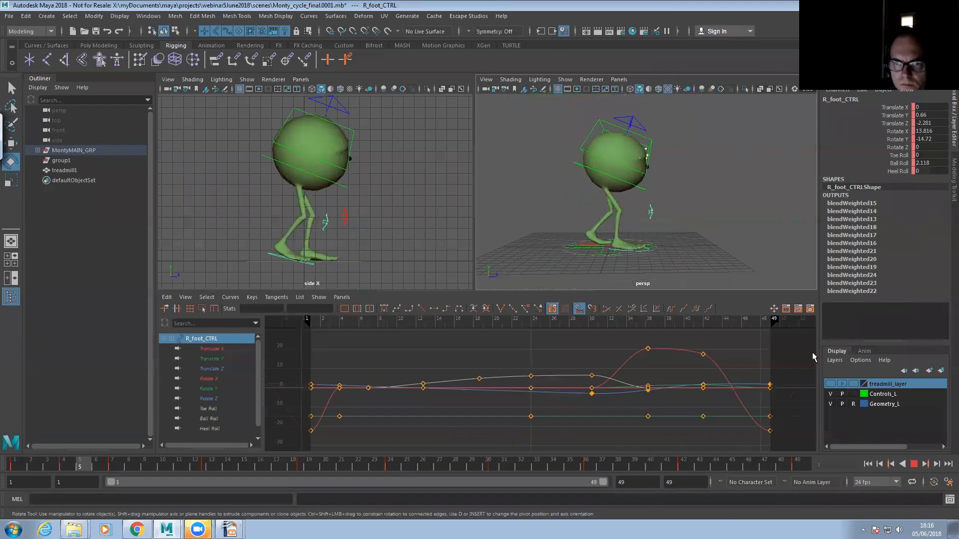
click(916, 463)
alt+drag(617, 236, 589, 239)
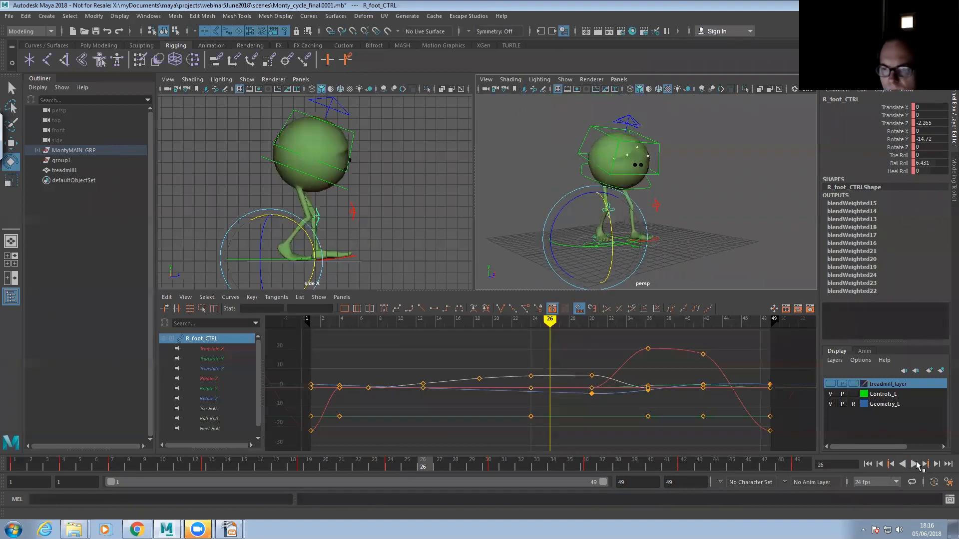
click(917, 464)
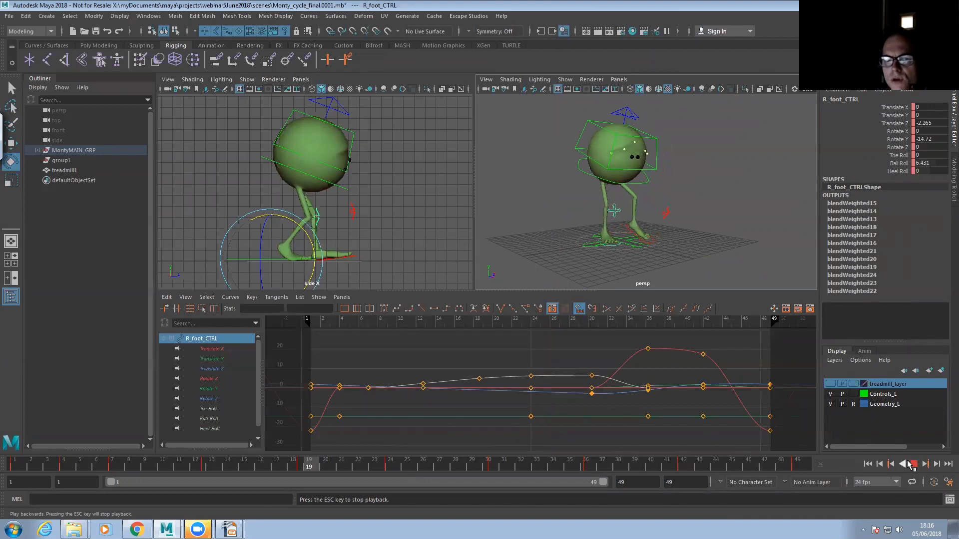
click(913, 466)
alt+drag(643, 229, 611, 213)
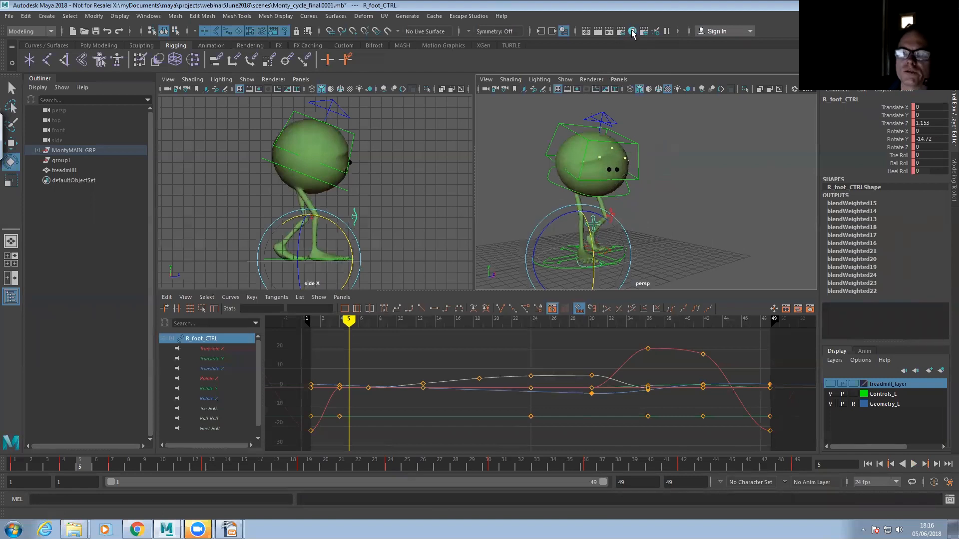
- Change the colour of monty_SHADER to light blue in the Hypershade, and play back the recoloured walk
click(632, 32)
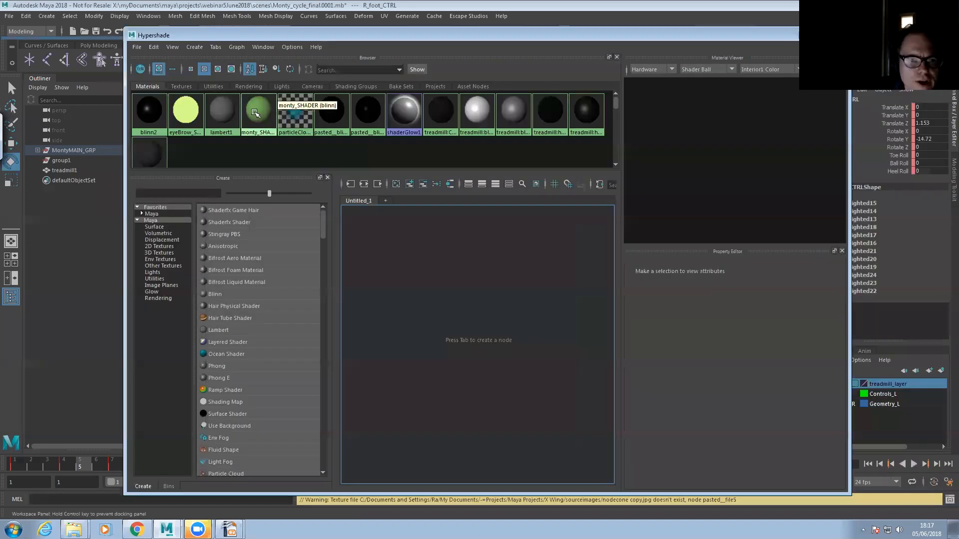
click(257, 111)
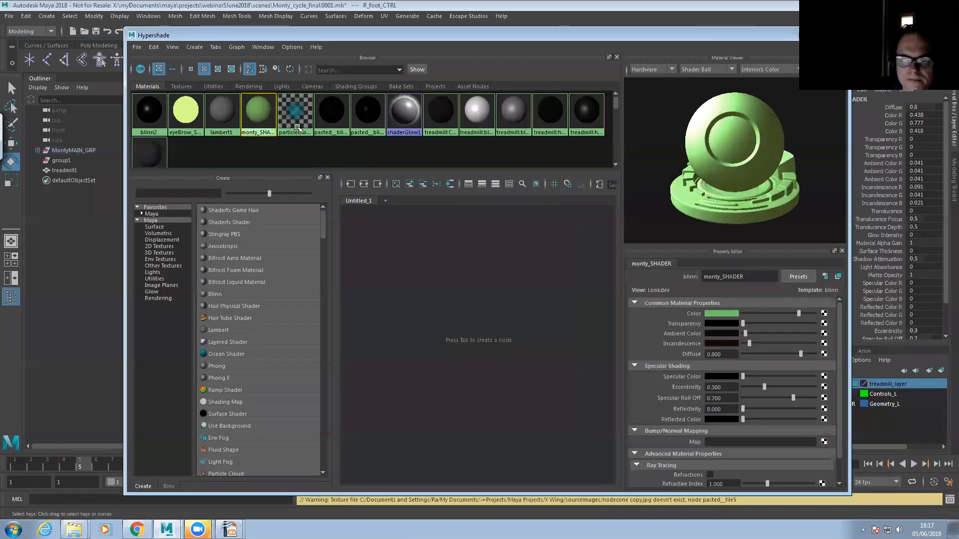
click(717, 315)
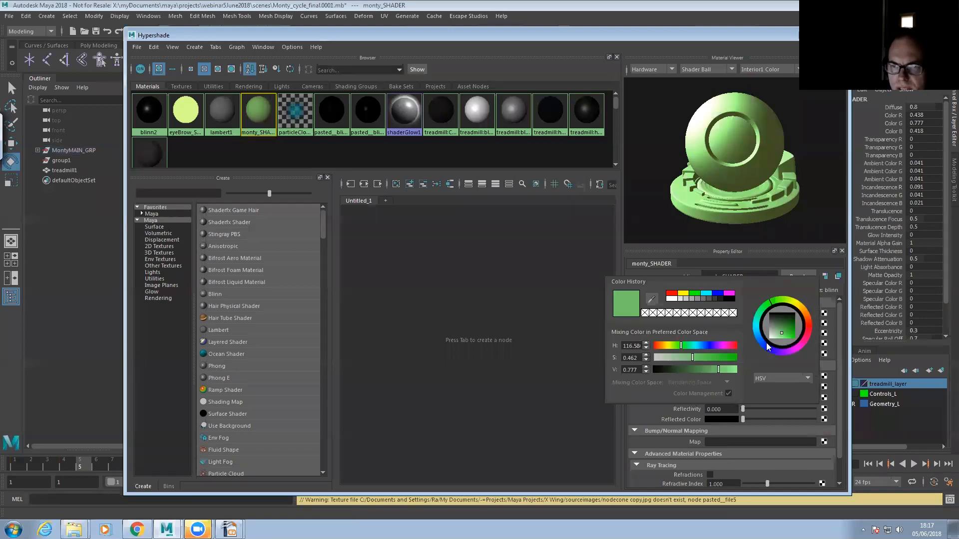
drag(757, 341, 778, 337)
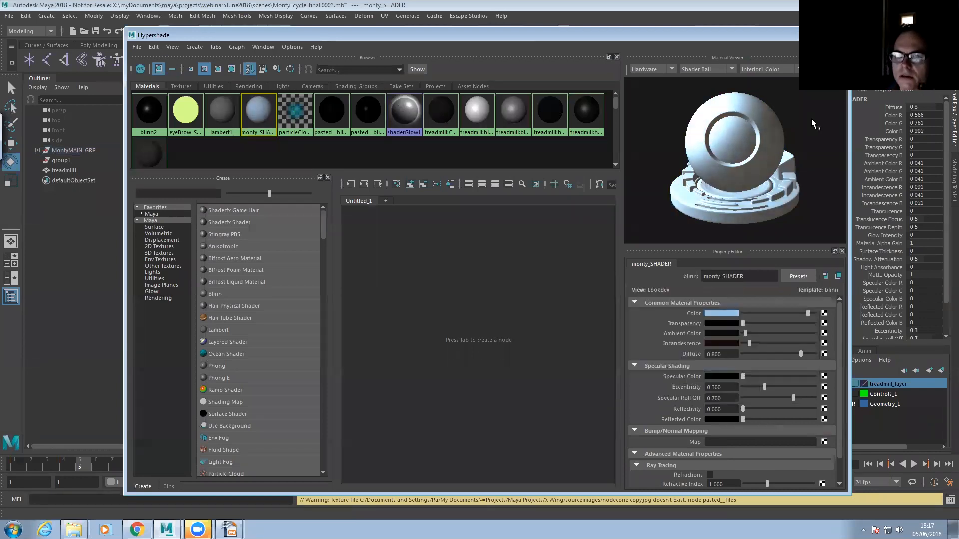
drag(689, 36, 596, 46)
click(745, 43)
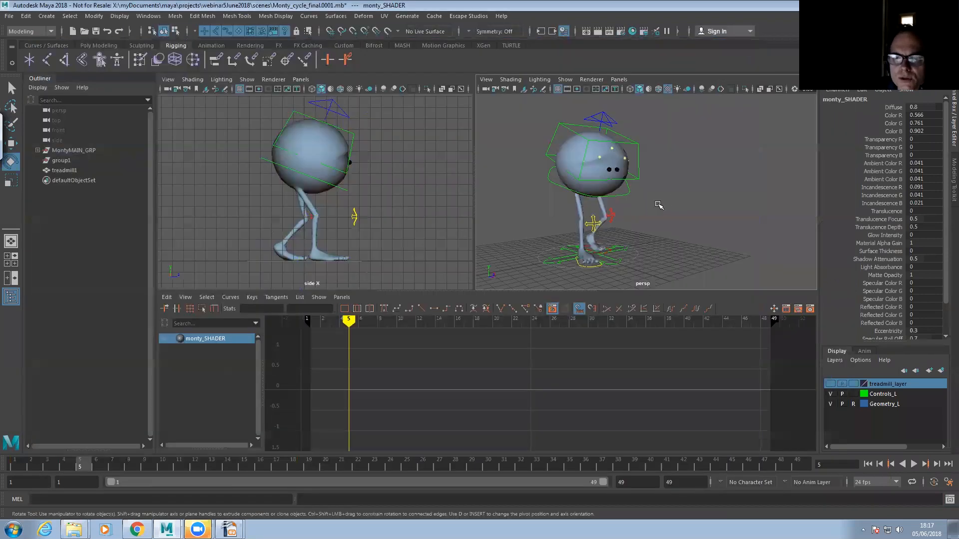
click(660, 206)
click(914, 465)
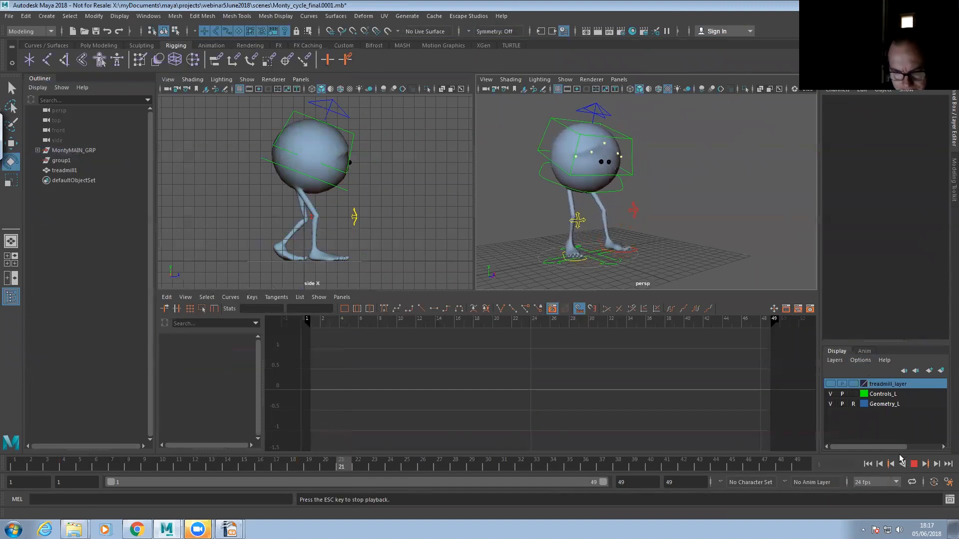
click(914, 465)
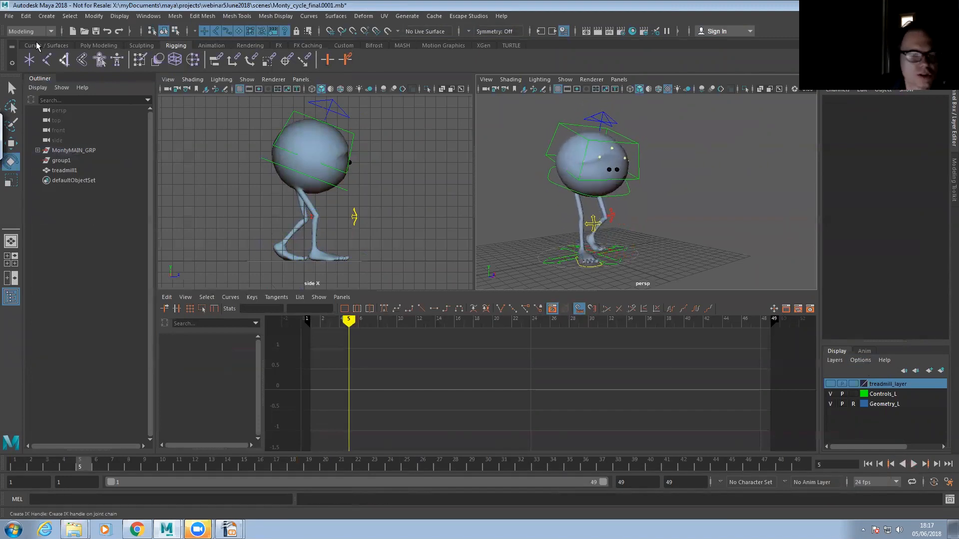
- Reopen Monty_cycle_final.0001.mb without saving the changes, dismiss the mental ray notice, and play back the original walk cycle
click(10, 17)
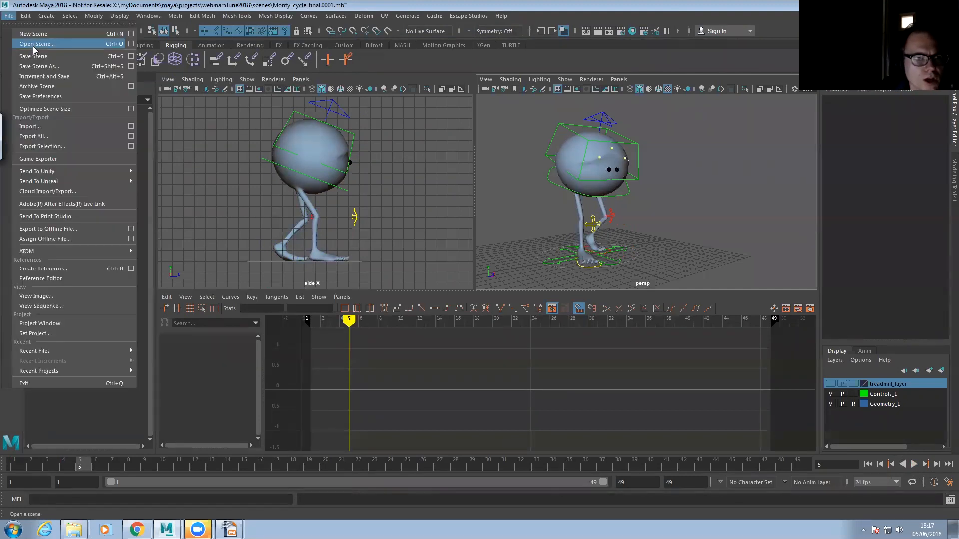
click(33, 46)
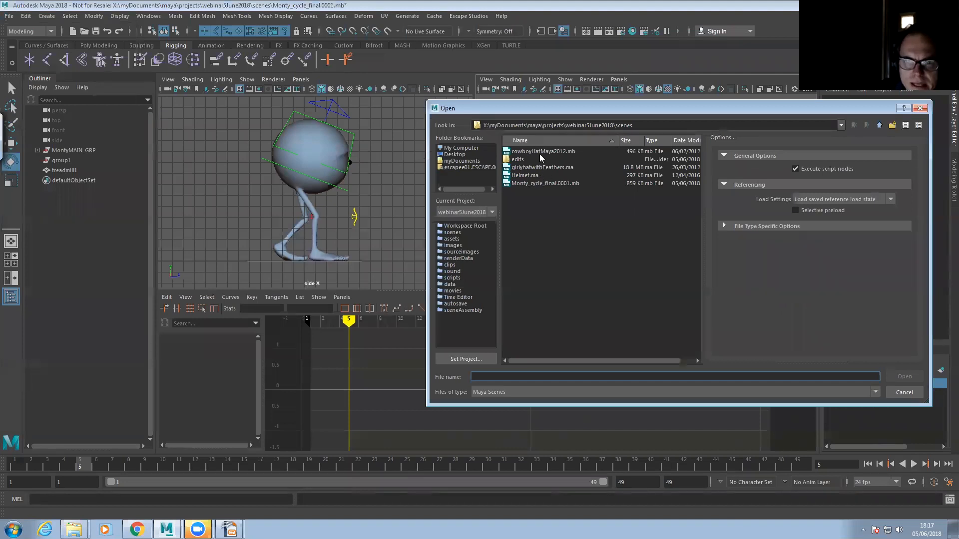
click(539, 183)
click(904, 377)
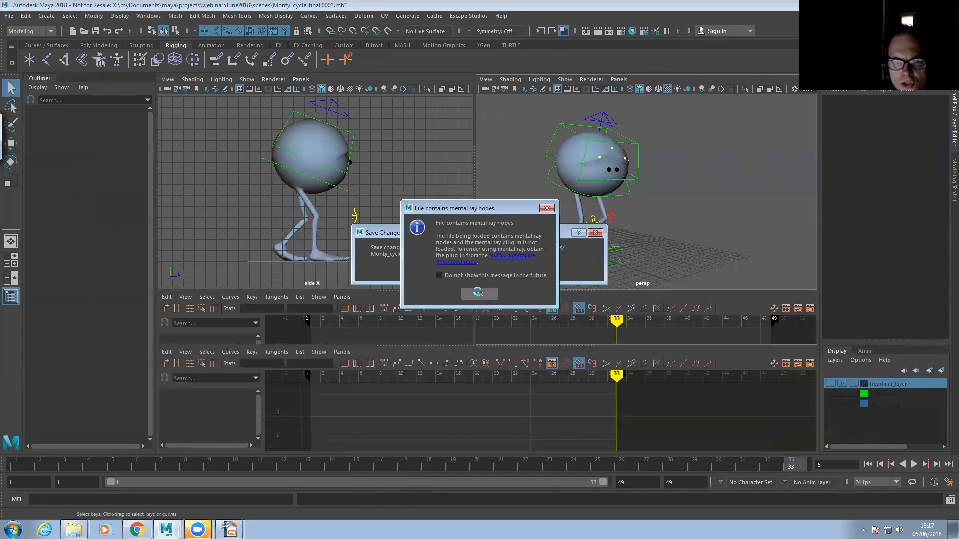
click(478, 294)
alt+middle_drag(586, 252, 657, 259)
alt+right_drag(657, 260, 762, 313)
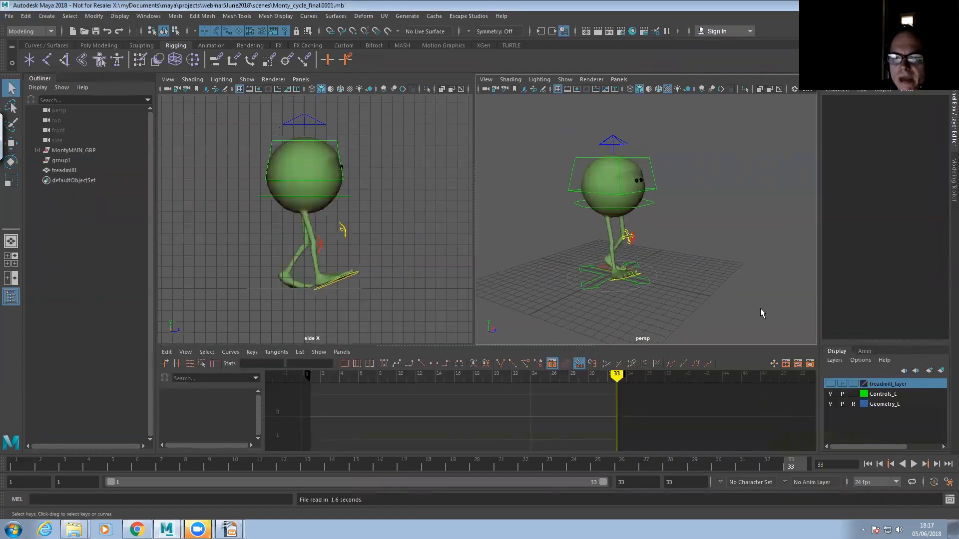
click(914, 464)
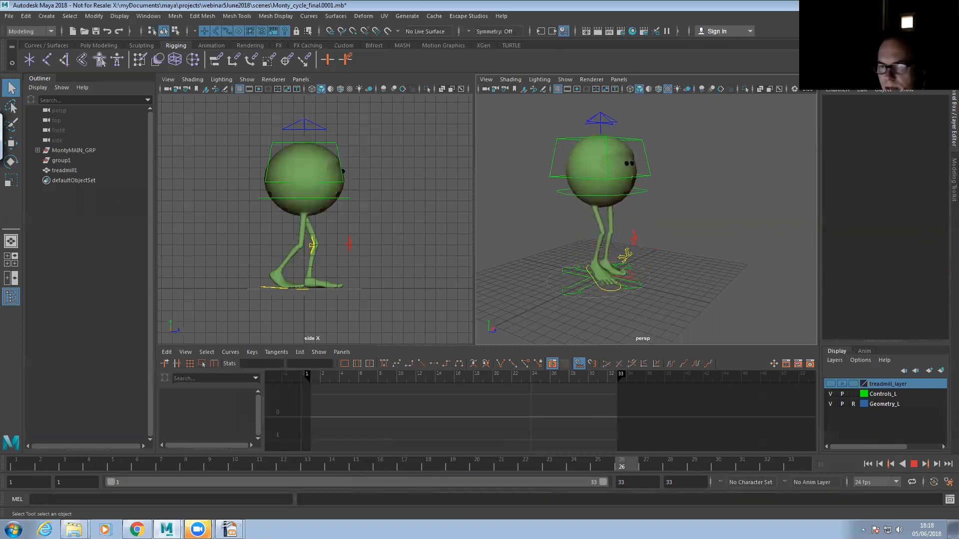
key(Escape)
- Show NURBS Surfaces in the perspective view to reveal Monty's eyebrow controls
scroll(650, 240, up, 3)
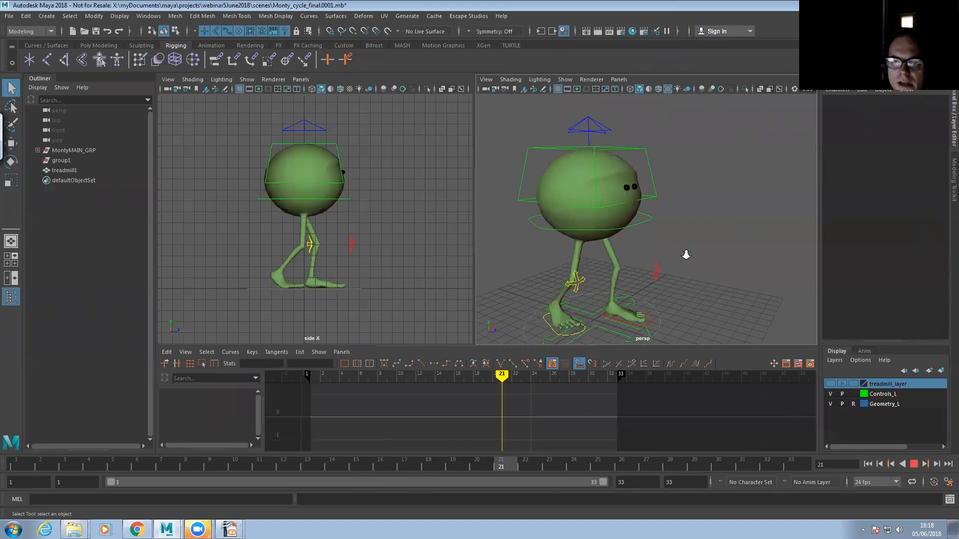
click(640, 149)
alt+drag(625, 206, 619, 205)
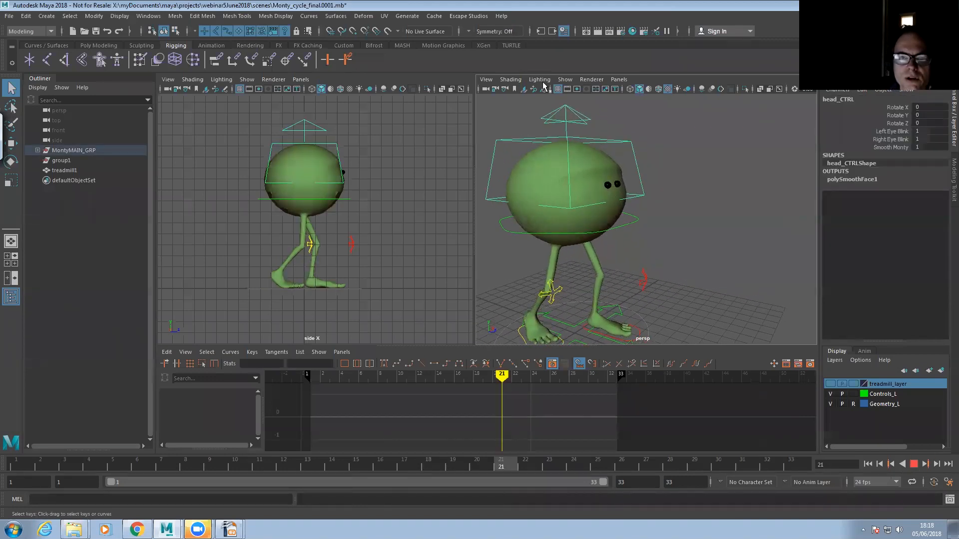
click(564, 80)
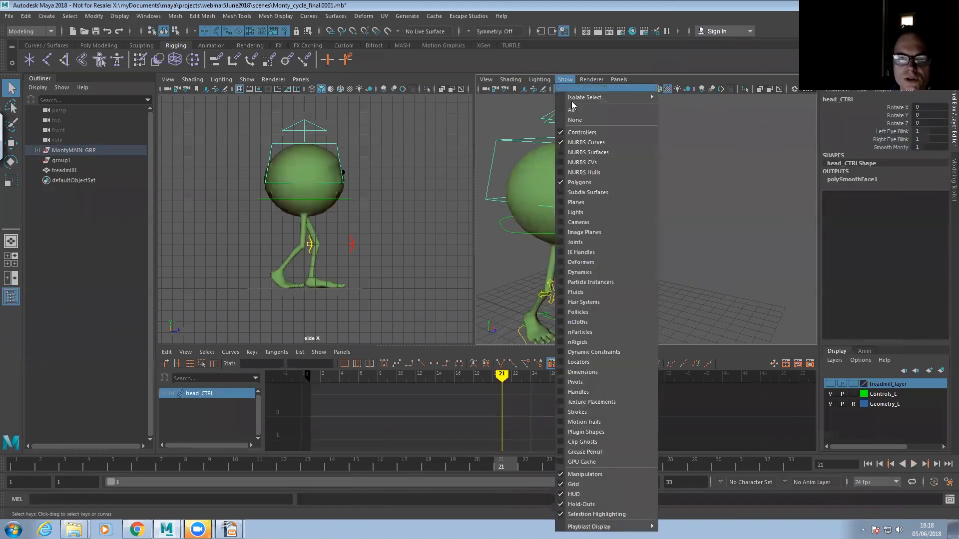
click(560, 152)
scroll(600, 200, up, 3)
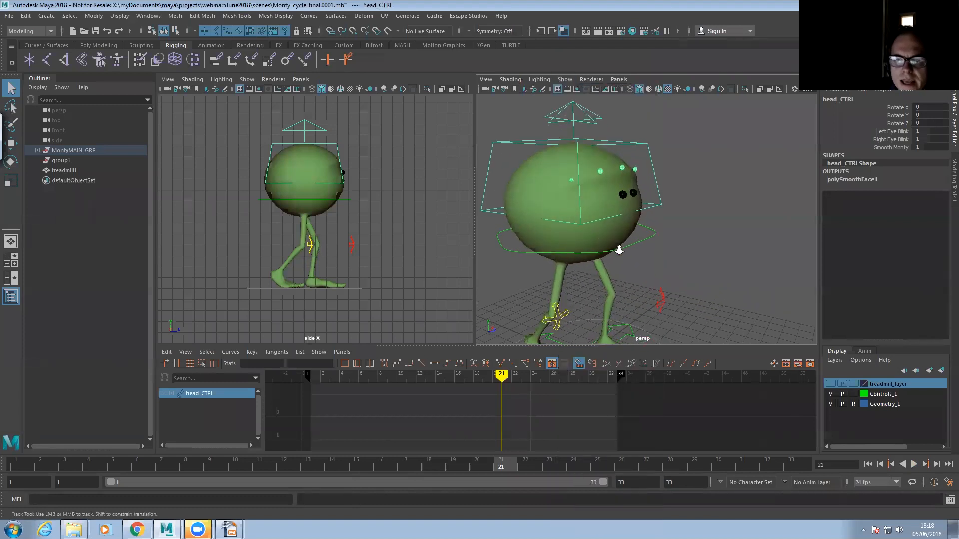
- Rotate the middle eyebrow control and the inner eyebrow controls on both sides to give Monty a new expression
click(627, 166)
key(e)
drag(622, 168, 623, 165)
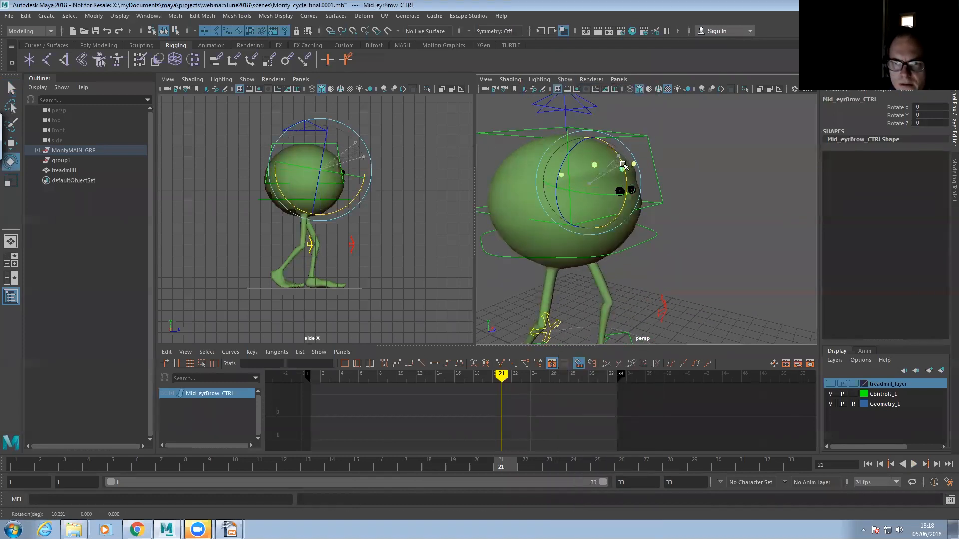
alt+middle_drag(608, 239, 643, 278)
alt+drag(642, 278, 619, 277)
click(711, 169)
click(617, 207)
click(616, 200)
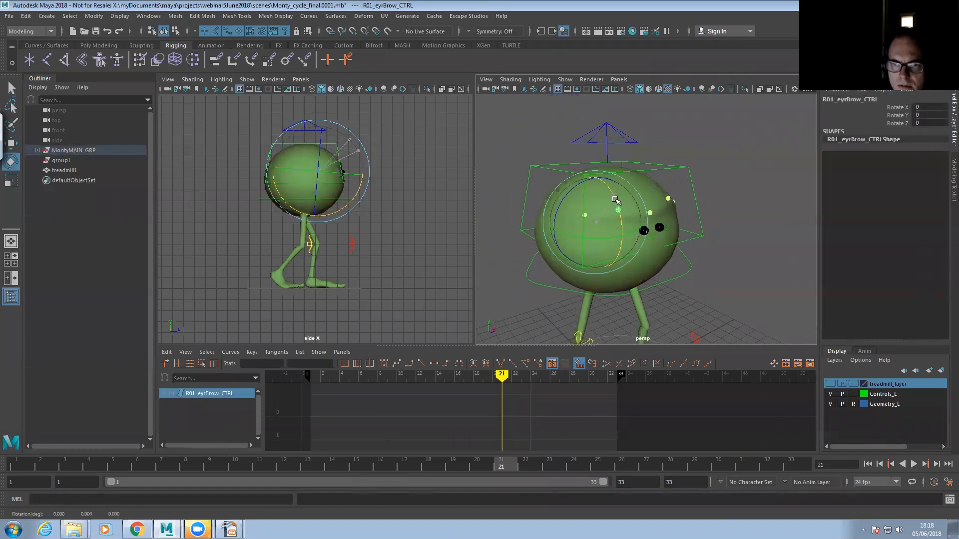
click(667, 198)
drag(669, 194, 669, 189)
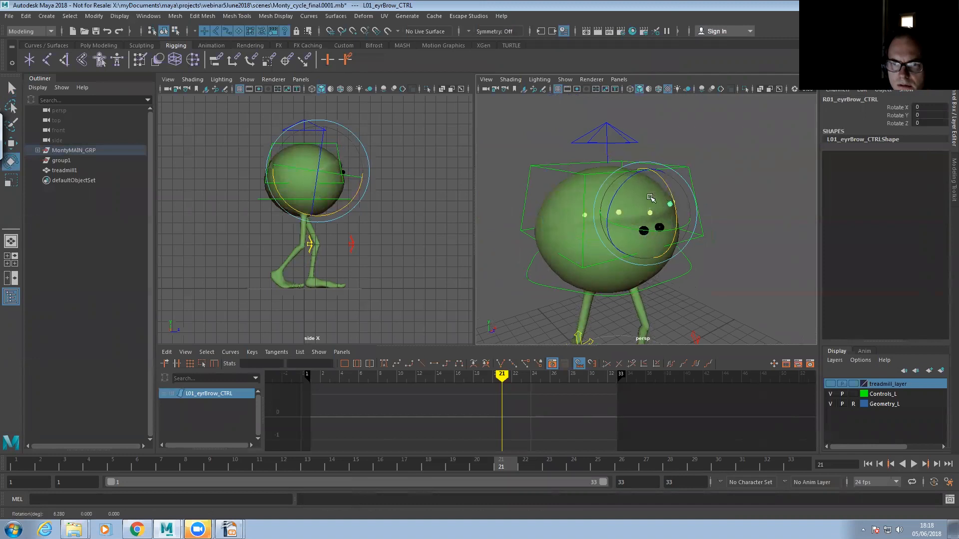
click(624, 195)
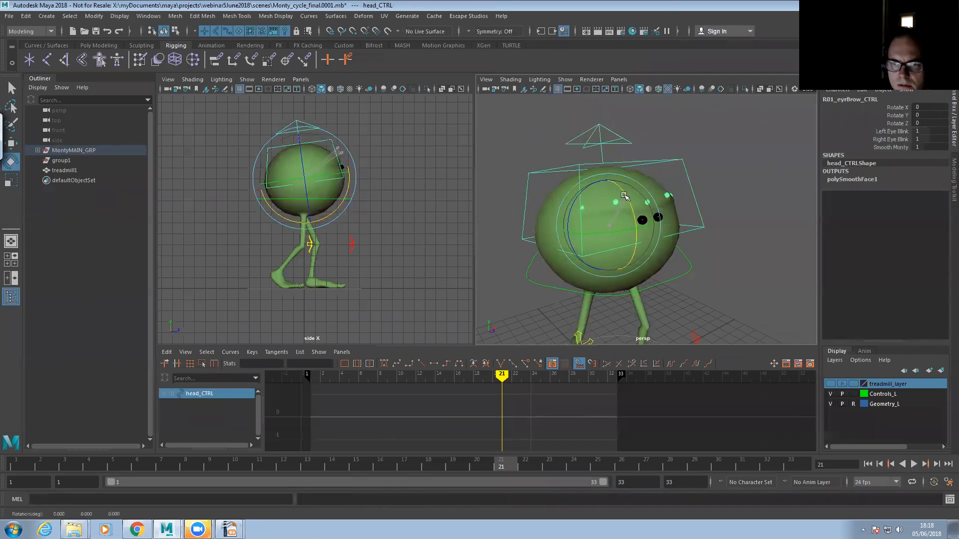
- Rotate the outermost eyebrow controls on both sides, giving L02_eyrBrow_CTRL a Rotate X of about -11
scroll(754, 246, up, 5)
click(549, 208)
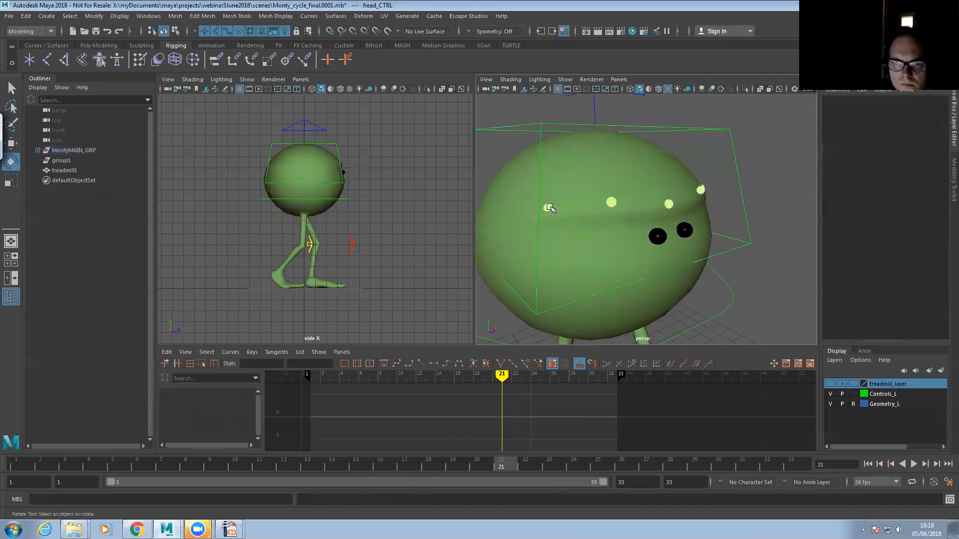
click(549, 208)
click(531, 205)
drag(529, 202, 592, 272)
click(741, 188)
scroll(699, 210, down, 5)
scroll(592, 272, up, 5)
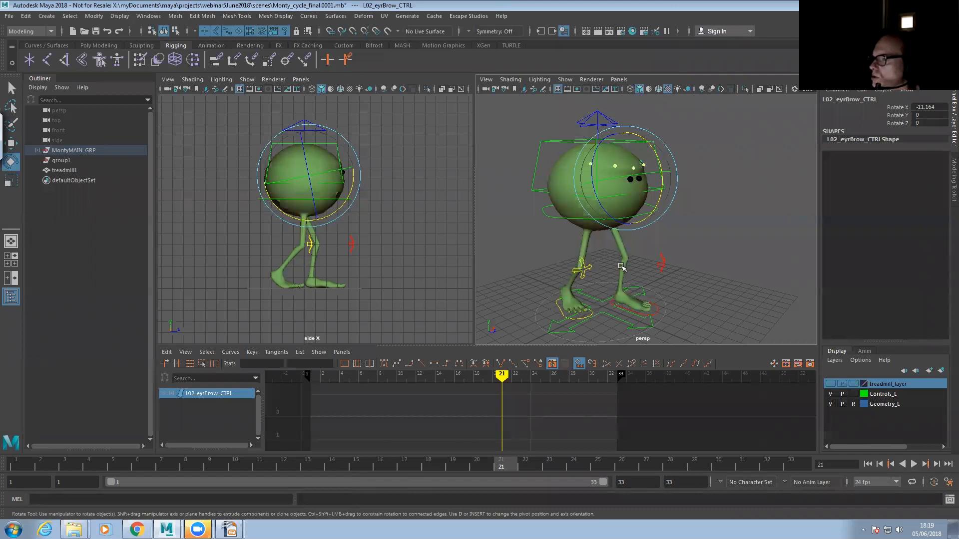
- Recolour monty_SHADER red in the Hypershade with H 353.88, S 0.628 and V 0.647, and play back the recoloured walk cycle
alt+drag(618, 227, 606, 150)
click(633, 31)
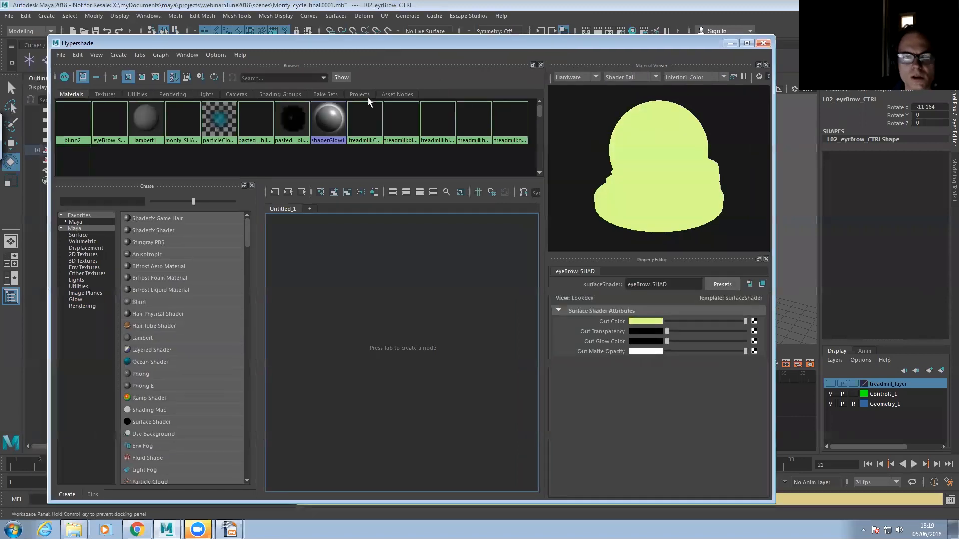
click(181, 120)
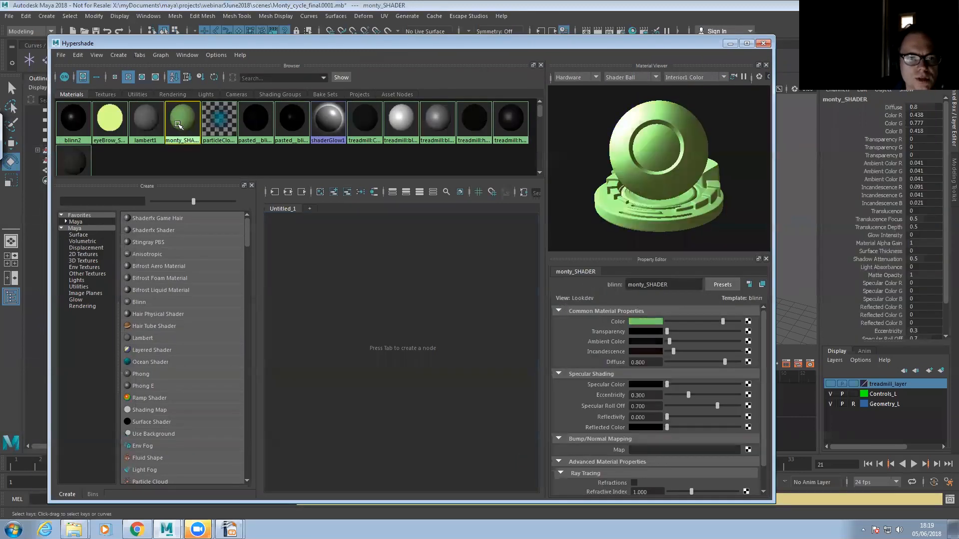
click(646, 323)
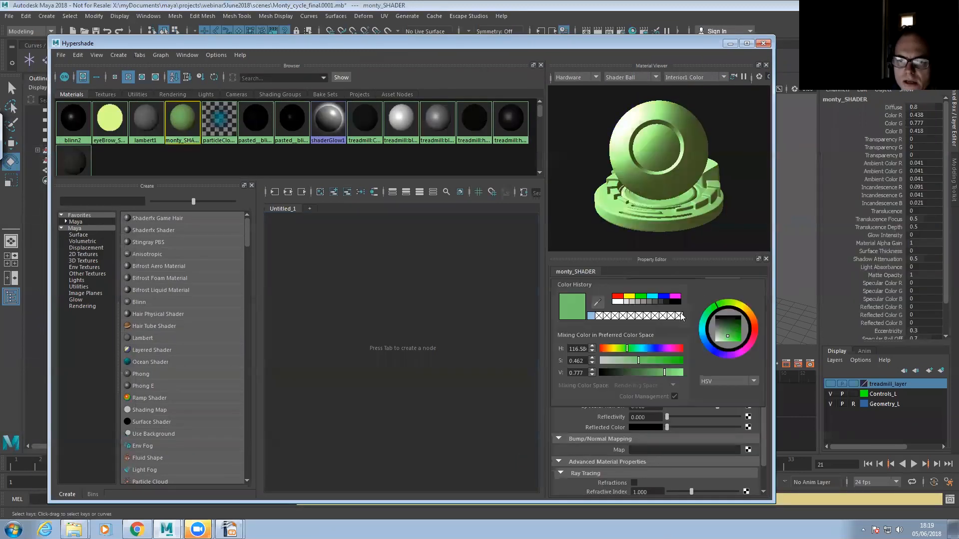
click(756, 331)
drag(729, 335, 731, 332)
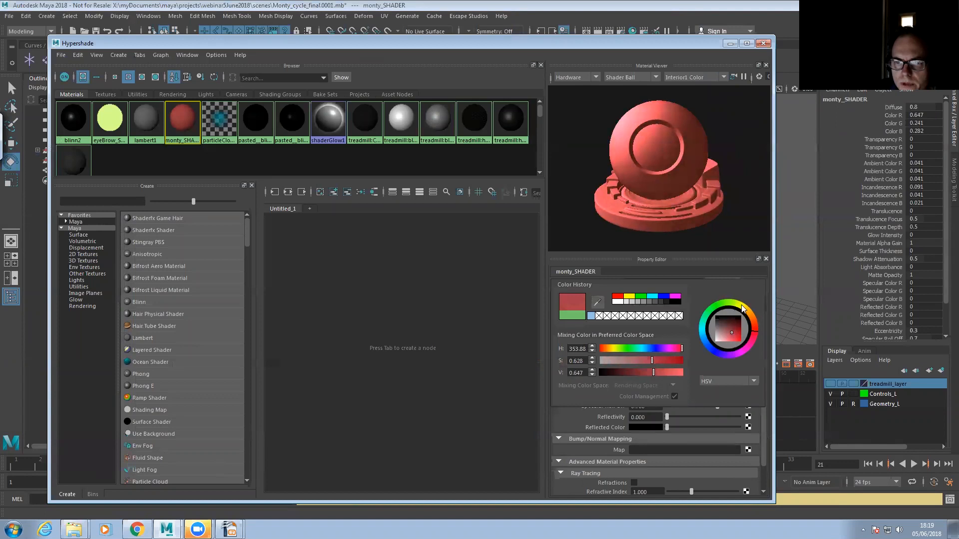
click(763, 43)
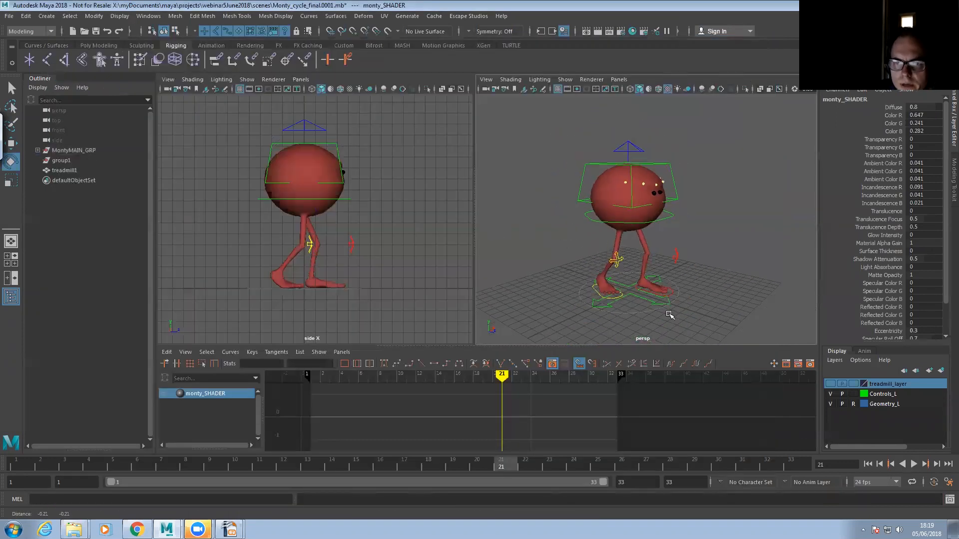
click(913, 464)
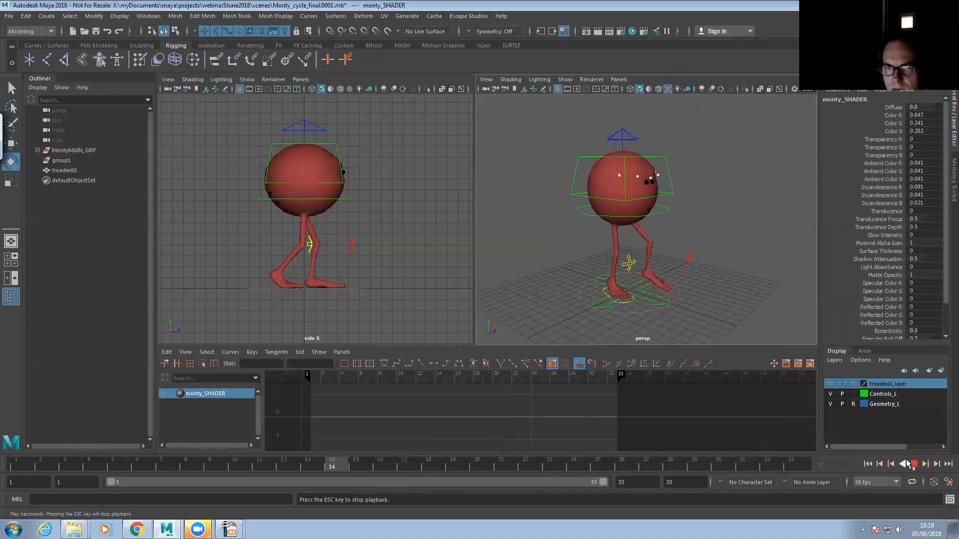
key(Escape)
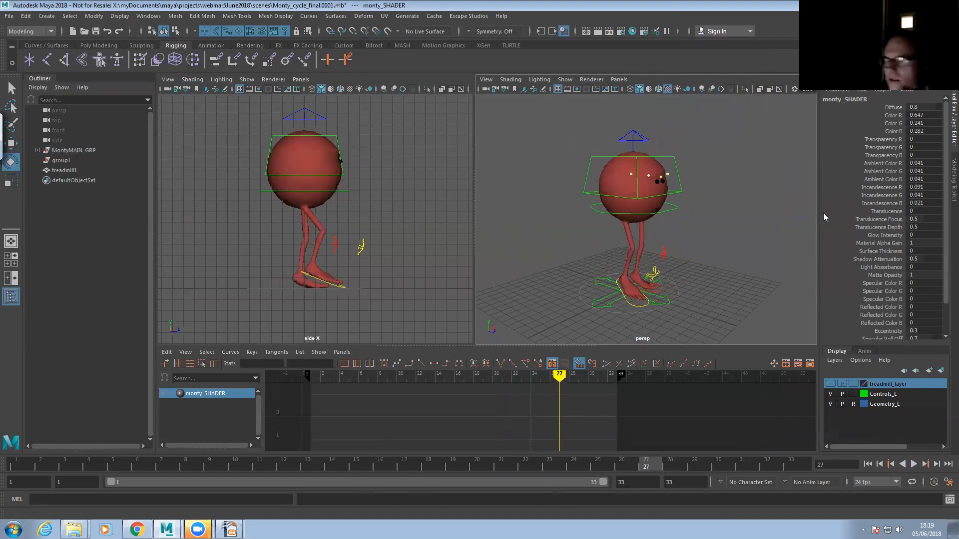
- Select the left foot control L_foot_CTRL and scrub through its step to frame 13
scroll(601, 285, up, 3)
alt+drag(602, 284, 565, 282)
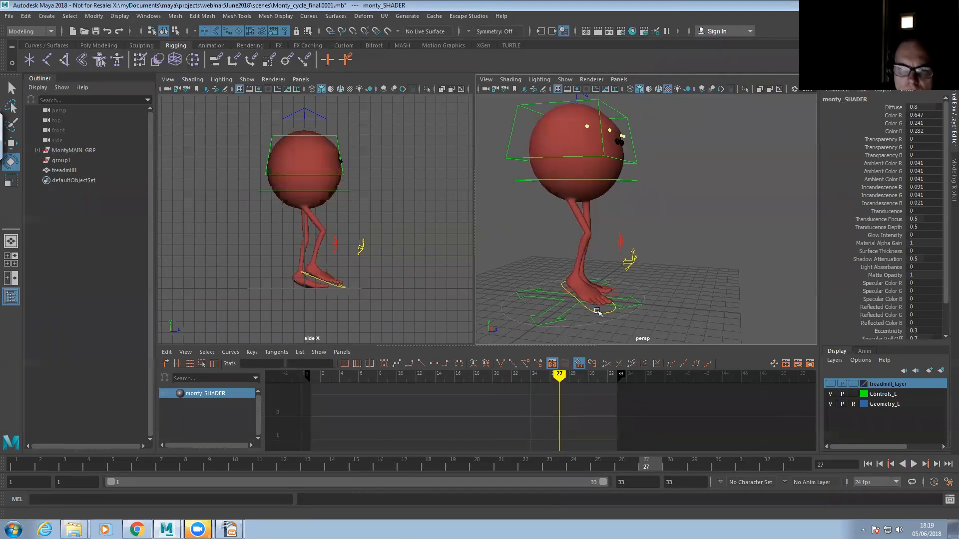
click(550, 295)
mouse_move(36, 466)
mouse_down()
mouse_move(405, 468)
mouse_move(356, 460)
mouse_up()
click(649, 291)
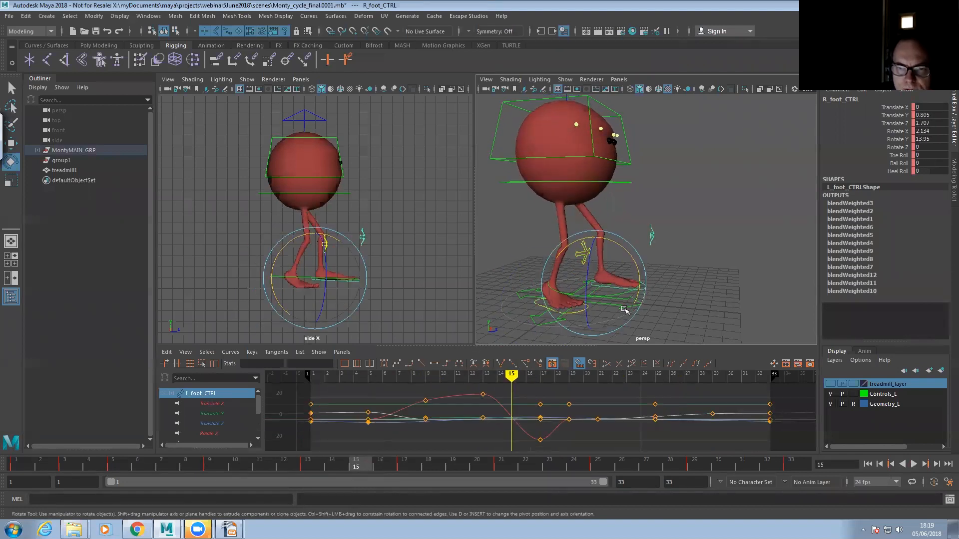
click(404, 469)
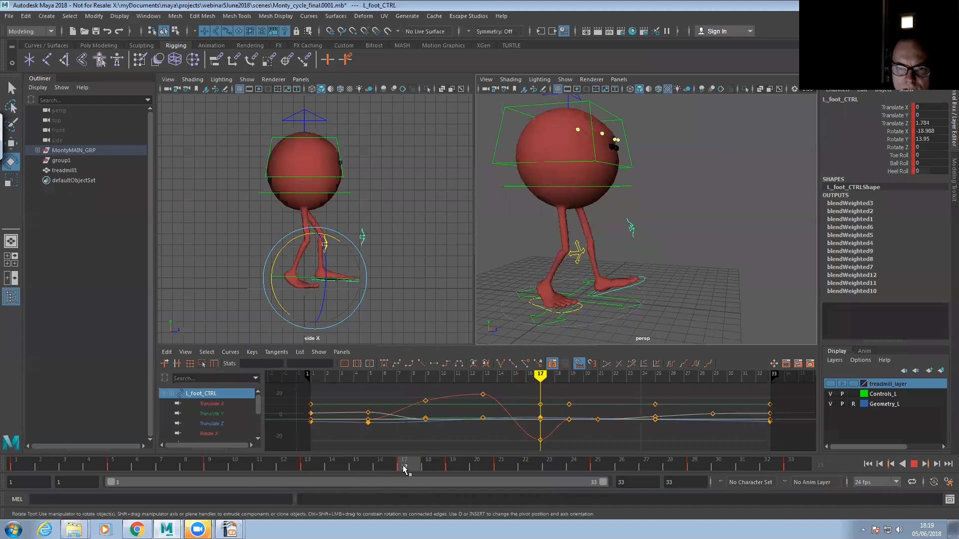
drag(398, 468, 307, 472)
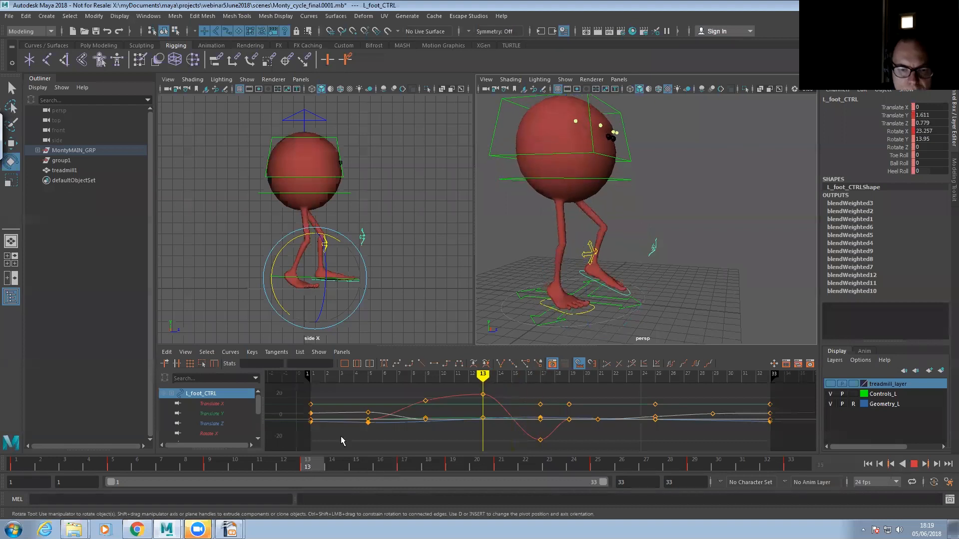
- Try raising L_foot_CTRL at frame 13 to a Translate Y of about 4.09, and play the cycle to check it
alt+drag(560, 301, 565, 295)
alt+middle_drag(565, 294, 570, 283)
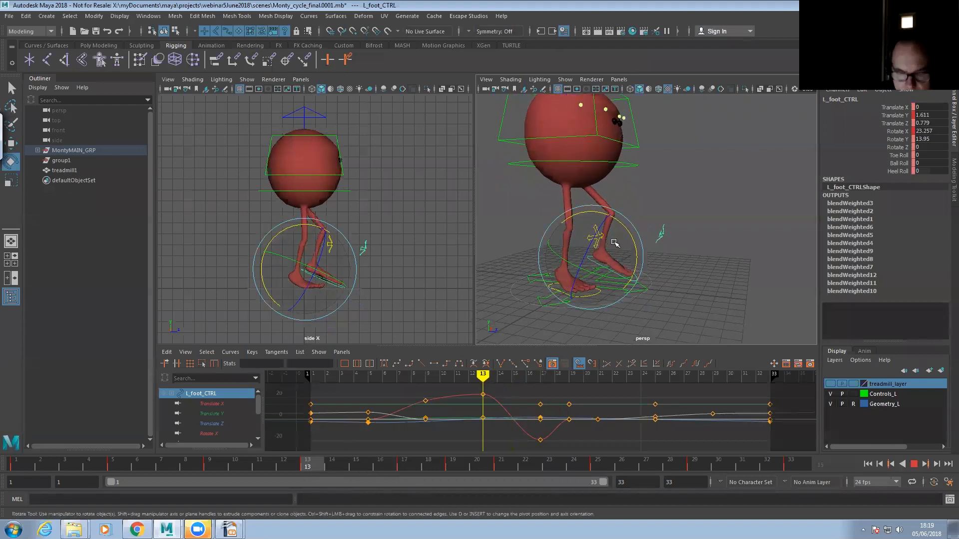
key(w)
drag(590, 212, 593, 182)
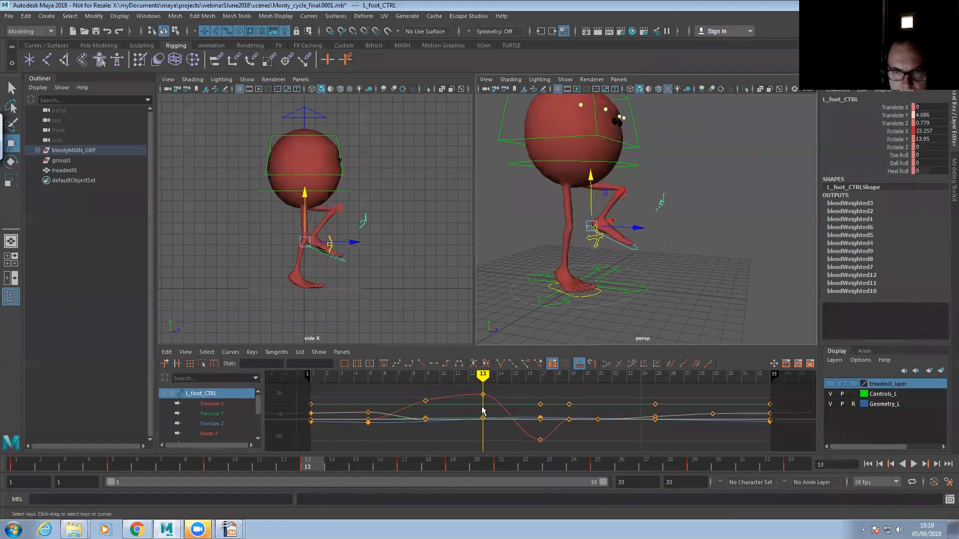
drag(325, 467, 118, 464)
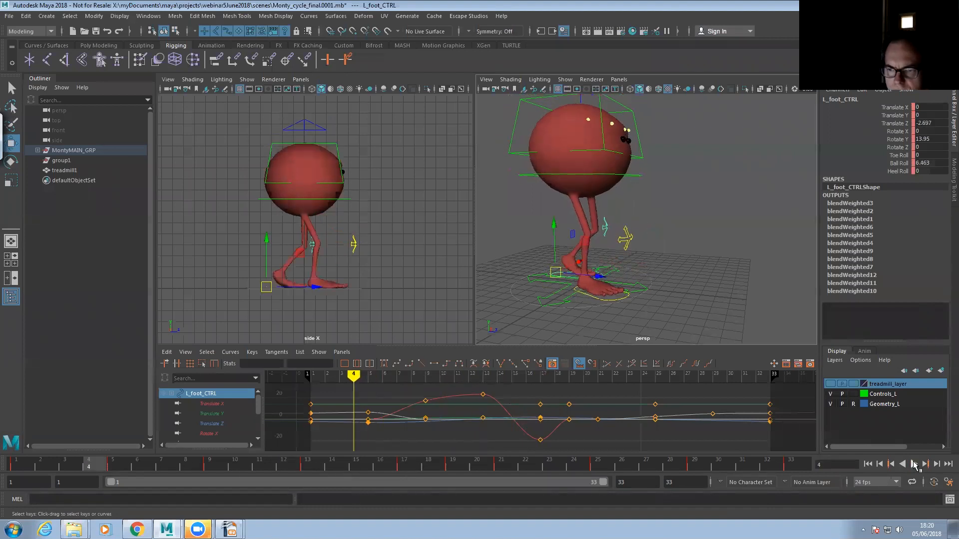
click(914, 464)
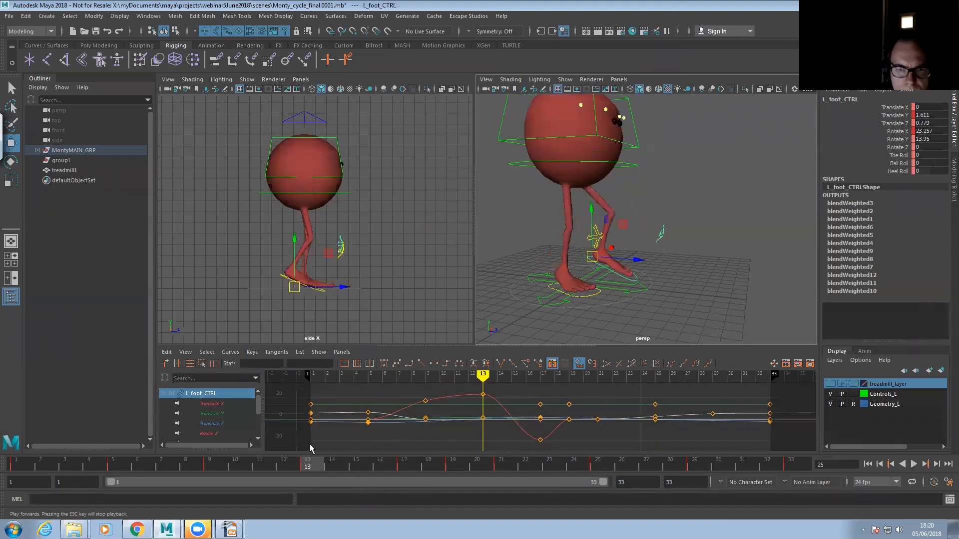
- Raise L_foot_CTRL at frame 13 to a Translate Y of about 3.93 with automatic keying on
drag(591, 245, 584, 216)
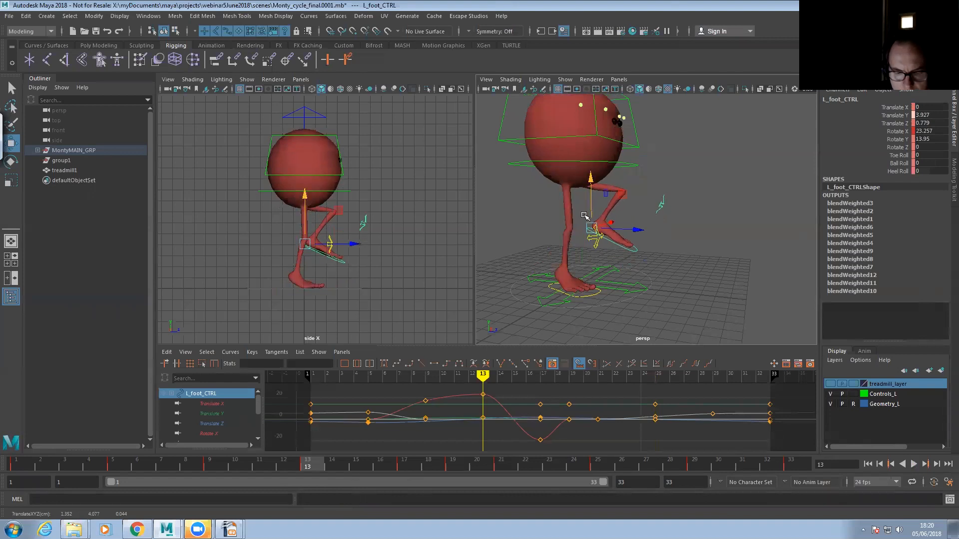
alt+drag(592, 287, 387, 445)
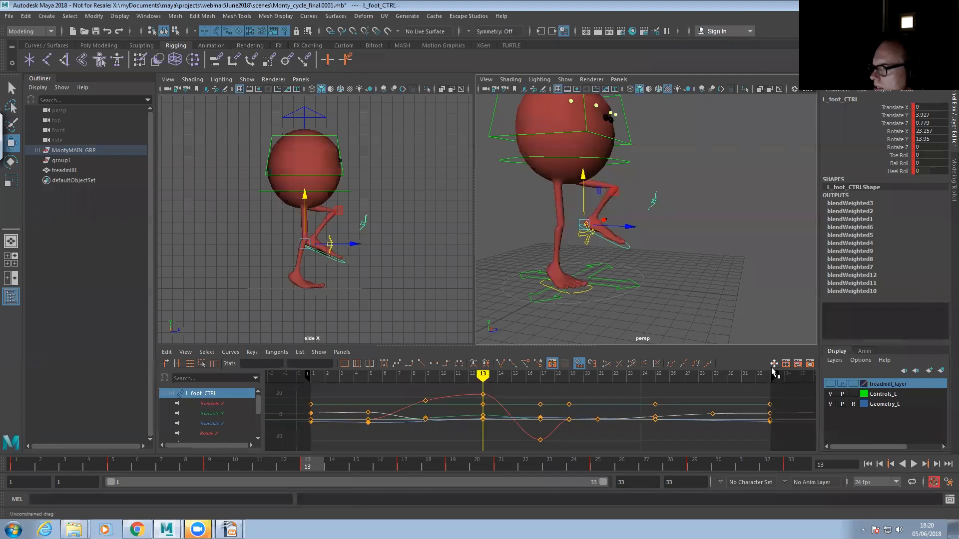
alt+right_drag(621, 112, 522, 272)
- Raise all Rotate X keys of root_CTRL to about 12.66 so the body leans forward throughout, and play back the cycle
click(34, 467)
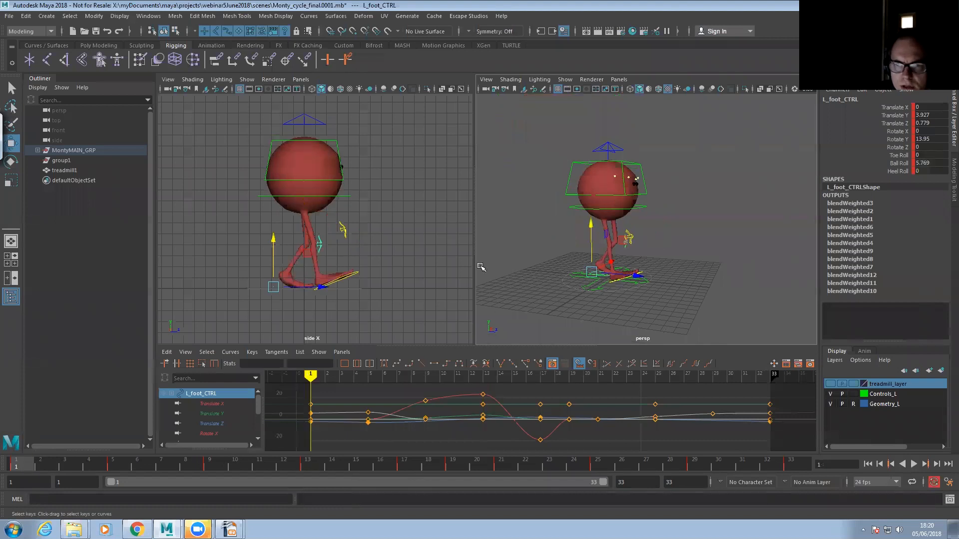
click(644, 209)
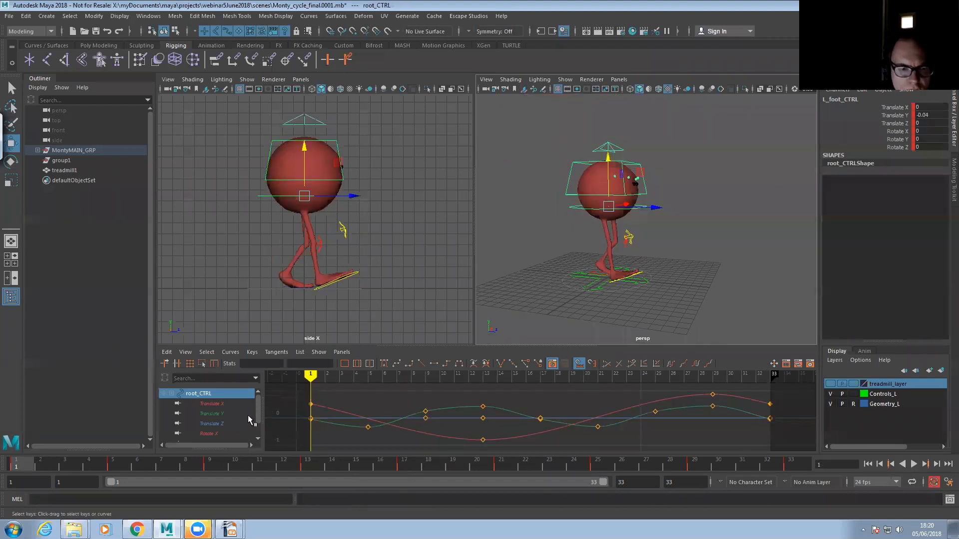
key(e)
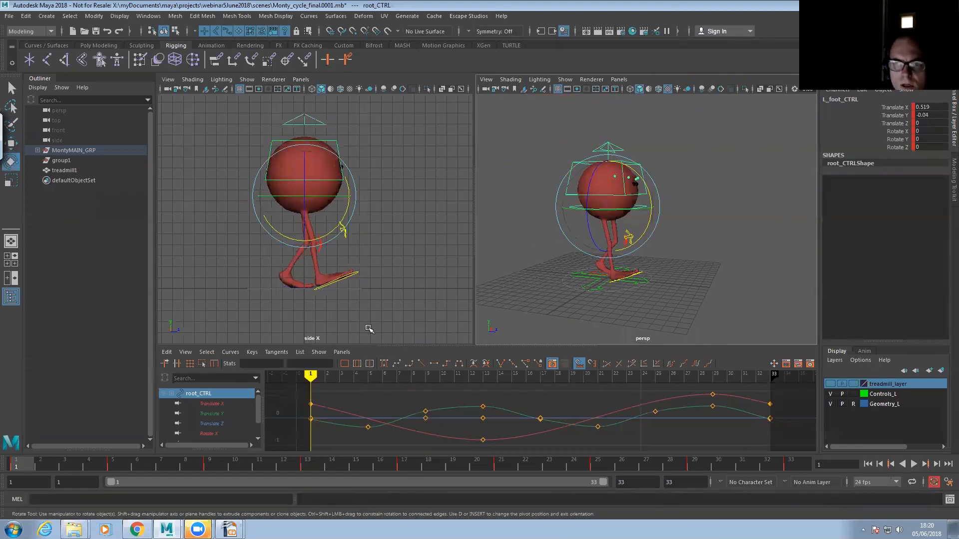
click(238, 433)
key(f)
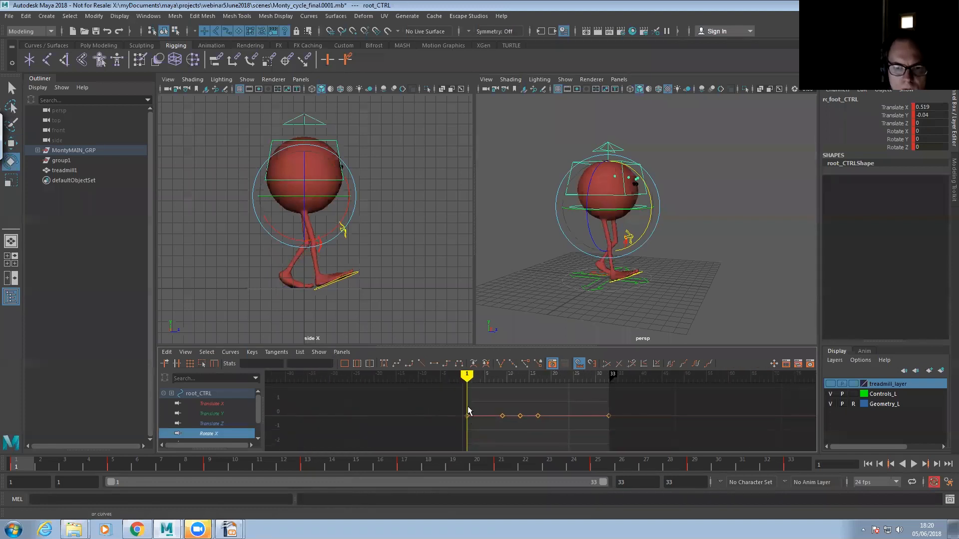
shift+middle_drag(586, 425, 554, 292)
shift+middle_drag(559, 242, 553, 254)
alt+drag(576, 244, 530, 270)
alt+right_drag(557, 276, 749, 340)
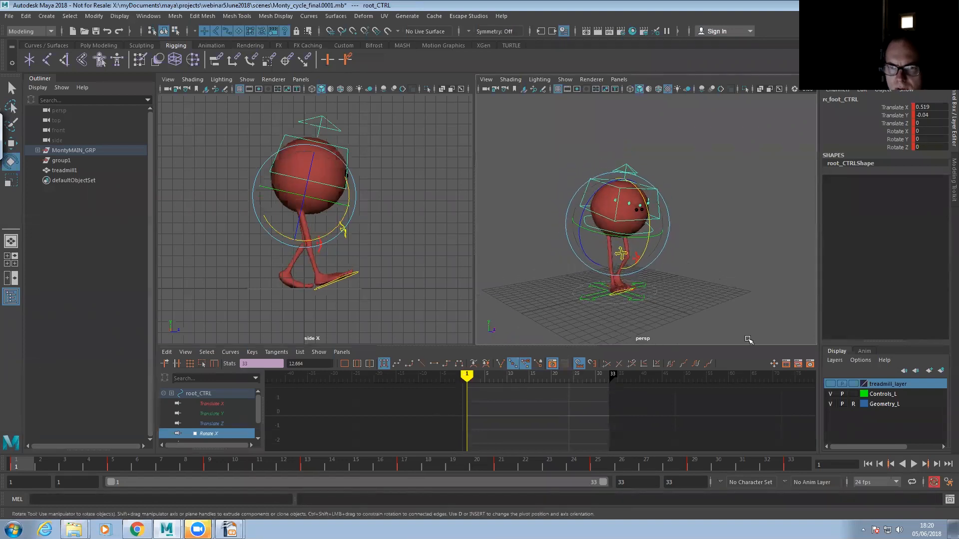
click(913, 463)
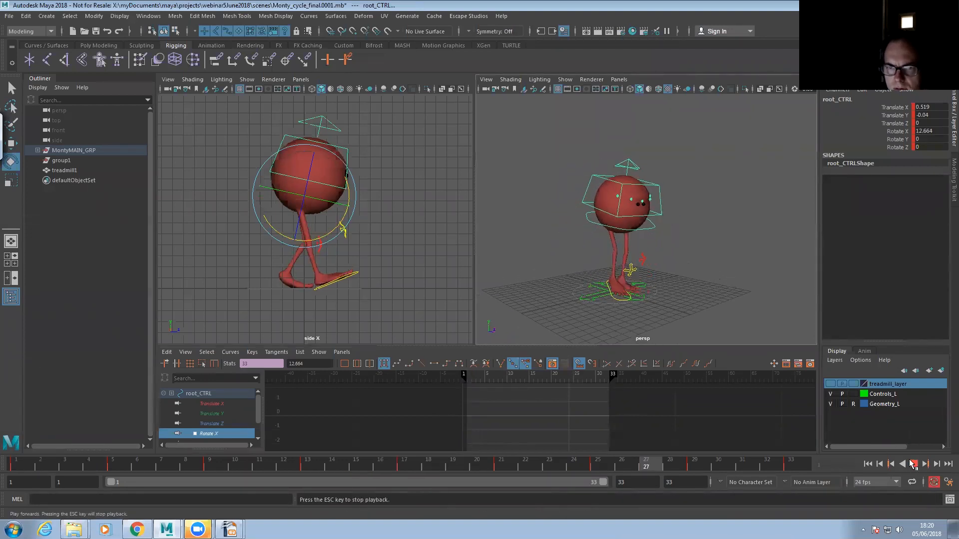
click(912, 464)
- Pose L_foot_CTRL at frame 15 with a Translate Y of about 3.25 and a Rotate X of about -10.2
alt+right_drag(589, 307, 654, 329)
click(656, 329)
alt+middle_drag(680, 285, 640, 281)
alt+right_drag(640, 280, 492, 289)
alt+middle_drag(492, 289, 483, 295)
drag(407, 472, 355, 471)
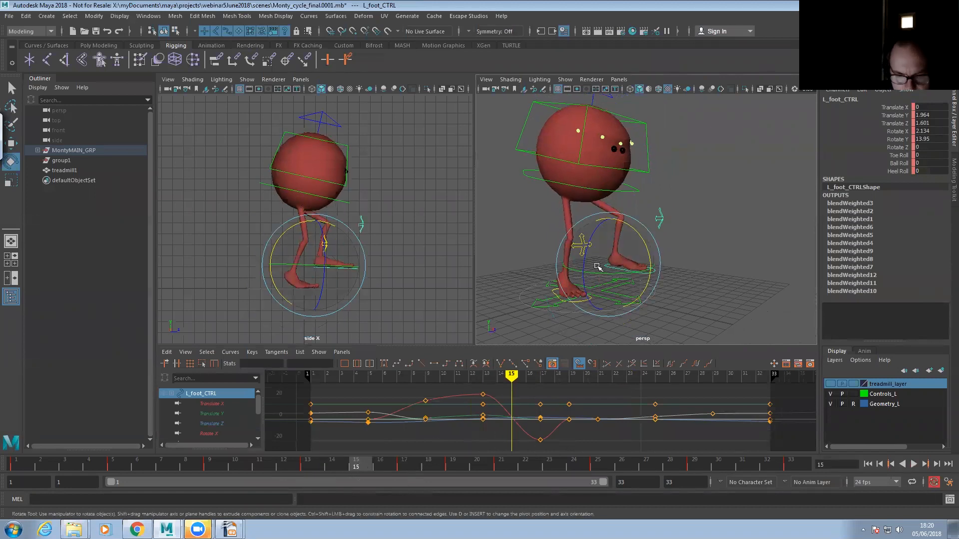
key(w)
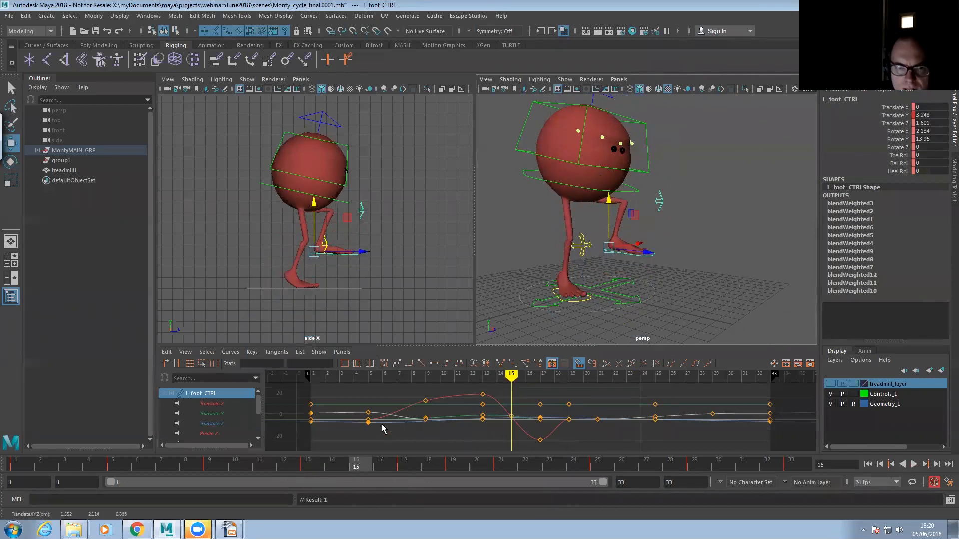
mouse_move(353, 467)
mouse_down()
mouse_move(278, 464)
mouse_move(358, 467)
mouse_up()
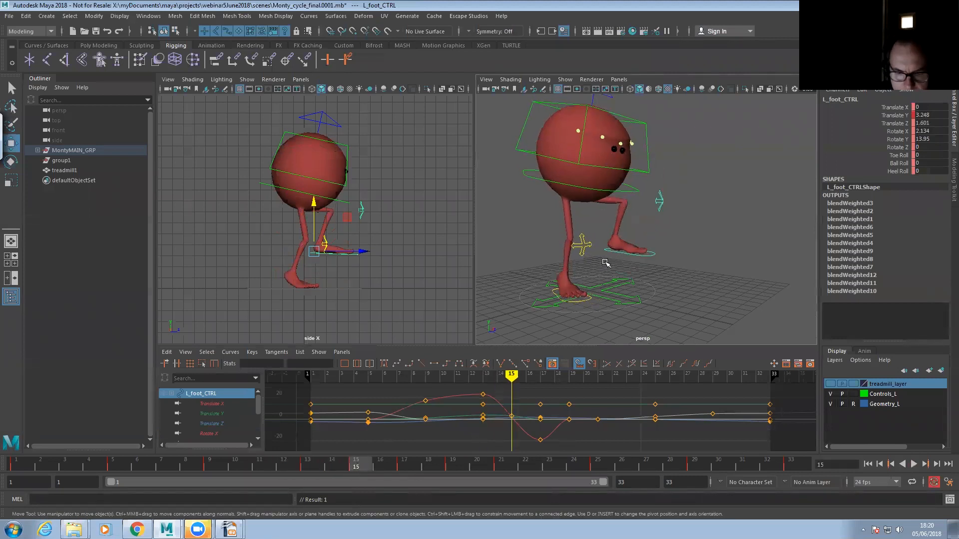
key(e)
drag(647, 239, 556, 325)
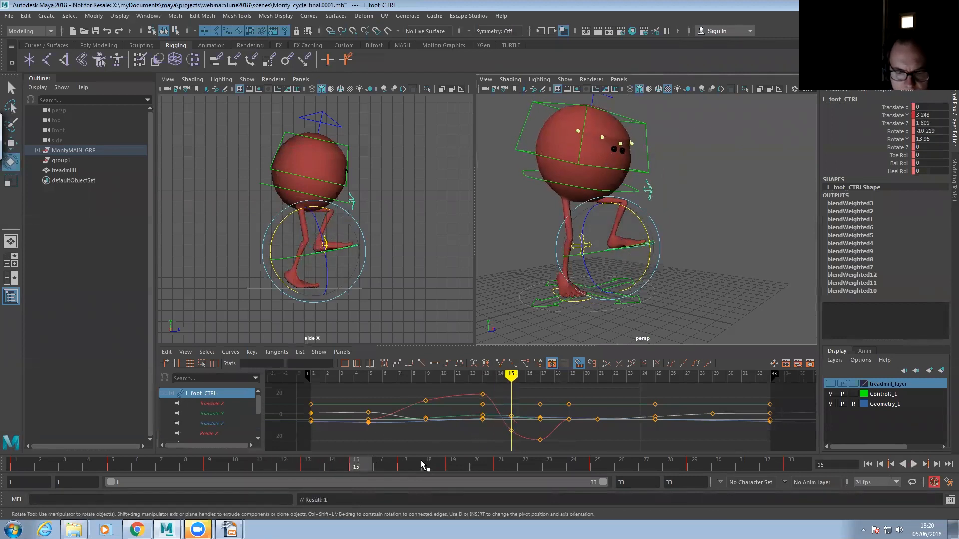
- Raise L_foot_CTRL at frame 16 and key the higher foot position
drag(366, 469, 382, 470)
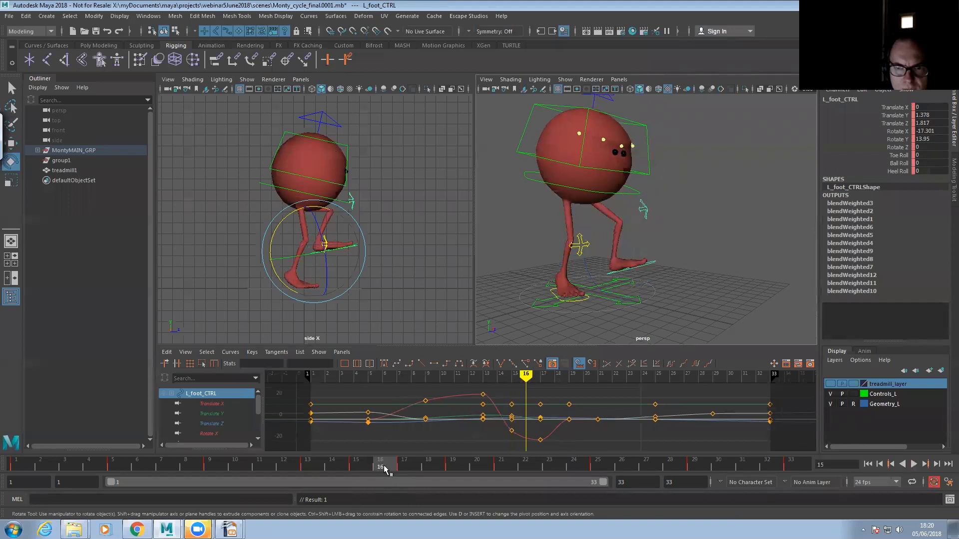
key(w)
drag(611, 233, 610, 215)
key(s)
- Set the Rotate X of L_foot_CTRL to 0 at frame 18 to flatten the foot, and play back the cycle
drag(401, 468, 432, 468)
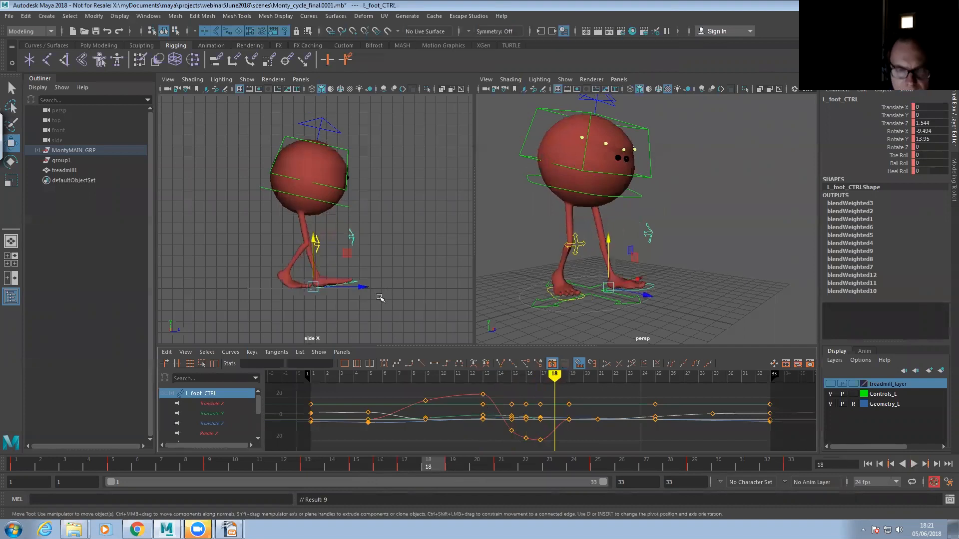
key(e)
drag(334, 255, 378, 248)
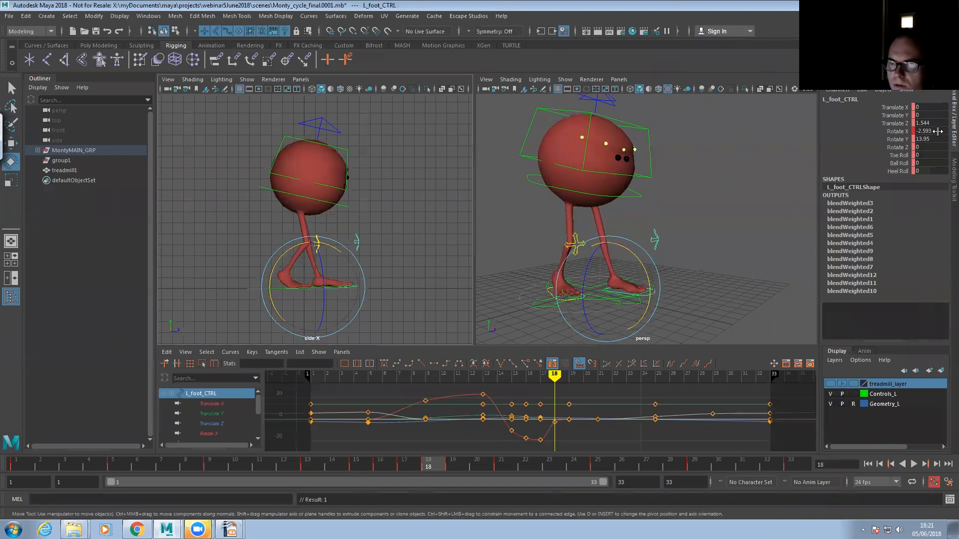
text(0)
key(Return)
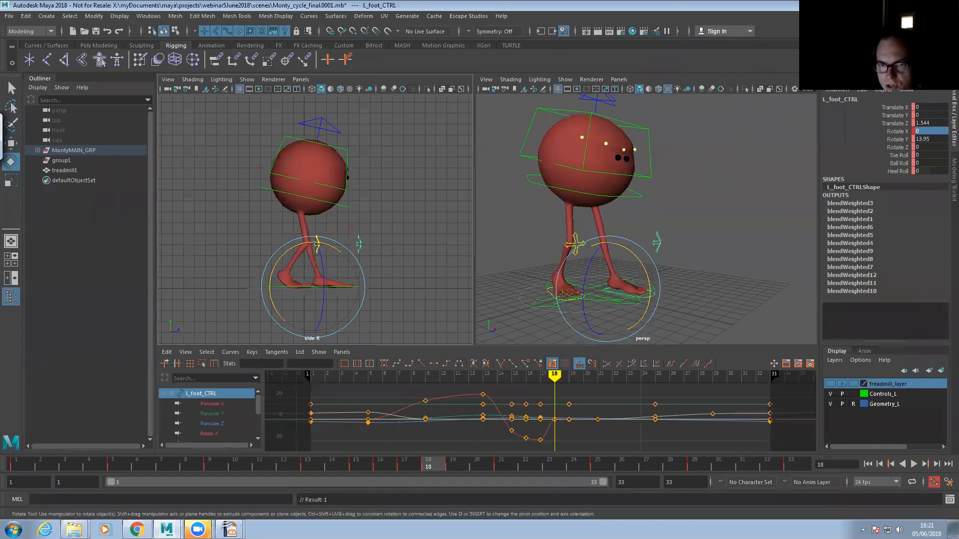
click(914, 467)
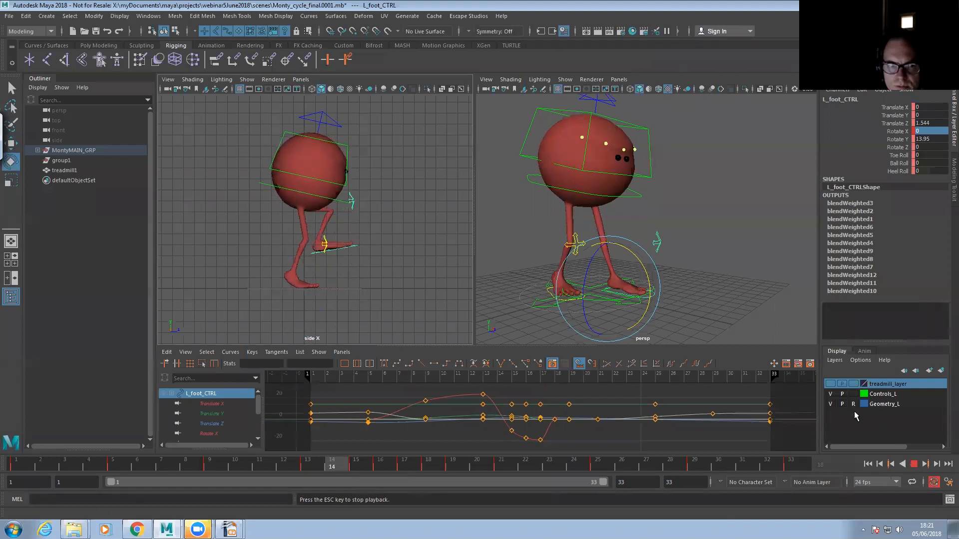
key(w)
key(e)
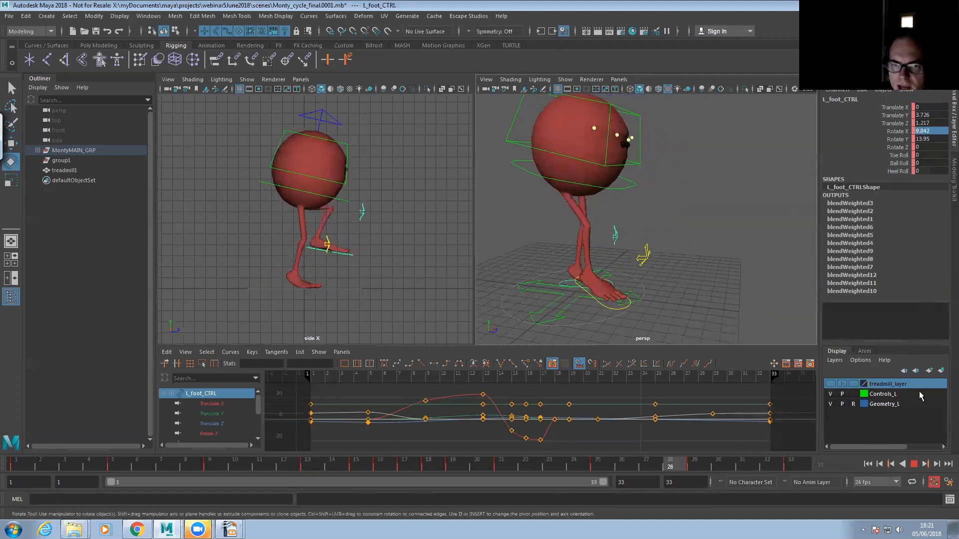
click(916, 465)
- Raise the right foot control R_foot_CTRL at frame 29 to a Translate Y of about 3.31
alt+right_drag(545, 305, 580, 325)
click(579, 324)
drag(330, 467, 695, 467)
alt+drag(614, 345, 631, 300)
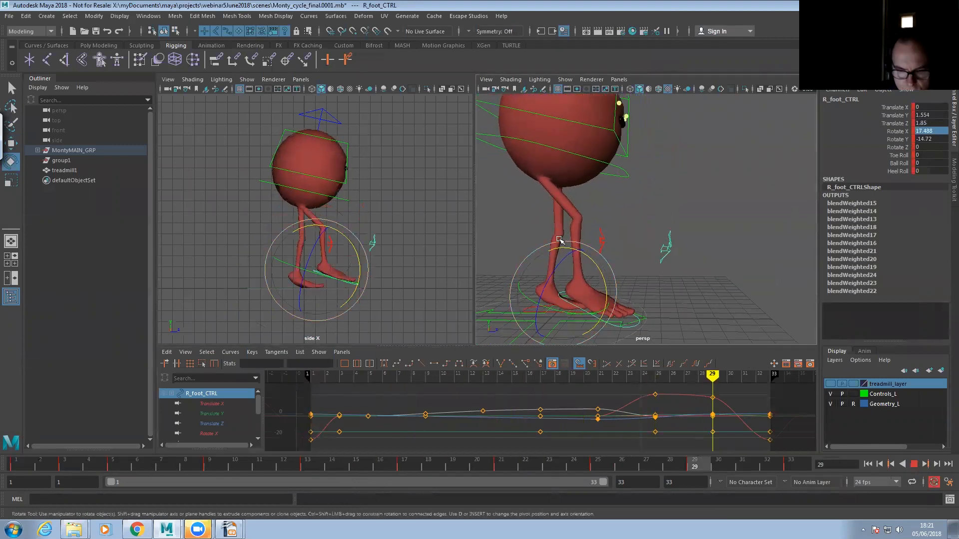
key(w)
drag(561, 242, 567, 217)
drag(566, 208, 566, 208)
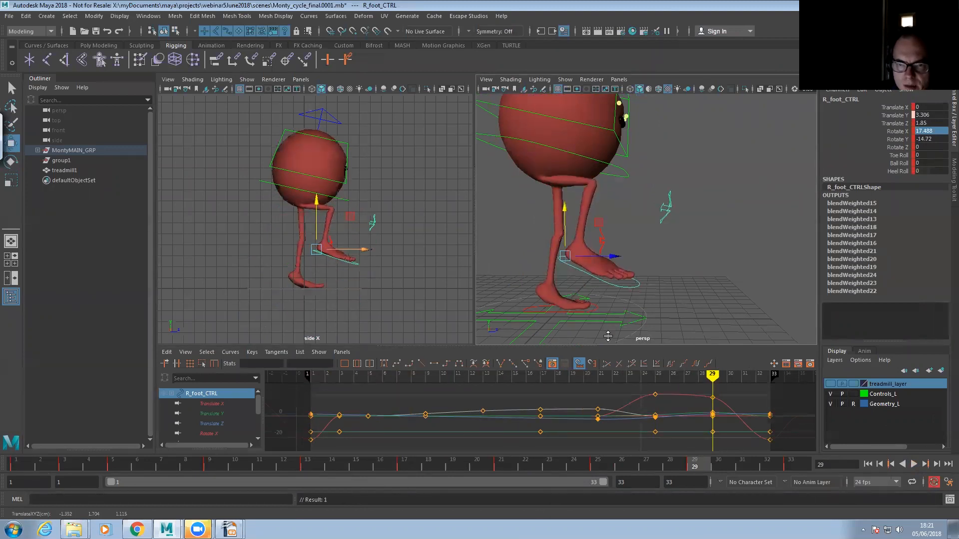
- Raise R_foot_CTRL at frame 27 and key the higher foot position
click(653, 467)
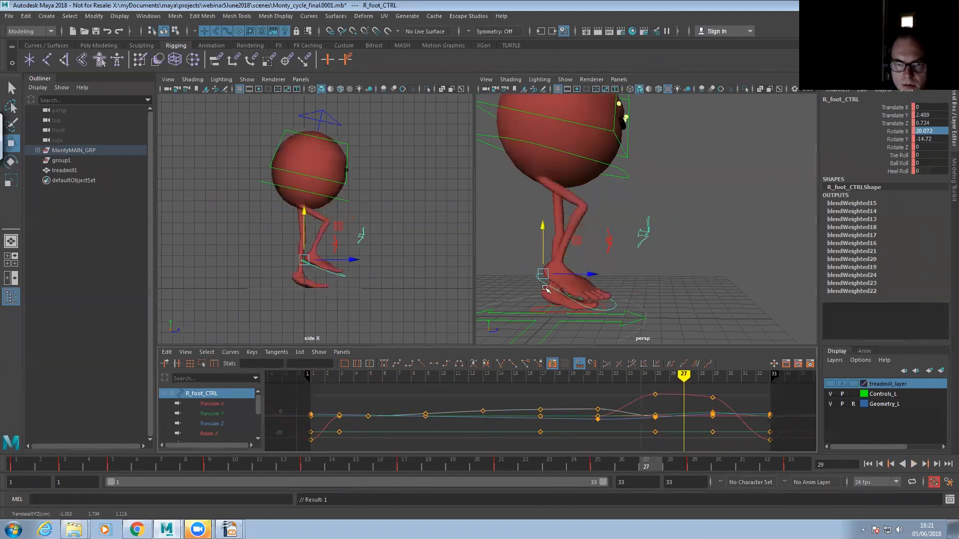
drag(540, 231, 570, 214)
key(s)
- Rotate R_foot_CTRL at frame 31 so the toes tilt further upward
click(752, 465)
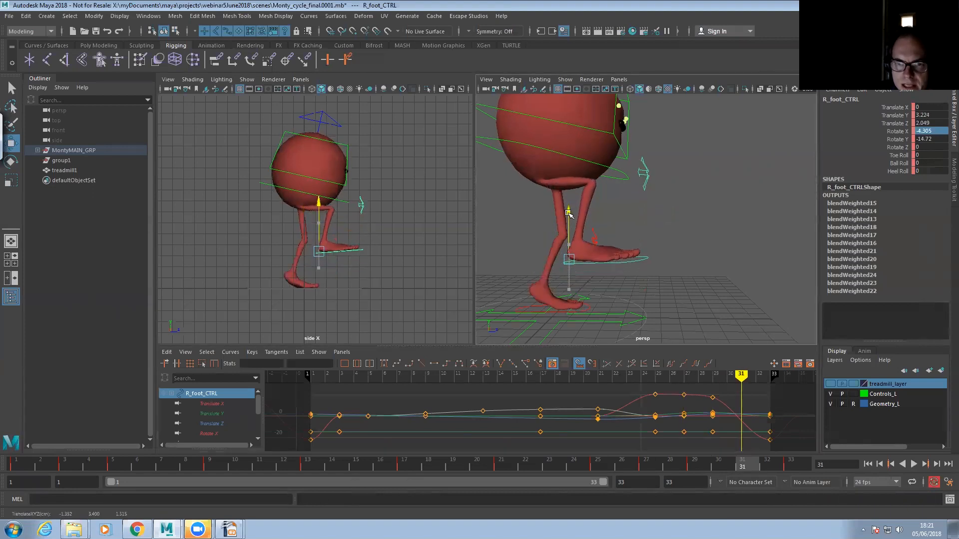
key(e)
drag(620, 267, 658, 325)
- Raise R_foot_CTRL at frame 32 to a Translate Y of about 2.3 and key it
click(767, 464)
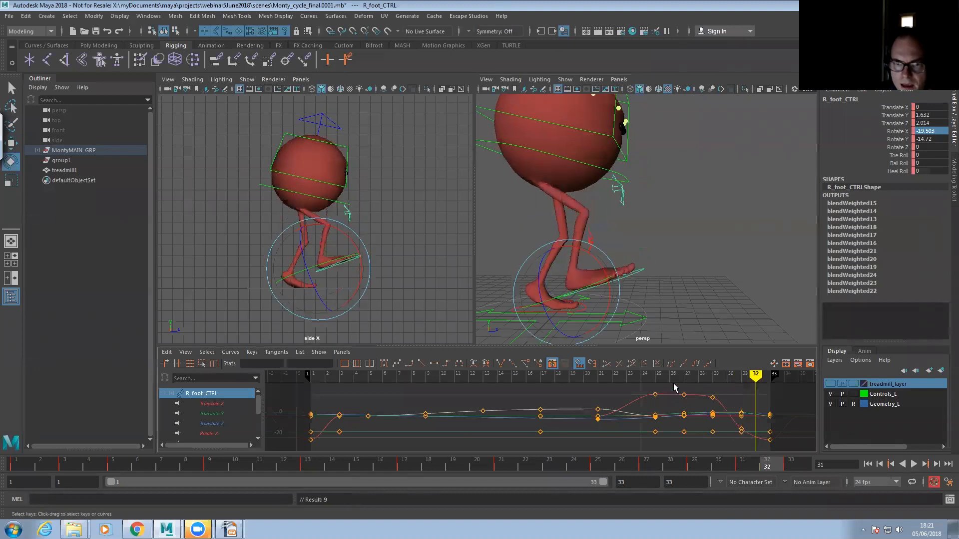
key(w)
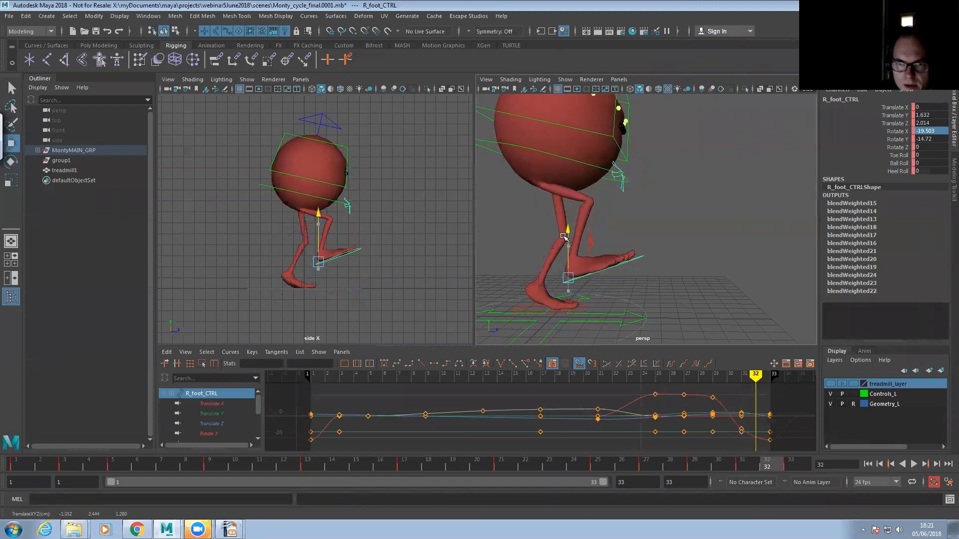
key(s)
- Play back the stomping walk cycle and examine it from several angles in the perspective view
alt+drag(682, 271, 640, 293)
alt+right_drag(640, 293, 611, 290)
click(914, 464)
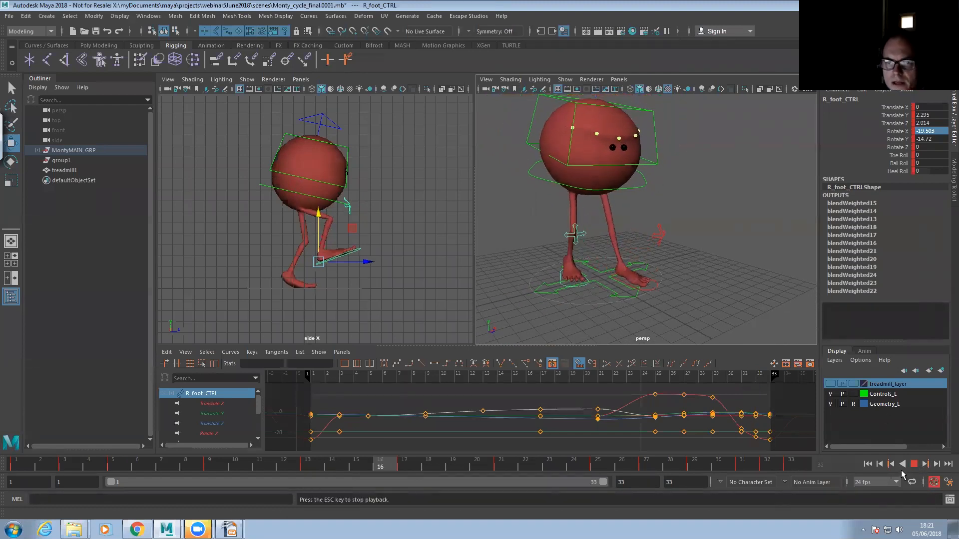
alt+drag(690, 259, 717, 300)
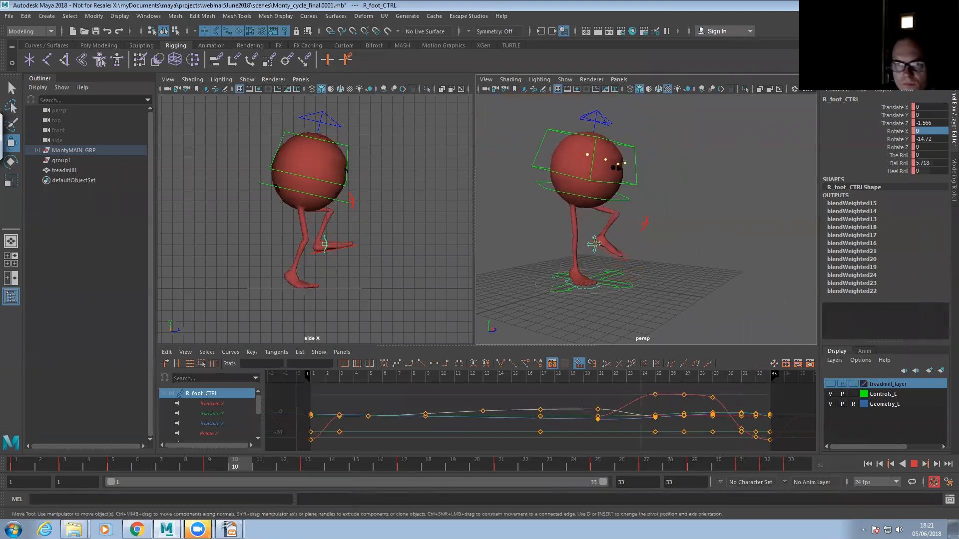
alt+drag(696, 219, 718, 226)
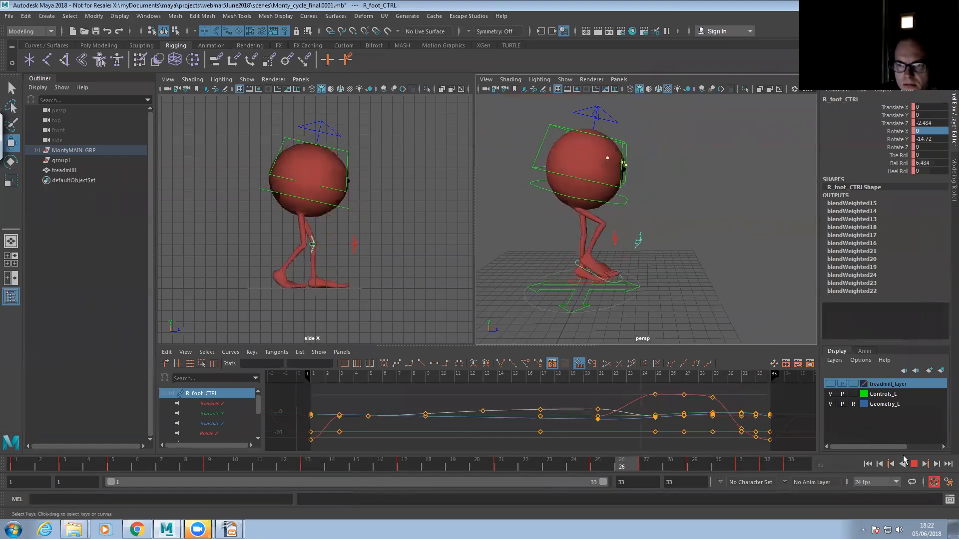
key(Escape)
- Try shifting root_CTRL slightly forward at frame 7, and undo the move
click(627, 226)
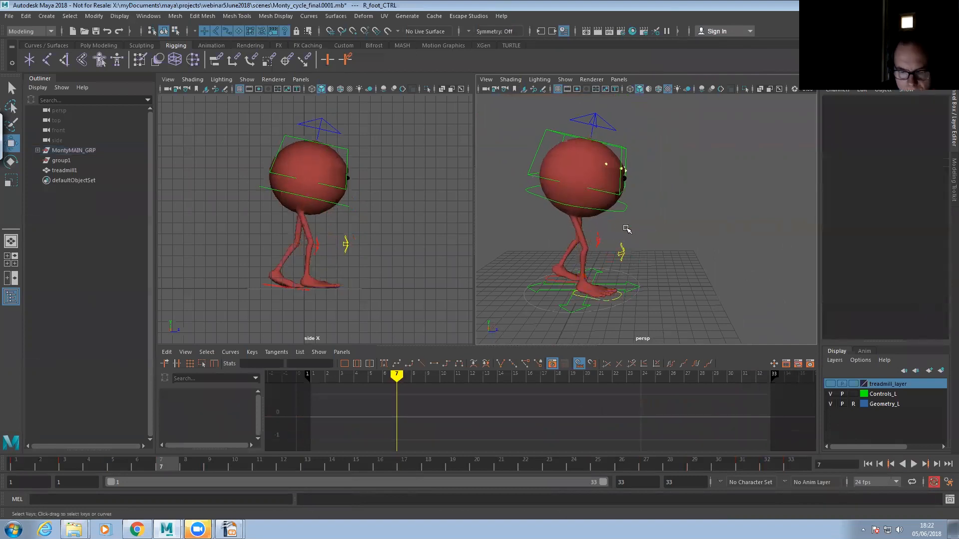
click(627, 205)
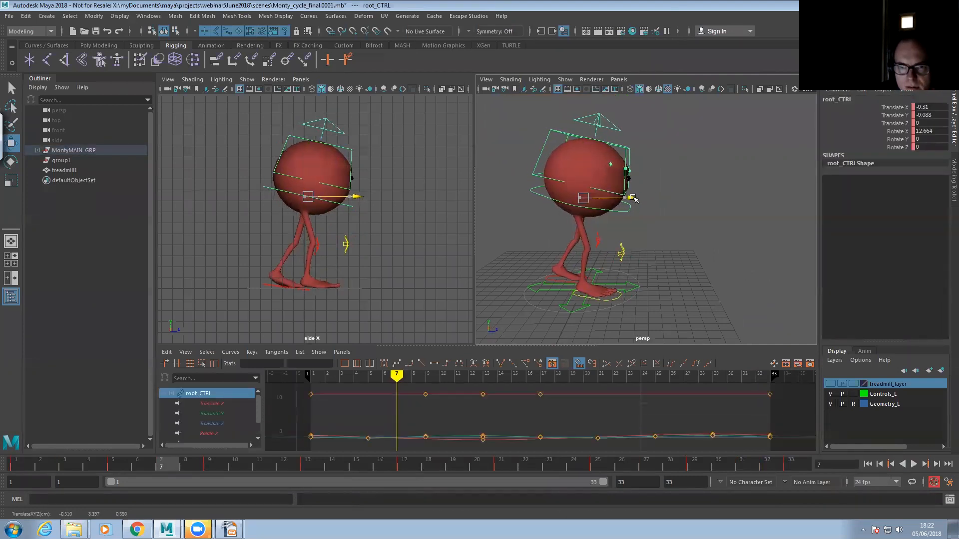
key(ctrl+z)
- Play back the angry walk cycle from a three-quarter front view, and stop it
alt+drag(606, 229, 560, 259)
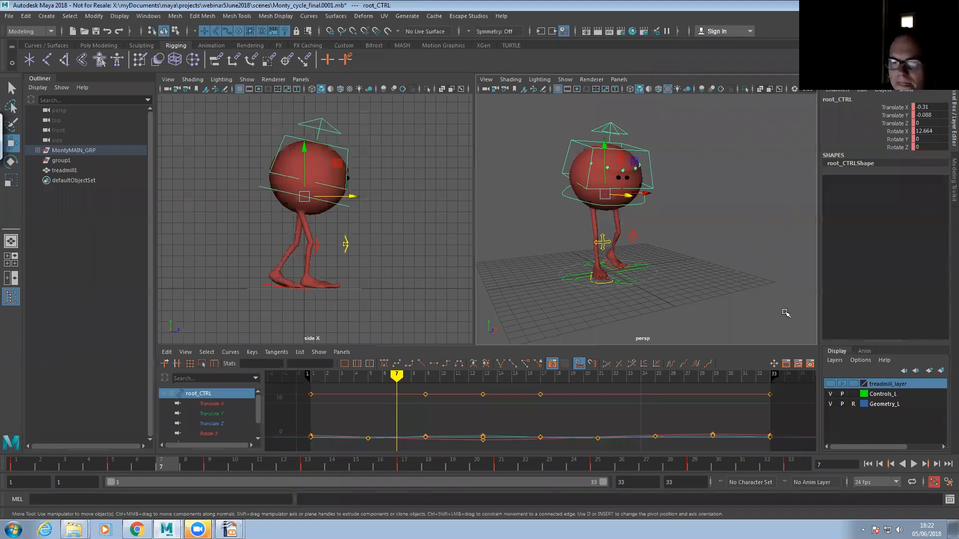
click(914, 464)
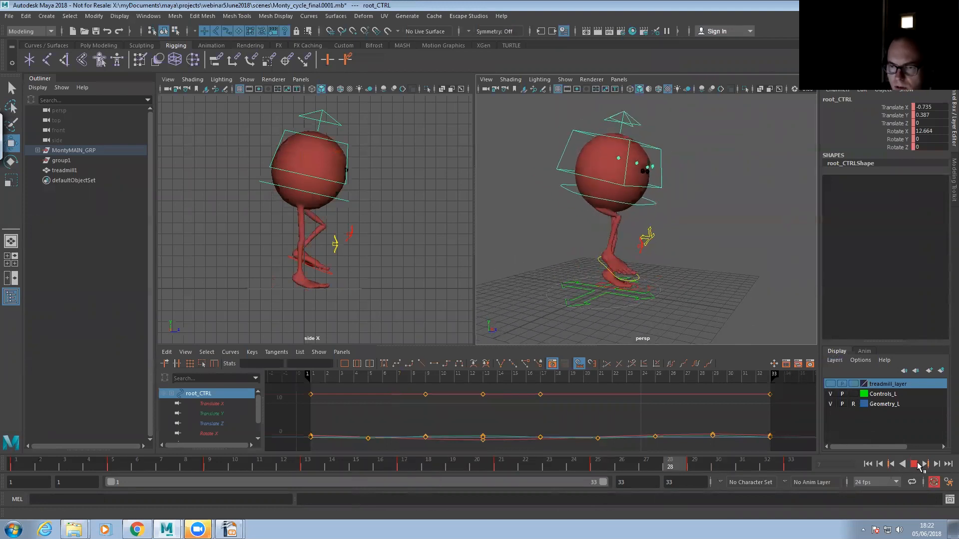
click(915, 465)
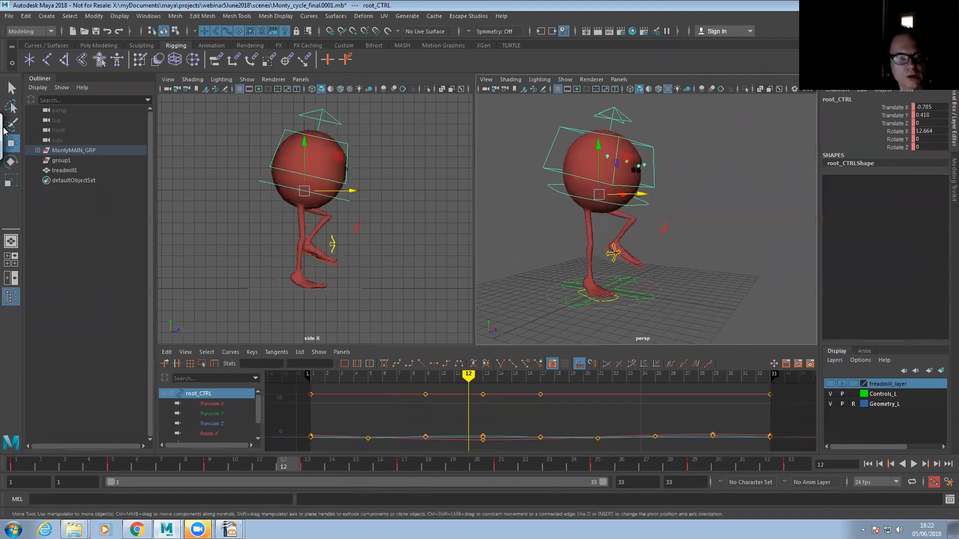
- Reopen the scene Monty_cycle_final.0001.mb without saving the changes, and dismiss the mental ray notice
click(9, 16)
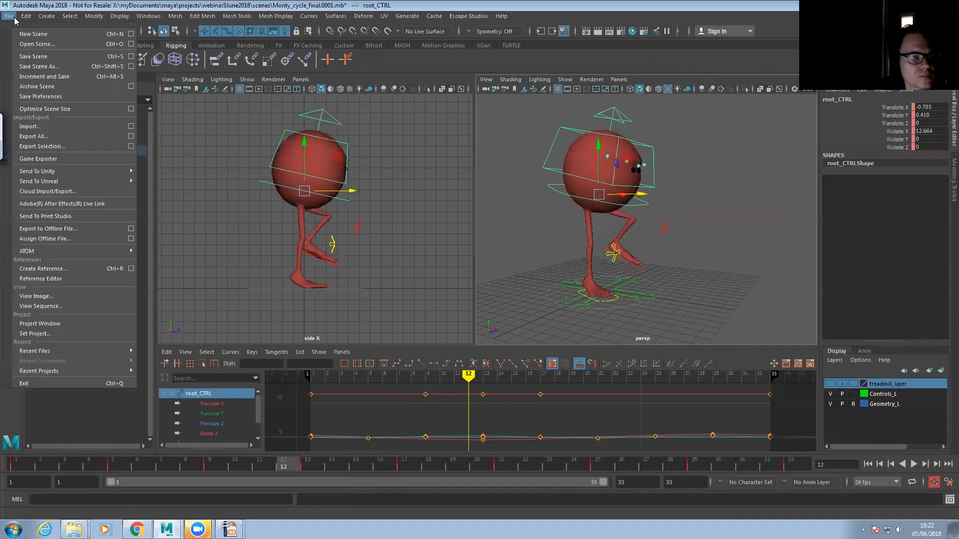
click(30, 45)
click(539, 184)
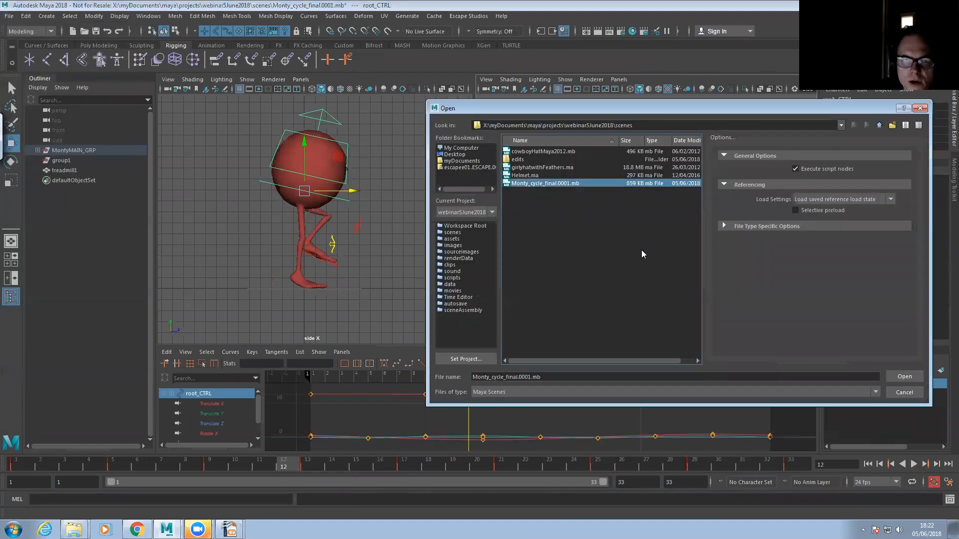
click(902, 377)
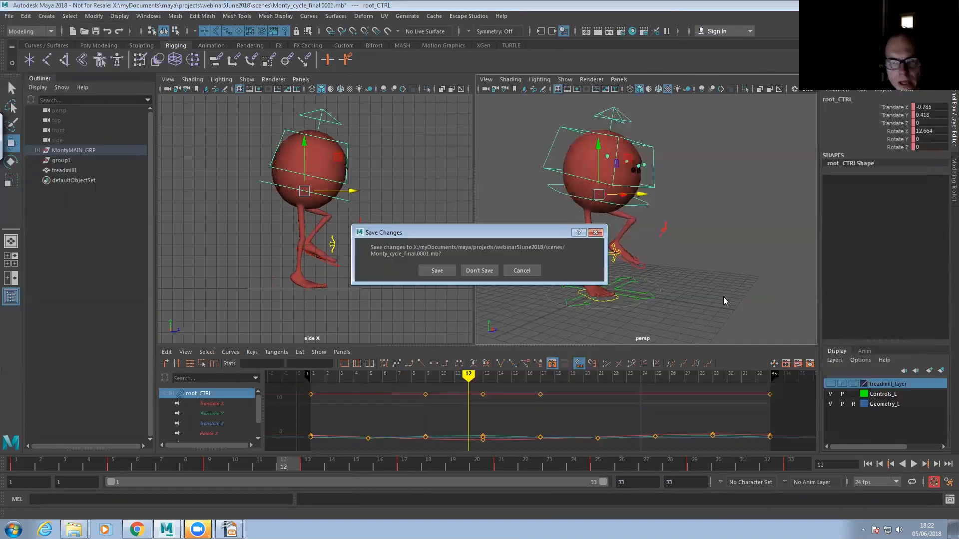
click(495, 272)
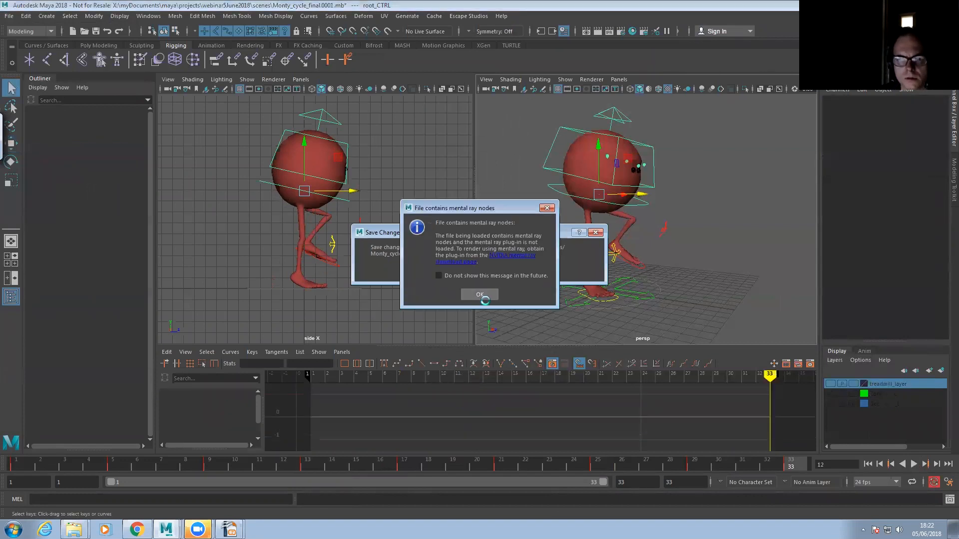
click(484, 294)
- Play back Monty's original green walk cycle in the reopened scene, and stop it
alt+right_drag(610, 267, 666, 277)
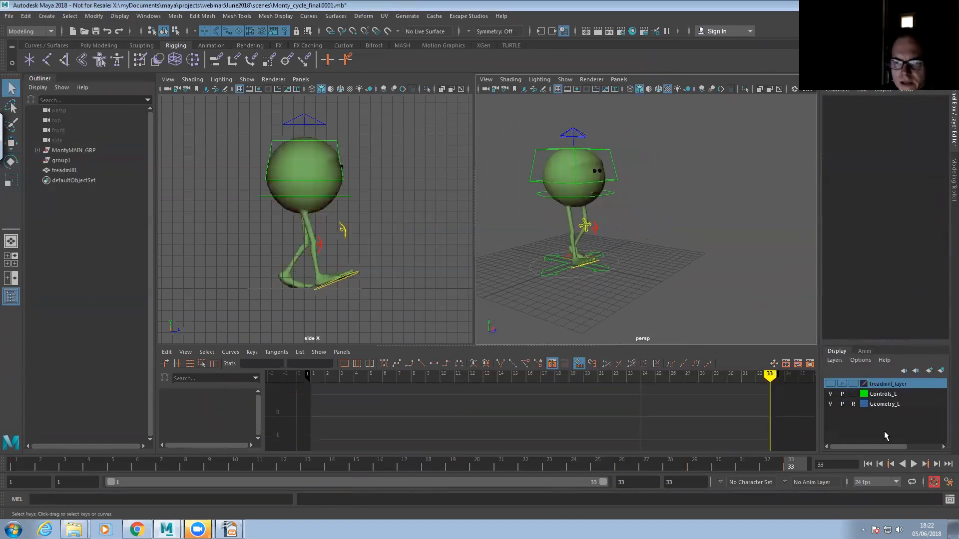
click(915, 464)
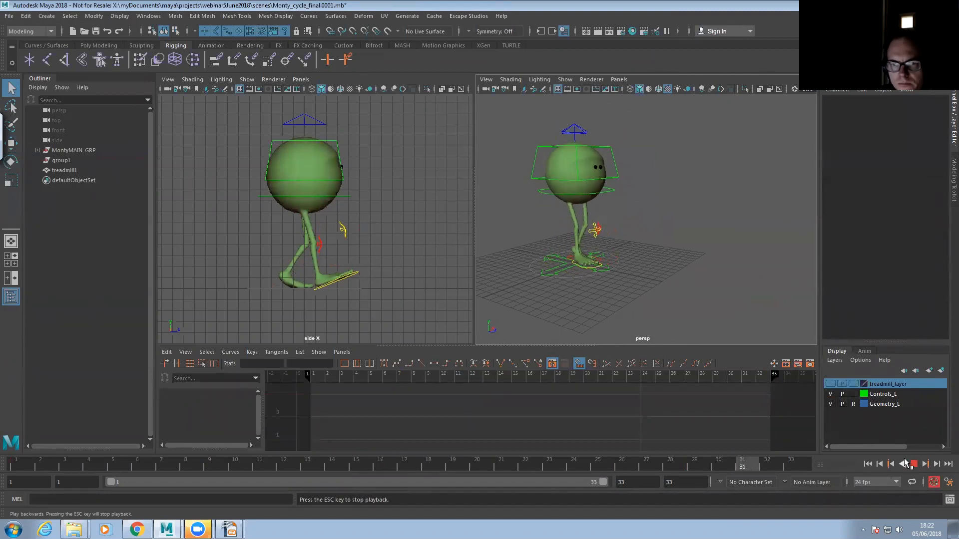
click(914, 465)
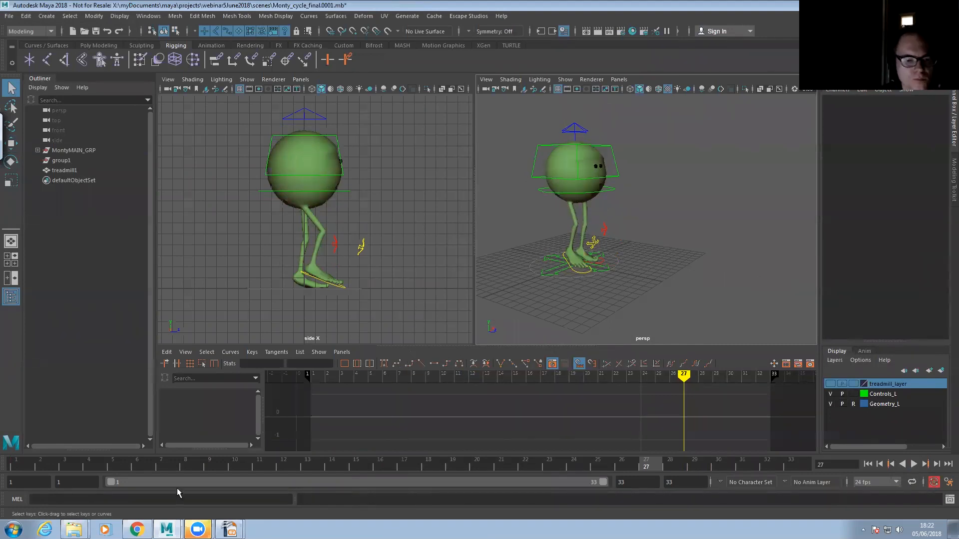
- Switch to Chrome and search the web for "bio motion lab walker" in a new tab
mouse_move(136, 530)
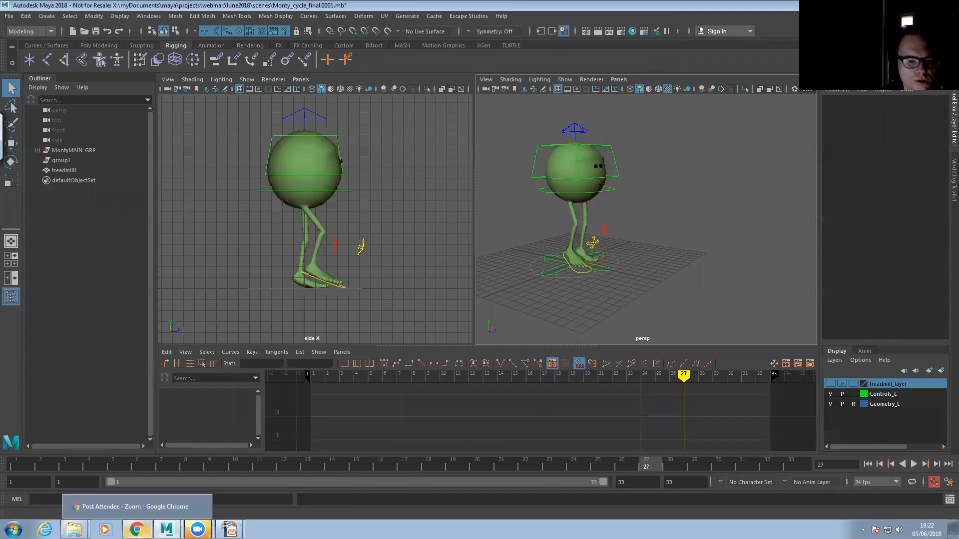
click(135, 507)
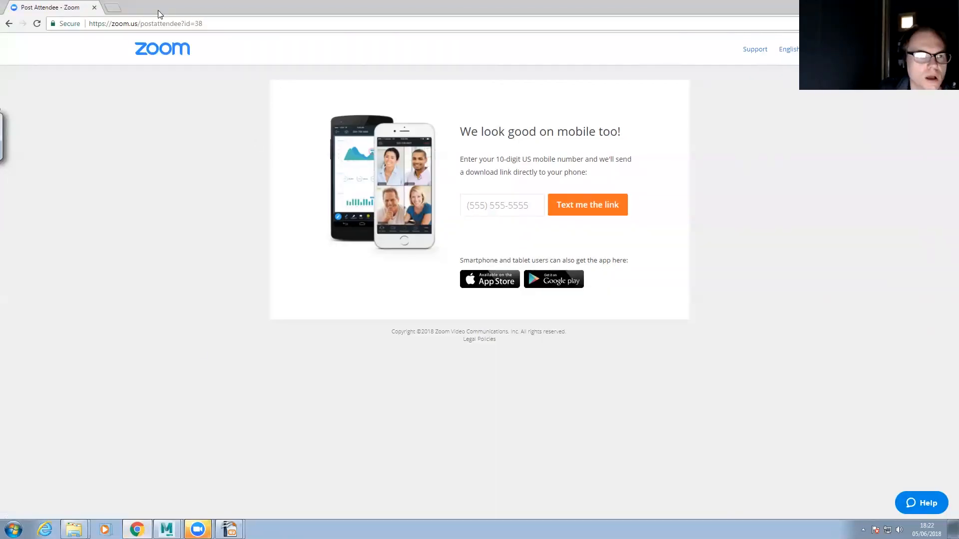
click(113, 7)
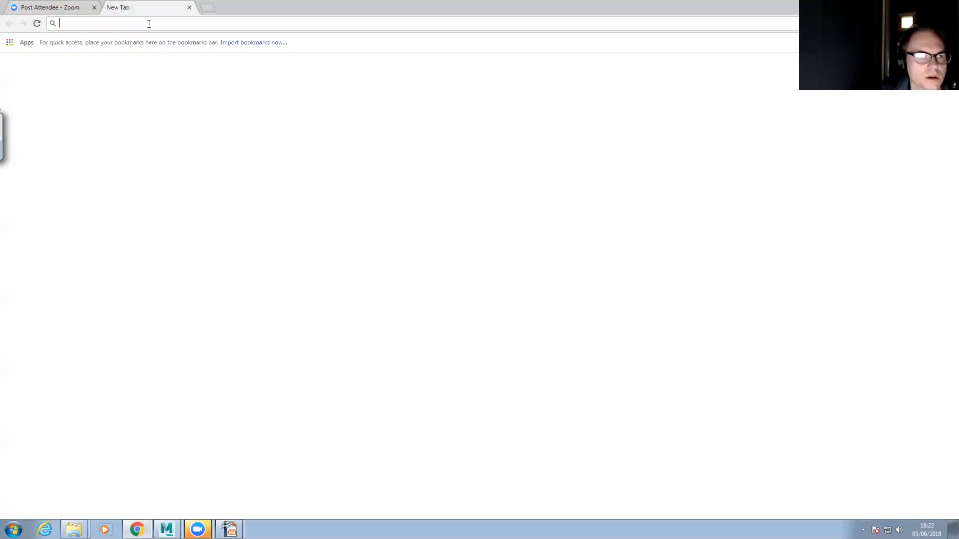
text(bio )
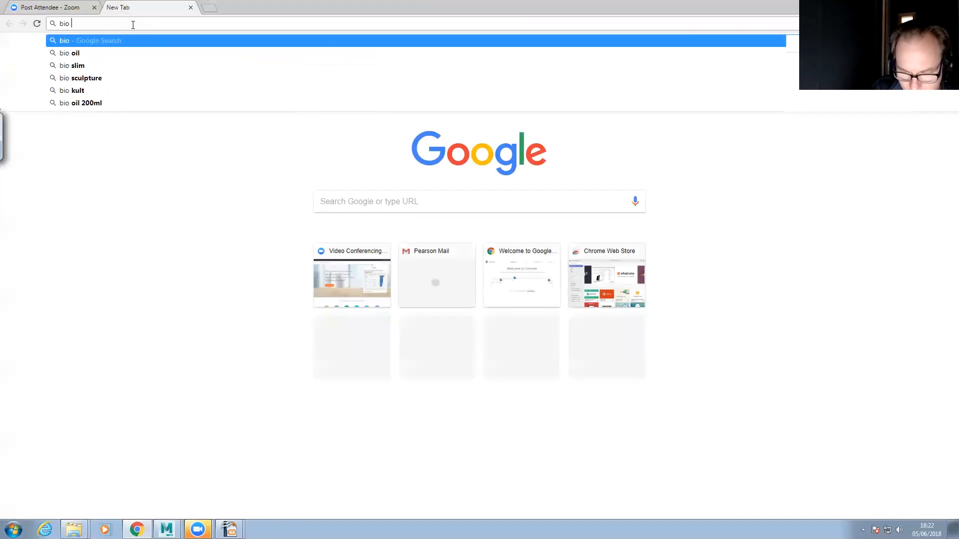
text(walk)
key(BackSpace)
key(BackSpace)
key(BackSpace)
key(BackSpace)
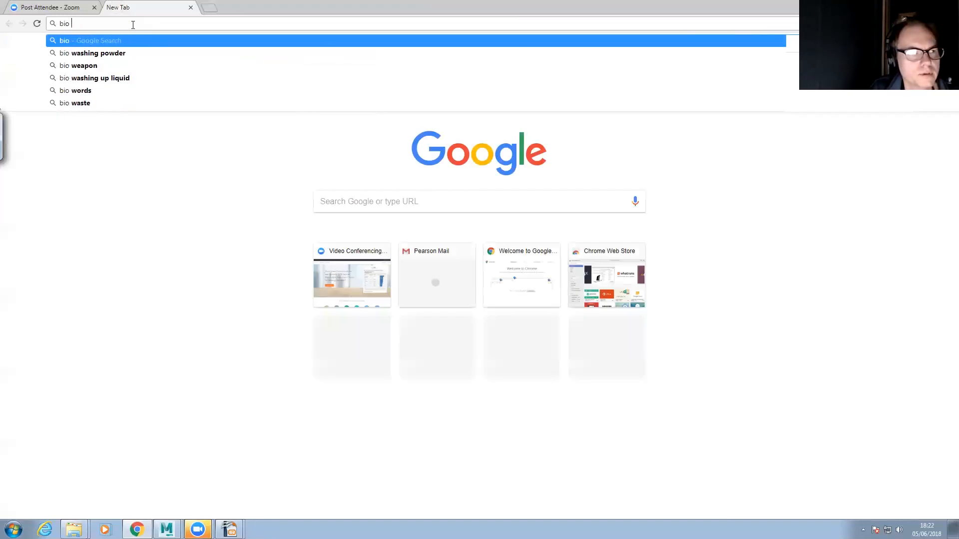
text(motion )
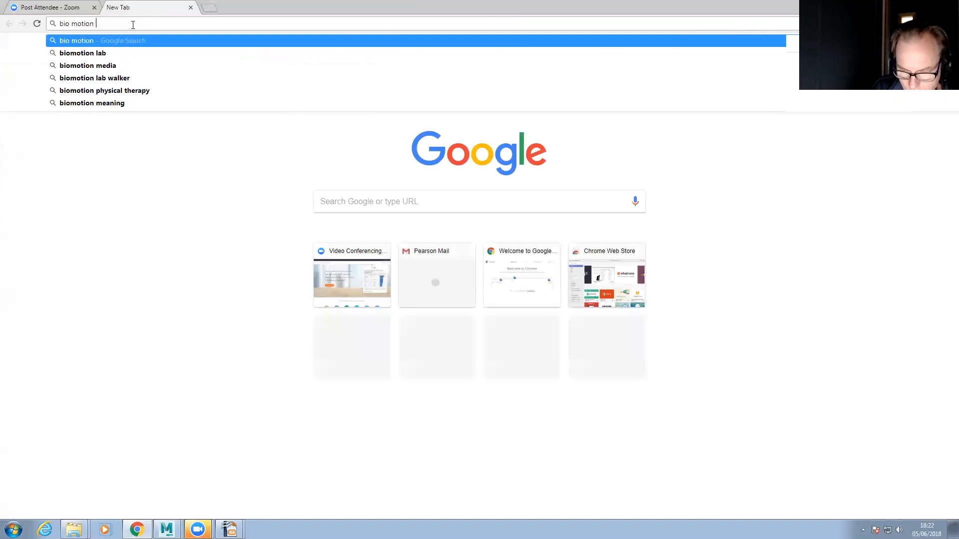
text(lab walker)
key(Return)
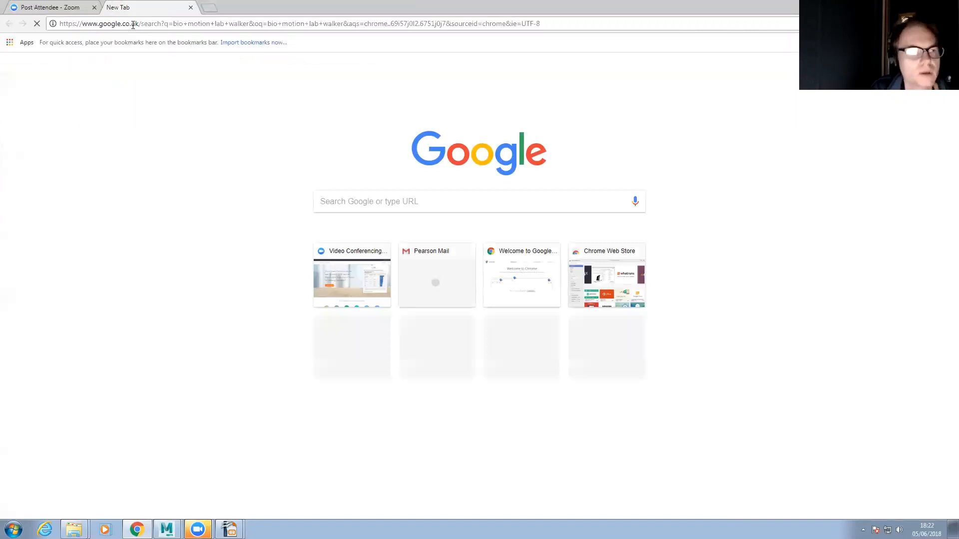
- Open the BMLwalker demo page of the Biomotion Lab and allow it to run Flash
click(160, 147)
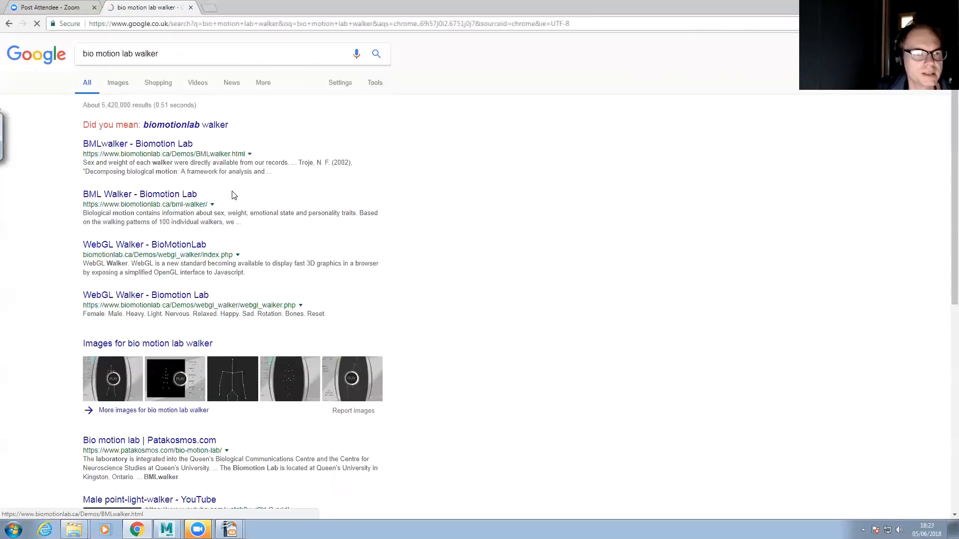
click(214, 201)
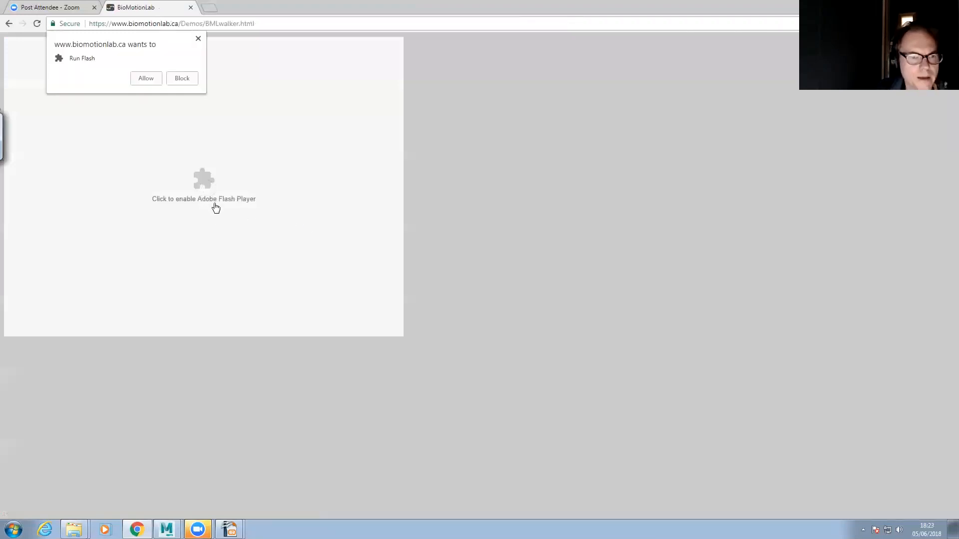
click(146, 78)
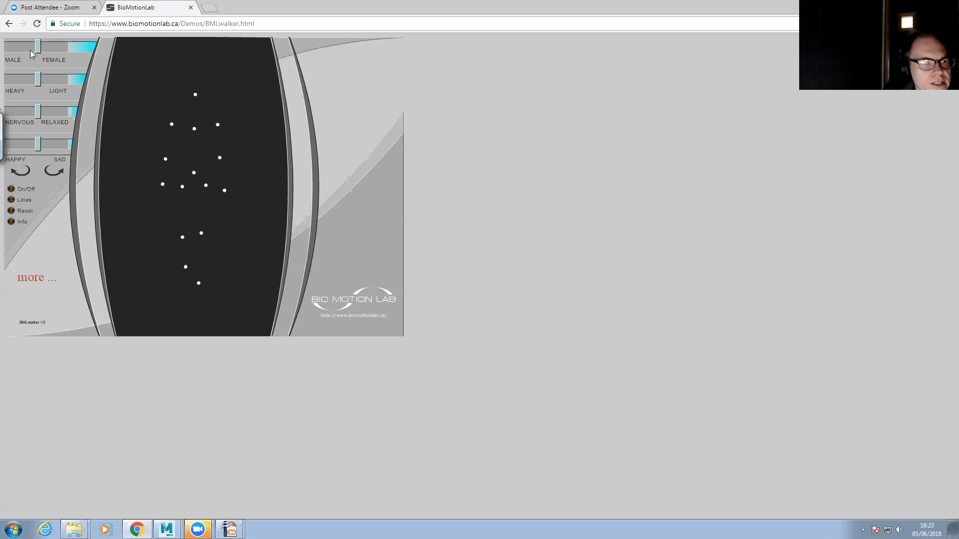
- Compare the walker's motion at the female and male extremes of the gender setting, ending on male
drag(37, 47, 70, 48)
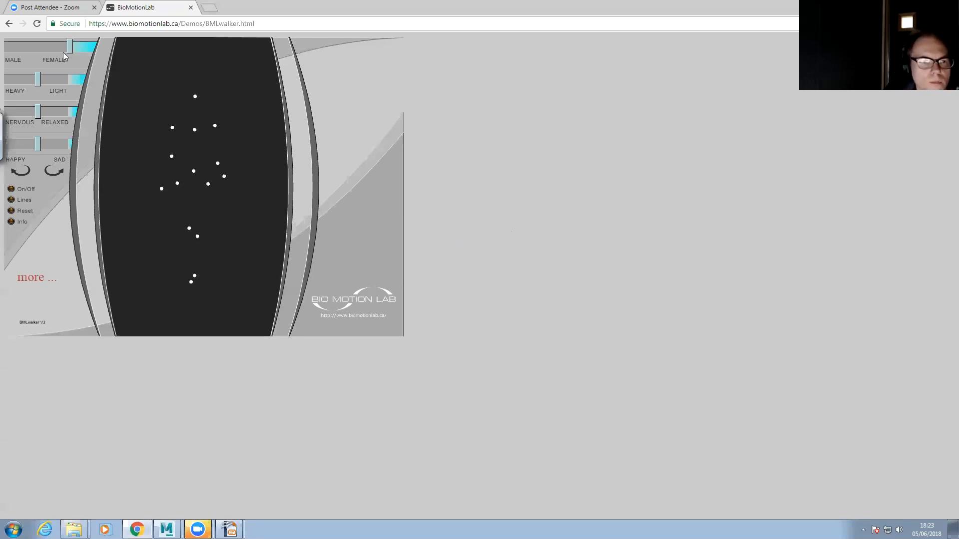
drag(63, 53, 7, 50)
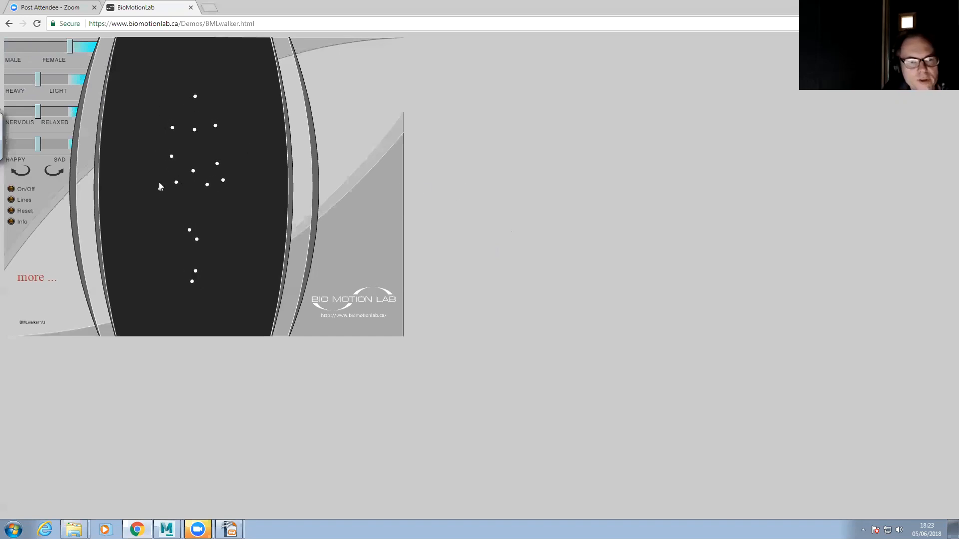
drag(71, 48, 2, 49)
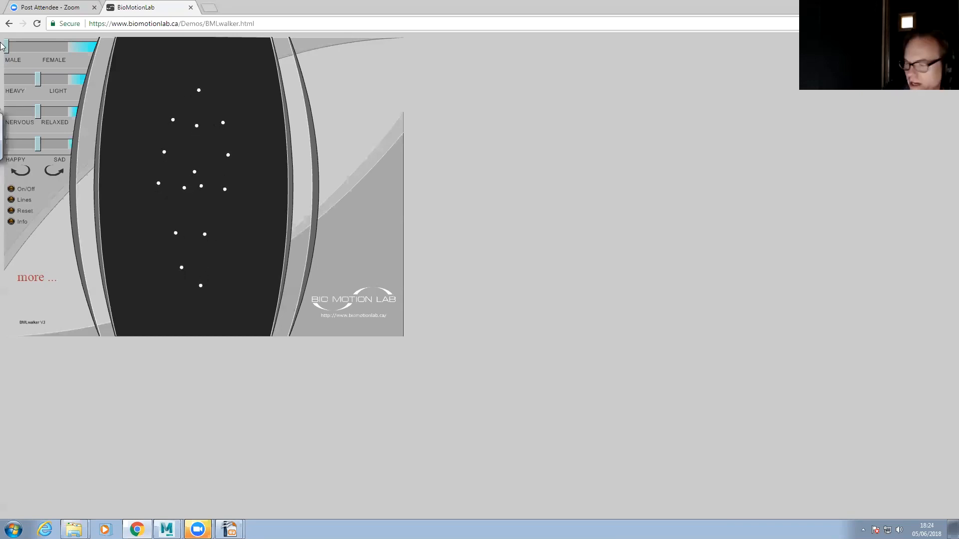
drag(6, 48, 91, 52)
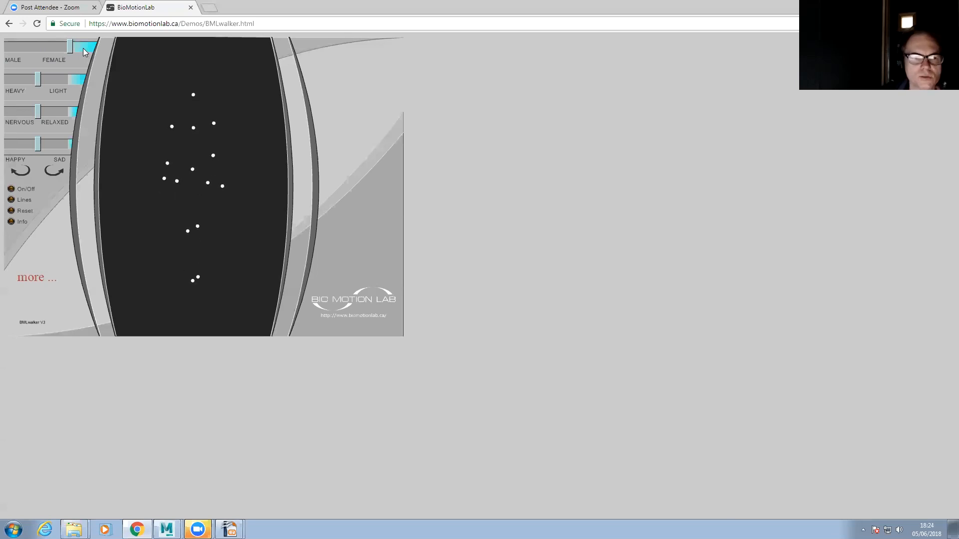
drag(70, 49, 3, 52)
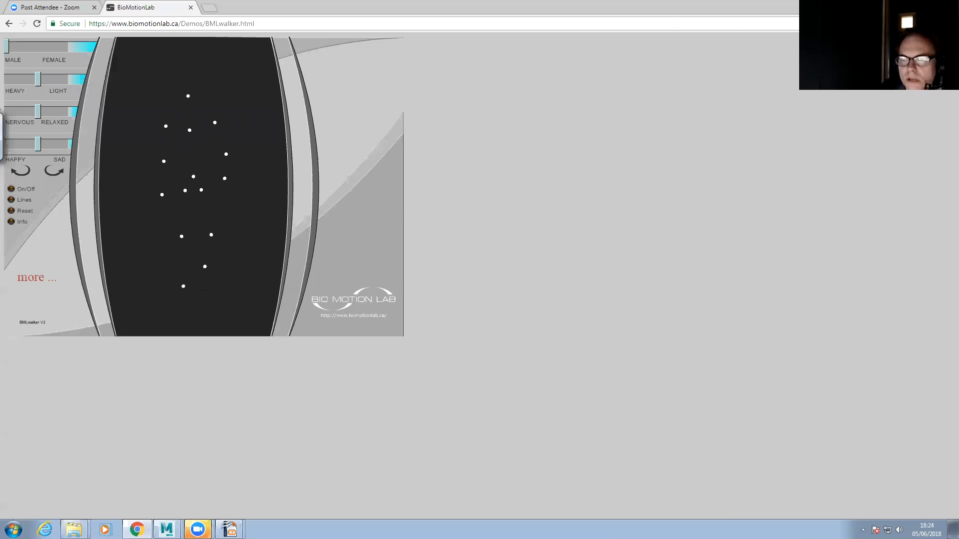
- Switch back to Maya and frame Monty closer in the perspective view
key(alt+Tab)
alt+middle_drag(580, 272, 616, 274)
alt+right_drag(617, 273, 634, 278)
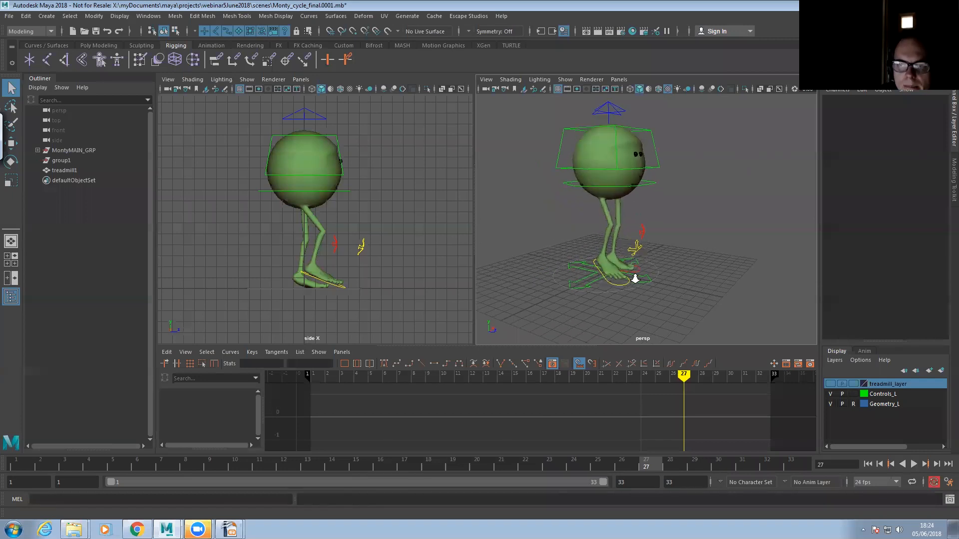
- At frame 1, isolate the root control's Translate Y curve in the Graph Editor and enlarge the editor area
click(18, 467)
alt+middle_drag(593, 257, 594, 264)
alt+right_drag(594, 265, 531, 276)
alt+drag(578, 266, 590, 245)
click(589, 210)
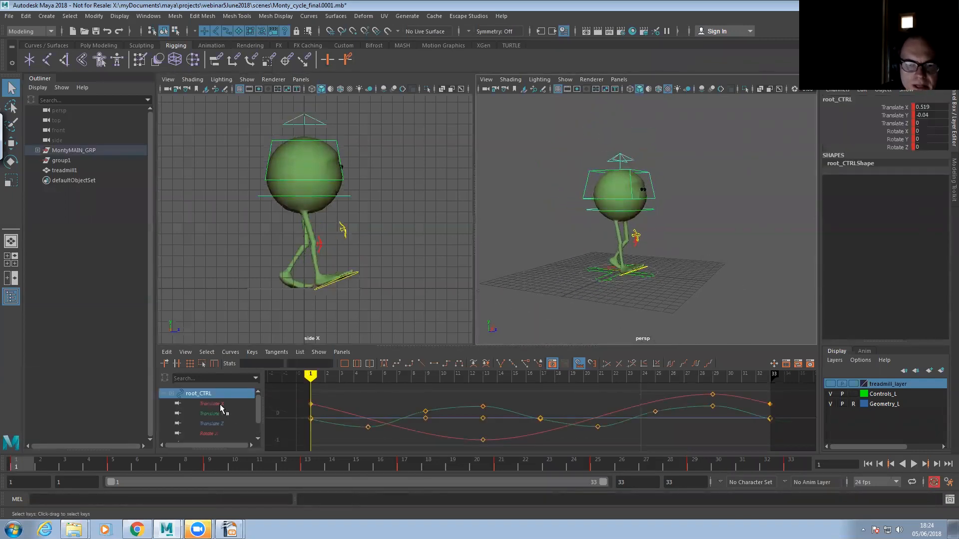
click(228, 413)
key(f)
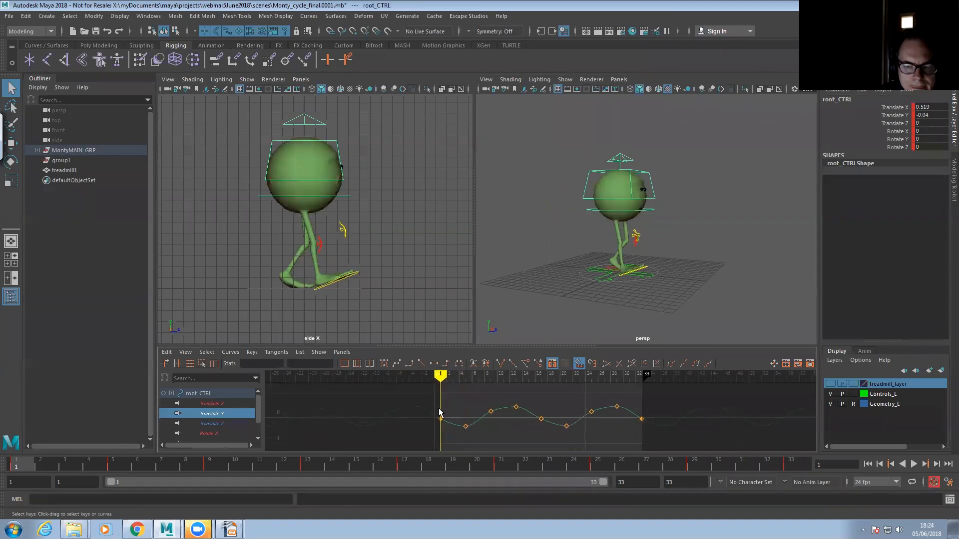
drag(497, 347, 495, 259)
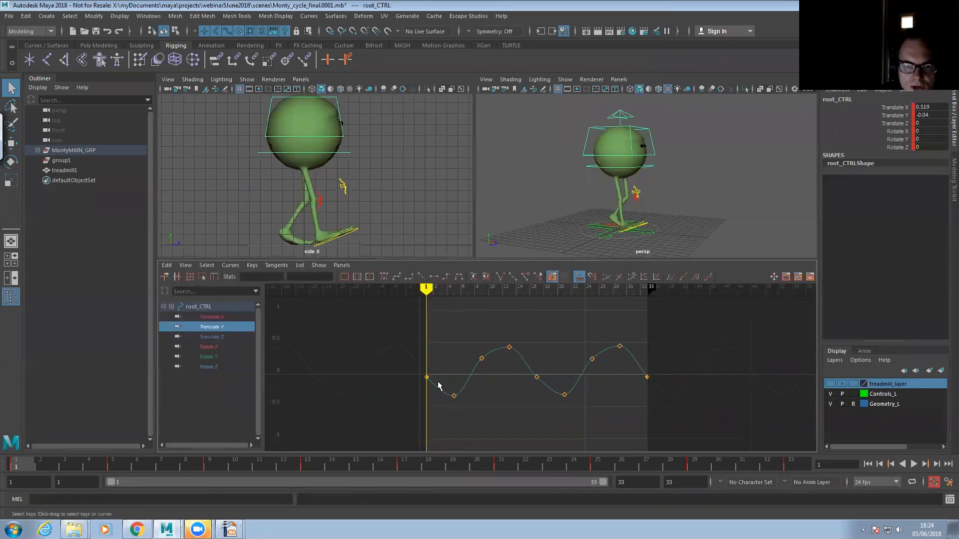
- Lower the two valley keys of the root's Translate Y curve to about -0.51, play the cycle and go to frame 13
drag(584, 419, 582, 417)
shift+middle_drag(561, 396, 558, 422)
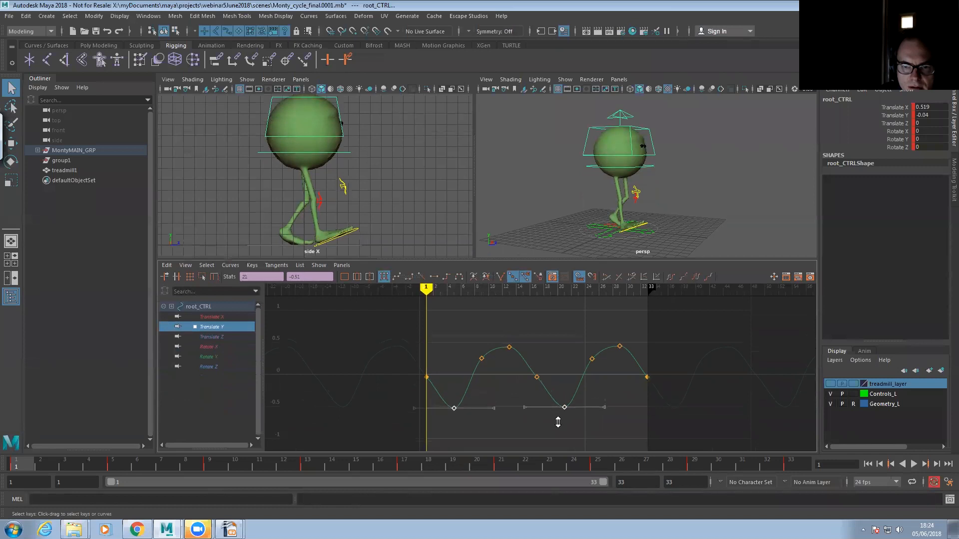
click(914, 464)
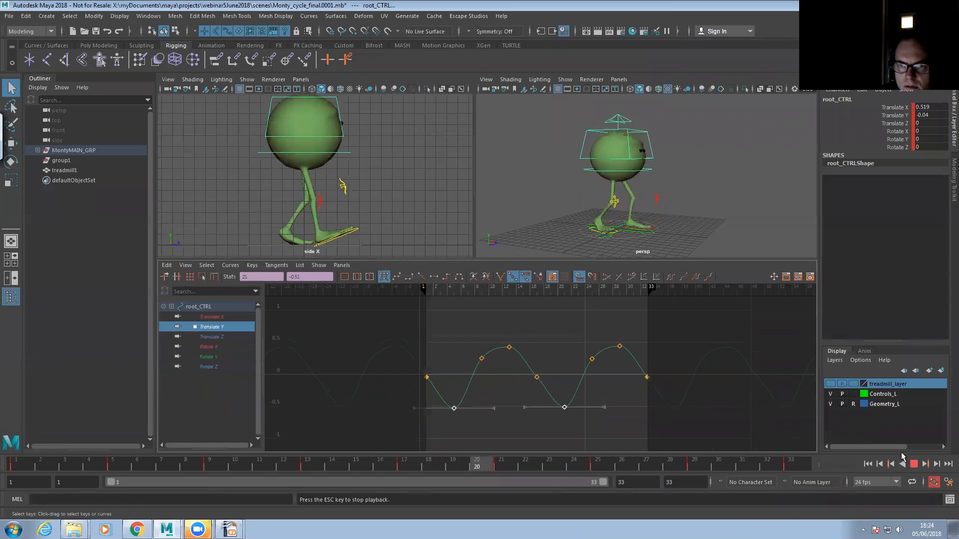
click(913, 463)
drag(378, 467, 307, 467)
drag(553, 343, 635, 347)
shift+middle_drag(596, 363, 594, 357)
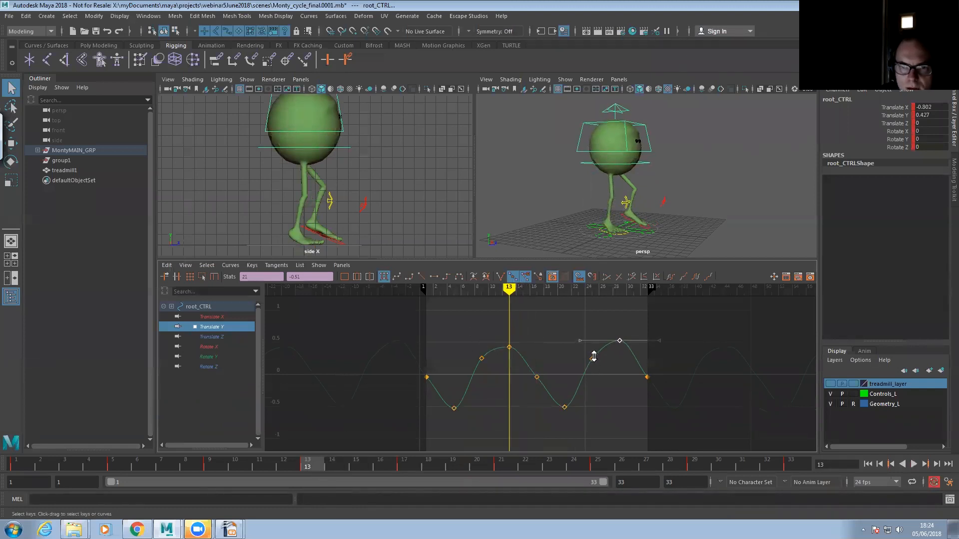
key(ctrl+z)
- Raise the two peak keys of the root's Translate Y curve slightly, to about 0.47 and 0.48, and play the cycle
drag(625, 356, 622, 355)
shift+middle_drag(566, 370, 566, 367)
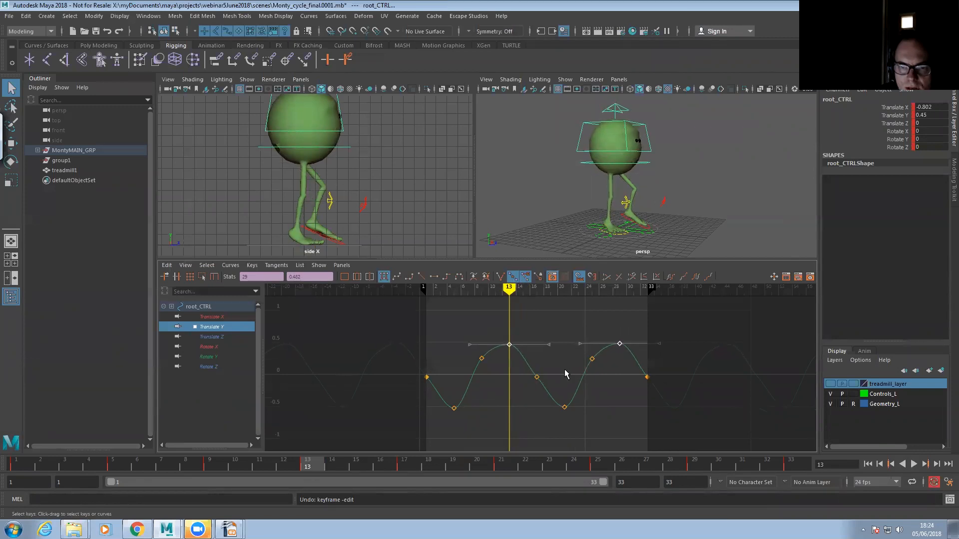
click(913, 464)
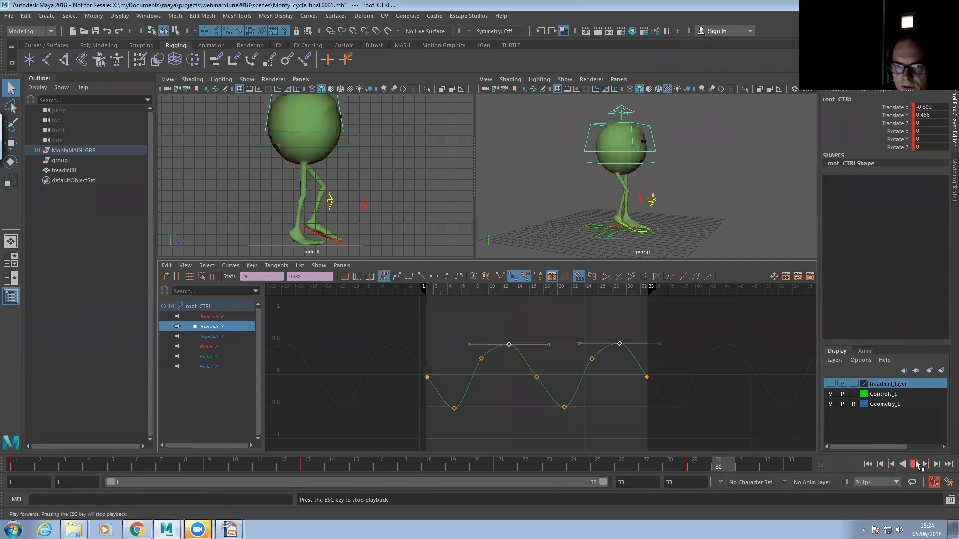
click(913, 464)
- Shift all Translate X keys of the right foot control outward to about -0.84
alt+drag(590, 227, 516, 230)
scroll(629, 220, up, 5)
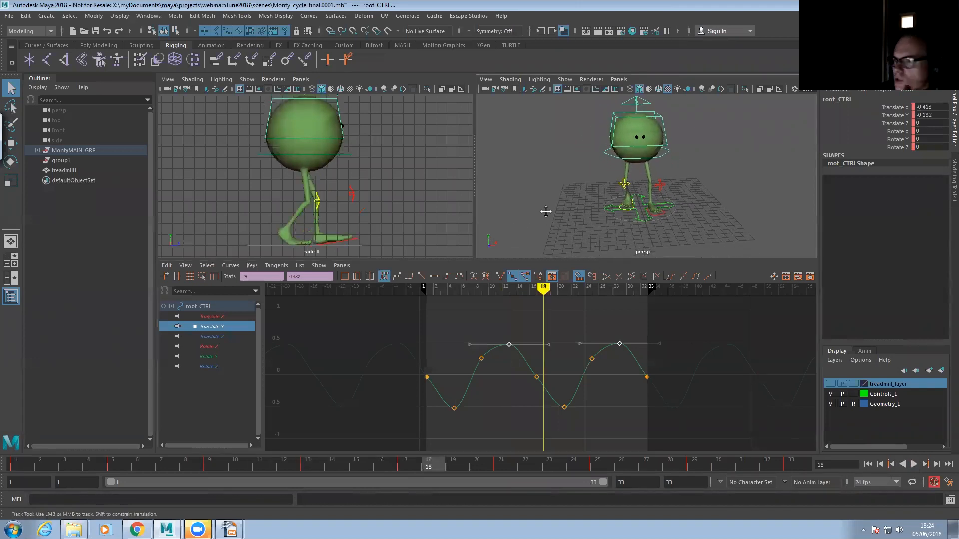
alt+middle_drag(641, 218, 636, 219)
mouse_move(639, 224)
alt+right_down()
mouse_move(648, 229)
mouse_move(623, 233)
alt+right_up()
mouse_move(605, 214)
alt+middle_down()
mouse_move(592, 197)
mouse_move(598, 227)
alt+middle_up()
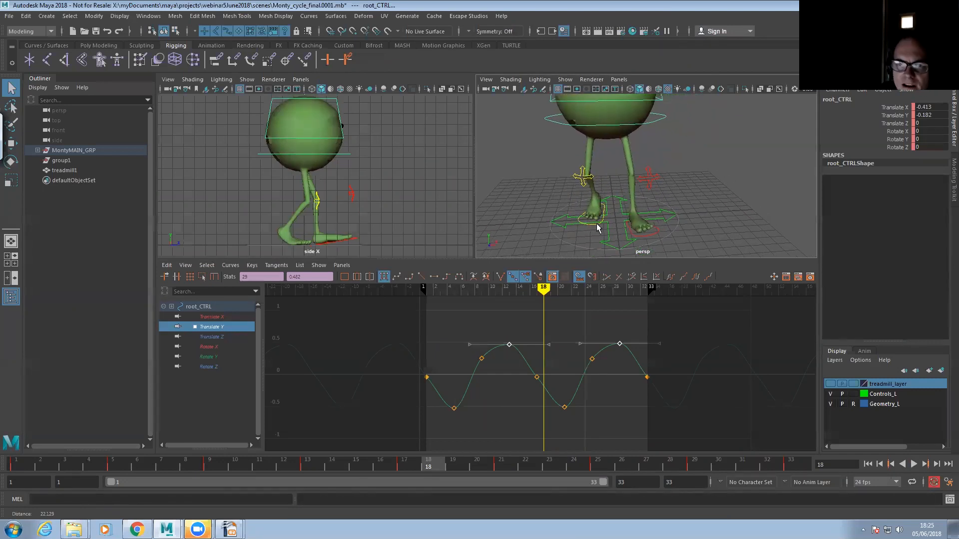
click(601, 221)
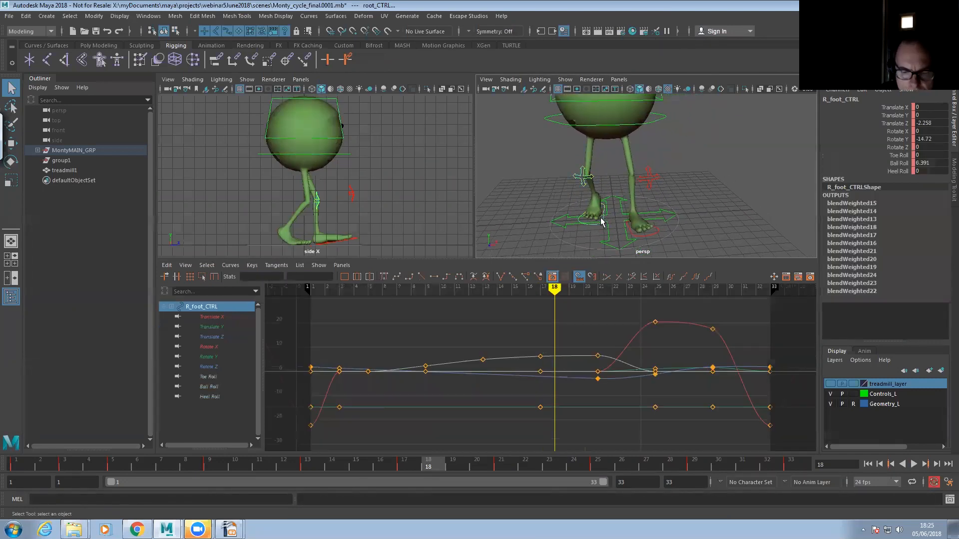
key(w)
click(234, 318)
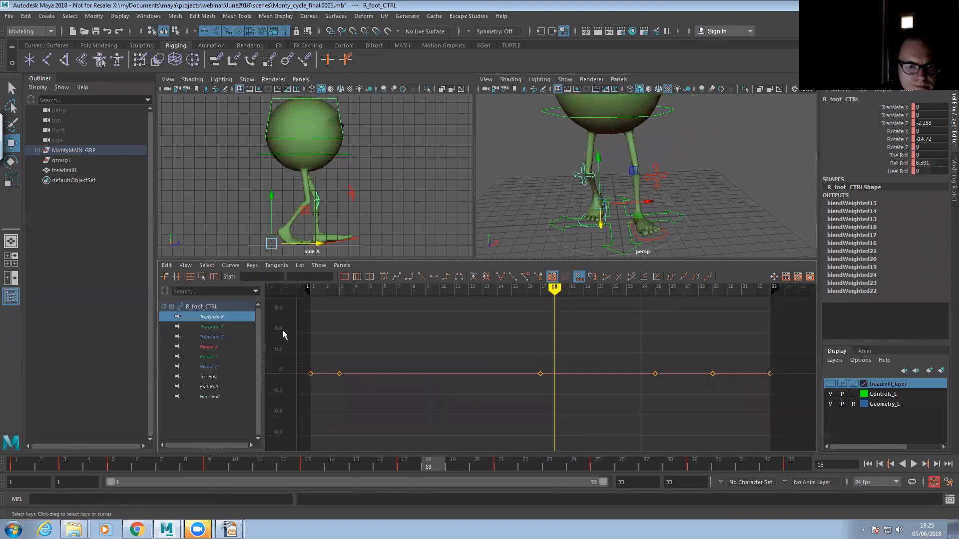
scroll(541, 380, down, 5)
drag(579, 405, 575, 395)
mouse_move(575, 396)
shift+middle_down()
mouse_move(569, 385)
mouse_move(571, 405)
shift+middle_up()
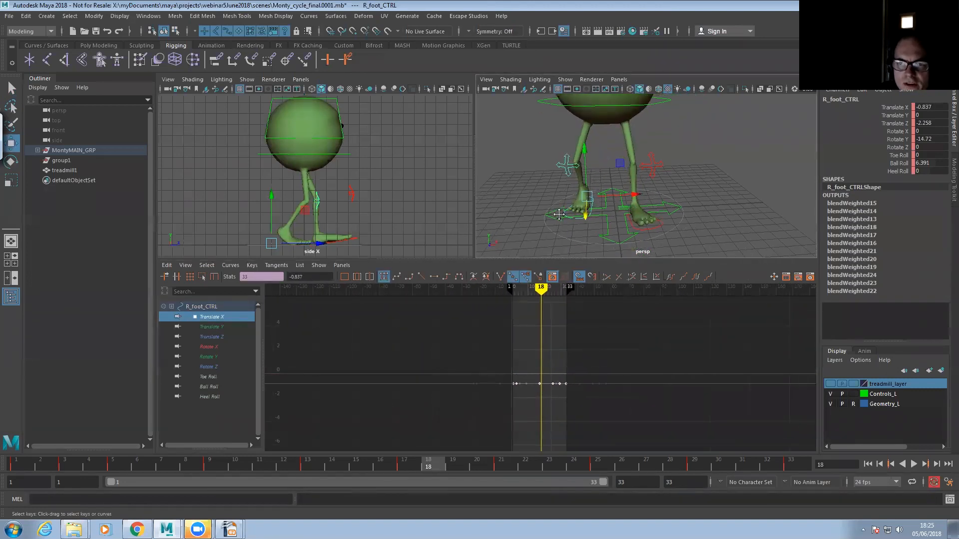
- Shift all Translate X keys of the left foot control outward to about 0.98
click(663, 239)
key(f)
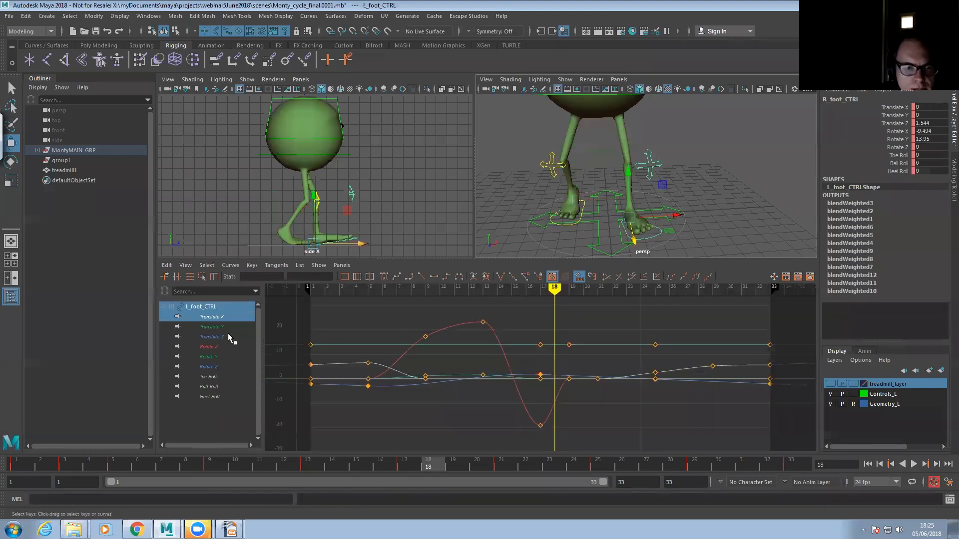
click(245, 317)
scroll(465, 377, down, 5)
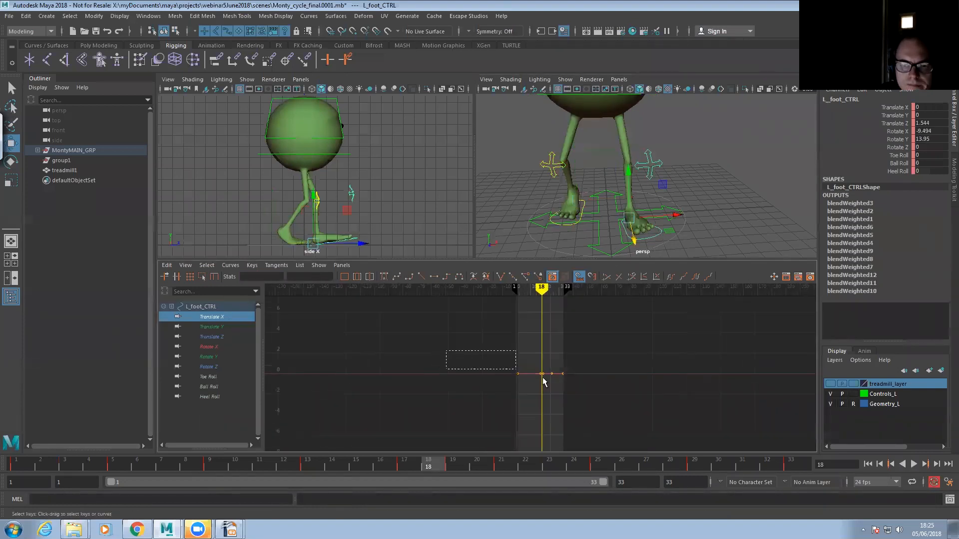
drag(542, 379, 566, 373)
shift+middle_drag(566, 372, 562, 364)
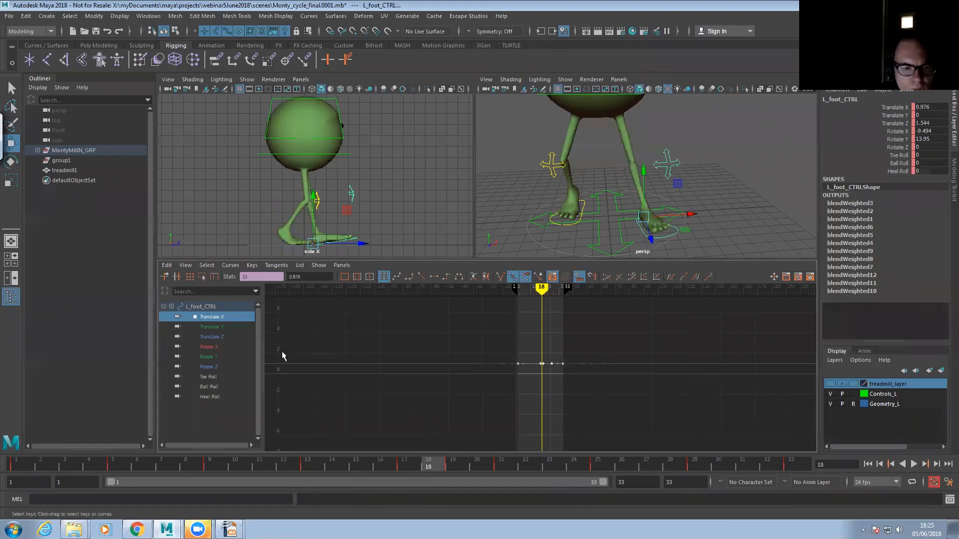
- Turn the left foot further outward by raising all its Rotate Y keys to about 24
click(230, 357)
drag(618, 404, 618, 402)
shift+middle_drag(563, 377, 563, 366)
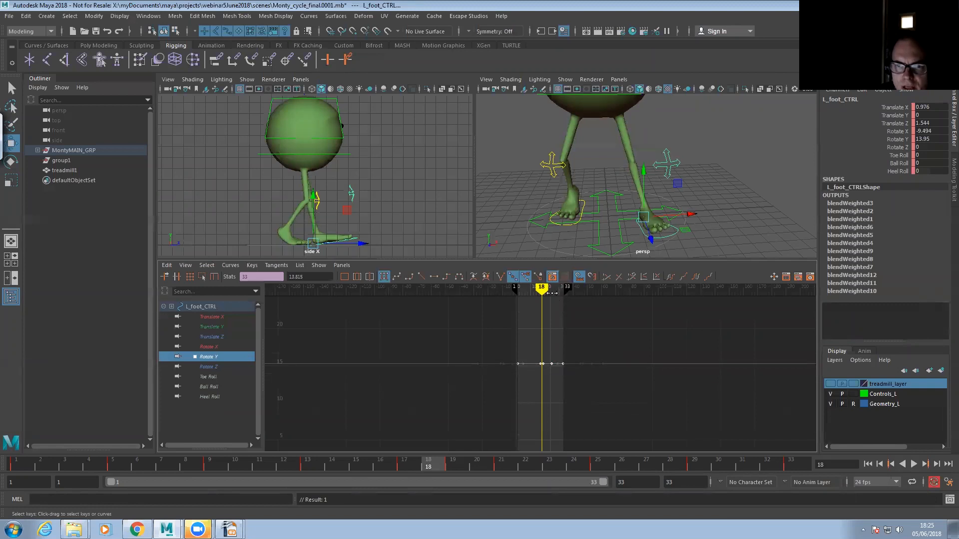
- Turn the right foot further outward by lowering all its Rotate Y keys to about -24, and play the cycle
click(577, 210)
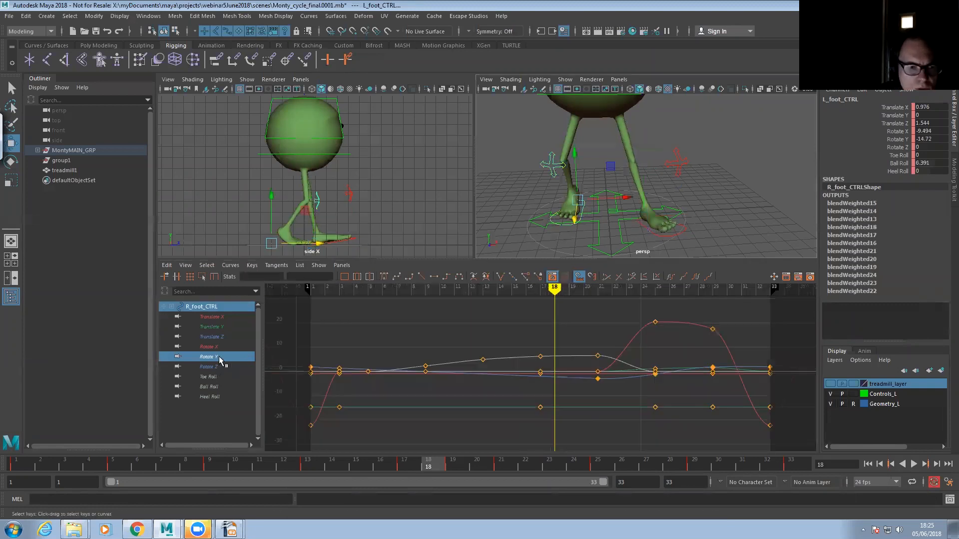
click(220, 357)
scroll(565, 383, down, 8)
drag(487, 366, 636, 409)
shift+middle_drag(581, 372, 580, 403)
scroll(505, 225, down, 5)
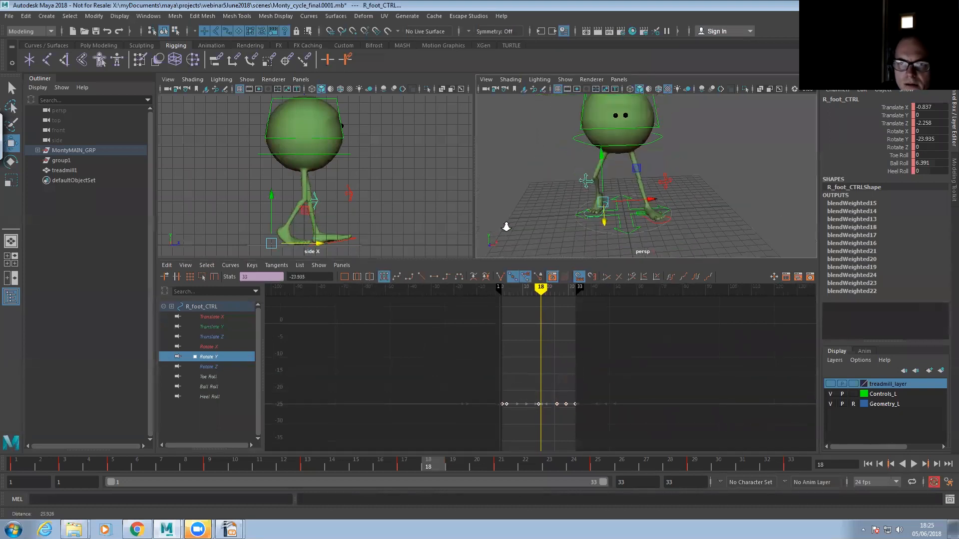
click(913, 464)
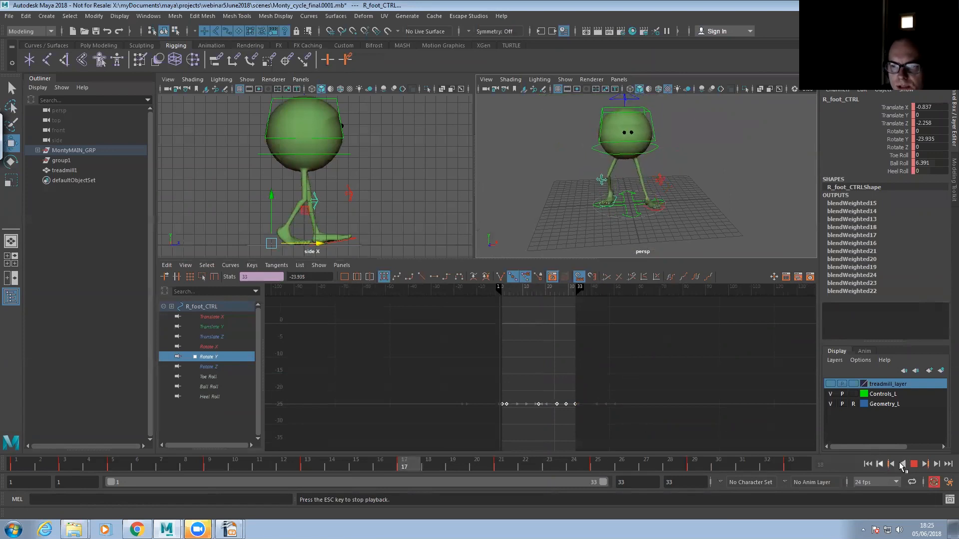
key(Escape)
- Bring the right foot closer to the centre by raising all its Translate X keys to about -0.465
scroll(586, 214, up, 3)
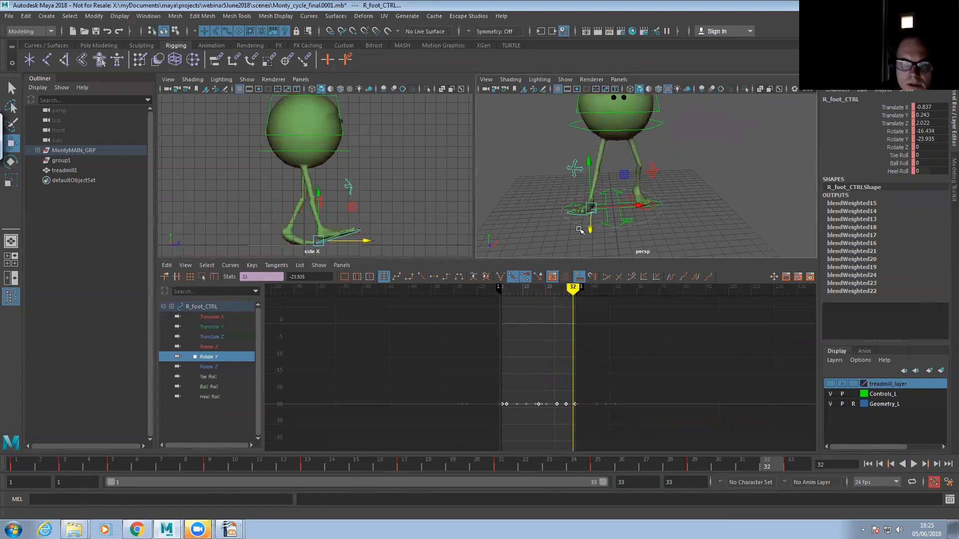
click(212, 316)
key(f)
drag(451, 364, 587, 403)
shift+middle_drag(543, 397, 553, 310)
scroll(628, 242, up, 3)
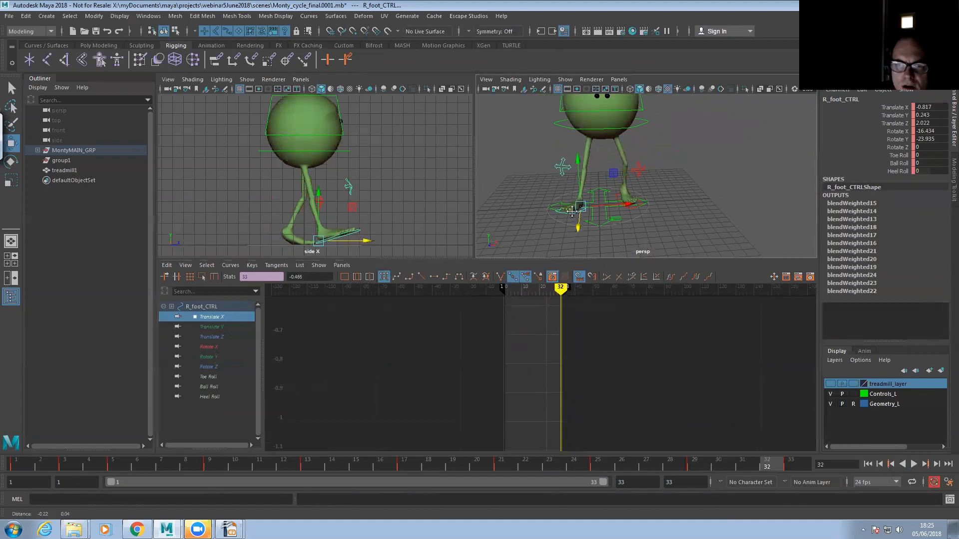
- Bring the left foot closer to the centre by setting all its Translate X keys to about 0.62
click(519, 224)
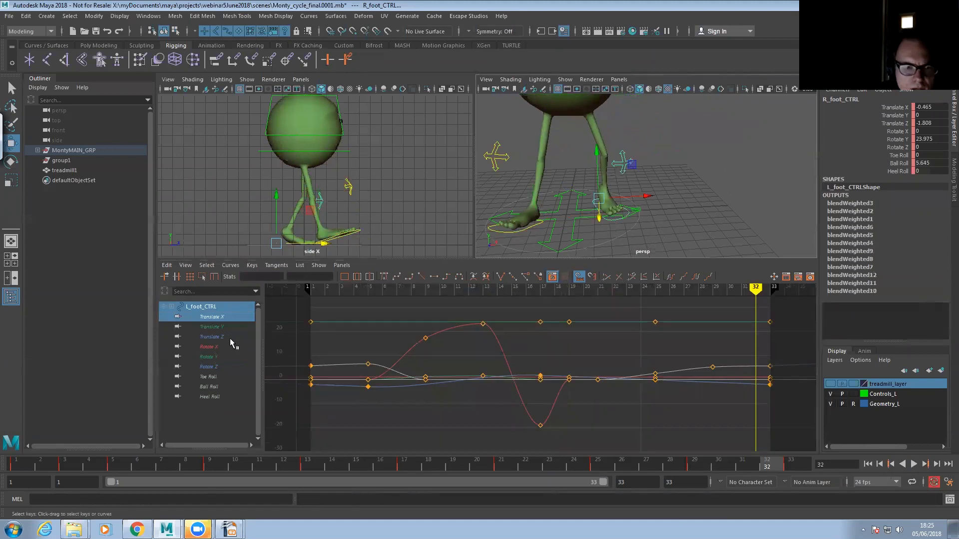
click(230, 317)
alt+right_drag(506, 368, 462, 385)
drag(451, 356, 619, 403)
middle_drag(578, 370, 573, 373)
- Play the revised walk cycle and examine it from the front and from an angle in the perspective view
click(914, 465)
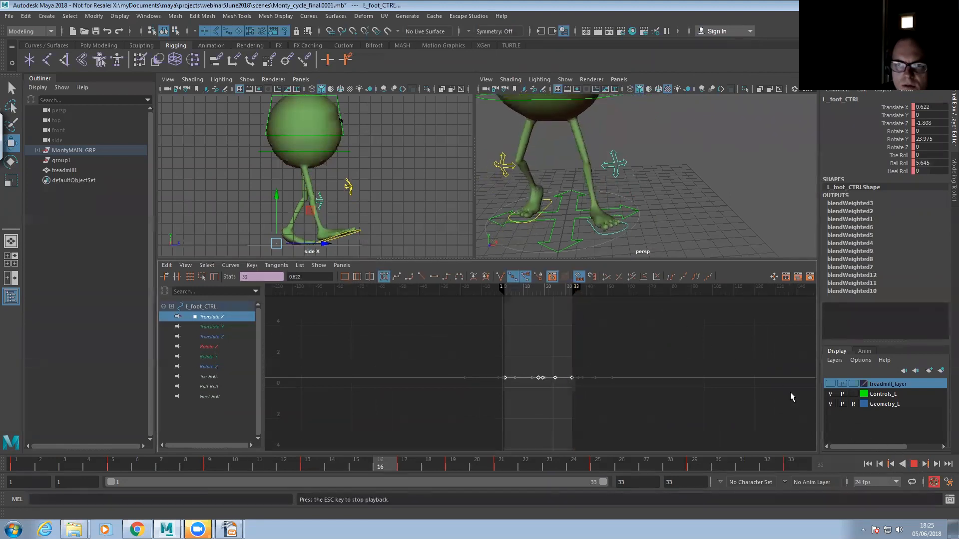
scroll(550, 220, down, 5)
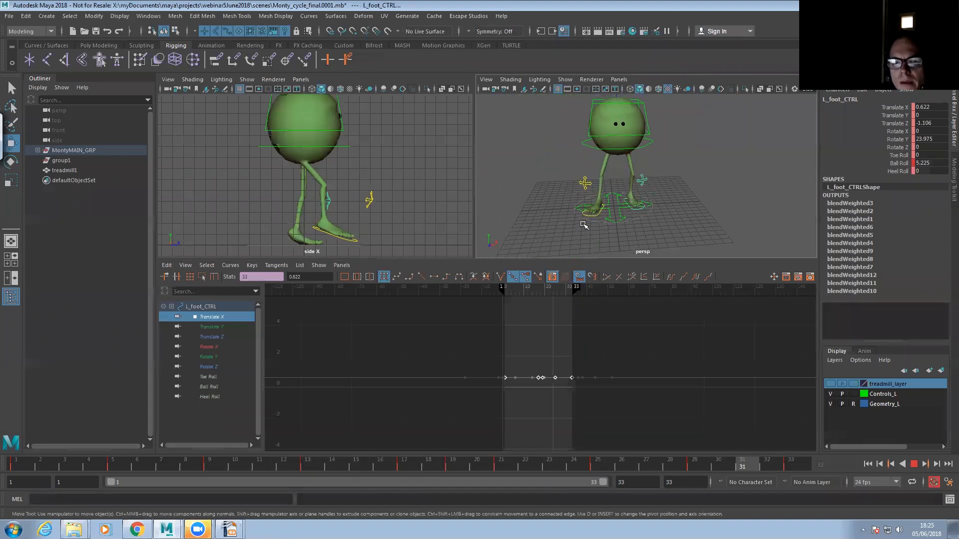
mouse_move(621, 203)
alt+mouse_down()
mouse_move(670, 208)
mouse_move(531, 212)
mouse_move(614, 202)
alt+mouse_up()
alt+middle_drag(584, 200, 565, 221)
scroll(566, 220, down, 2)
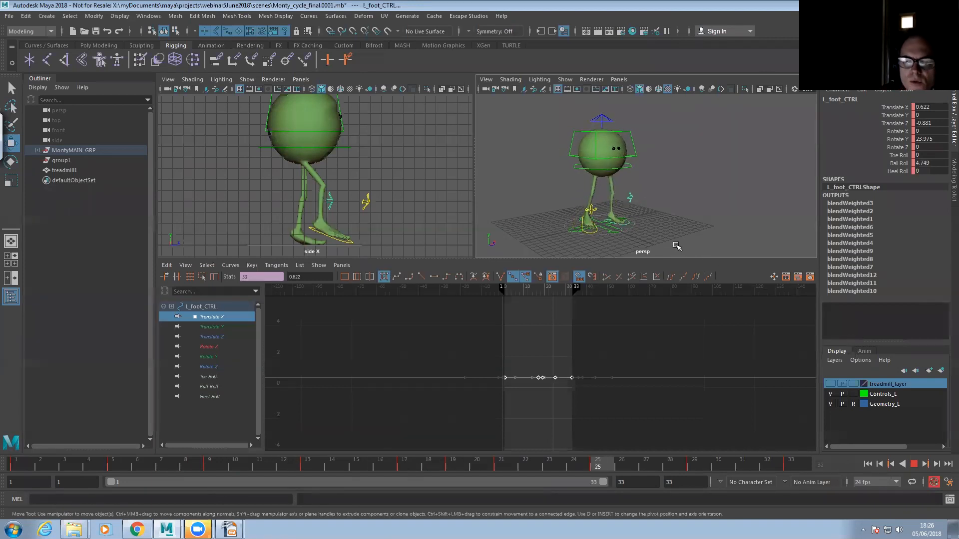
key(Escape)
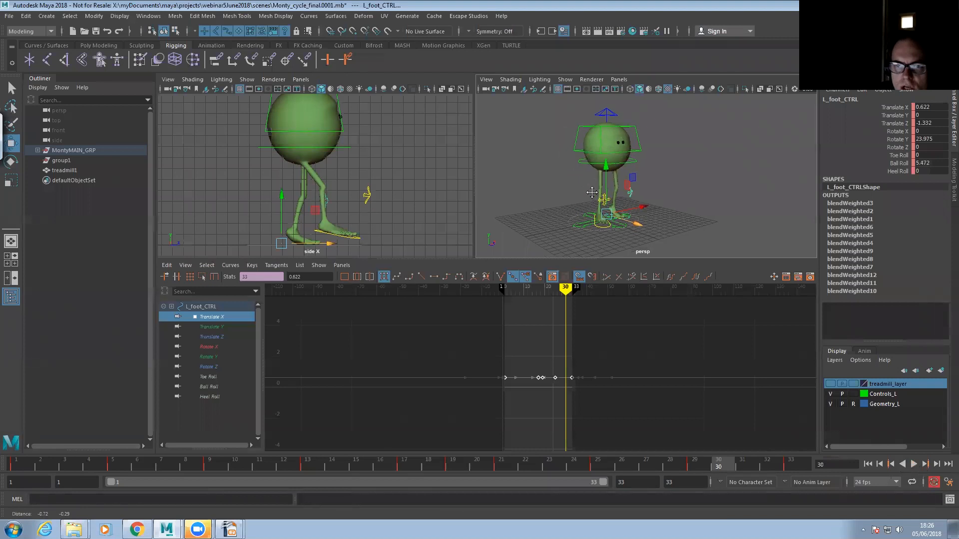
- Try moving the right knee control inward and outward to test the knee direction, undoing each move
scroll(624, 208, up, 3)
click(603, 197)
drag(631, 200, 666, 198)
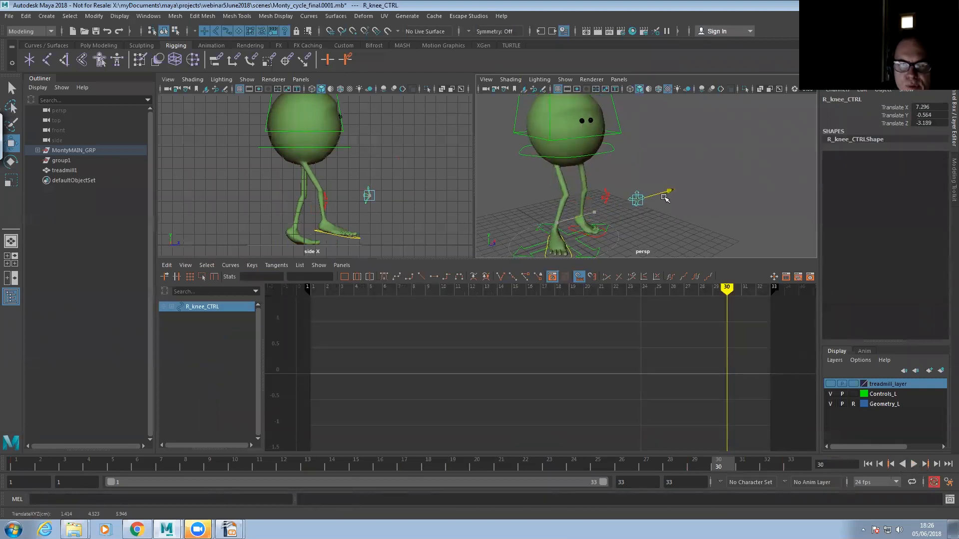
key(ctrl+z)
alt+drag(603, 213, 555, 205)
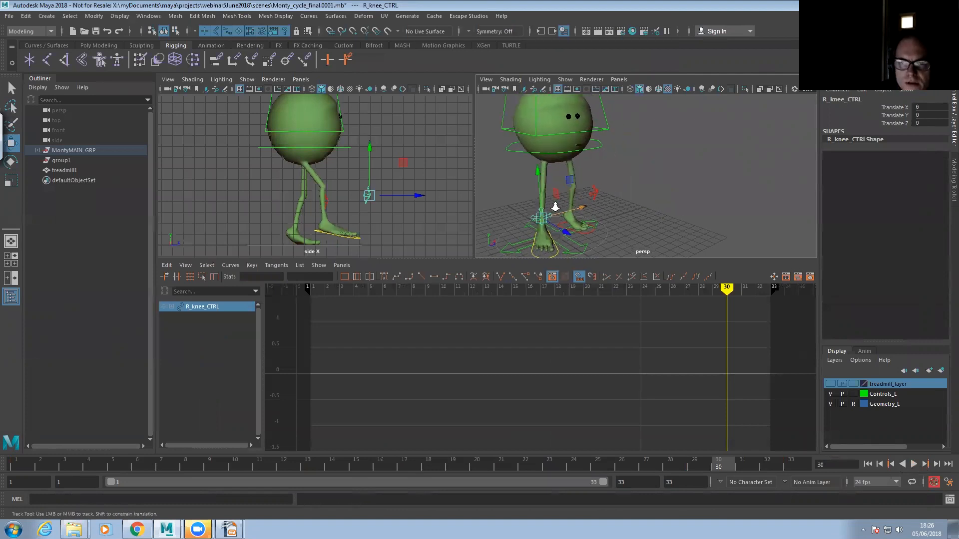
scroll(555, 210, down, 5)
alt+middle_drag(554, 213, 578, 202)
drag(579, 202, 614, 191)
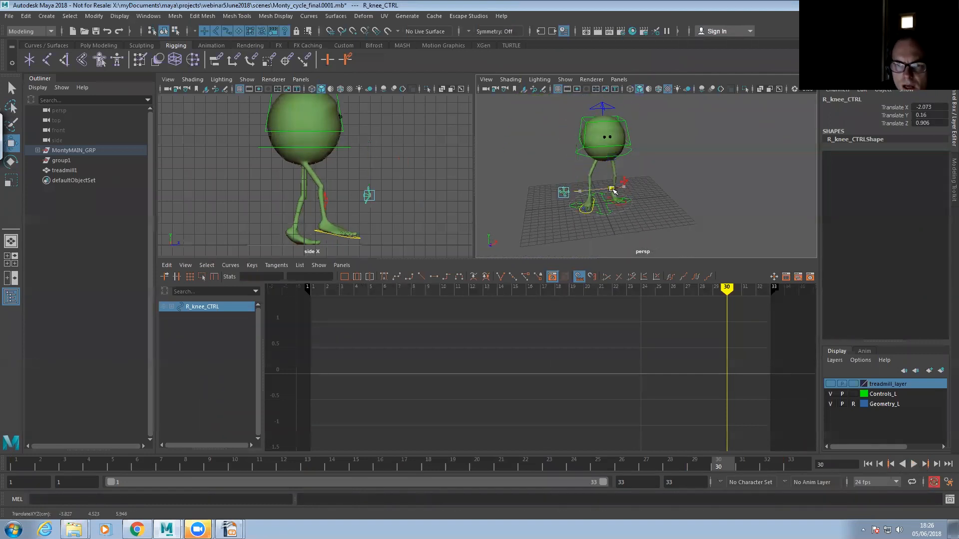
key(ctrl+z)
alt+drag(560, 224, 577, 199)
scroll(577, 200, up, 4)
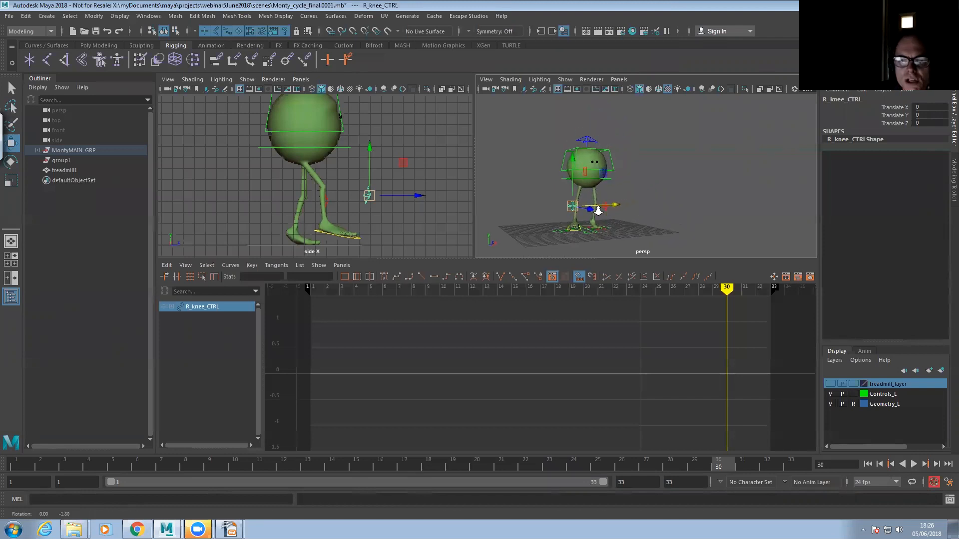
- Import the hat scene cowboyHatMaya2012.mb into the walk cycle scene
click(10, 17)
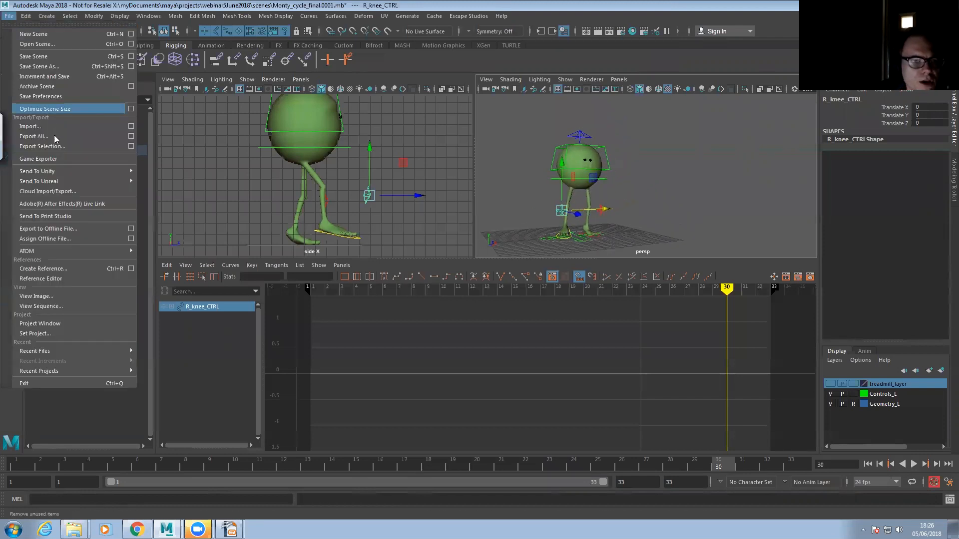
click(34, 127)
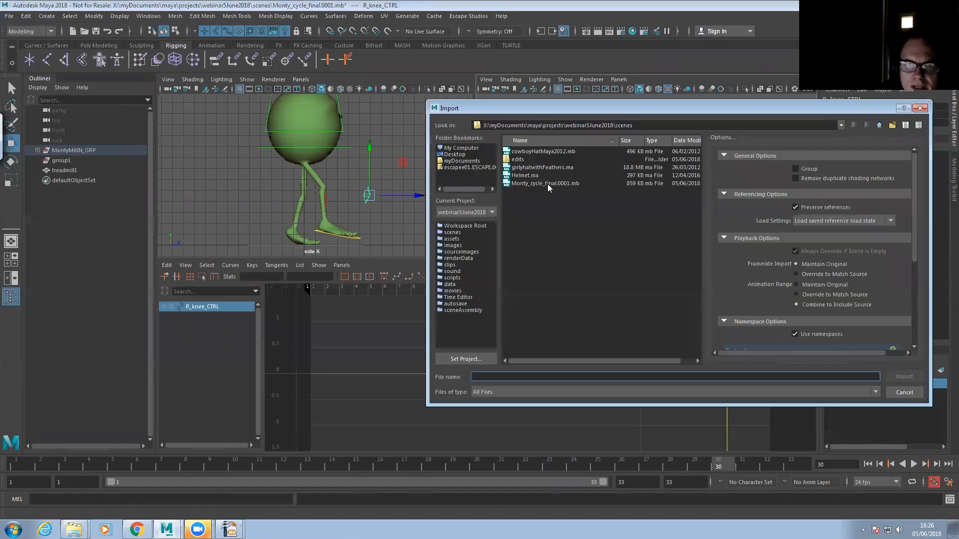
click(553, 151)
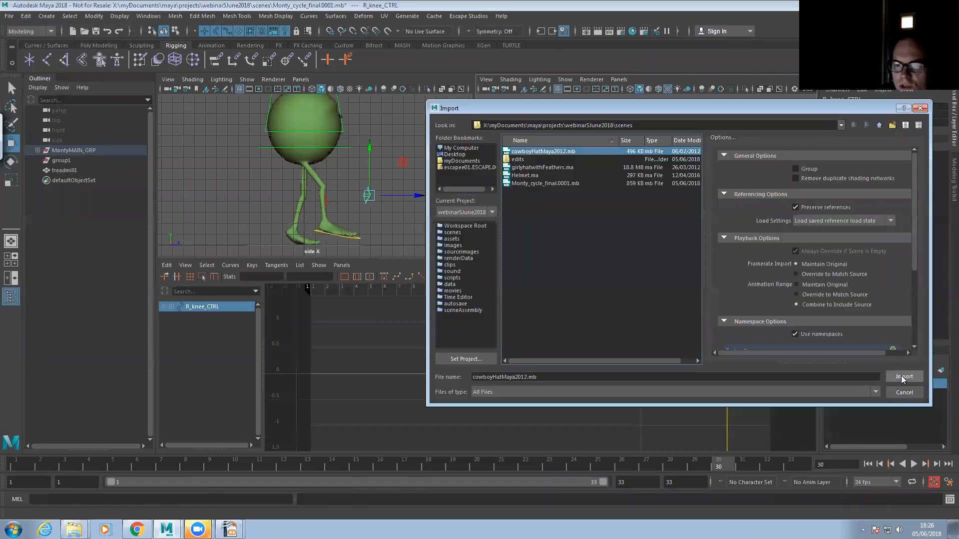
key(Return)
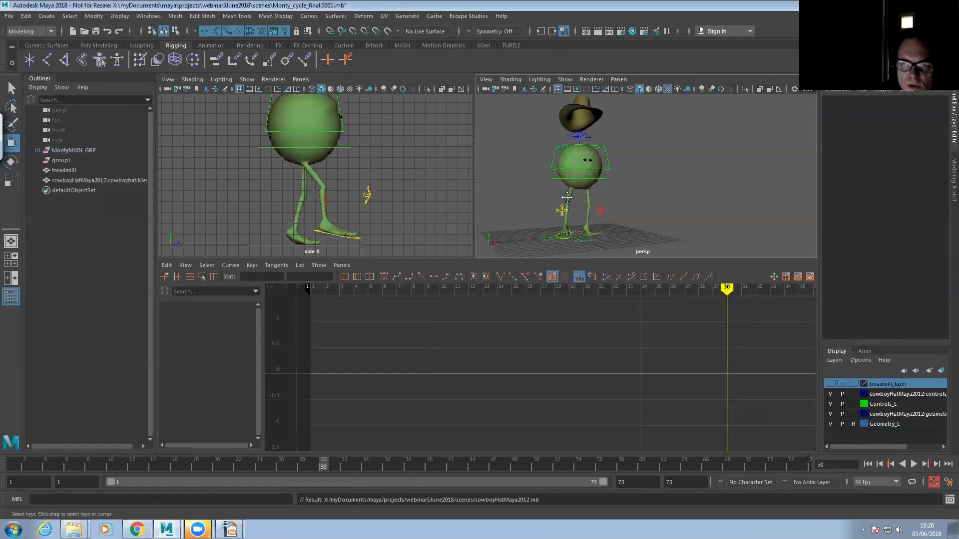
- Select the imported cowboy hat mesh above the character's head
scroll(567, 197, up, 5)
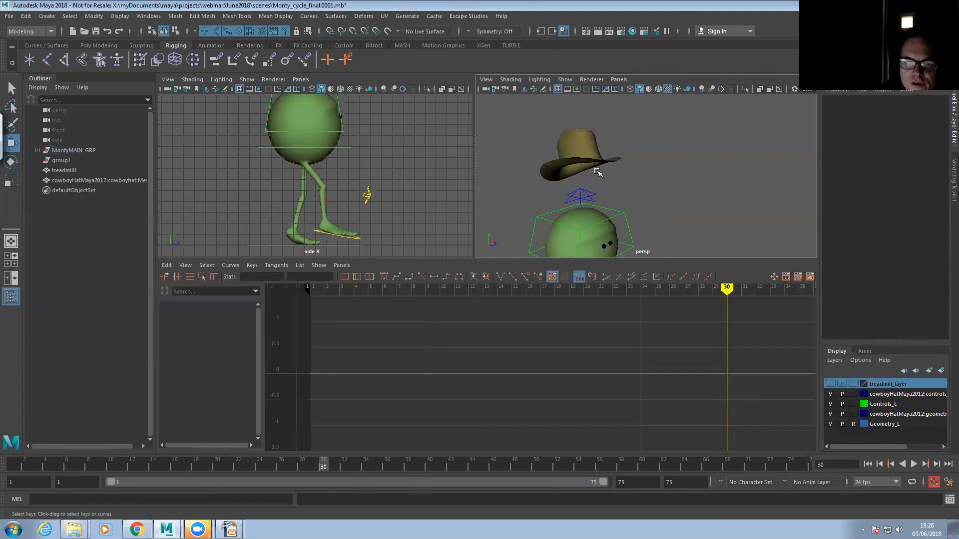
click(598, 172)
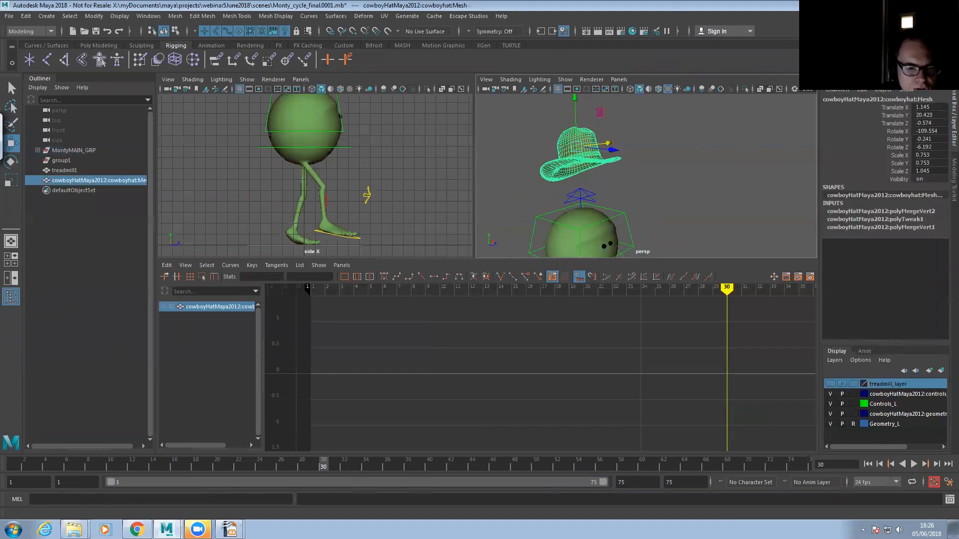
- Switch to Chrome, search Google for turbosquid in a new tab and open the TurboSquid website
key(alt+Tab)
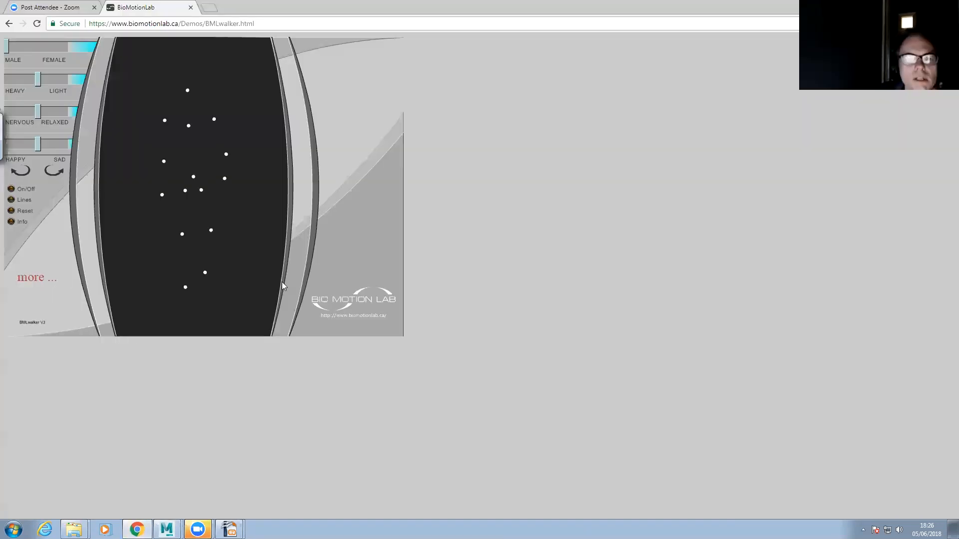
click(212, 11)
text(turk)
key(BackSpace)
text(bosquid)
key(Return)
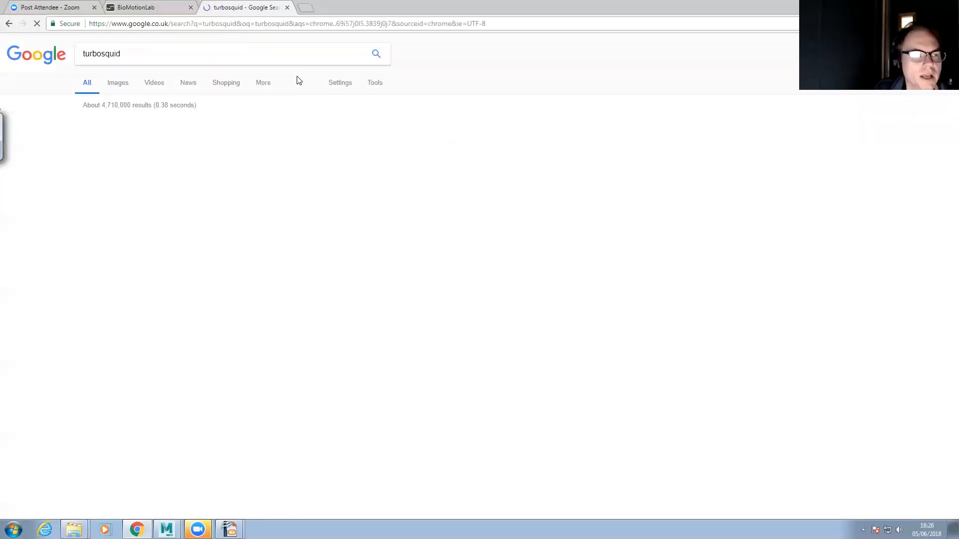
click(182, 129)
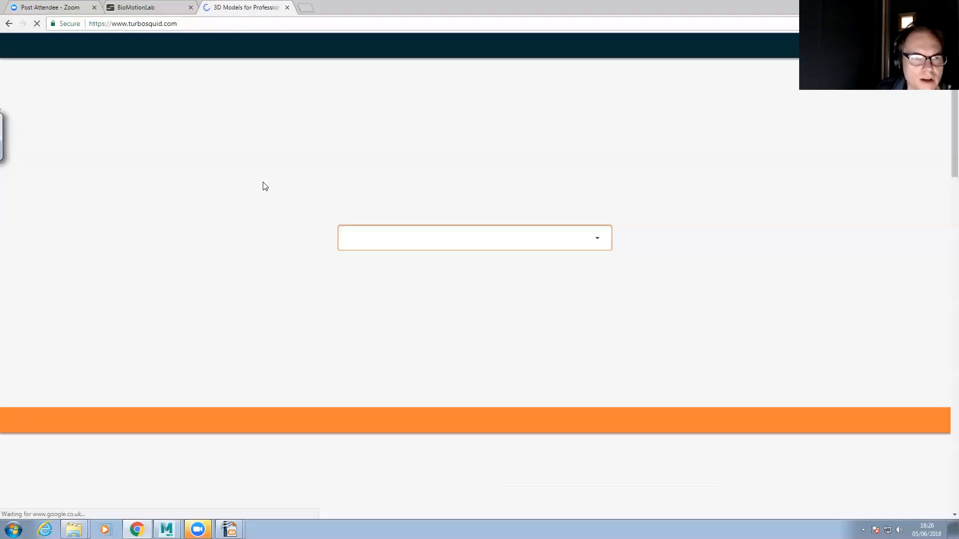
- Search TurboSquid's 3D models for "cowboy hat"
click(382, 232)
text(cowboy hat)
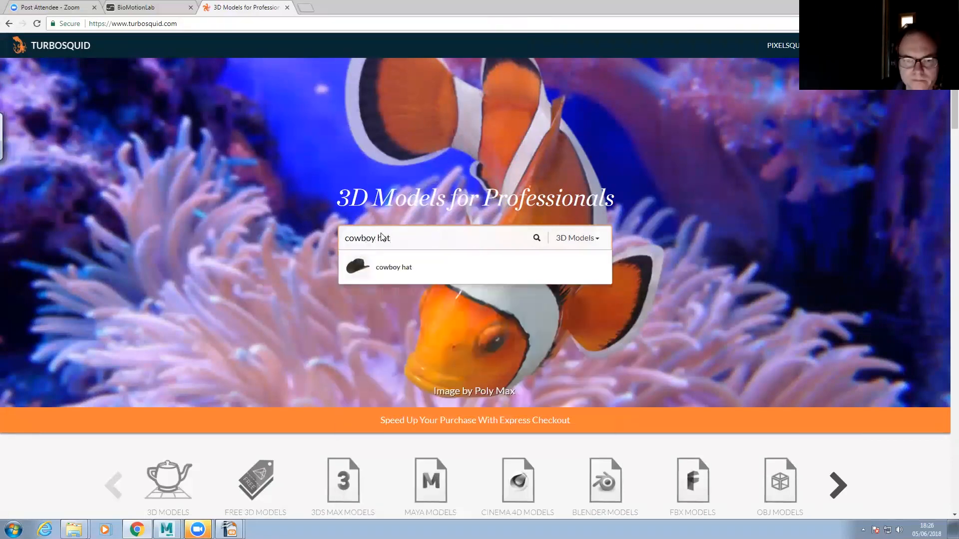
key(Return)
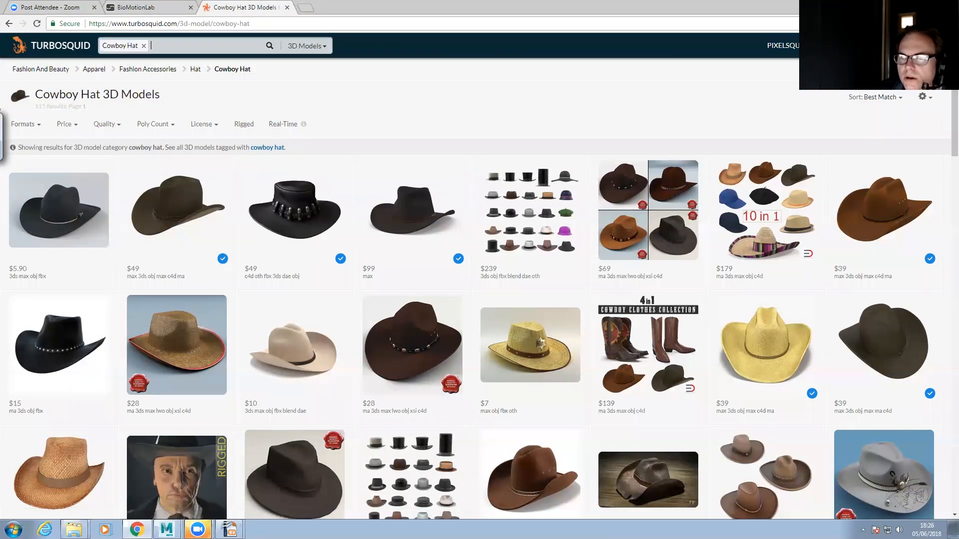
- Sort the cowboy hat models by Lower Prices and open the page of the first free hat
drag(829, 6, 791, 37)
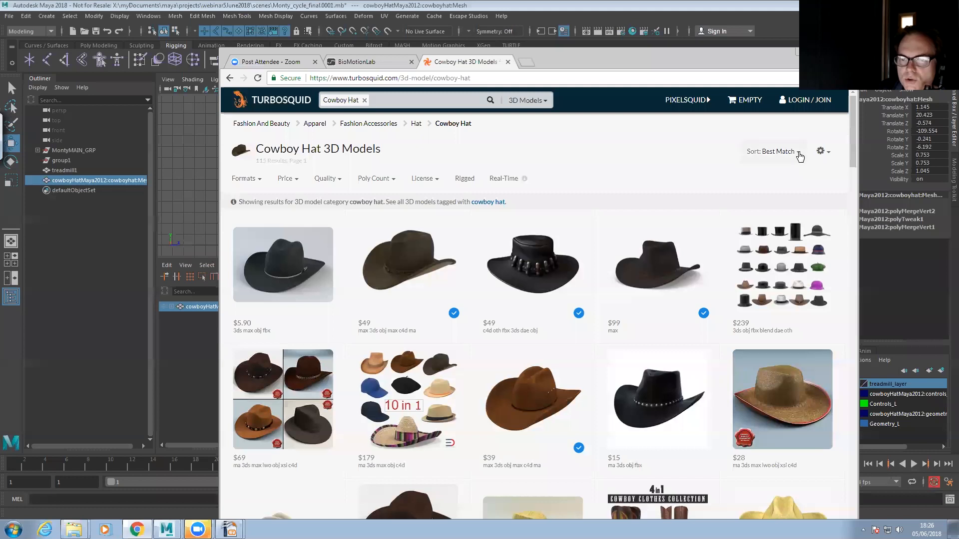
click(797, 158)
click(770, 195)
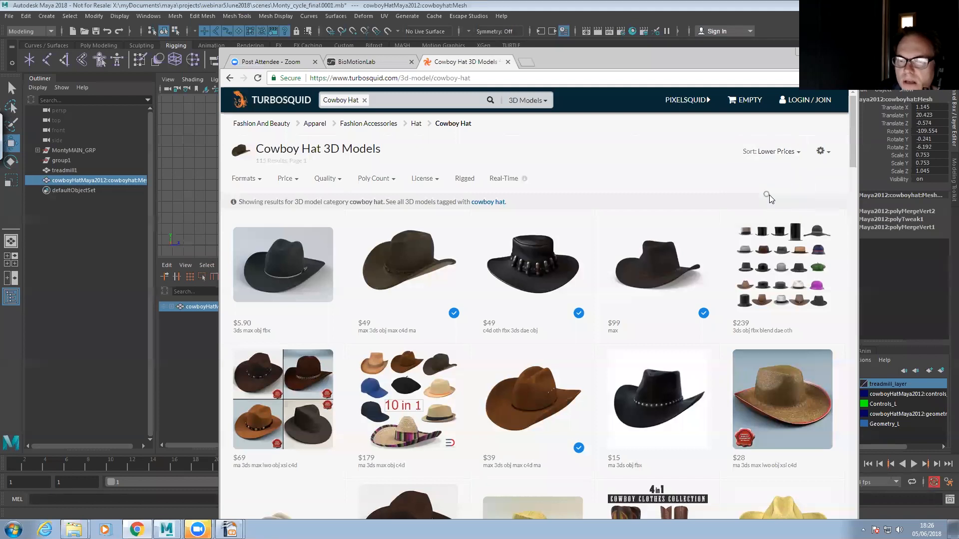
drag(854, 150, 854, 160)
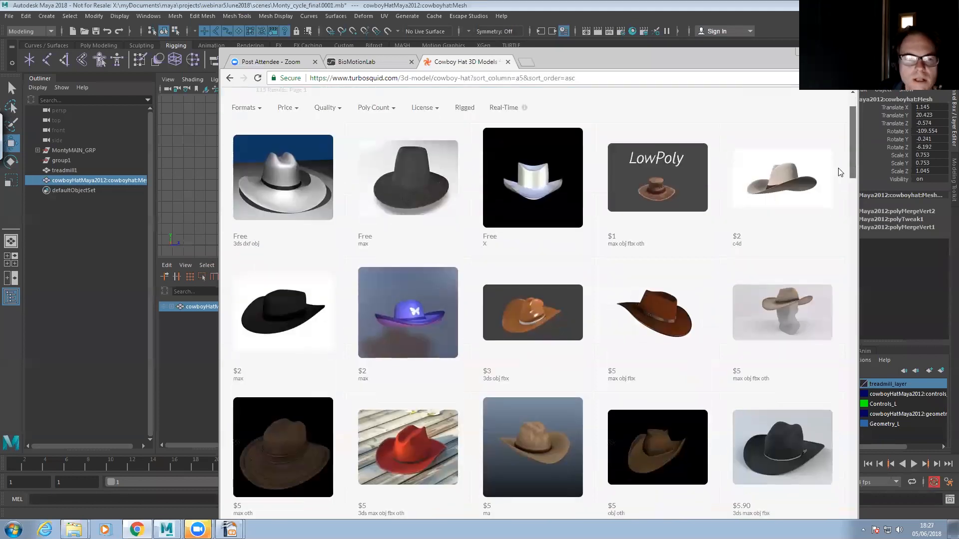
click(285, 206)
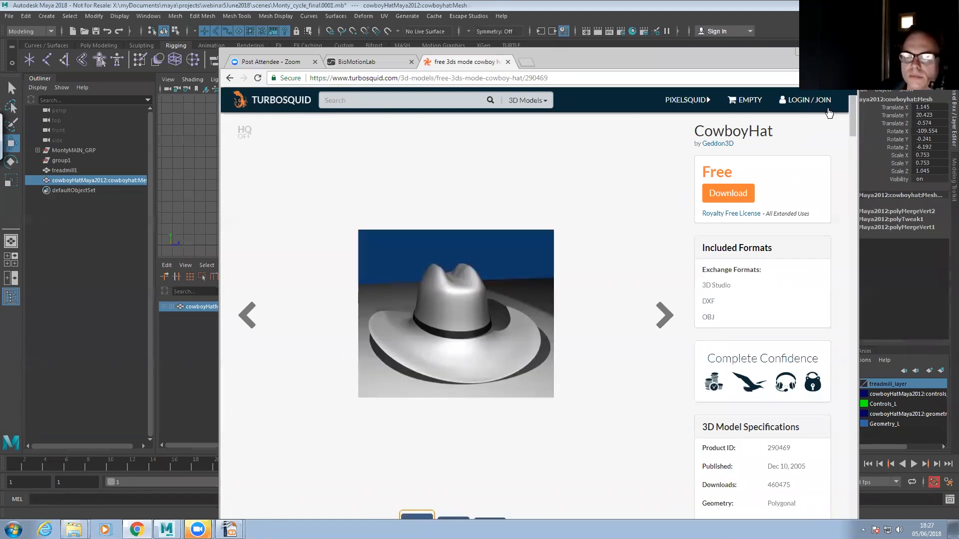
- Switch back to Maya and, at frame 1, lower the hat onto the character's head to a Translate Y of about 15.56
drag(732, 55, 641, 58)
click(711, 56)
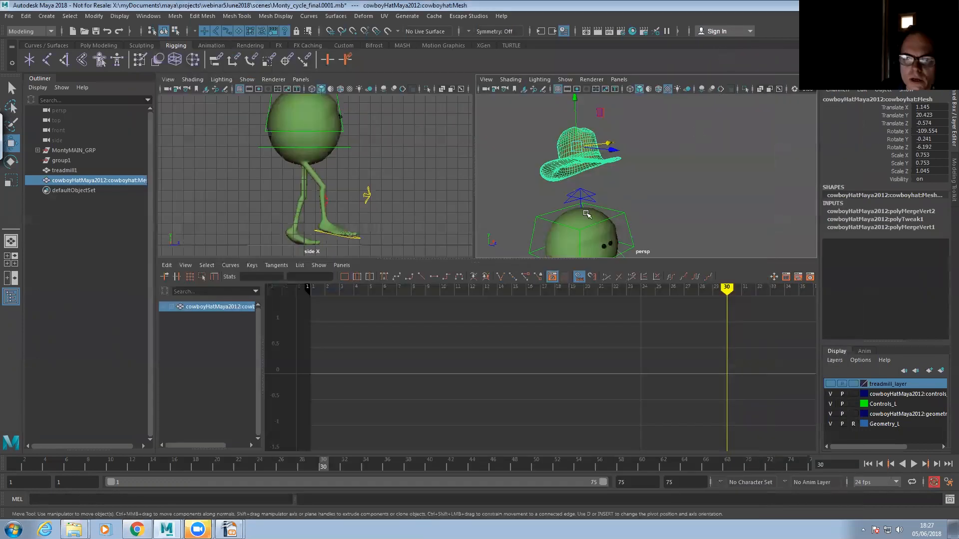
mouse_move(597, 180)
alt+middle_down()
mouse_move(611, 173)
mouse_move(614, 187)
alt+middle_up()
click(11, 468)
scroll(614, 188, down, 5)
alt+drag(614, 187, 552, 180)
drag(631, 117, 631, 141)
alt+drag(505, 186, 593, 182)
alt+middle_drag(592, 182, 569, 173)
alt+right_drag(570, 172, 676, 197)
alt+drag(676, 197, 694, 189)
- Scale the hat up proportionally to about 1.24 in X and Y and 1.73 in Z
drag(900, 156, 894, 172)
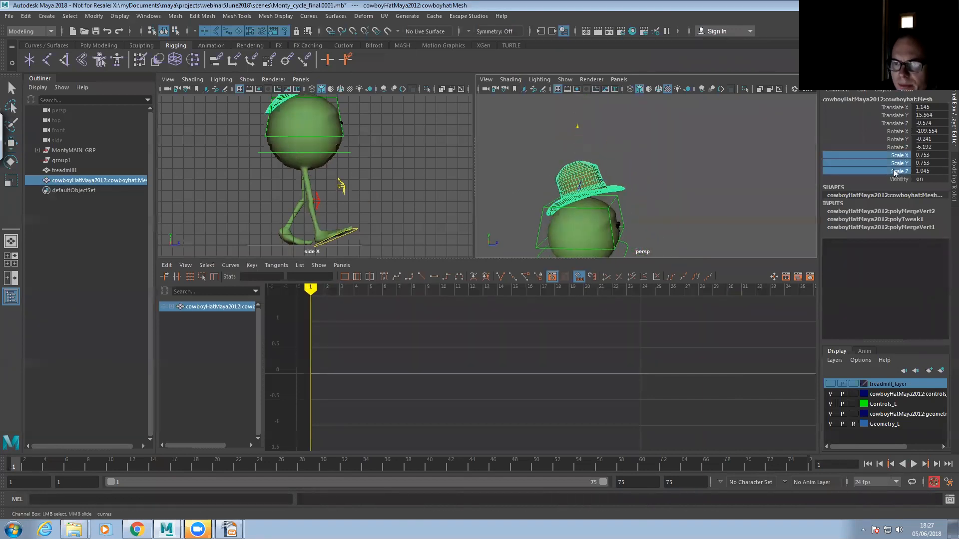
click(10, 181)
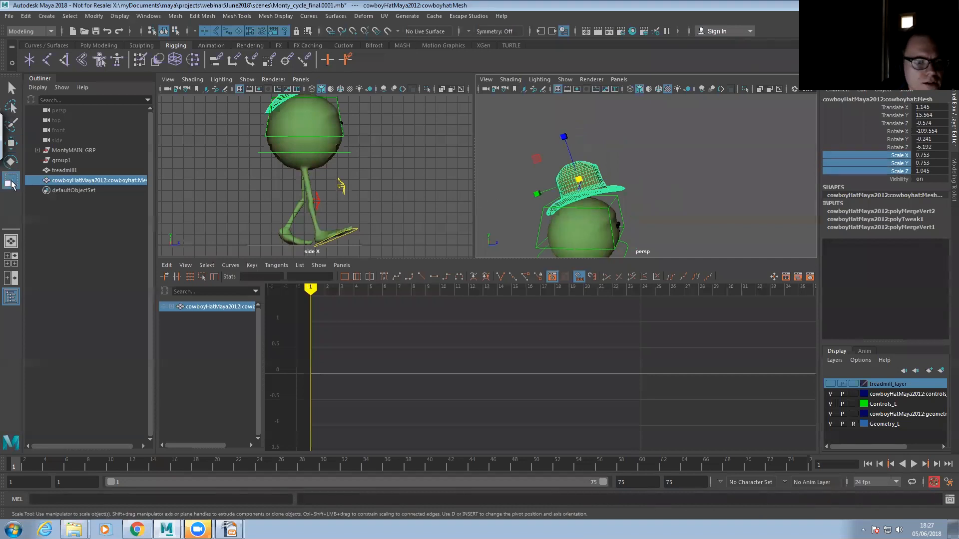
mouse_move(574, 186)
alt+mouse_down()
mouse_move(619, 173)
mouse_move(590, 191)
mouse_move(568, 188)
alt+mouse_up()
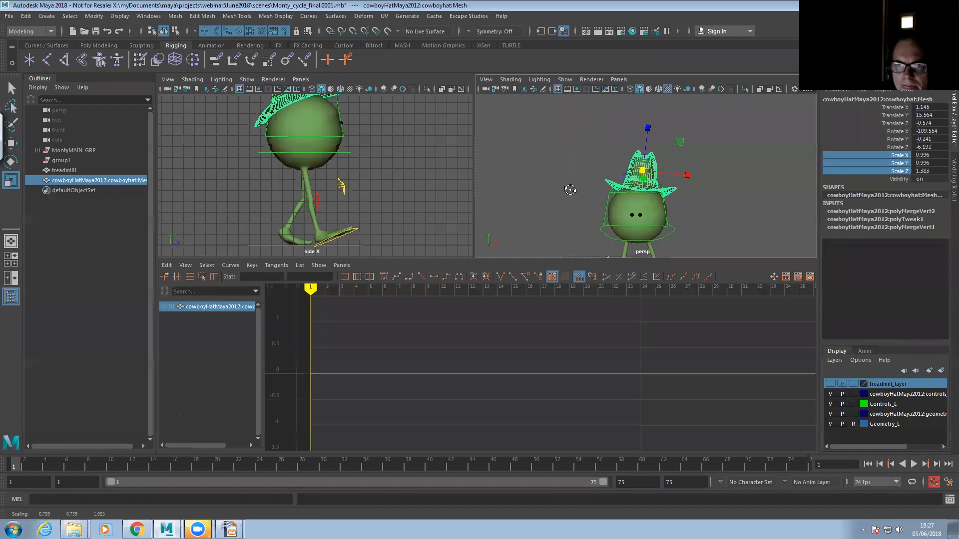
drag(637, 171, 660, 174)
- Fit the hat onto the head by moving it to about 1.0, 14.9, -1.42 in Translate X, Y and Z
key(w)
alt+drag(540, 215, 668, 205)
alt+middle_drag(633, 205, 646, 202)
alt+right_drag(647, 201, 647, 185)
drag(652, 176, 499, 213)
drag(637, 139, 635, 134)
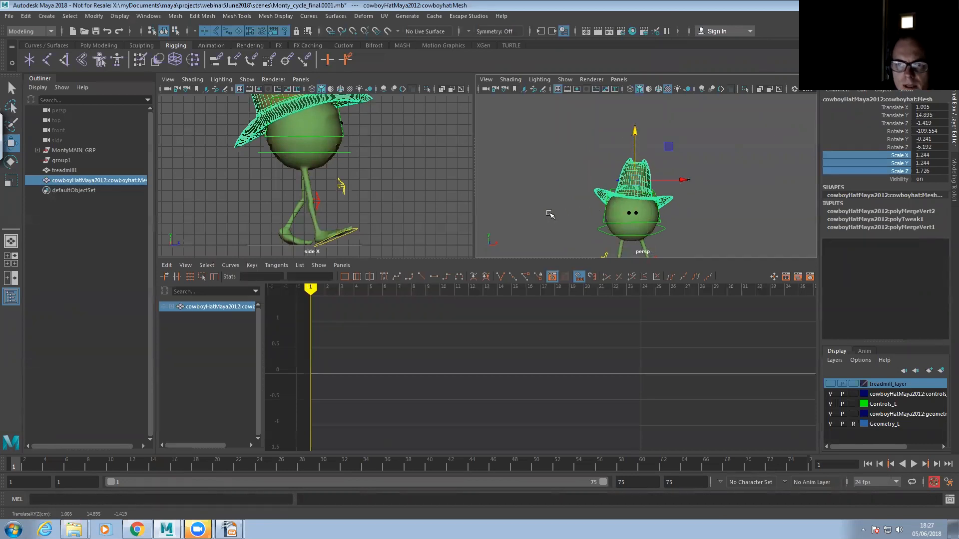
- Parent the hat to the squash control inside its crown using wireframe display, and restore shaded display
alt+right_drag(551, 214, 580, 227)
alt+drag(580, 227, 626, 228)
alt+right_drag(626, 228, 658, 218)
alt+drag(636, 216, 649, 214)
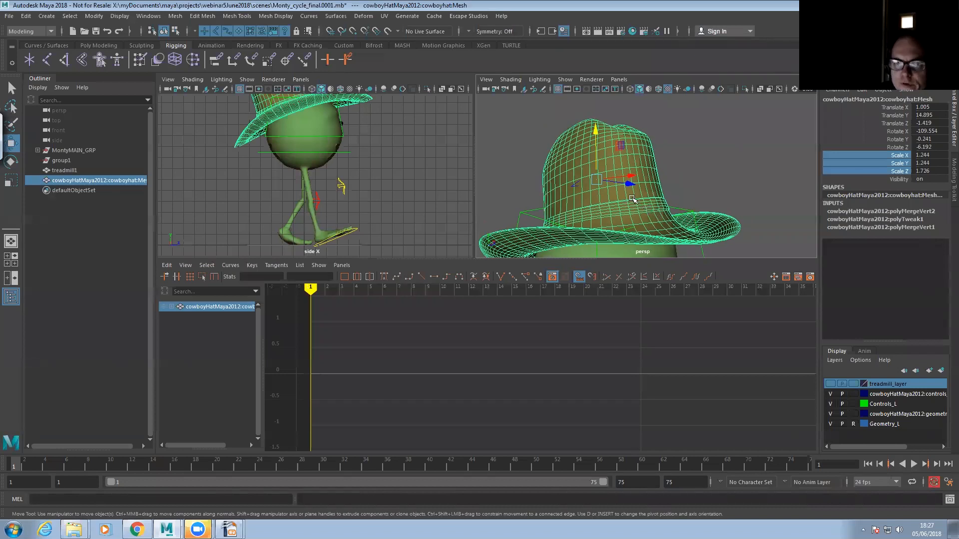
key(4)
alt+drag(626, 206, 746, 227)
alt+right_drag(747, 227, 728, 218)
mouse_move(728, 218)
alt+mouse_down()
mouse_move(709, 214)
mouse_move(715, 207)
alt+mouse_up()
alt+right_drag(715, 208, 766, 221)
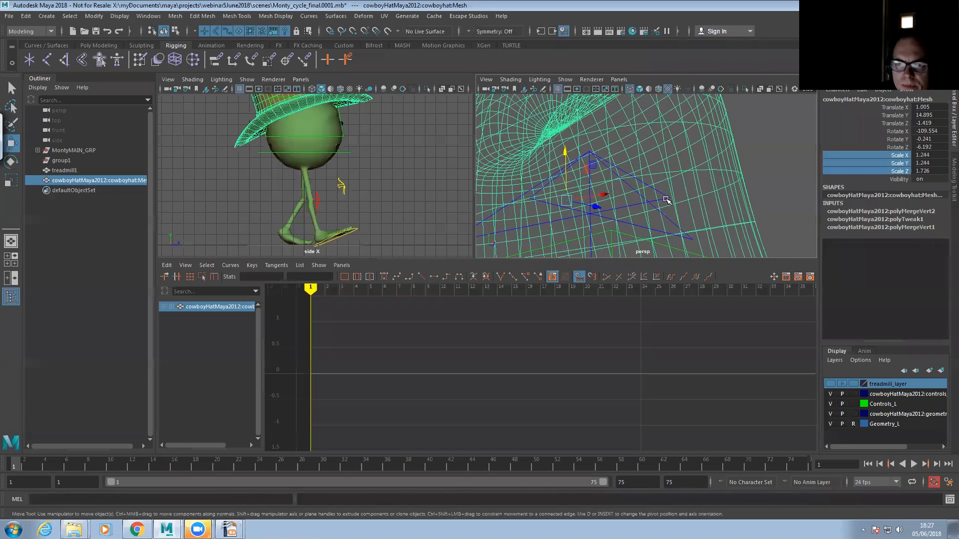
click(664, 199)
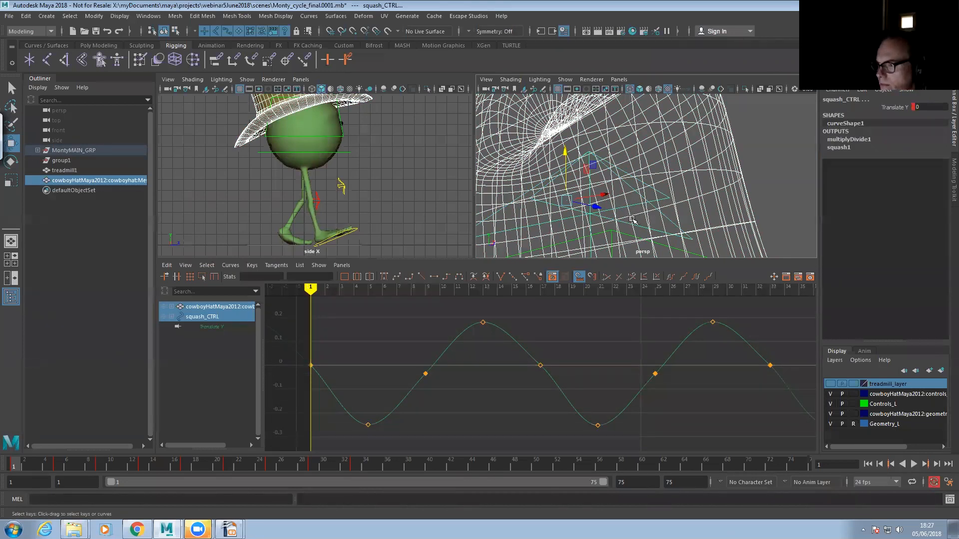
click(632, 219)
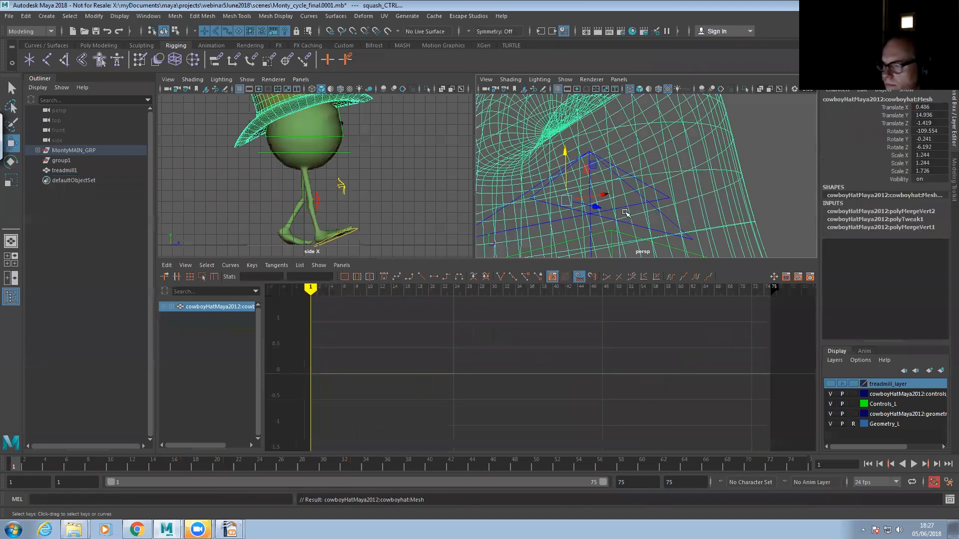
key(f)
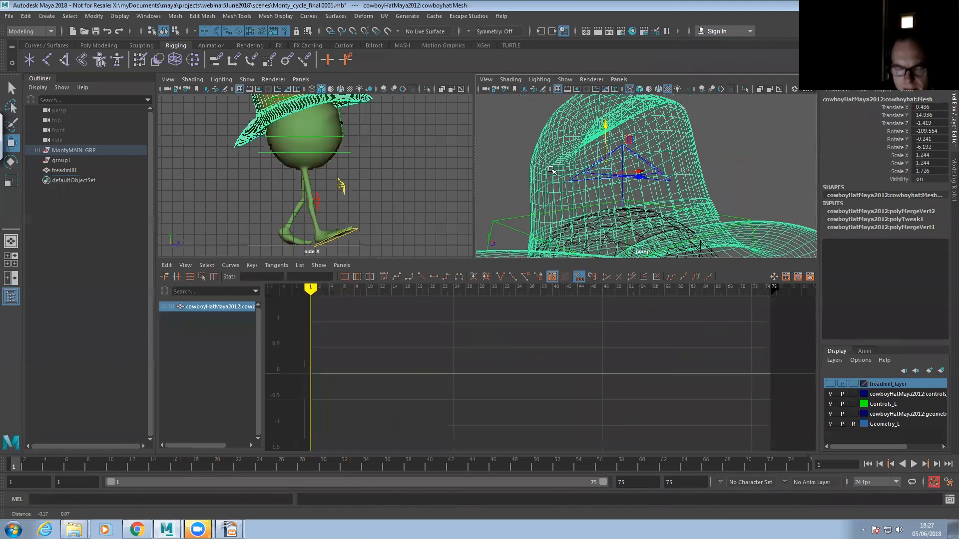
key(5)
scroll(725, 168, down, 3)
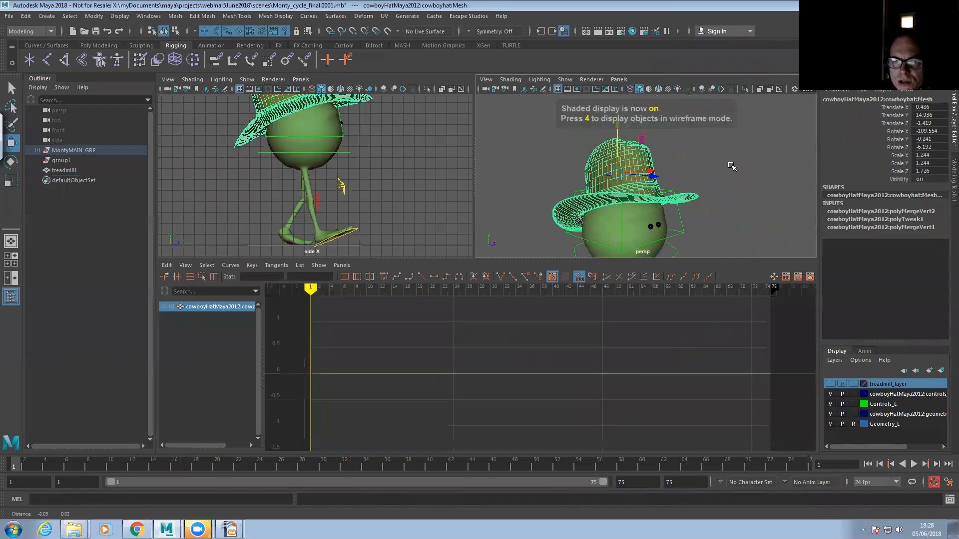
- Deselect the hat and play the walk cycle, checking from the front how the hat follows the head
click(685, 187)
scroll(685, 188, down, 3)
click(911, 464)
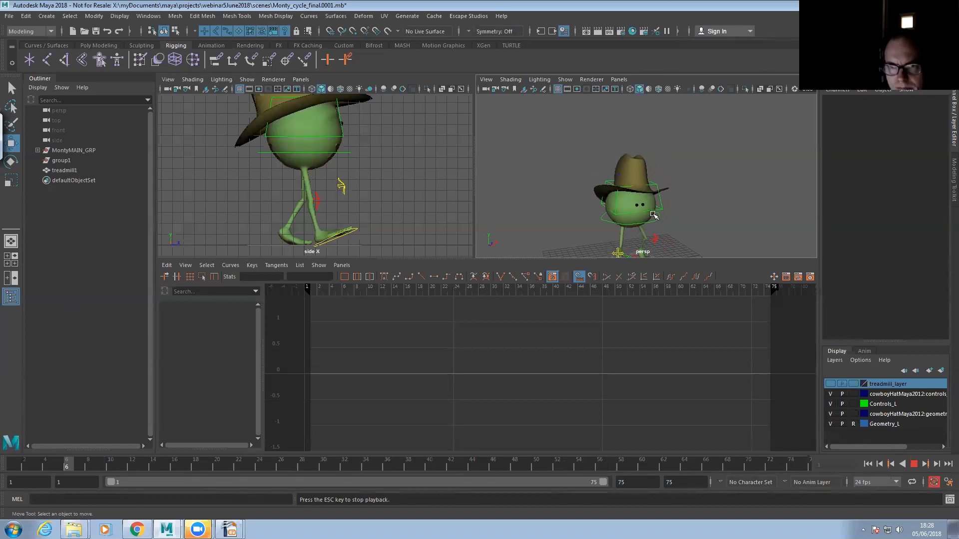
alt+drag(665, 210, 596, 209)
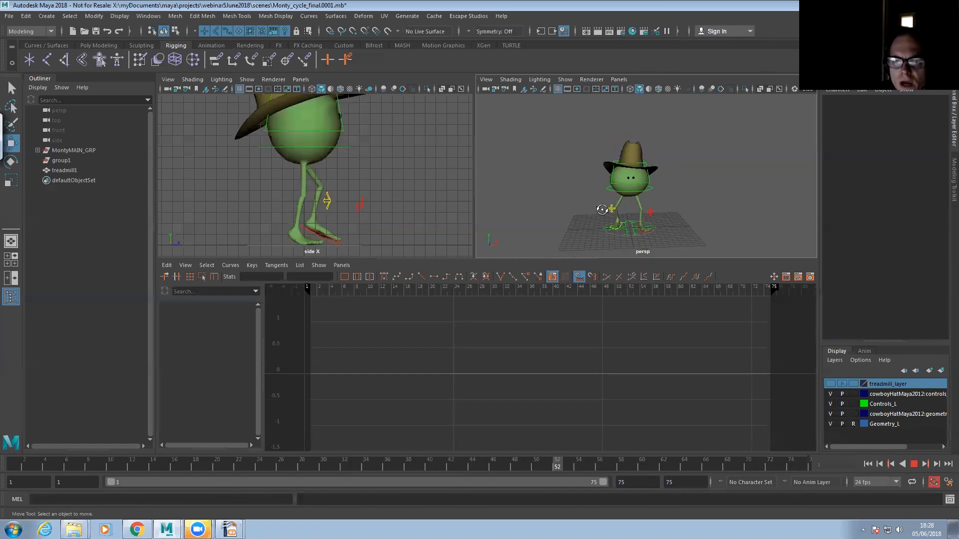
click(913, 466)
- Isolate the root control's Translate X curve in the Graph Editor at frame 1 and select its key at frame 13
alt+right_drag(624, 208, 667, 207)
click(655, 194)
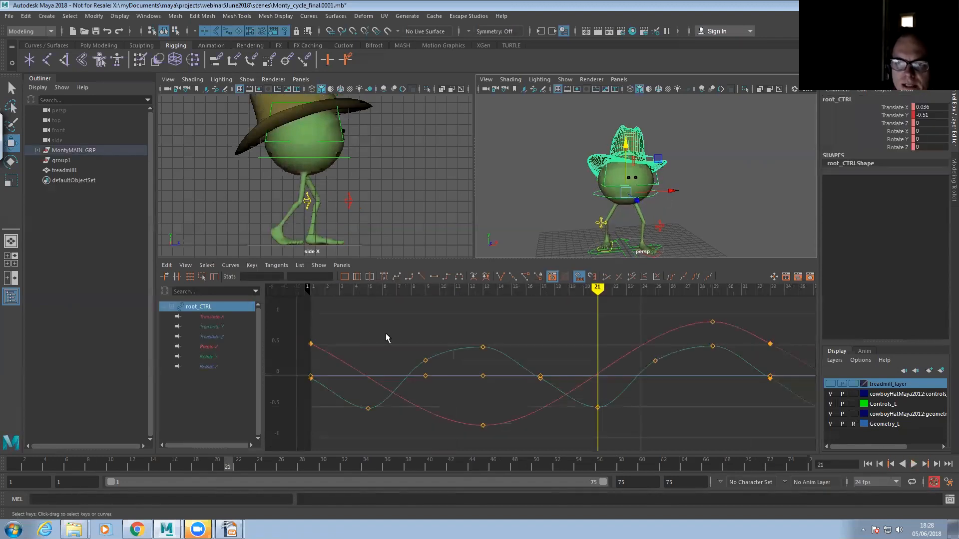
click(215, 318)
click(20, 463)
scroll(537, 369, down, 5)
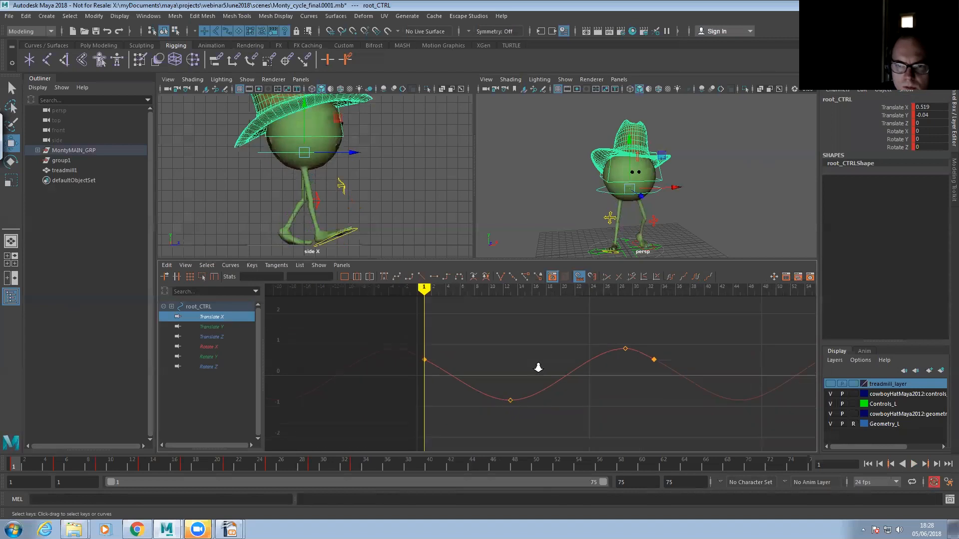
drag(496, 386, 520, 414)
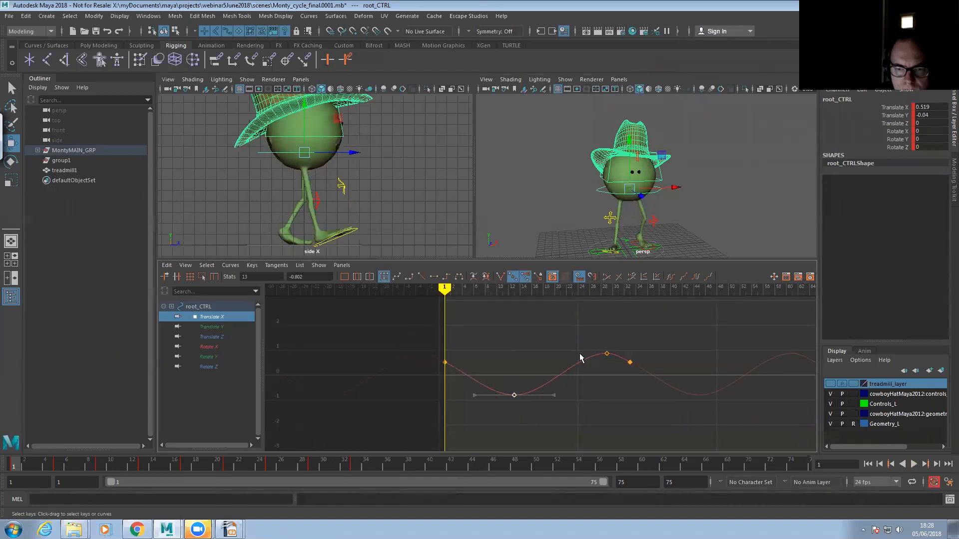
- Widen root_CTRL's Translate X sway: about -1.12 at frame 13, about 0.82 at frames 1 and 33, and a higher peak at frame 29
drag(37, 466, 143, 467)
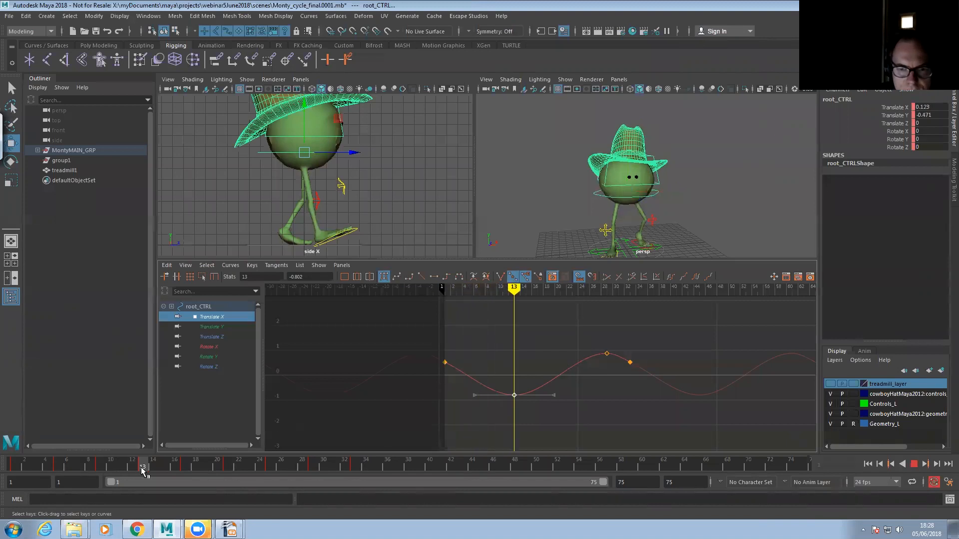
shift+middle_drag(481, 415, 486, 423)
drag(619, 367, 619, 367)
shift+middle_drag(591, 392, 600, 372)
drag(439, 355, 643, 372)
shift+middle_drag(615, 375, 616, 363)
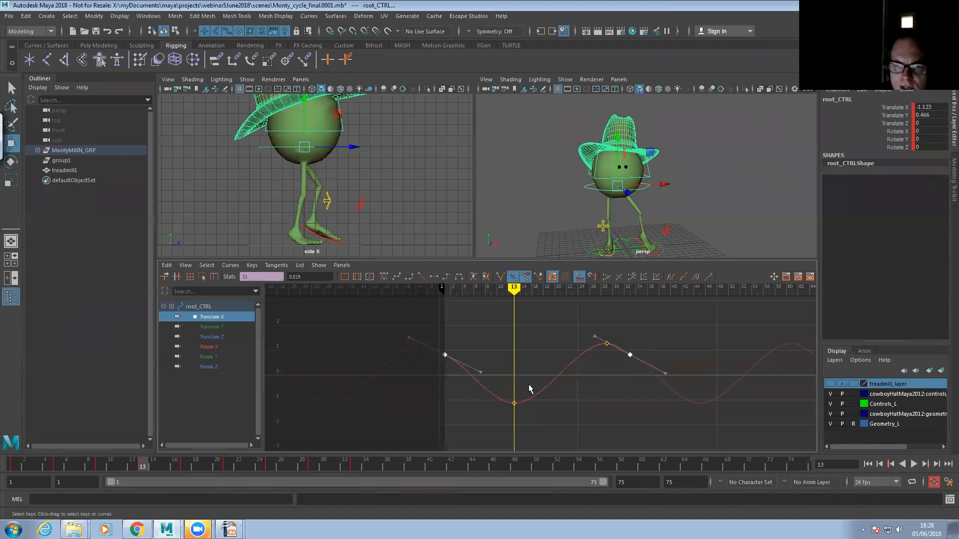
- Play back the walk with NURBS curves hidden in the perspective view, and show the curves again
click(912, 465)
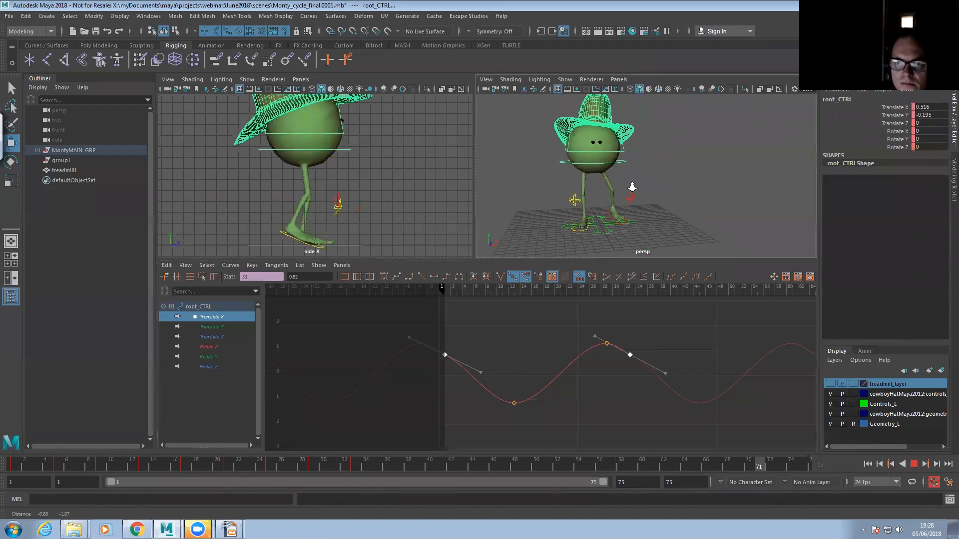
click(511, 139)
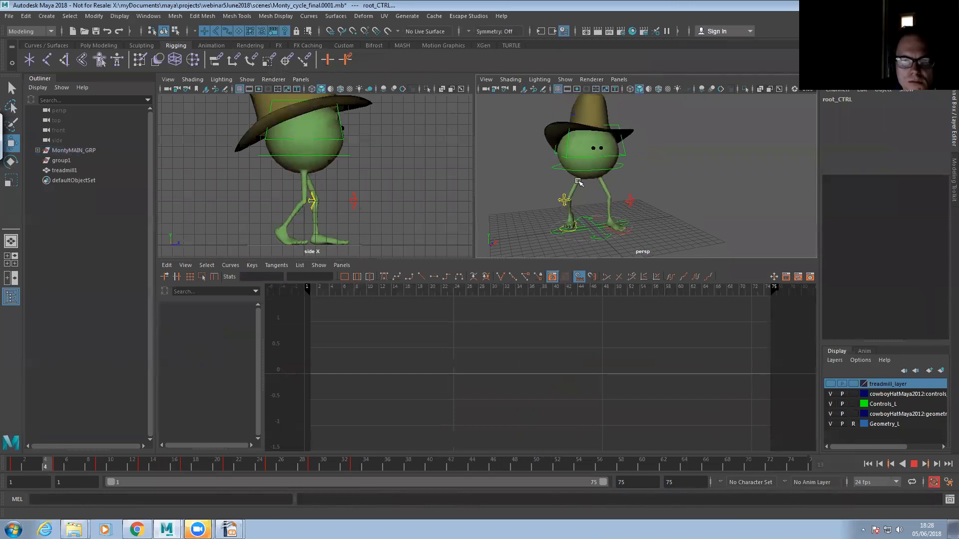
click(564, 79)
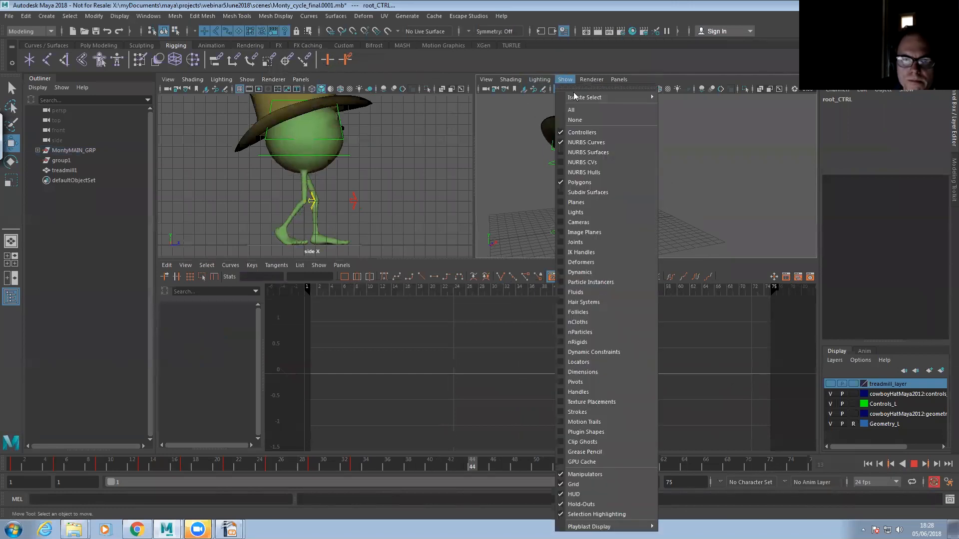
click(579, 144)
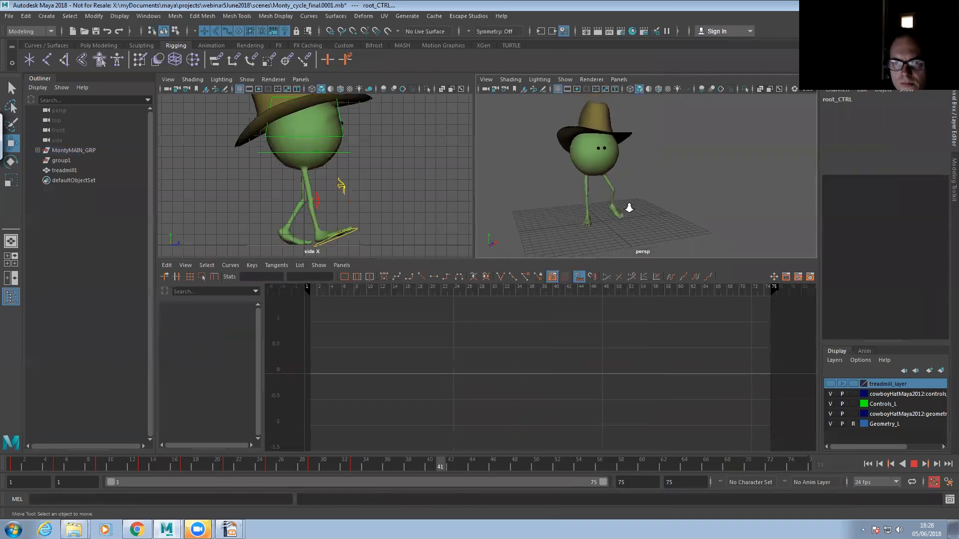
click(914, 465)
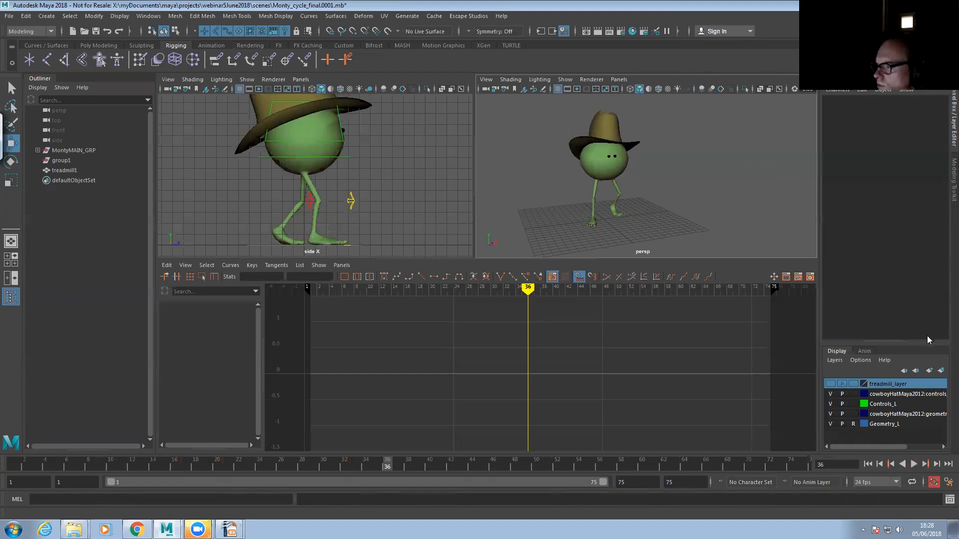
click(913, 464)
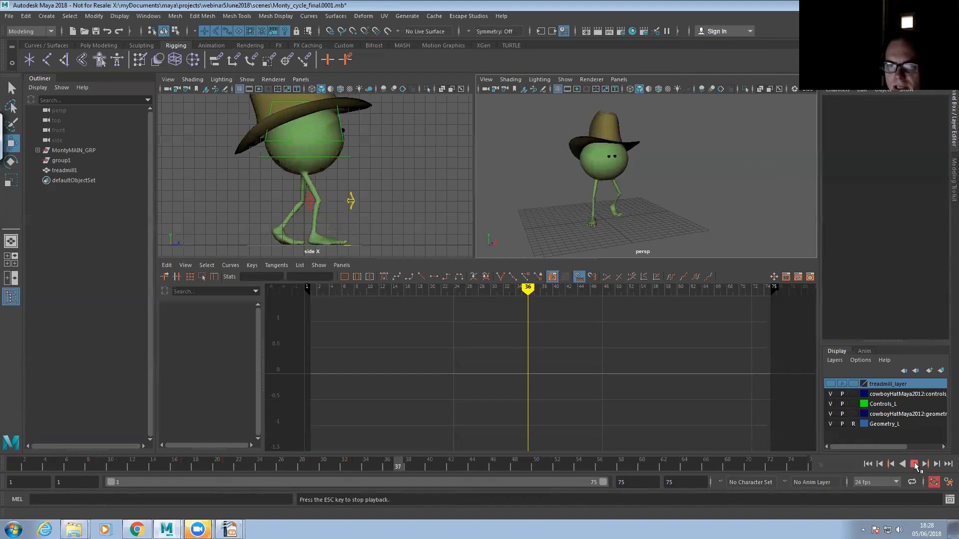
click(565, 80)
click(578, 143)
- Rotate root_CTRL about its Y axis to about -7.9 at frame 1
click(620, 176)
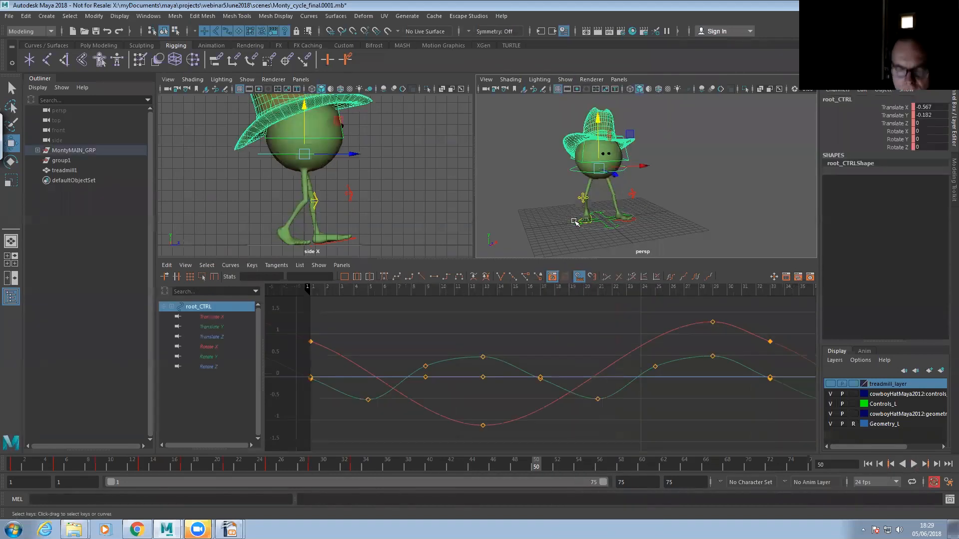
key(e)
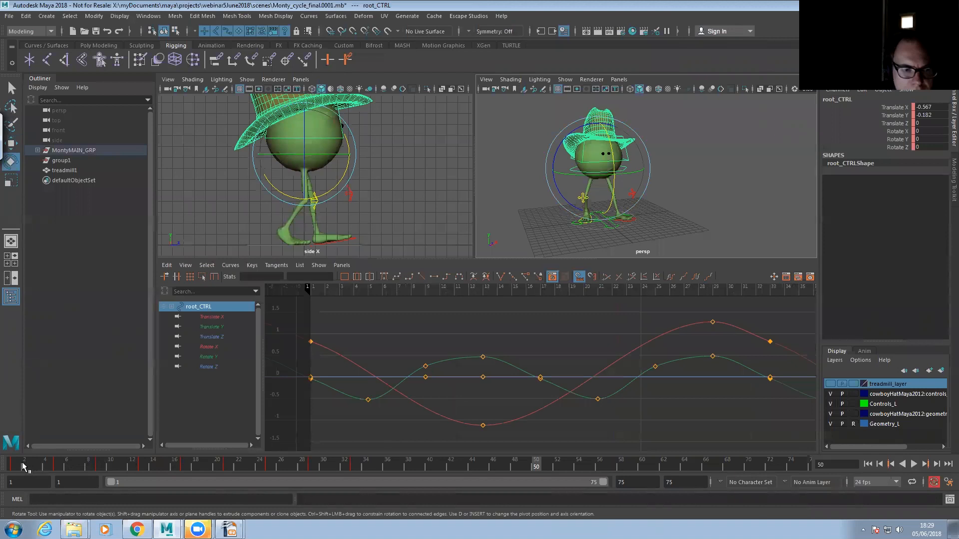
drag(22, 466, 11, 467)
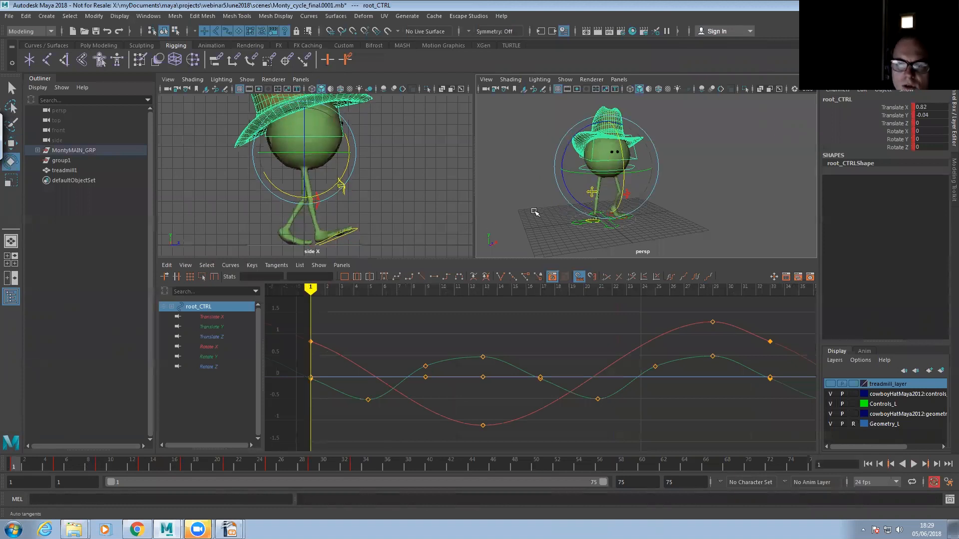
alt+drag(535, 215, 529, 228)
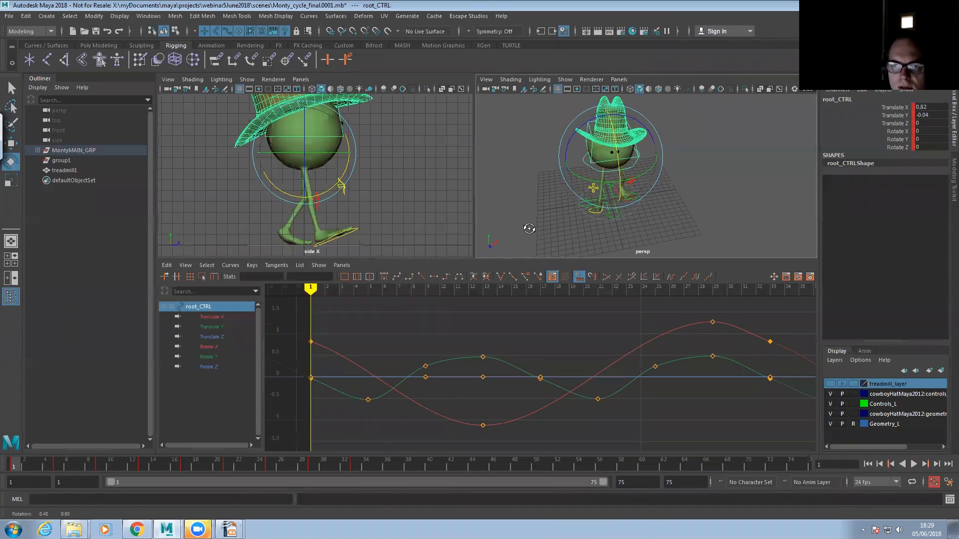
drag(644, 174, 597, 214)
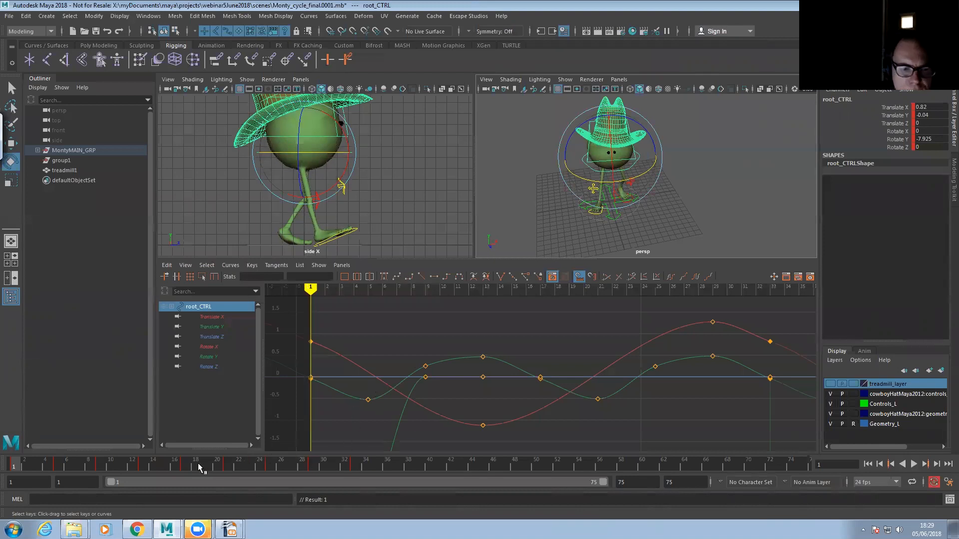
- Rotate root_CTRL about Y to about -3.4 at frame 33 and about 10.7 at frame 17
click(356, 466)
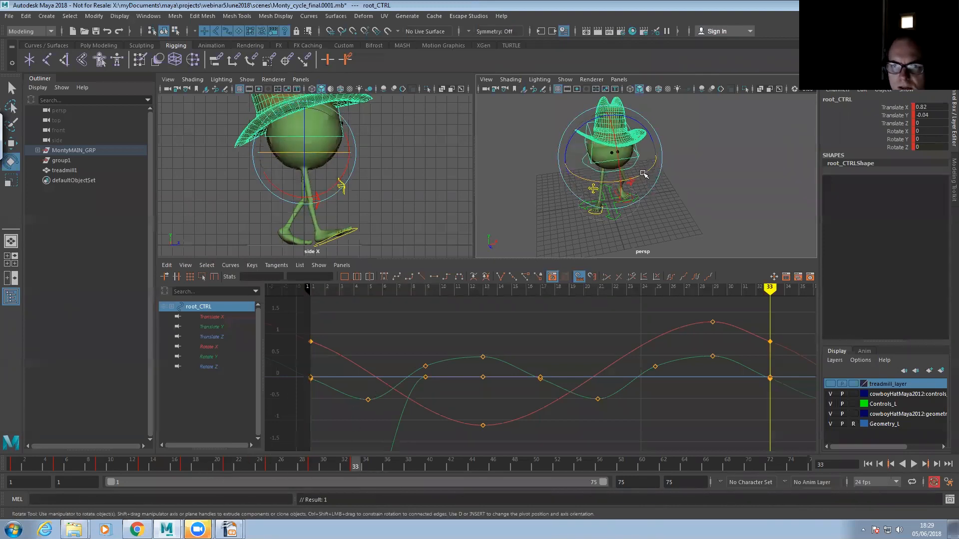
drag(634, 182, 634, 181)
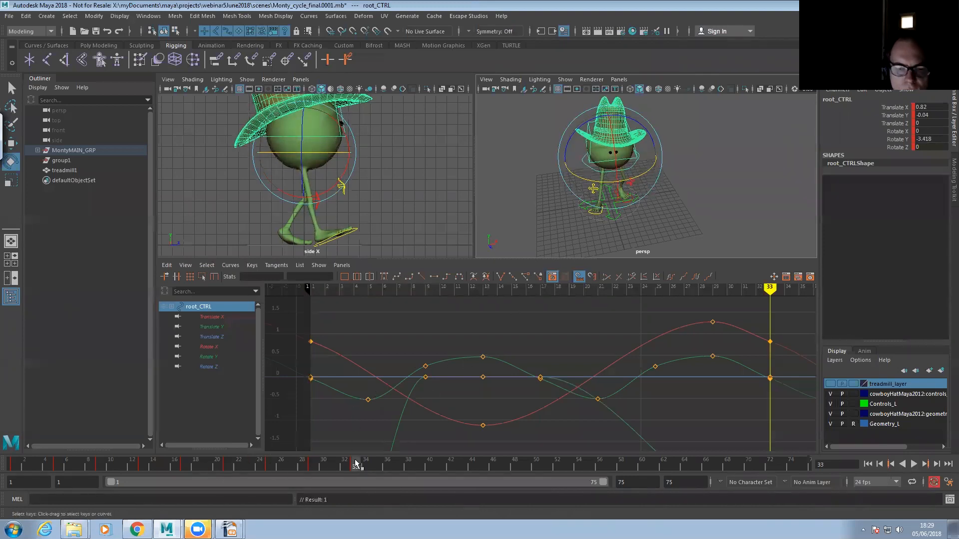
click(184, 467)
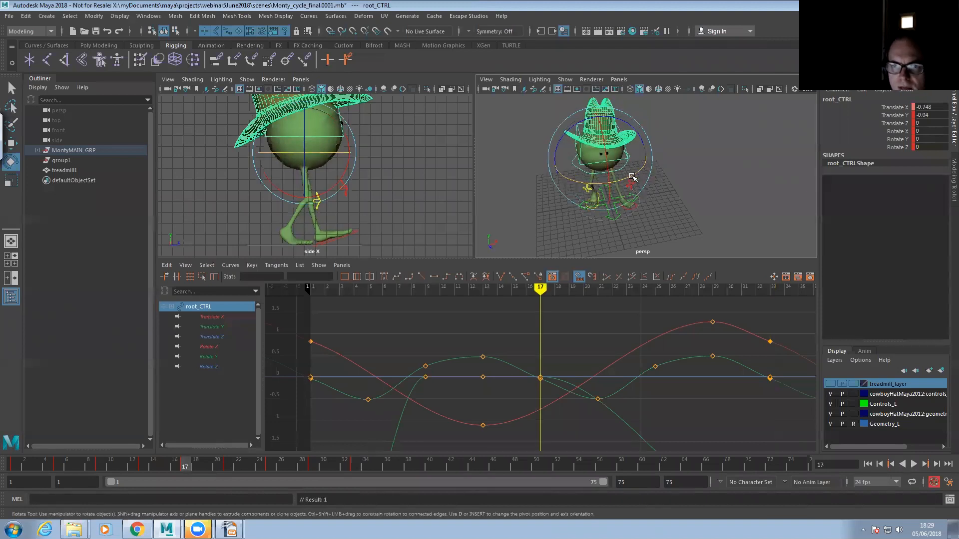
drag(632, 177, 627, 174)
- Isolate root_CTRL's Rotate Y curve and delete its flat keys at frames 9 and 13
click(222, 358)
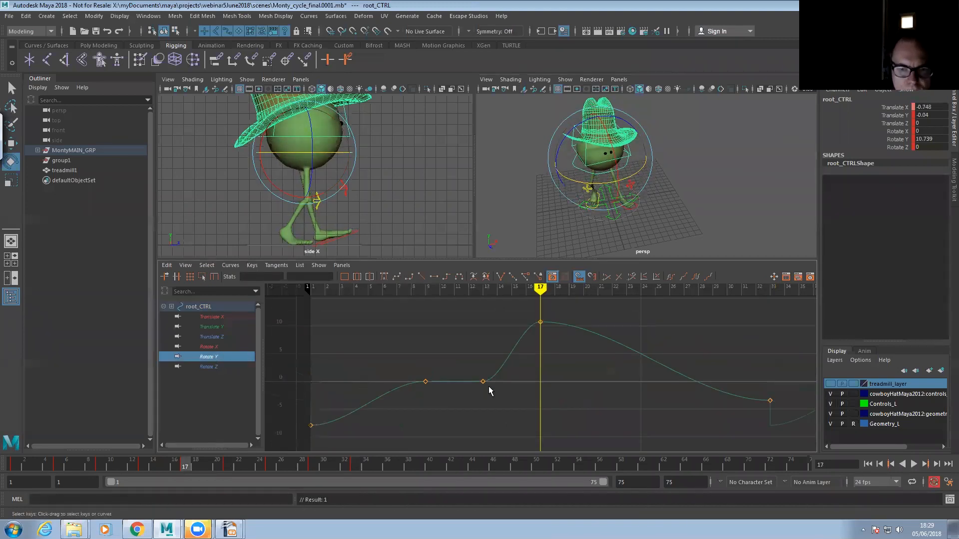
drag(392, 368, 548, 402)
key(Delete)
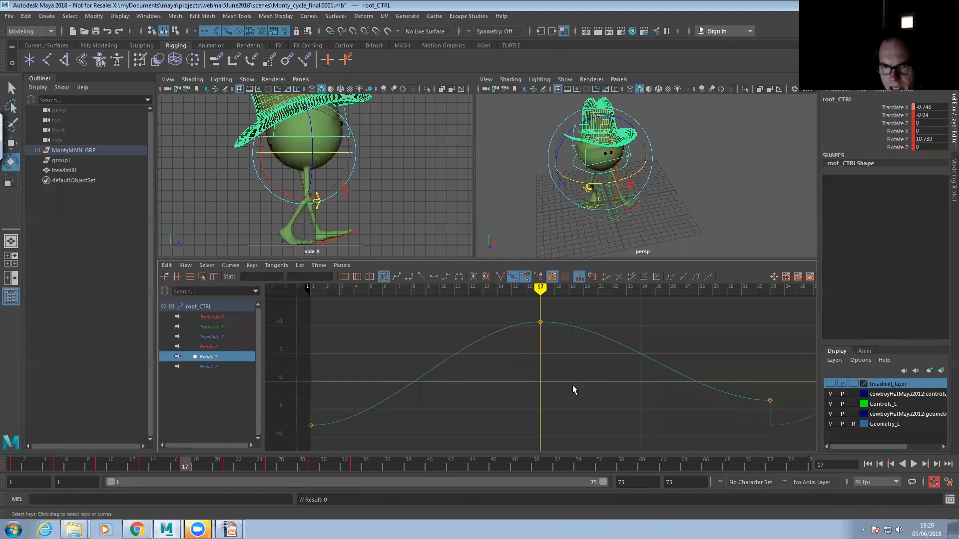
- Lower the frame 33 Rotate Y key to about -7.75 and play back the walk
key(a)
drag(634, 368, 687, 401)
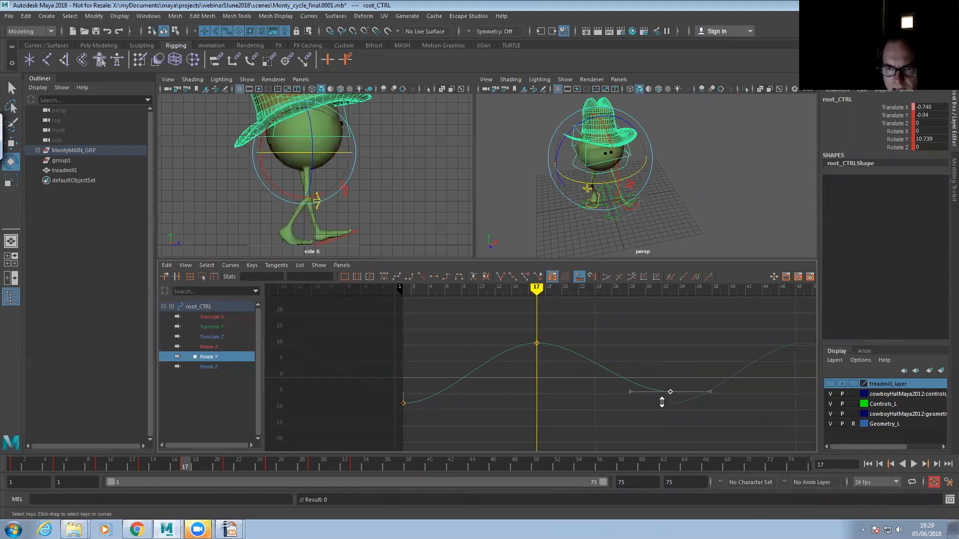
shift+middle_drag(662, 410, 653, 417)
click(919, 464)
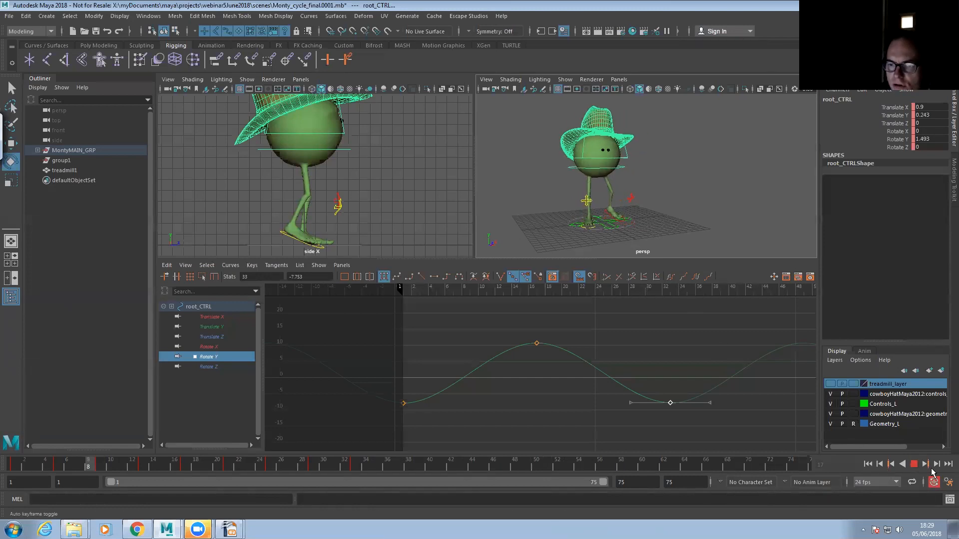
key(Escape)
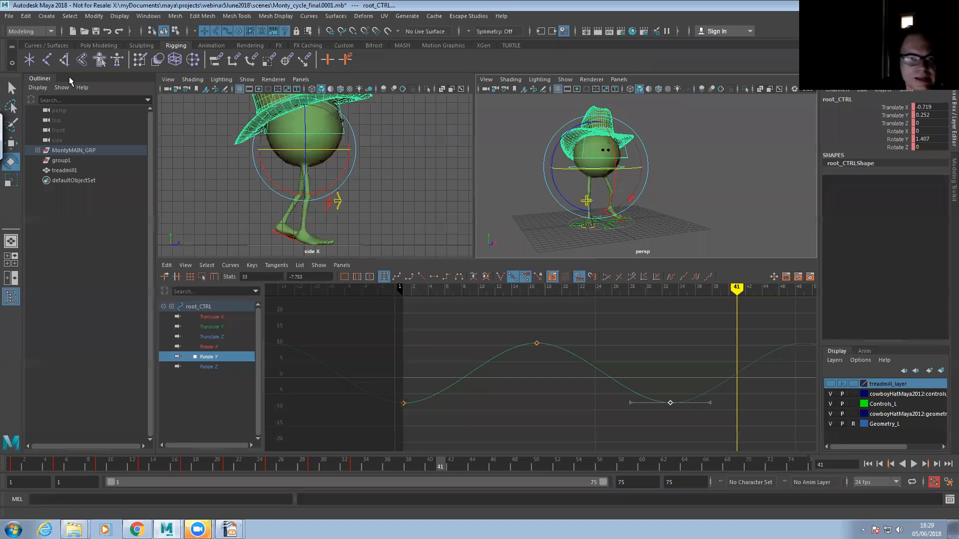
- Reopen the saved scene Monty_cycle_final.0001.mb, discarding the unsaved edits
click(10, 17)
click(35, 41)
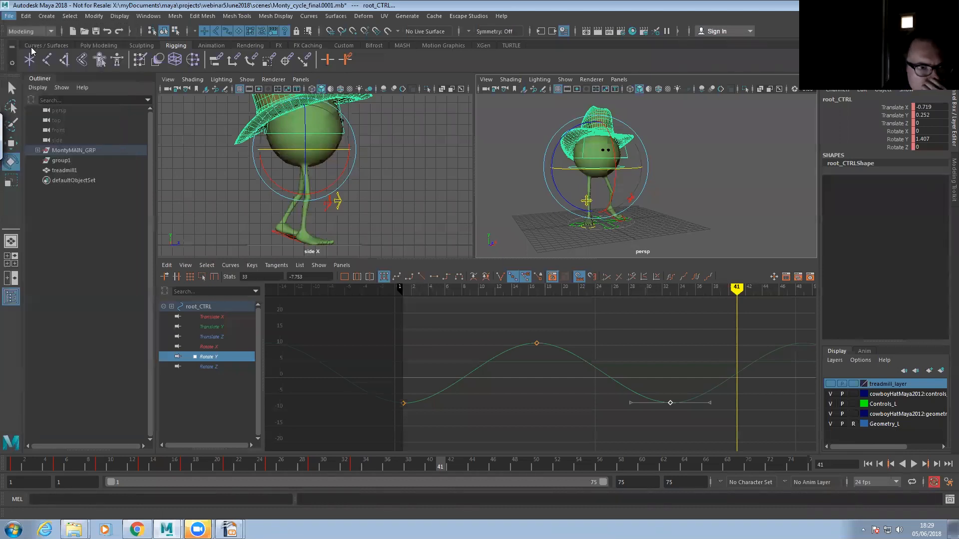
click(542, 184)
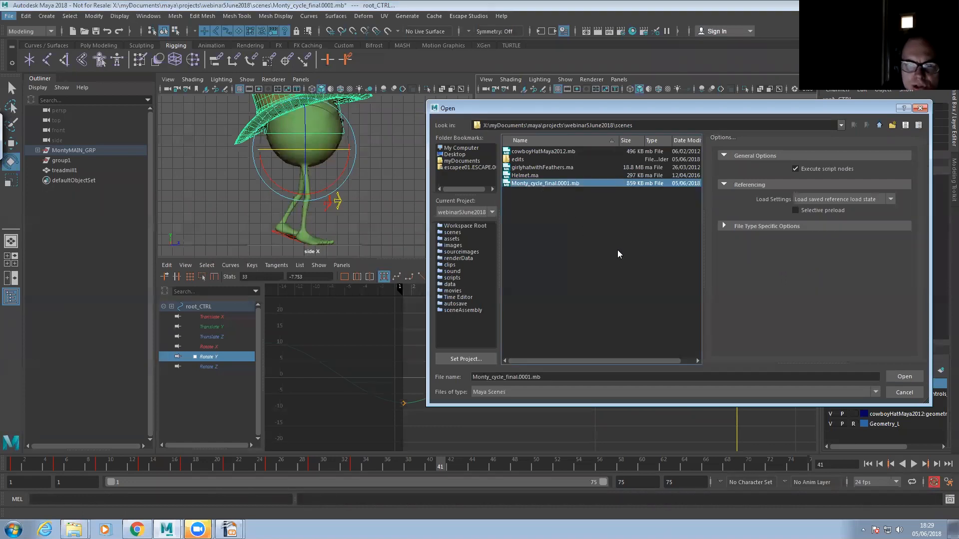
click(897, 377)
click(479, 271)
click(480, 295)
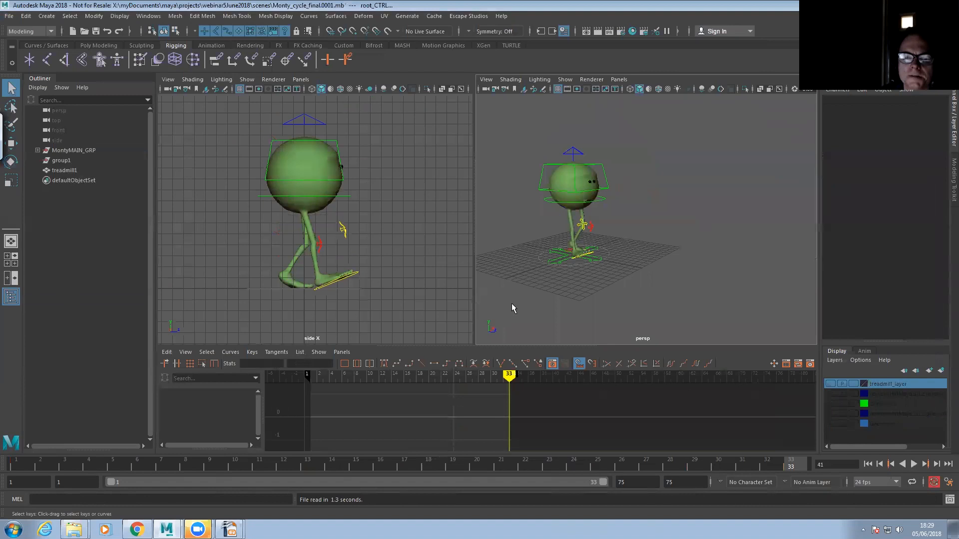
- Play back the reopened walk cycle and inspect it from a different angle in the perspective view
scroll(574, 325, up, 3)
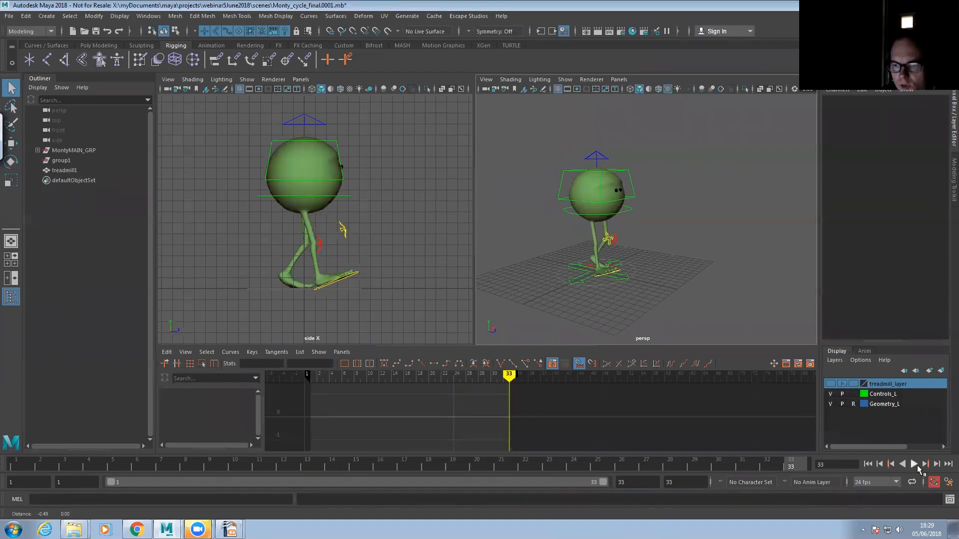
click(916, 465)
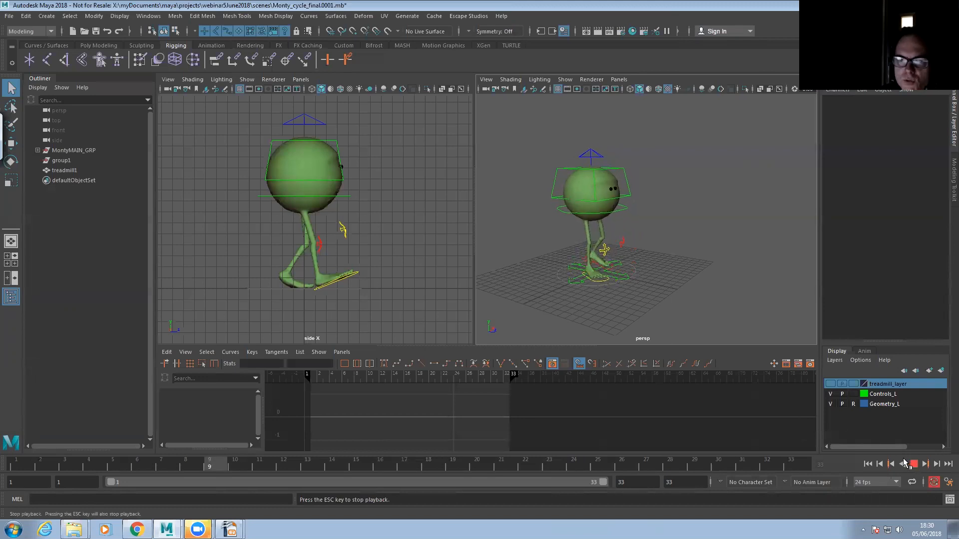
mouse_move(627, 275)
alt+mouse_down()
mouse_move(567, 270)
mouse_move(634, 265)
alt+mouse_up()
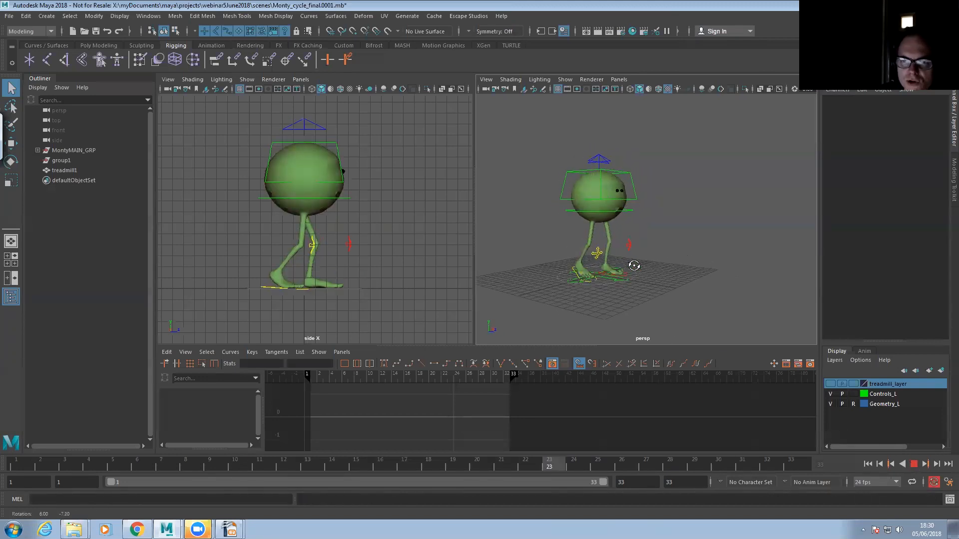
key(Escape)
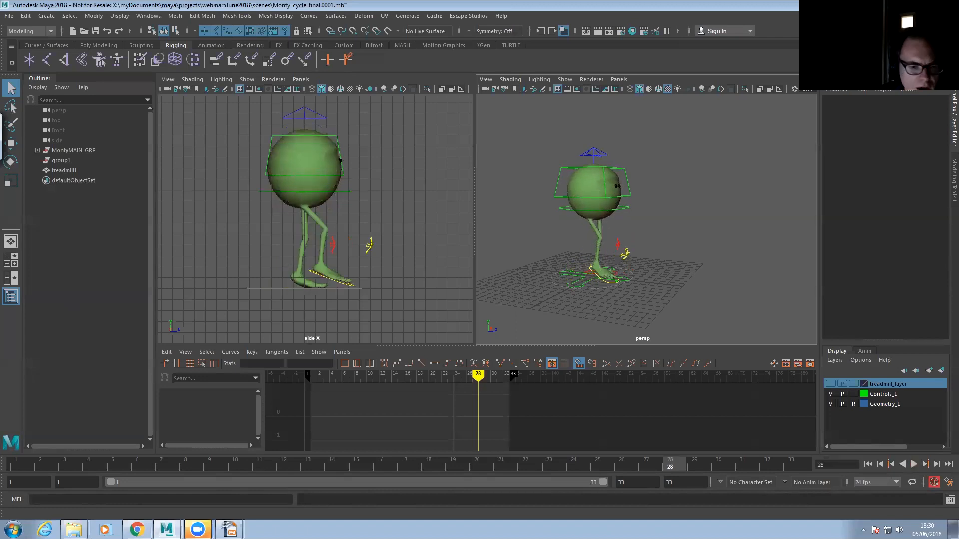
- Switch to Chrome, examine the walking point figure on the BioMotionLab BMLwalker page, and return to Maya
key(alt+Tab)
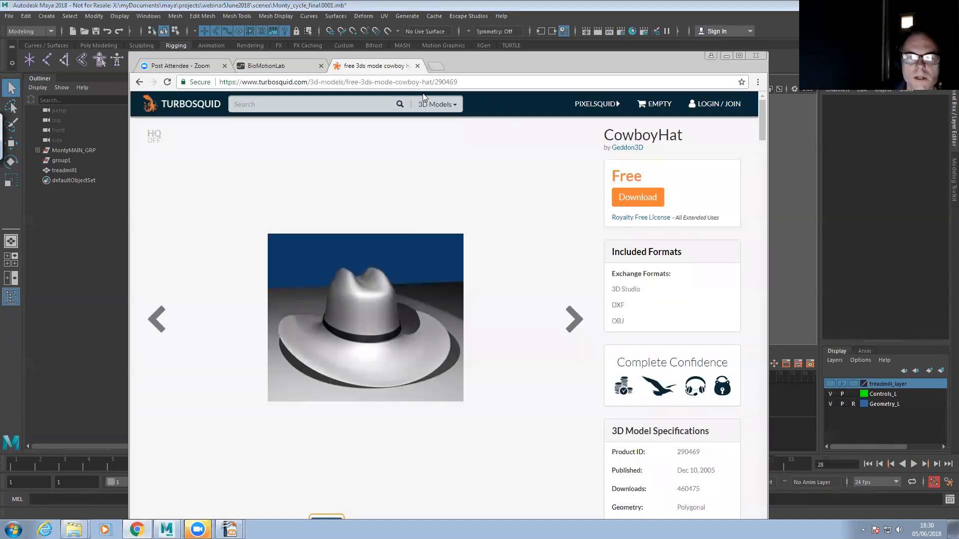
click(274, 65)
drag(548, 65, 563, 50)
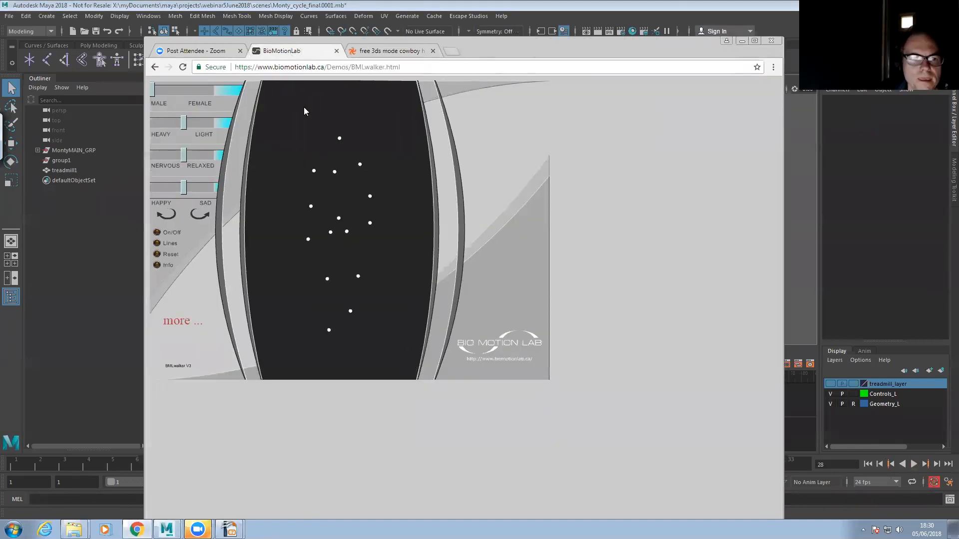
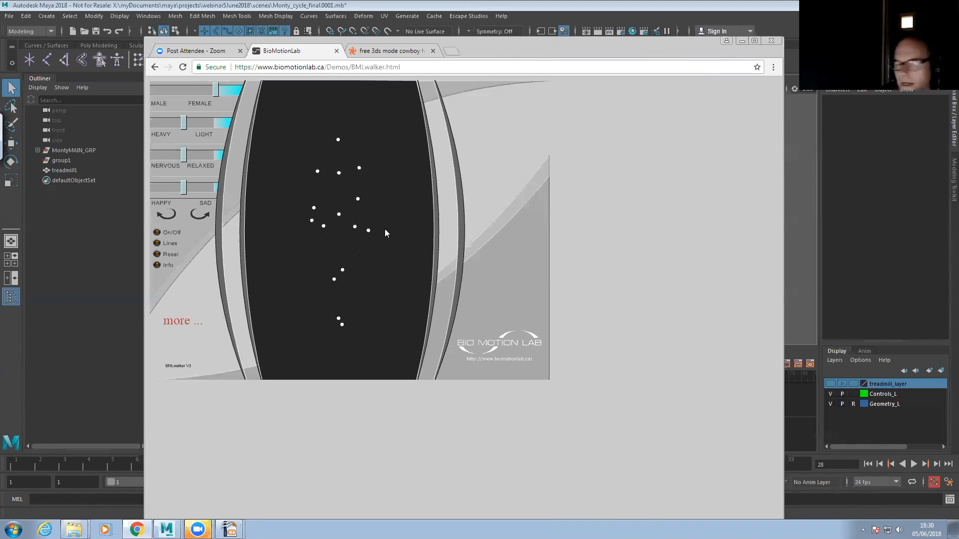
click(742, 40)
- Select root_CTRL, isolate its Translate Y curve in an enlarged Graph Editor, and go to frame 5
alt+drag(536, 218, 568, 227)
alt+right_drag(569, 228, 589, 229)
alt+drag(591, 229, 632, 209)
click(633, 204)
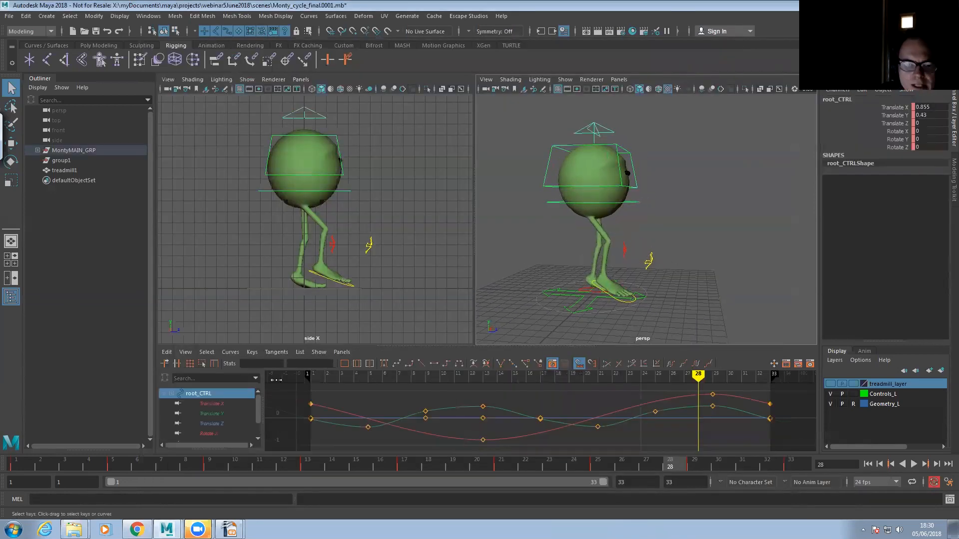
click(220, 414)
drag(520, 338, 520, 253)
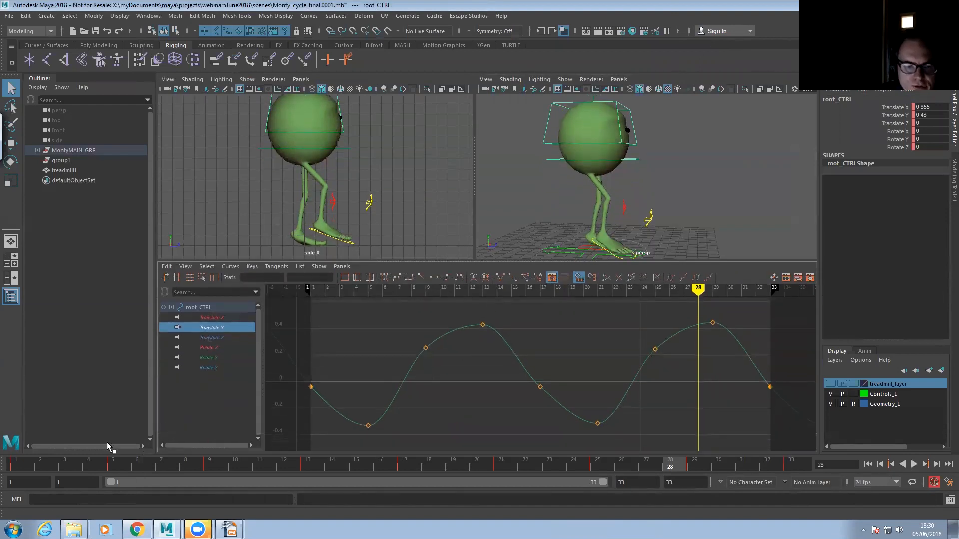
key(alt+v)
key(alt+v)
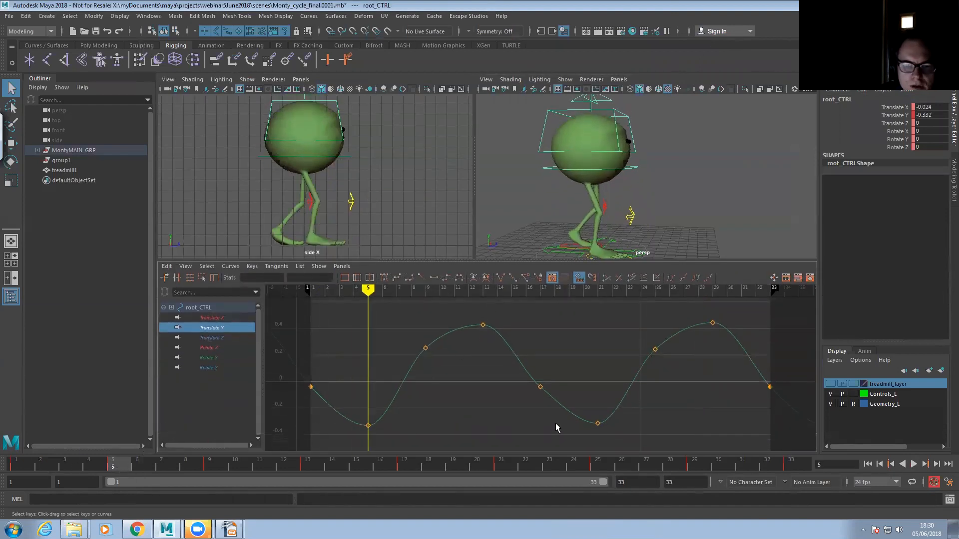
- Undo the latest keyframe edits on root_CTRL's Translate Y curve and select the whole curve
click(342, 419)
key(ctrl+z)
key(ctrl+z)
key(ctrl+z)
click(348, 419)
click(371, 415)
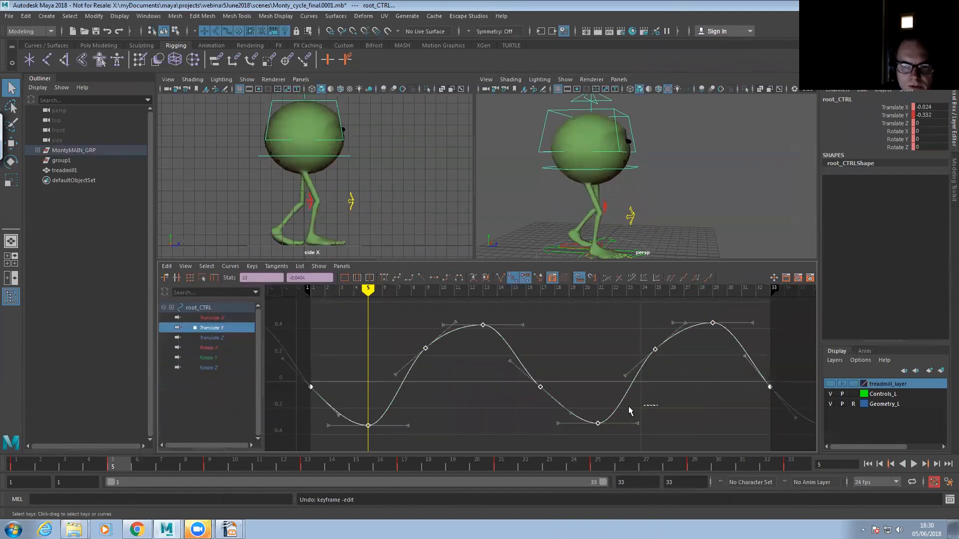
- Soften root_CTRL's Translate Y bounce by raising the low keys and lowering the rising and peak keys, with peaks about 0.24, and play it back
drag(510, 427, 342, 434)
middle_drag(366, 417, 378, 356)
drag(516, 349, 718, 359)
shift+middle_drag(703, 358, 702, 379)
drag(449, 326, 709, 358)
shift+middle_drag(708, 358, 700, 369)
click(914, 464)
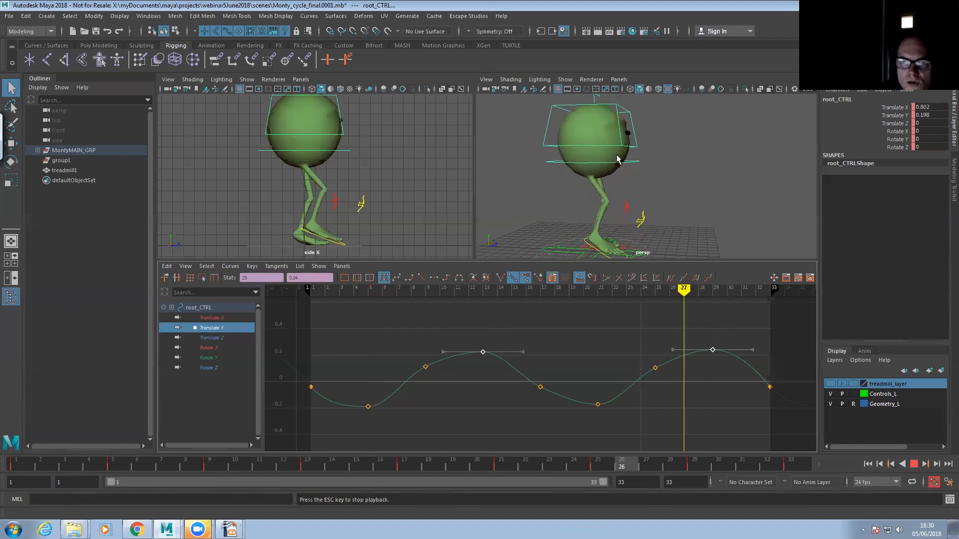
- Reduce squash_CTRL's Translate Y curve to peaks of about 0.08 and lows of about -0.11, and check it with playback
click(594, 130)
drag(427, 302, 728, 343)
shift+middle_drag(700, 351, 694, 377)
drag(414, 430, 620, 439)
shift+middle_drag(619, 439, 596, 391)
drag(499, 347, 712, 364)
shift+middle_drag(713, 364, 710, 372)
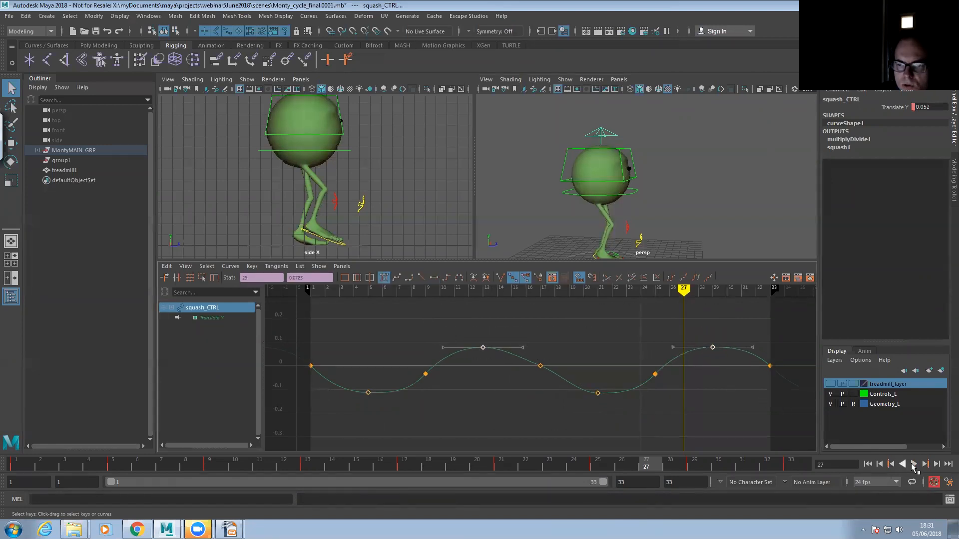
click(913, 464)
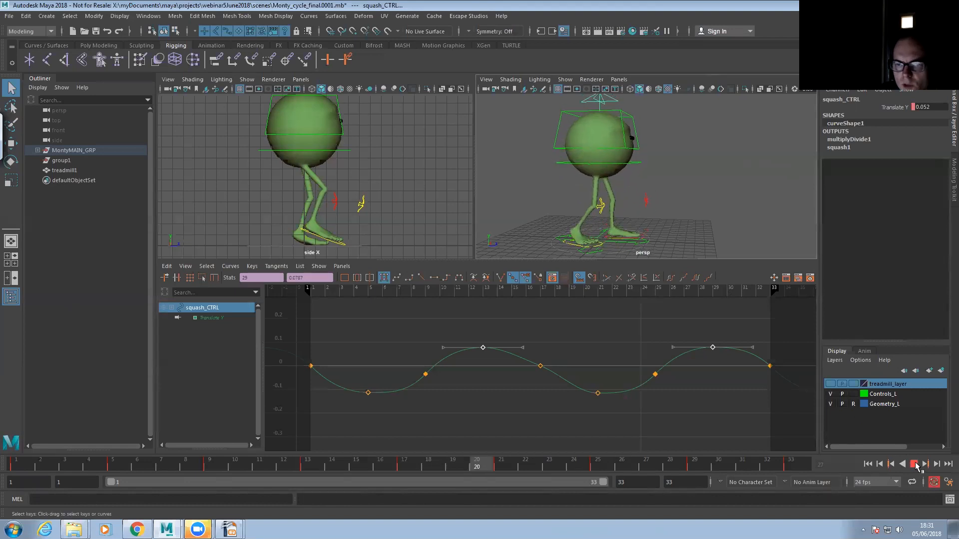
click(917, 466)
- Raise the whole Translate X curve of R_foot_CTRL to about 1.1, bringing the right foot closer to the body's centre line
alt+drag(550, 215, 613, 256)
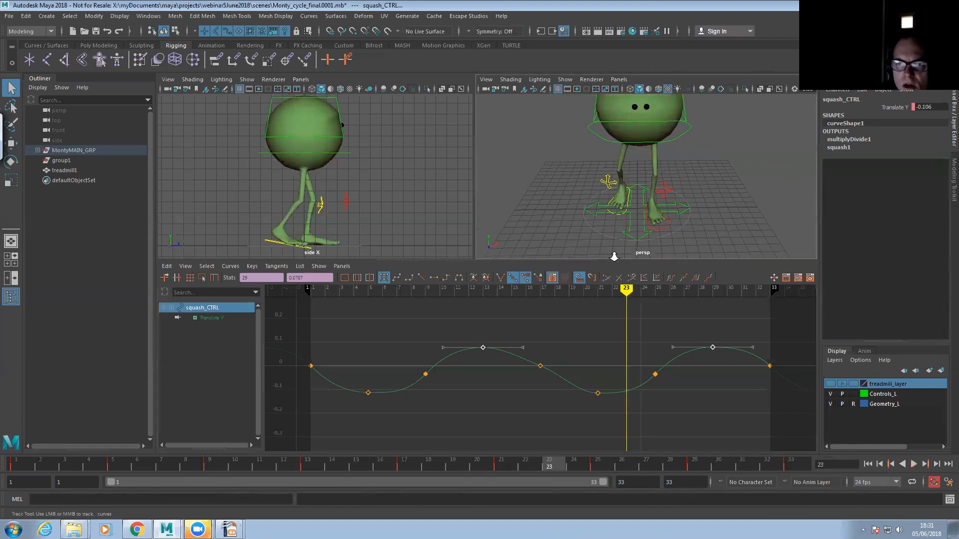
alt+right_drag(614, 256, 593, 230)
click(618, 212)
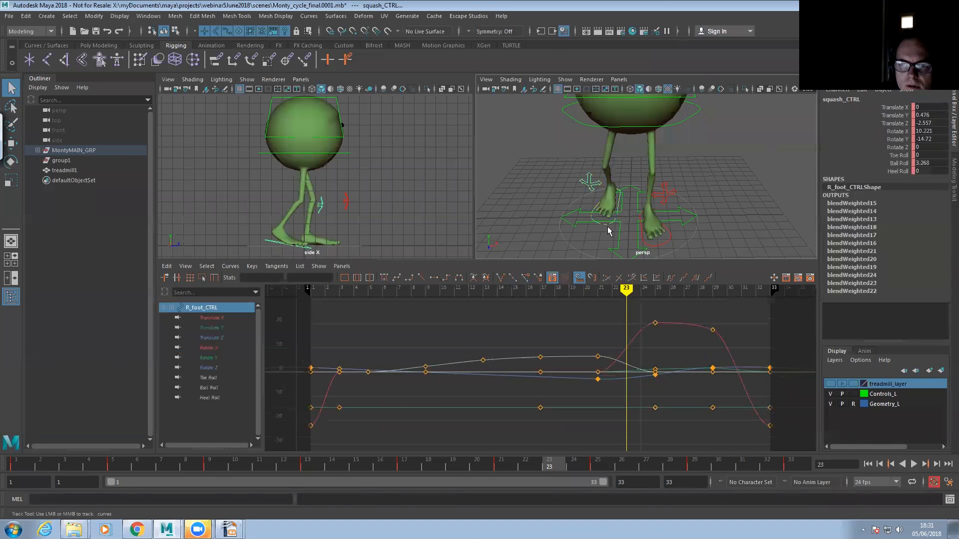
click(222, 321)
alt+right_drag(519, 367, 431, 349)
drag(431, 349, 597, 403)
mouse_move(590, 360)
middle_down()
mouse_move(605, 338)
mouse_move(600, 347)
middle_up()
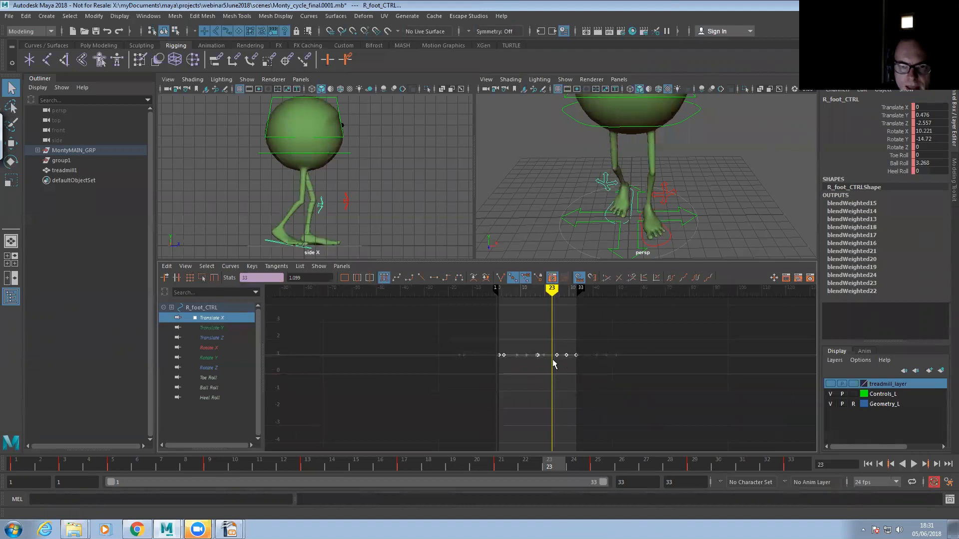
- Shift R_foot_CTRL's whole Rotate Y curve to about -3.76 so the right foot points more forward
click(222, 358)
drag(634, 406, 589, 397)
middle_drag(595, 377, 581, 161)
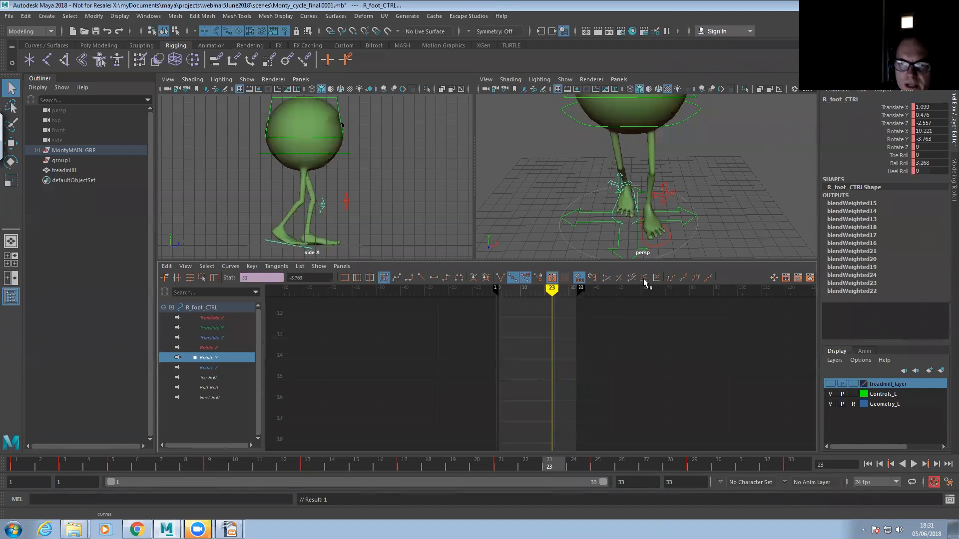
- Lower the whole Translate X curve of L_foot_CTRL to about -0.8, bringing the left foot inward
click(663, 242)
click(241, 318)
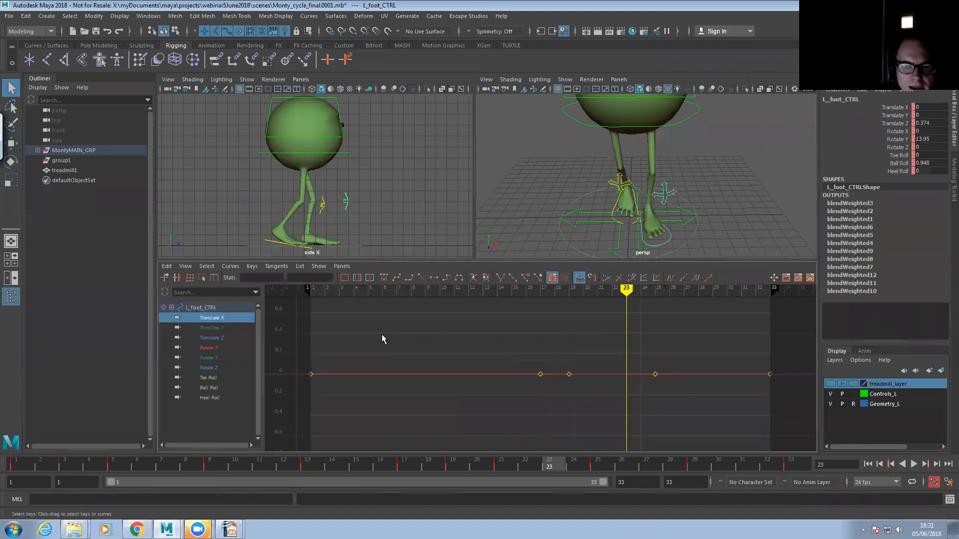
alt+right_drag(581, 380, 452, 367)
drag(578, 386, 583, 366)
shift+middle_drag(584, 365, 584, 374)
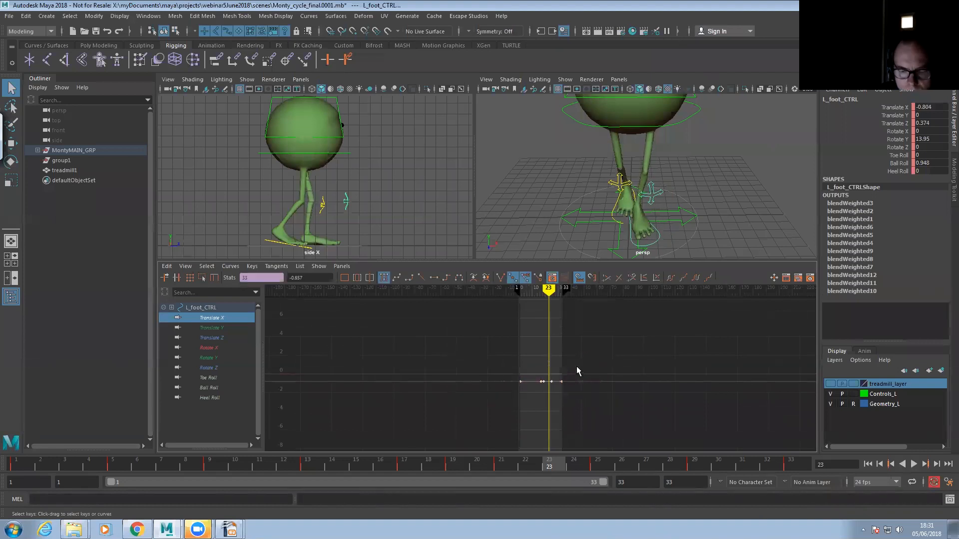
- Shift L_foot_CTRL's whole Rotate Y curve to about 2.3 so the left foot points more forward
click(228, 358)
drag(585, 403, 583, 401)
shift+middle_drag(578, 392, 515, 477)
- Play back the walk cycle and inspect the narrowed foot placement from an angled and a front view
alt+drag(624, 228, 687, 213)
alt+right_drag(687, 213, 681, 294)
alt+middle_drag(680, 294, 692, 288)
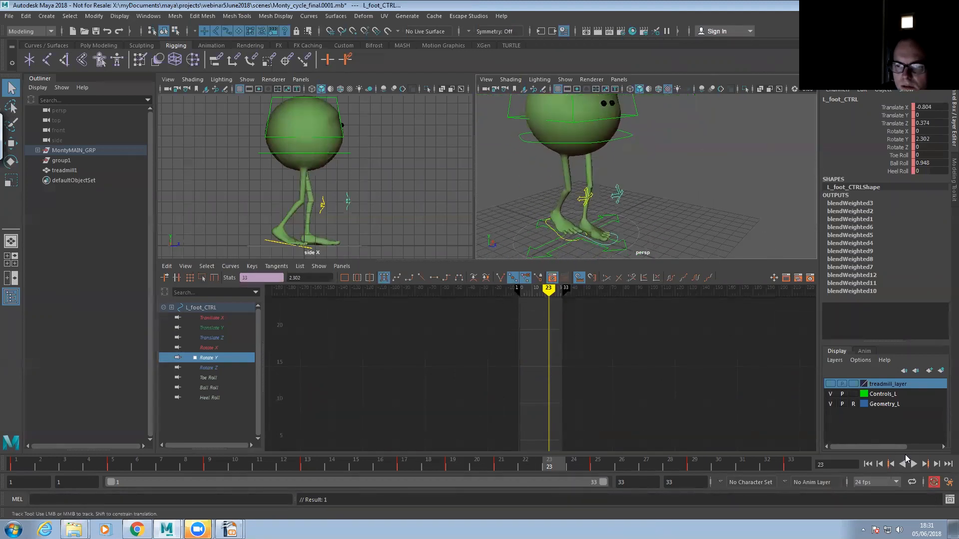
click(914, 464)
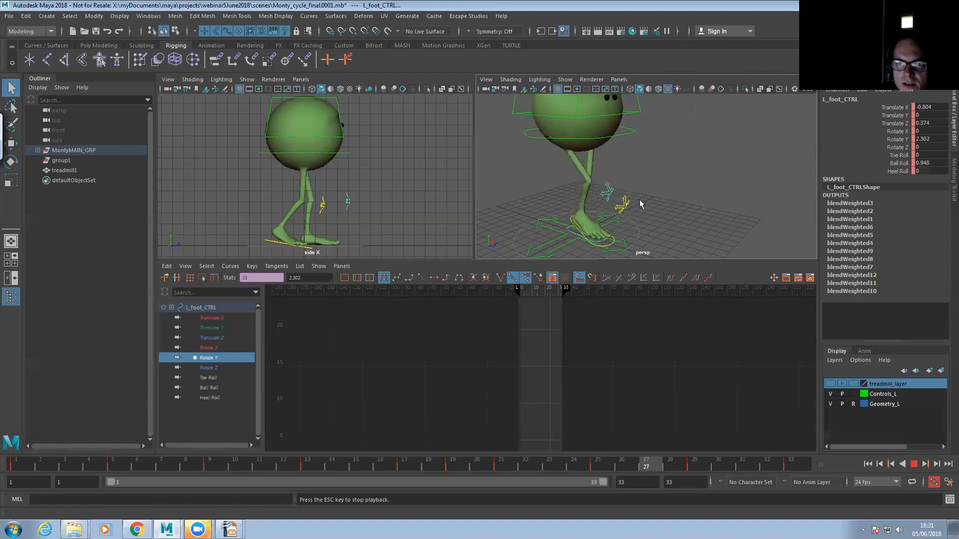
alt+drag(645, 208, 554, 220)
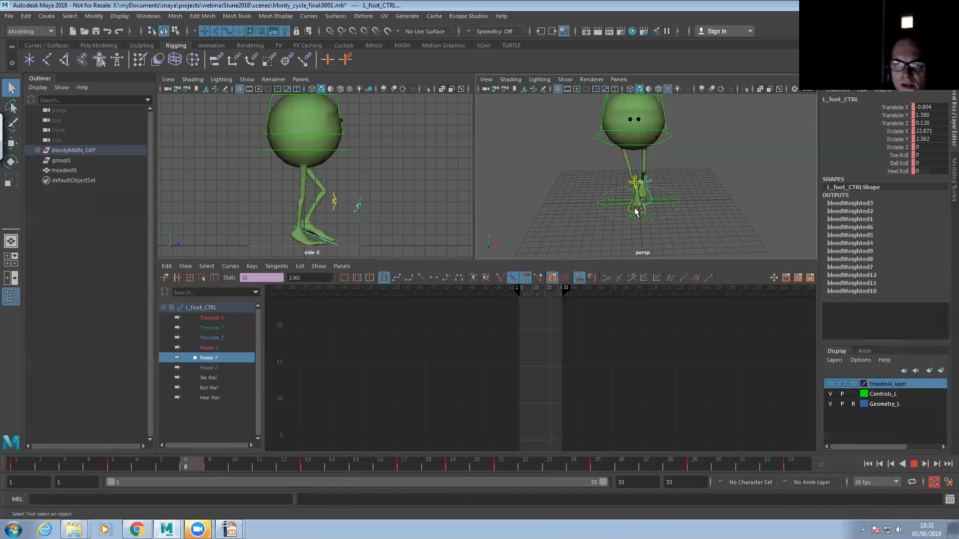
alt+right_drag(636, 221, 650, 222)
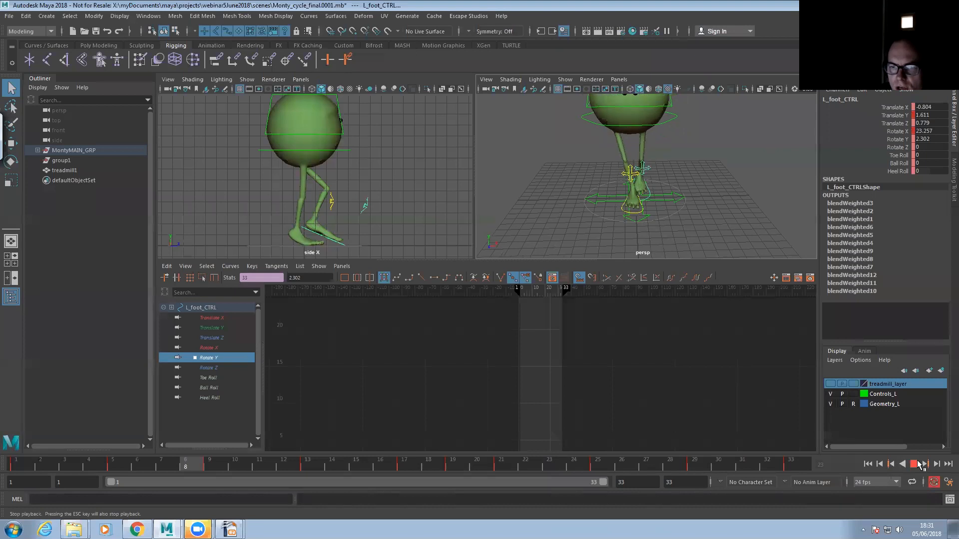
click(918, 464)
- At frame 13, move L_foot_CTRL outward along X so the passing left foot clears the right one
drag(132, 463, 308, 468)
scroll(658, 222, up, 3)
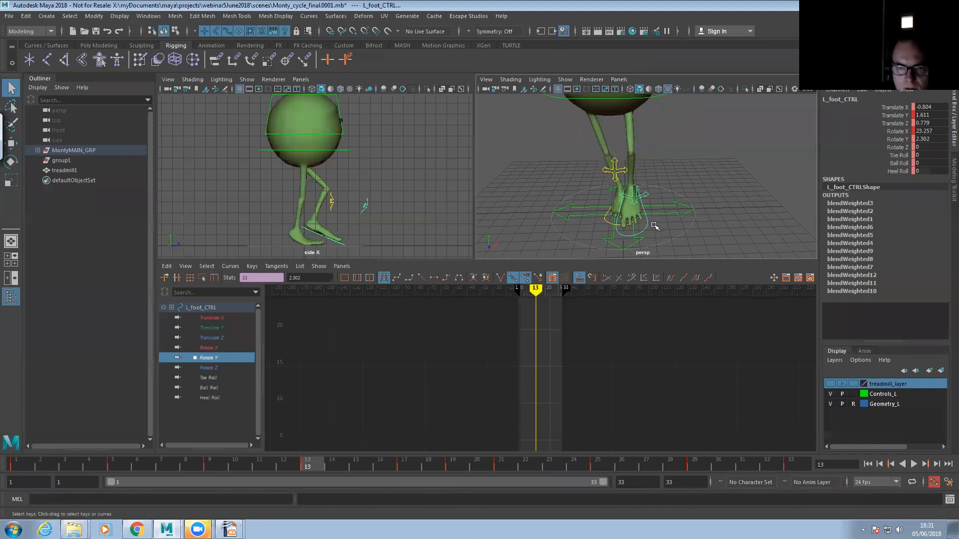
key(w)
drag(683, 193, 672, 219)
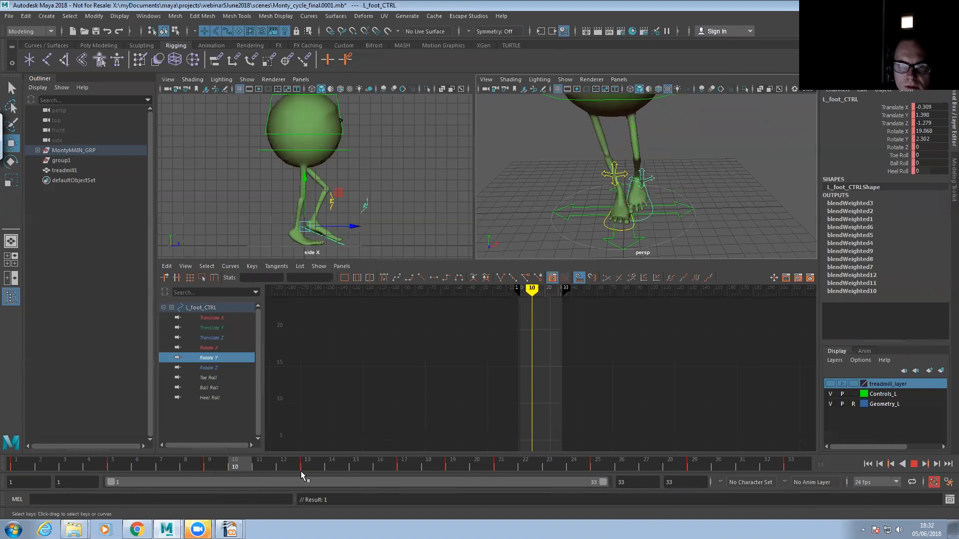
- At frame 25, move R_foot_CTRL outward to a Translate X of about 0.45 so the passing right foot clears the left one
click(500, 468)
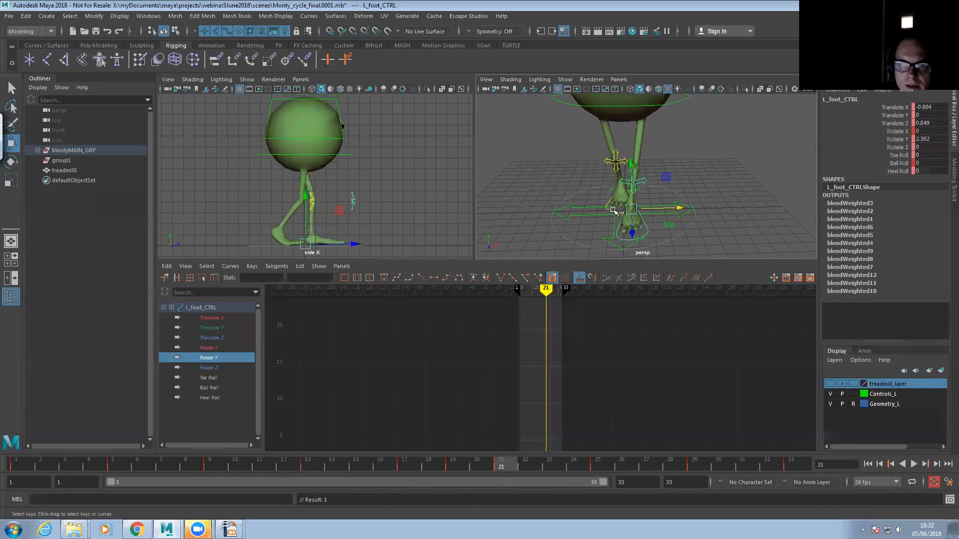
click(606, 230)
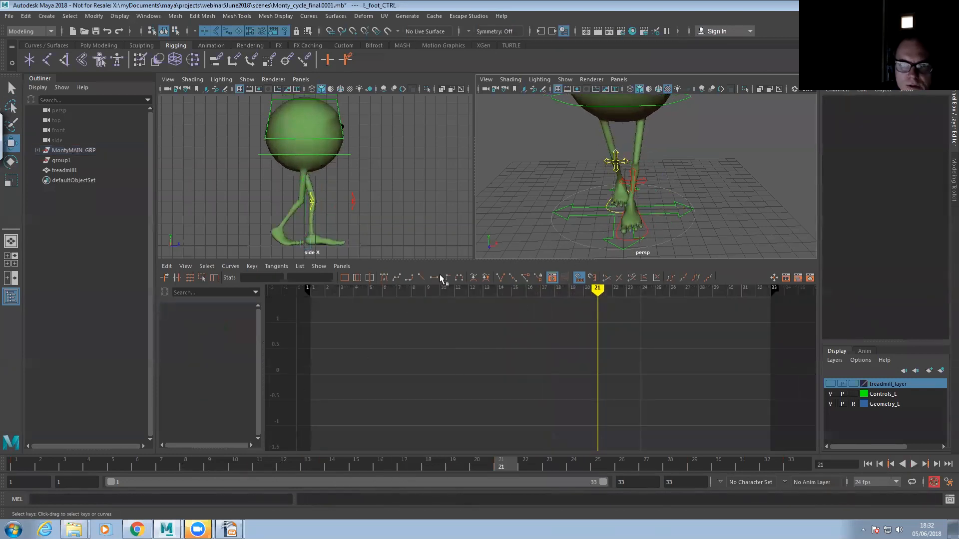
scroll(575, 212, up, 3)
click(601, 207)
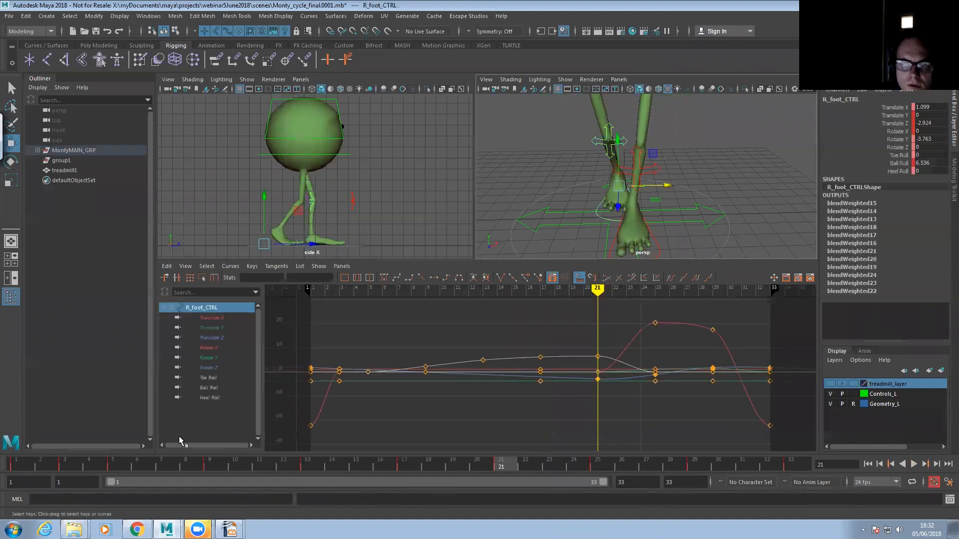
mouse_move(71, 466)
mouse_down()
mouse_move(313, 466)
mouse_move(657, 446)
mouse_move(622, 445)
mouse_move(598, 462)
mouse_up()
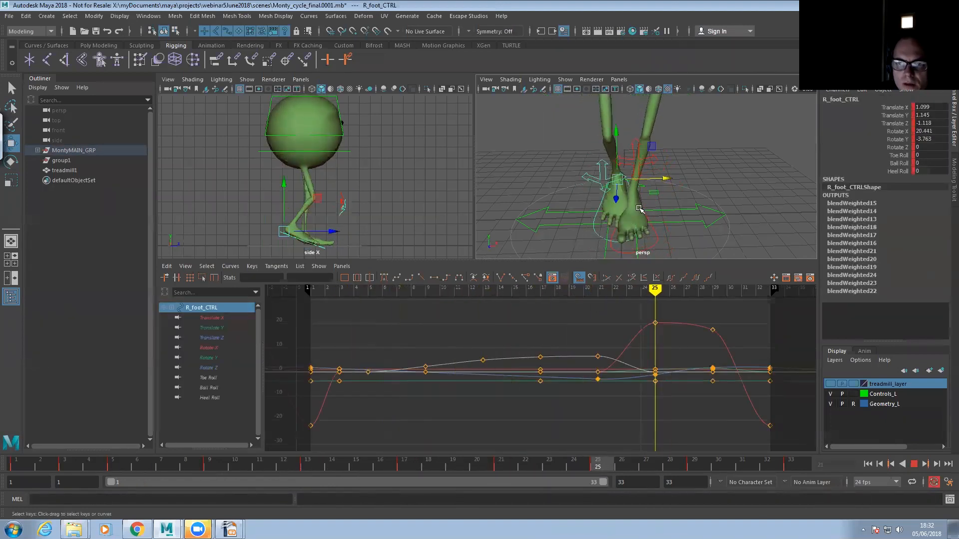
drag(667, 181, 653, 214)
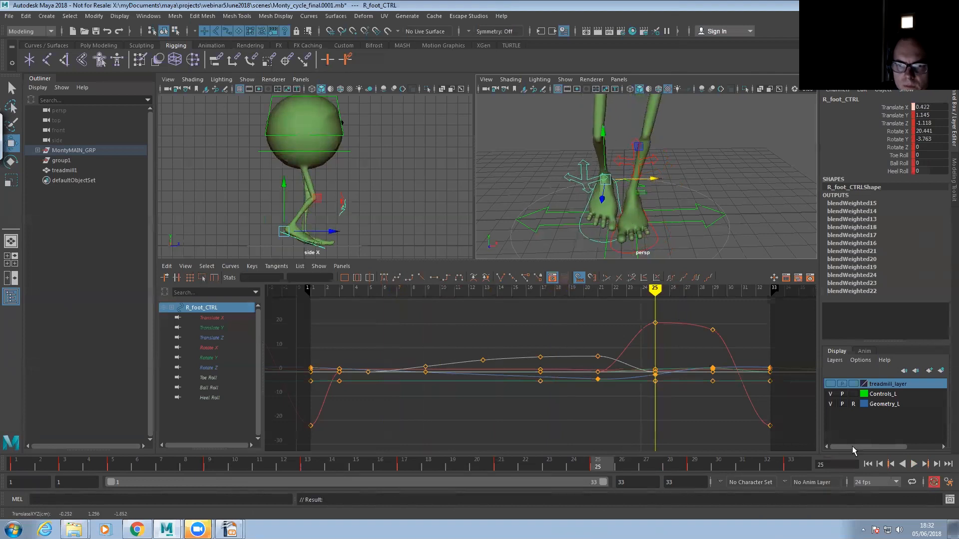
- Play back the walk cycle and inspect the passing feet from several angles in the perspective view
click(913, 464)
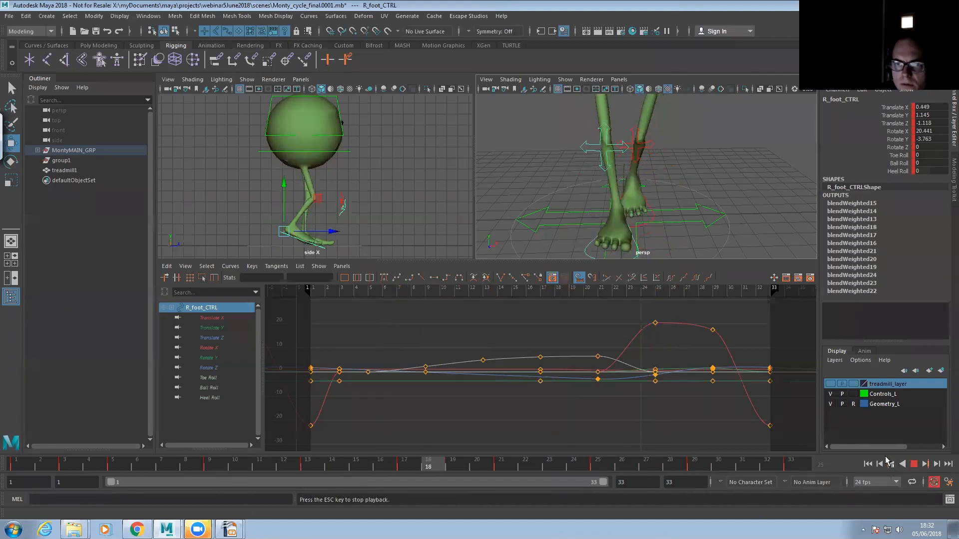
scroll(600, 200, down, 5)
alt+drag(556, 207, 677, 193)
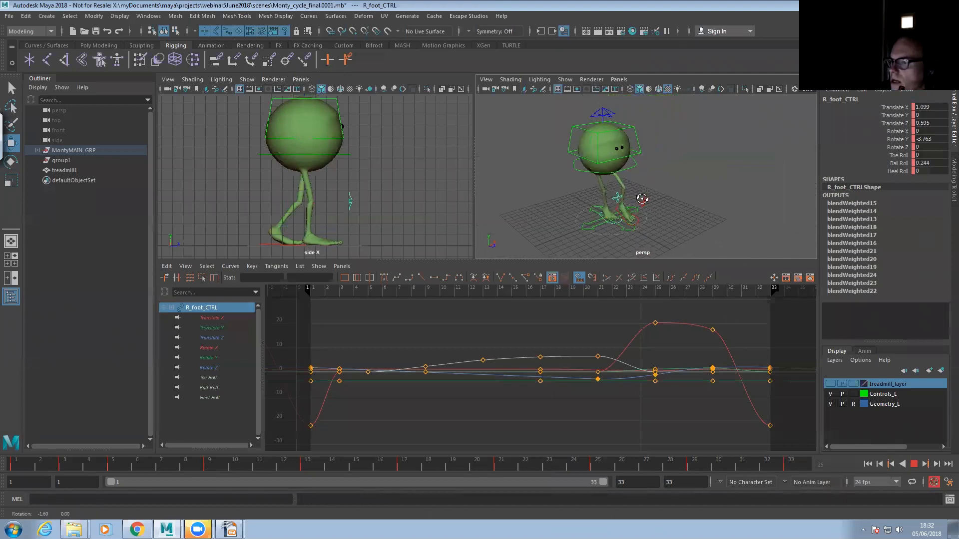
mouse_move(641, 192)
alt+middle_down()
mouse_move(613, 176)
mouse_move(633, 177)
alt+middle_up()
scroll(655, 180, up, 3)
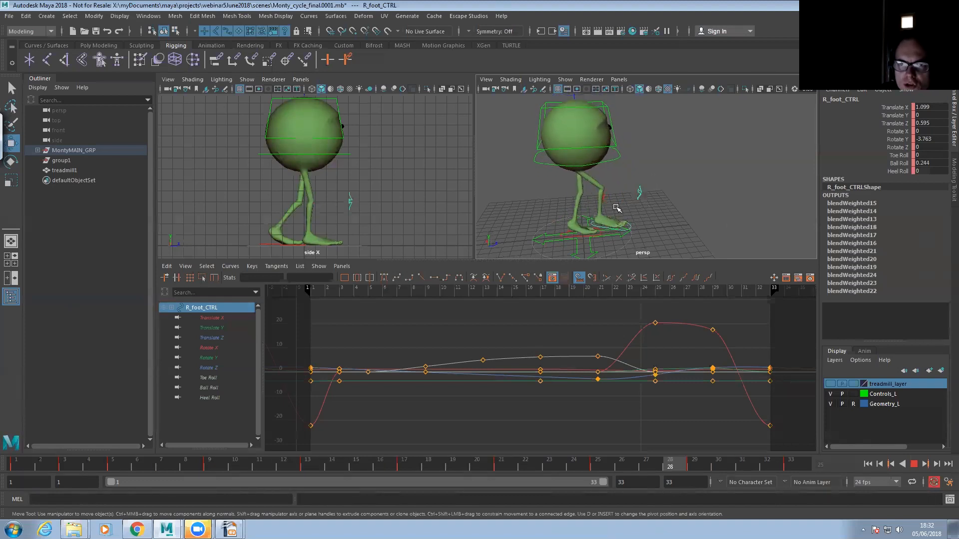
alt+drag(617, 207, 596, 221)
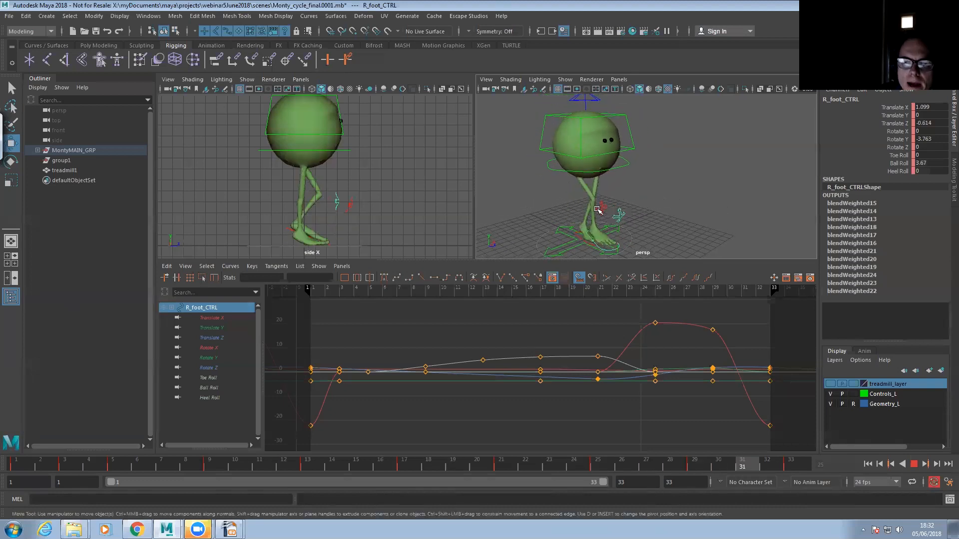
key(Escape)
- At frame 17, pose L_foot_CTRL for heel contact with Translate Y about 0.26 and Rotate X about 4, and check it with playback
alt+drag(602, 211, 618, 213)
alt+right_drag(618, 212, 635, 247)
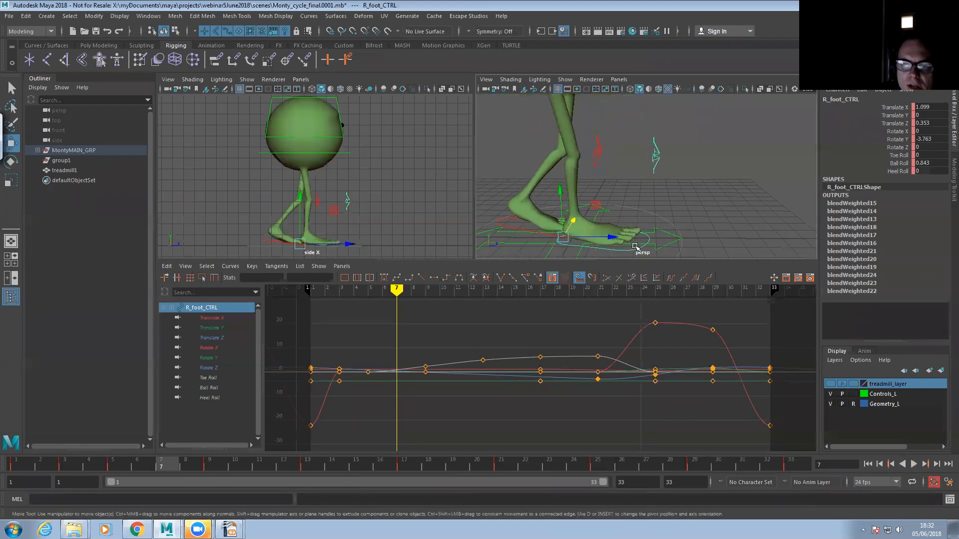
click(496, 221)
drag(104, 465, 405, 466)
mouse_move(619, 201)
alt+mouse_down()
mouse_move(671, 207)
mouse_move(634, 210)
mouse_move(597, 185)
mouse_move(629, 201)
alt+mouse_up()
key(e)
key(w)
key(e)
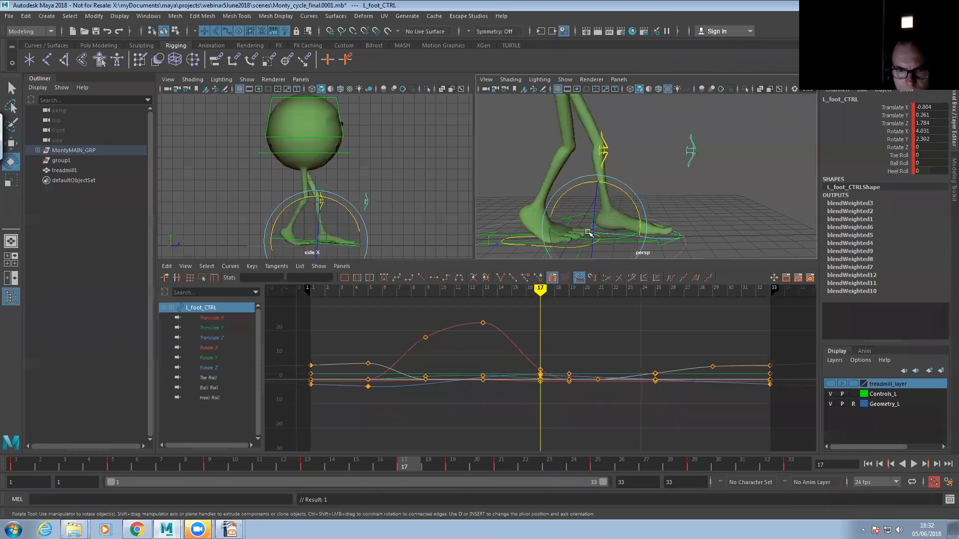
drag(332, 464, 380, 465)
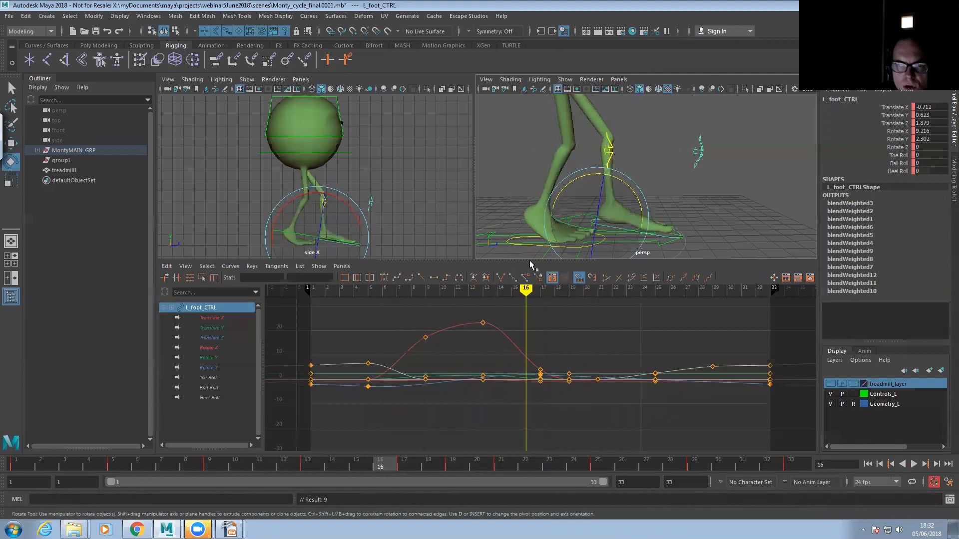
click(913, 465)
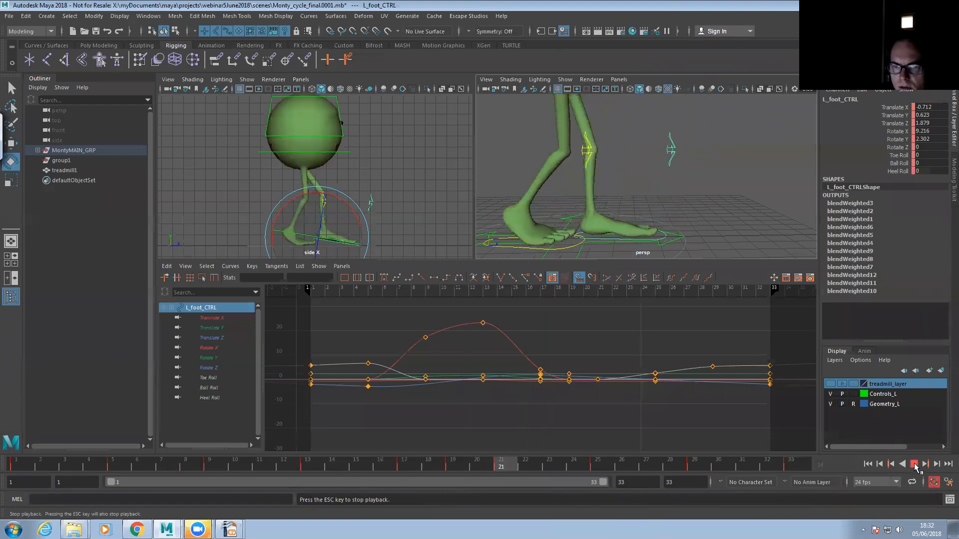
click(914, 465)
- At frame 1, pose R_foot_CTRL for heel contact with Translate Y about 0.22 and Rotate X about 2.6
click(694, 250)
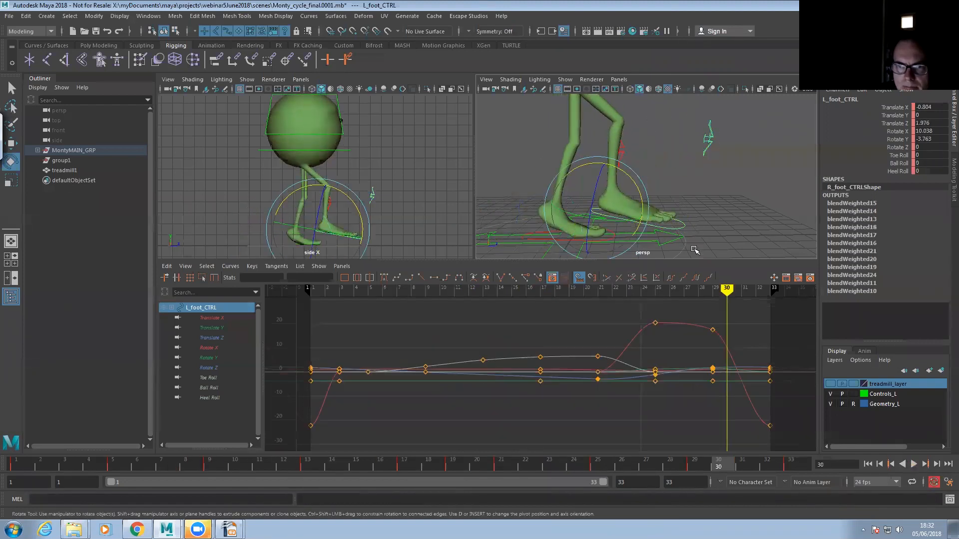
click(22, 465)
drag(626, 199, 641, 209)
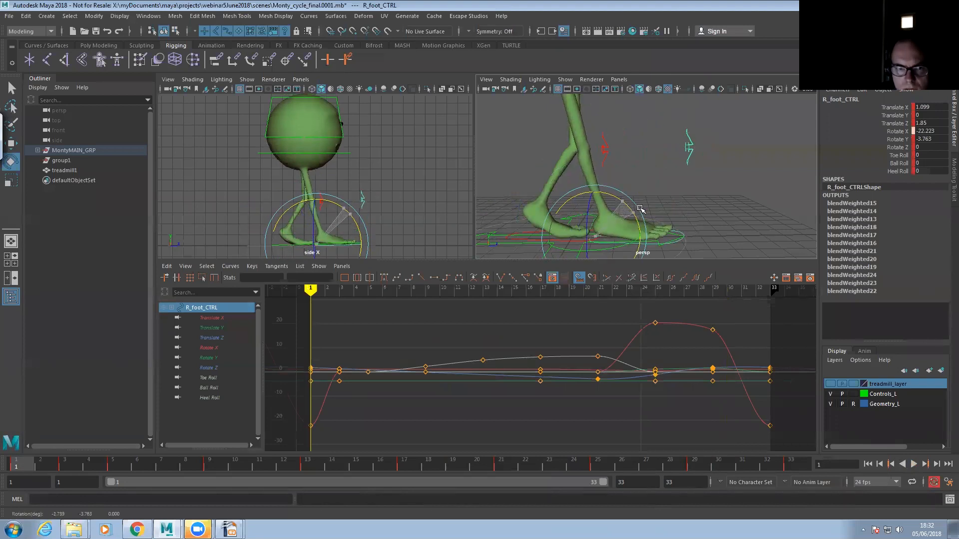
key(w)
key(ctrl+z)
drag(592, 191, 622, 201)
key(e)
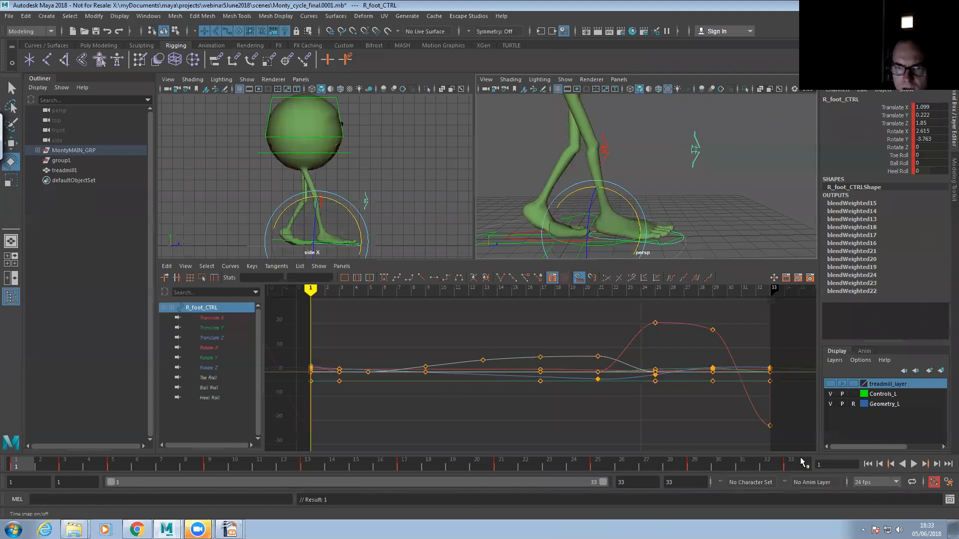
- At frame 33, pose R_foot_CTRL for heel contact with Translate Y about 0.34 and Rotate X about 5.5
click(802, 462)
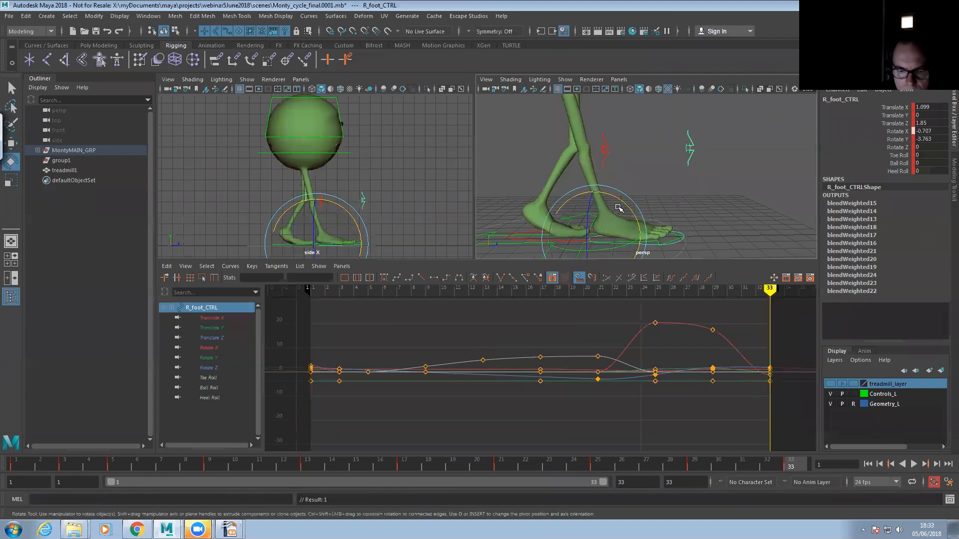
key(w)
mouse_move(619, 208)
middle_down()
mouse_move(612, 200)
mouse_move(624, 211)
middle_up()
key(e)
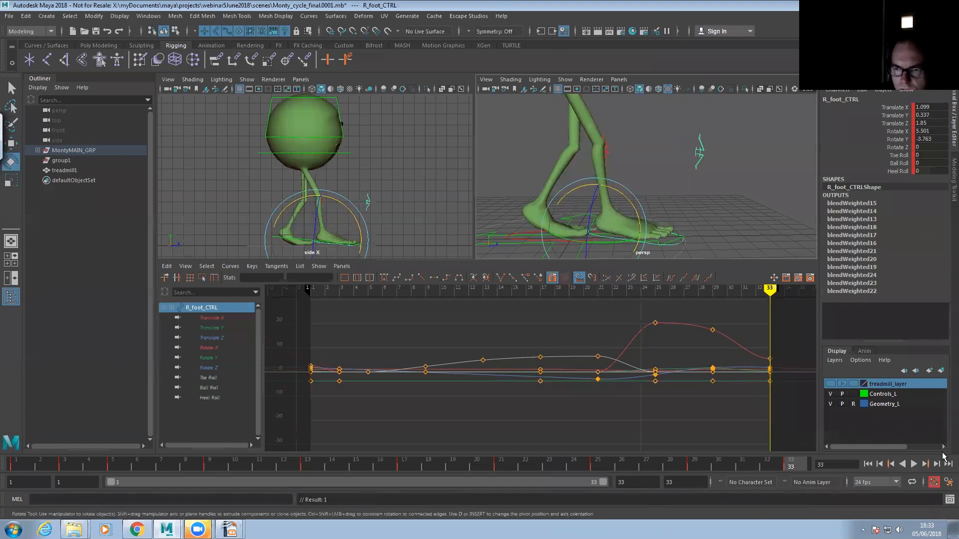
- Play back the walk cycle and inspect the adjusted foot contacts on the whole character in the perspective view
click(914, 466)
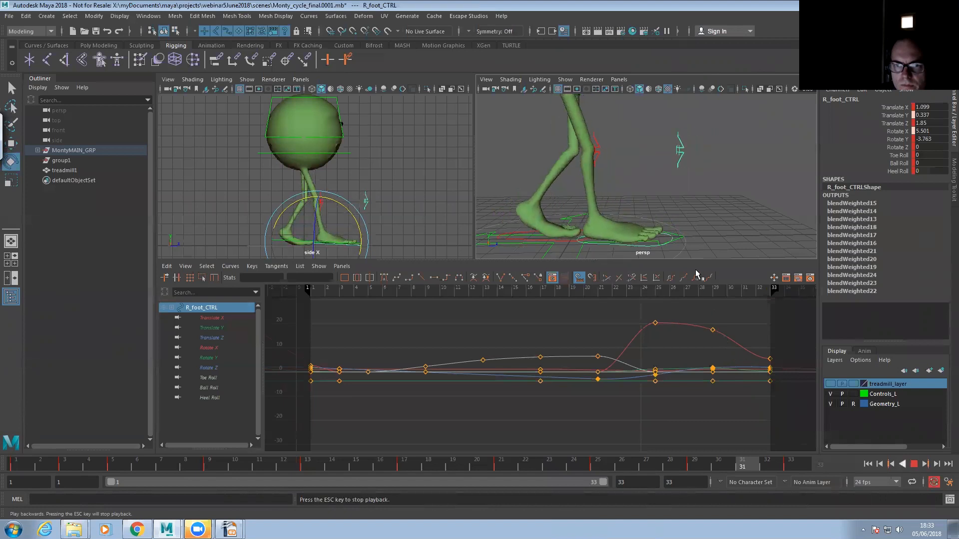
alt+right_drag(595, 224, 540, 205)
alt+middle_drag(622, 162, 576, 216)
alt+drag(575, 216, 563, 216)
alt+middle_drag(560, 200, 588, 184)
alt+right_drag(588, 183, 637, 208)
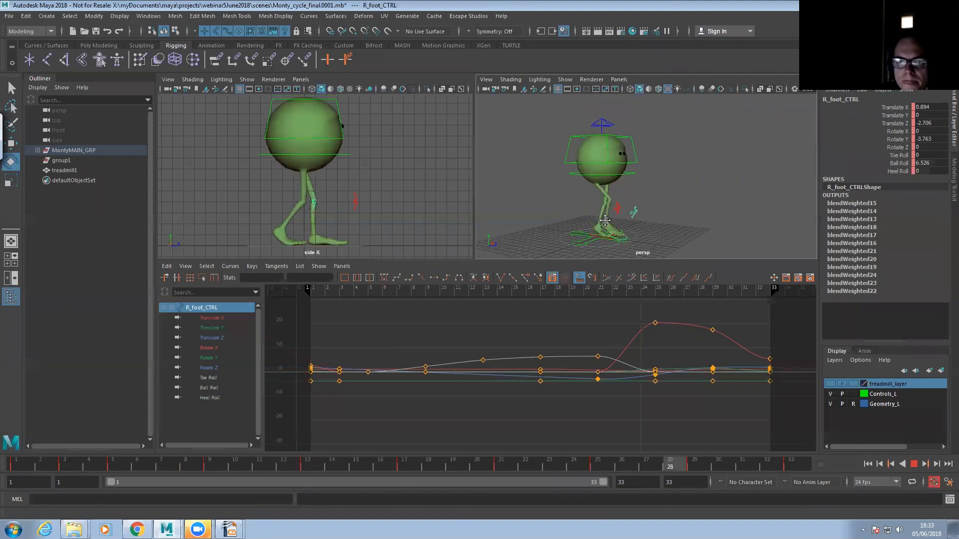
- Stop playback and recolour the character by changing monty_SHADER's colour to light pink in Hypershade
mouse_move(615, 220)
alt+mouse_down()
mouse_move(593, 231)
mouse_move(602, 228)
alt+mouse_up()
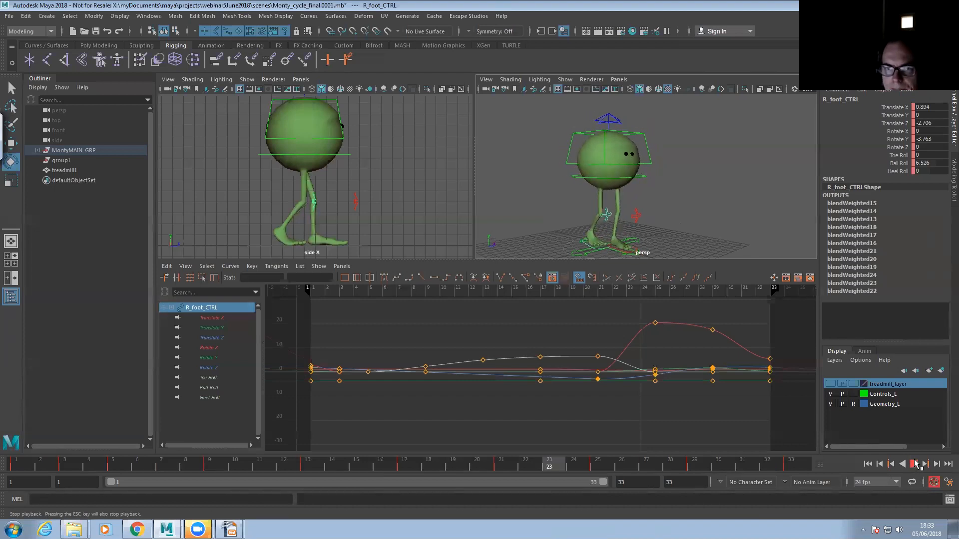
click(914, 464)
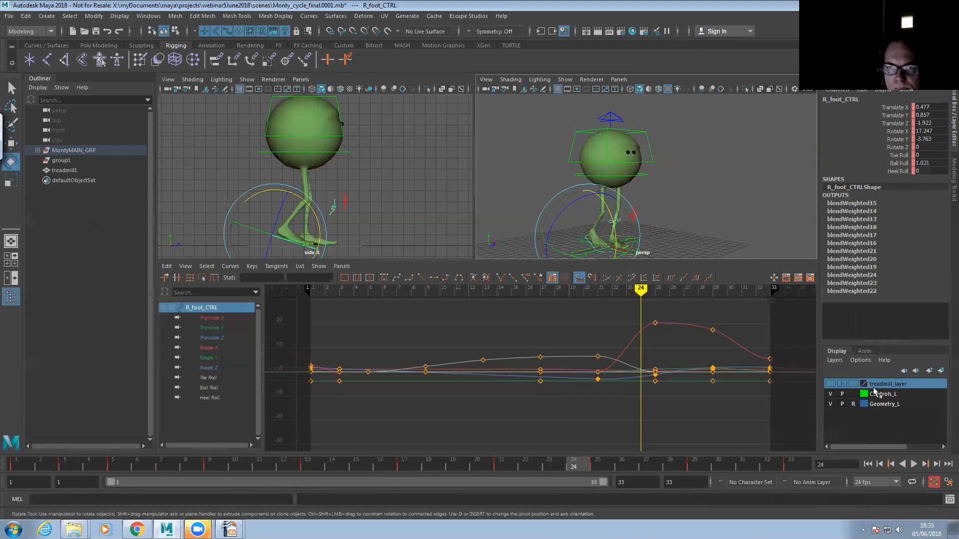
alt+drag(622, 192, 622, 192)
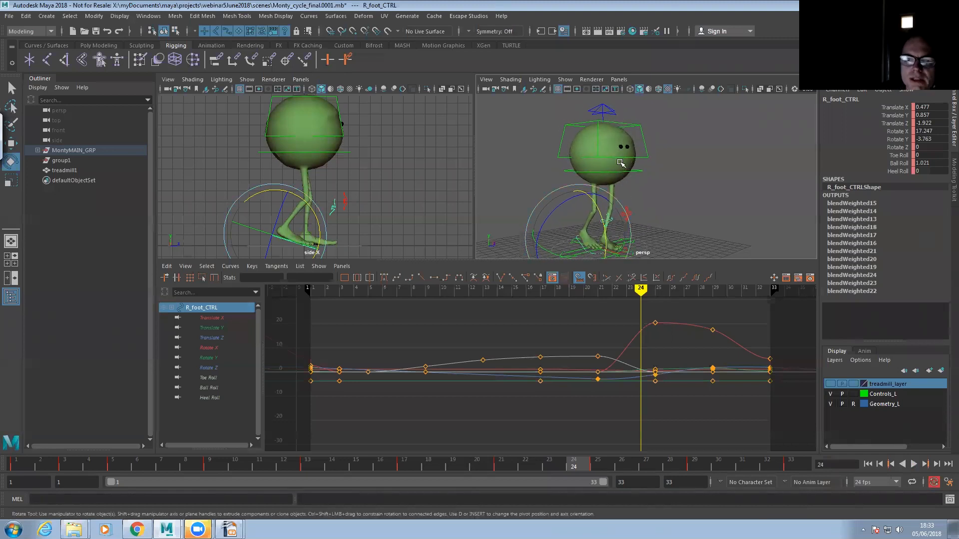
click(632, 31)
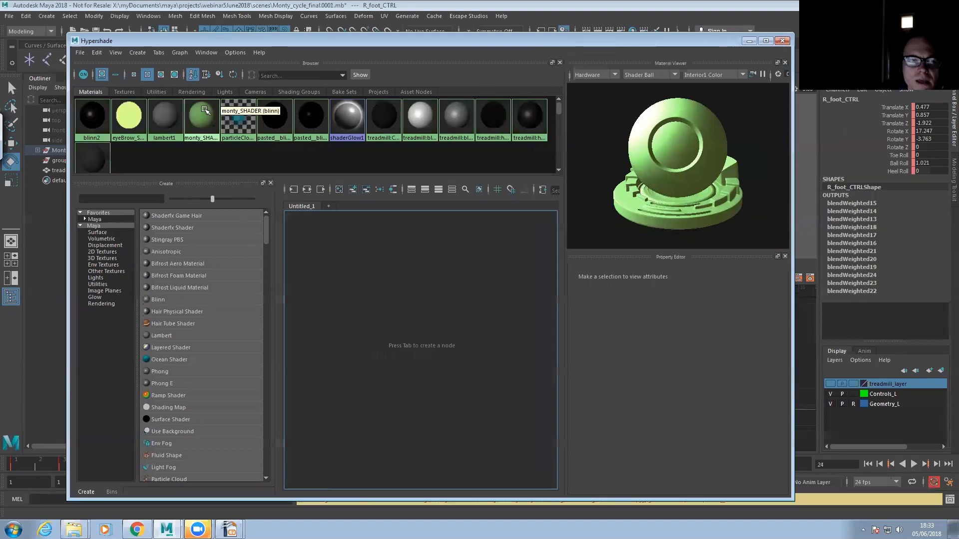
click(202, 116)
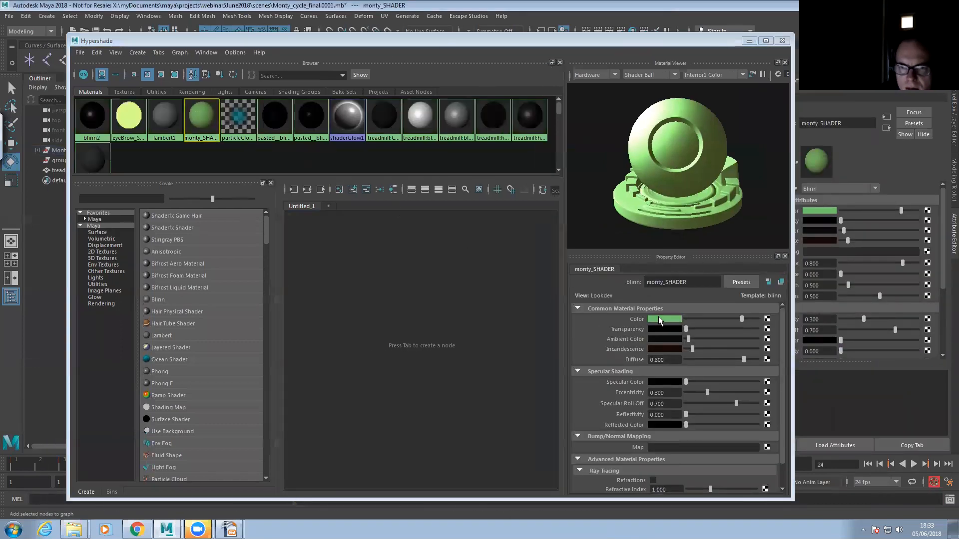
click(660, 320)
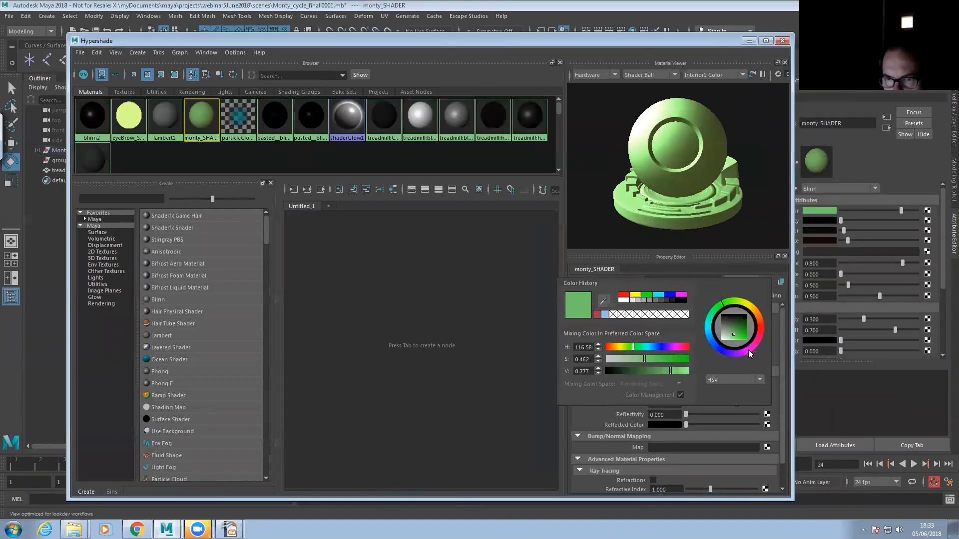
drag(675, 348, 729, 341)
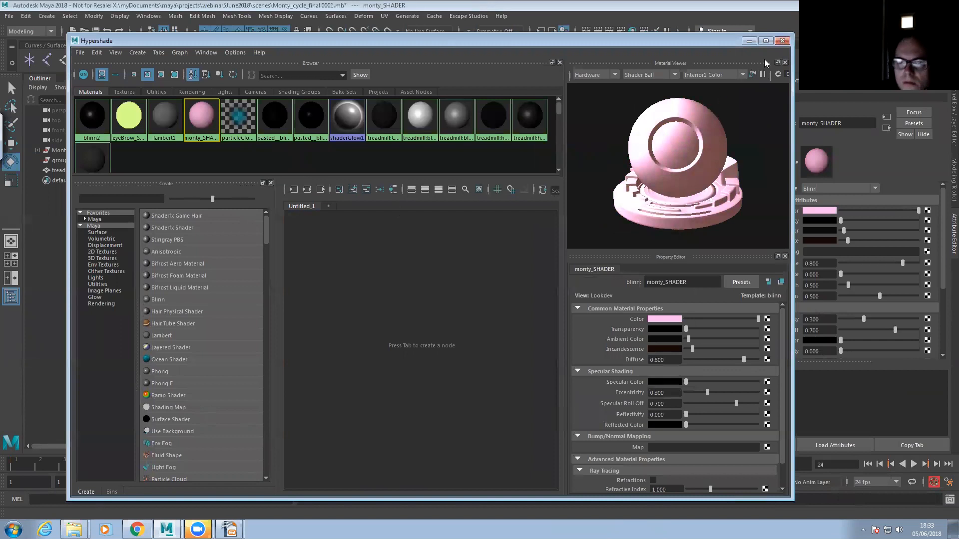
click(783, 40)
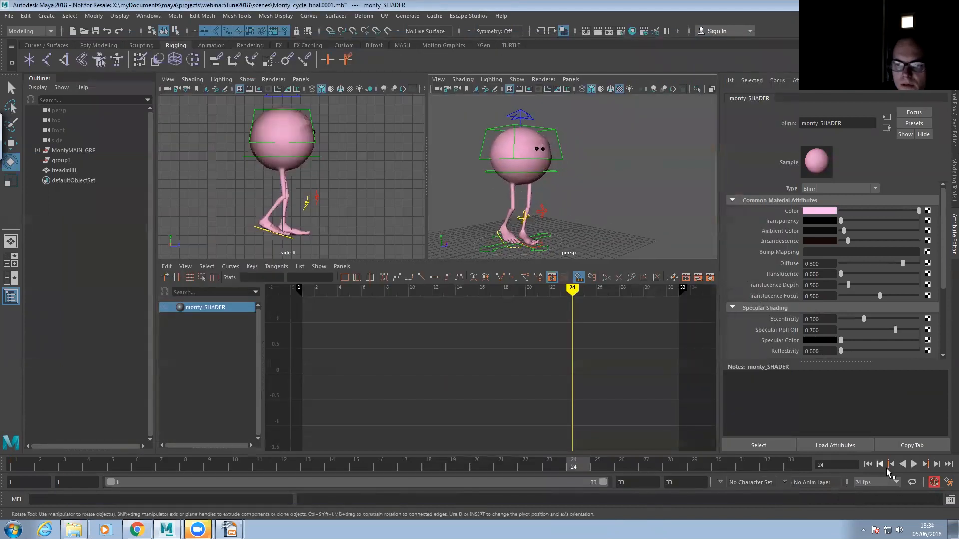
- Play back the walk cycle on the pink character and view it from a slightly different angle
click(913, 465)
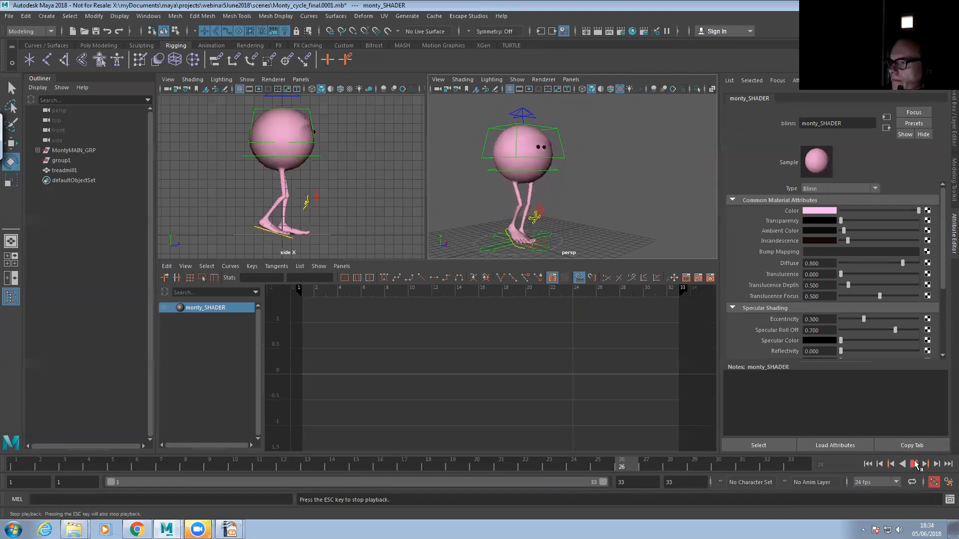
click(913, 465)
alt+drag(580, 180, 554, 174)
- At frame 13, tilt root_CTRL sideways with Rotate Z about -9.8
click(535, 215)
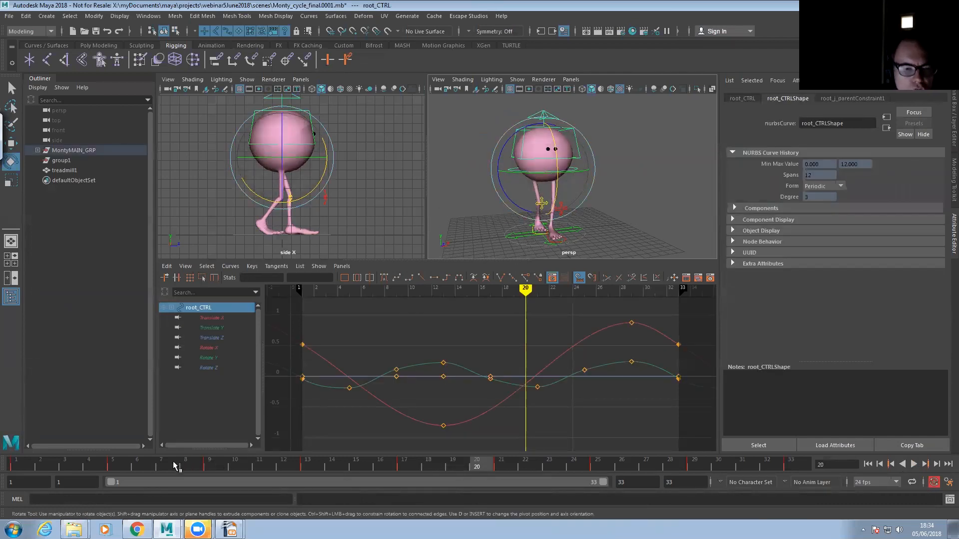
drag(114, 467, 305, 466)
click(236, 318)
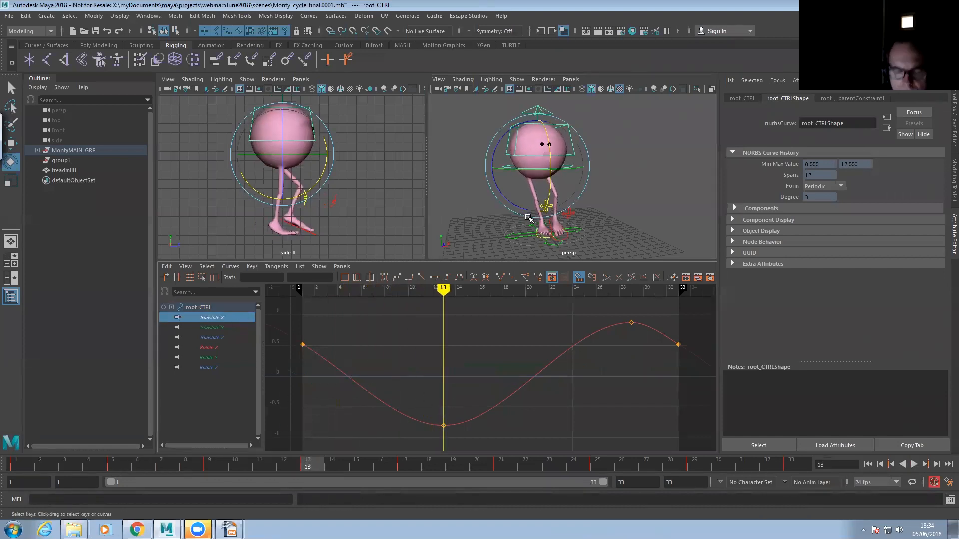
key(w)
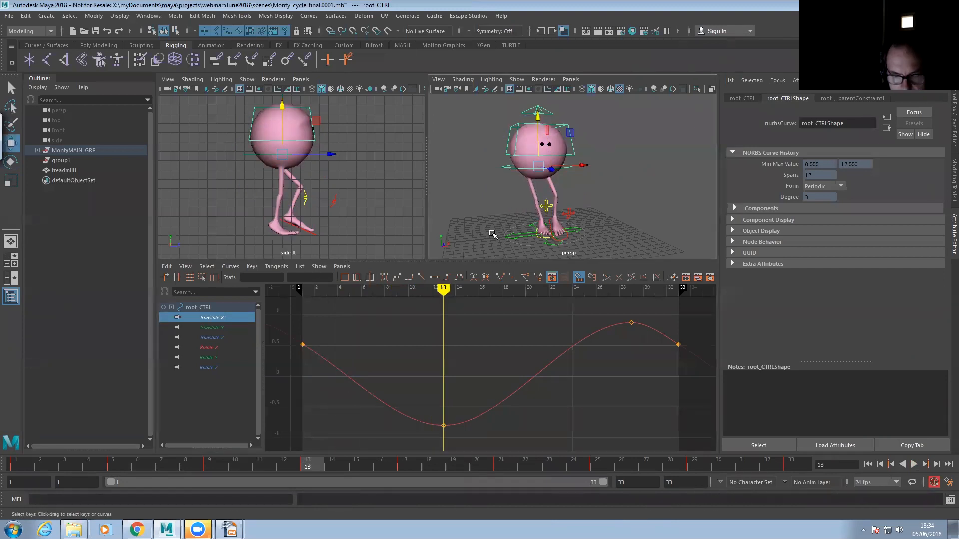
key(e)
drag(493, 161, 491, 153)
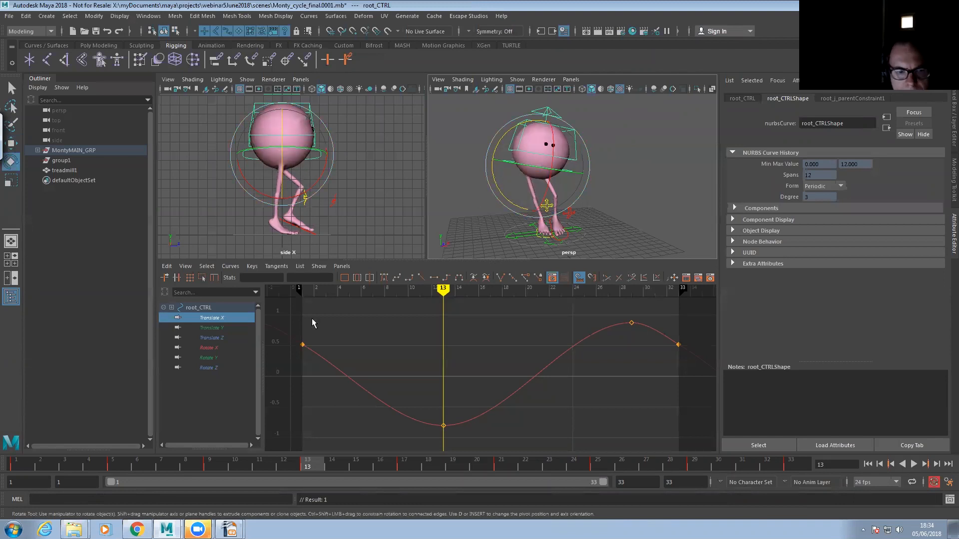
- At frame 29, tilt root_CTRL to the opposite side with Rotate Z about 9 and key it
click(220, 367)
drag(346, 464, 695, 463)
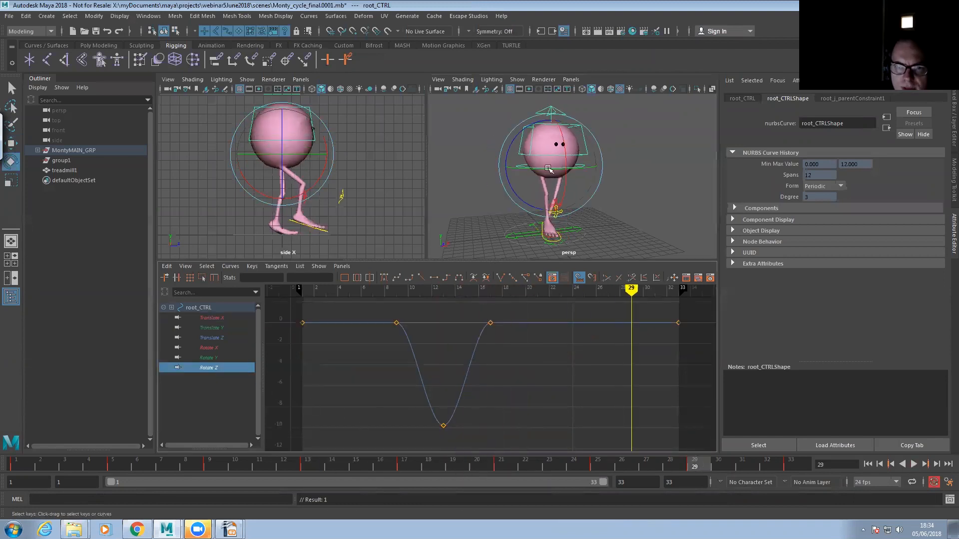
drag(508, 147, 508, 156)
key(f)
key(s)
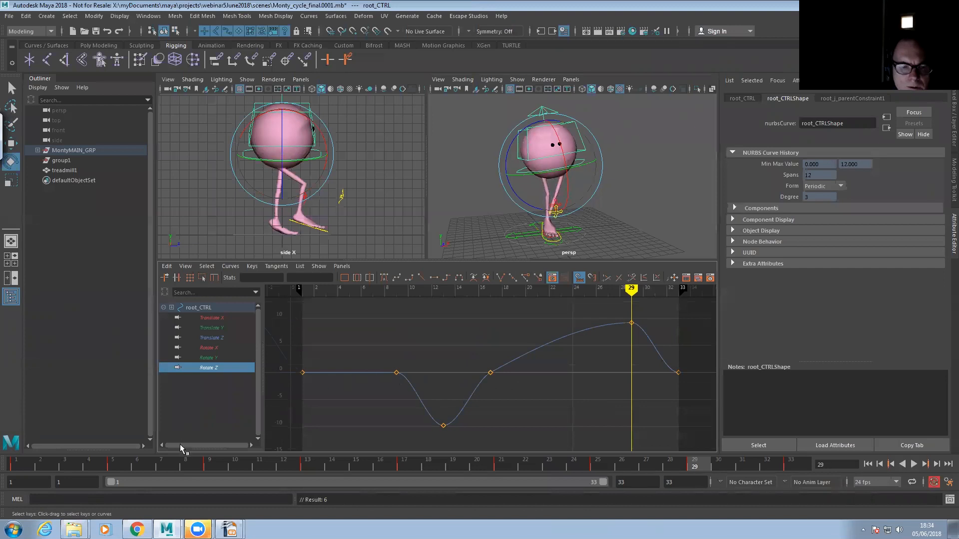
- Delete the in-between keys at frames 9 and 17 from root_CTRL's Rotate Z curve
click(122, 462)
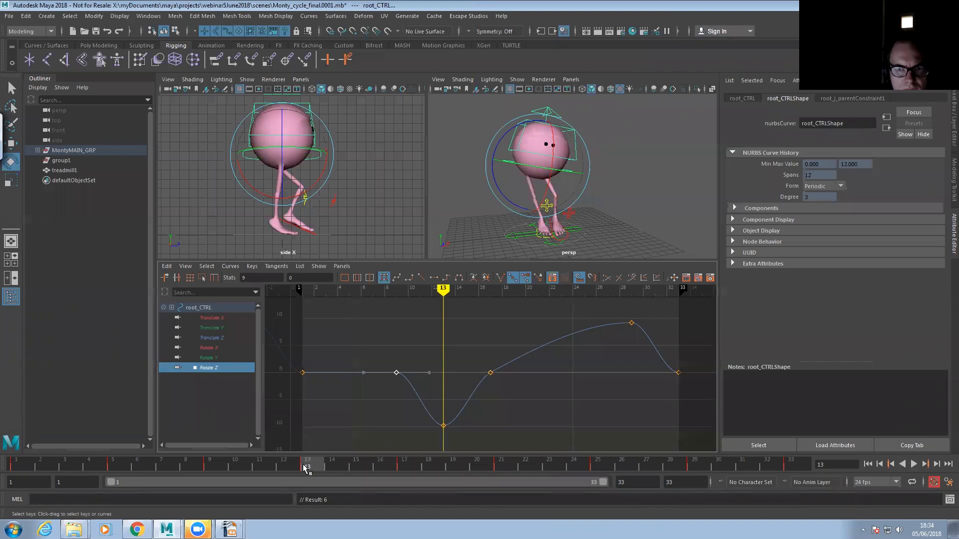
drag(329, 468, 695, 469)
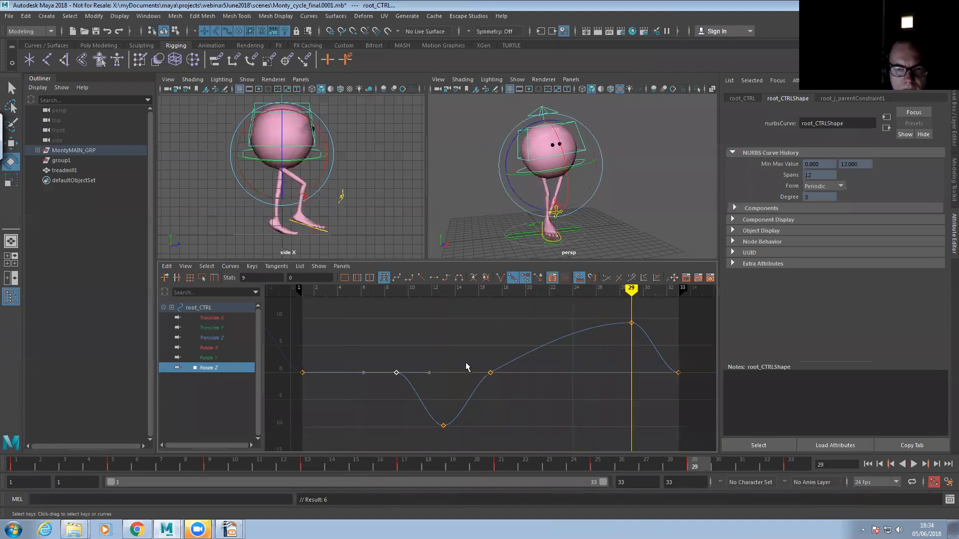
alt+middle_drag(390, 404, 395, 409)
alt+right_drag(395, 409, 420, 372)
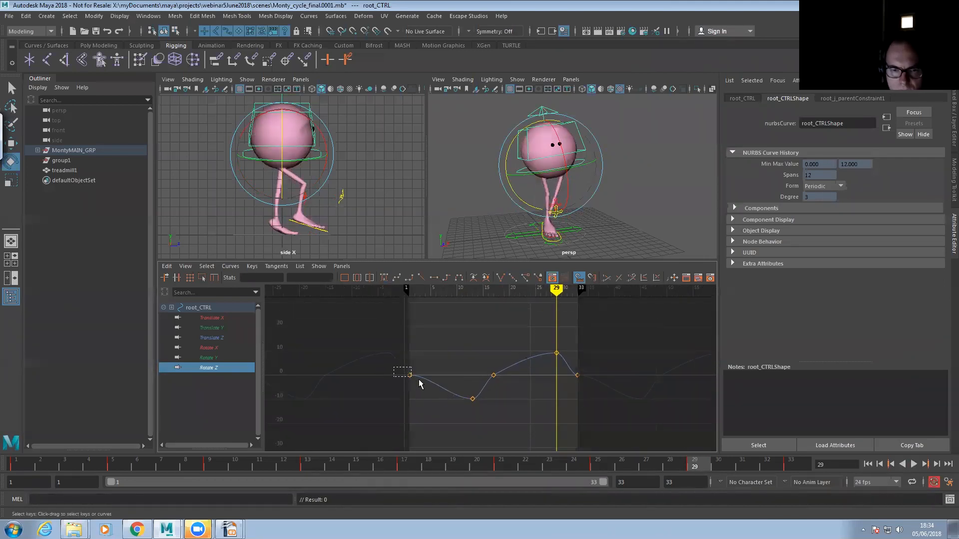
drag(418, 381, 418, 382)
click(575, 376)
click(554, 385)
click(517, 375)
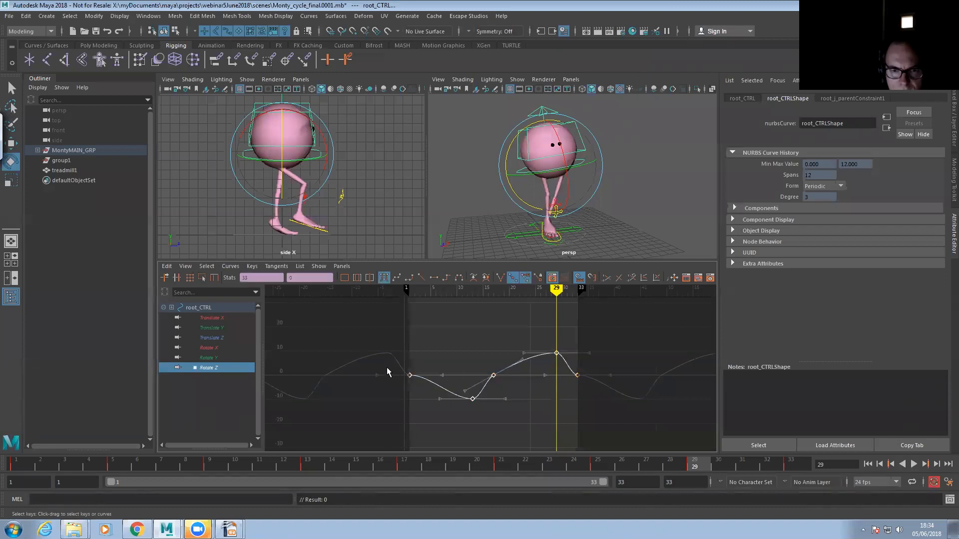
click(494, 377)
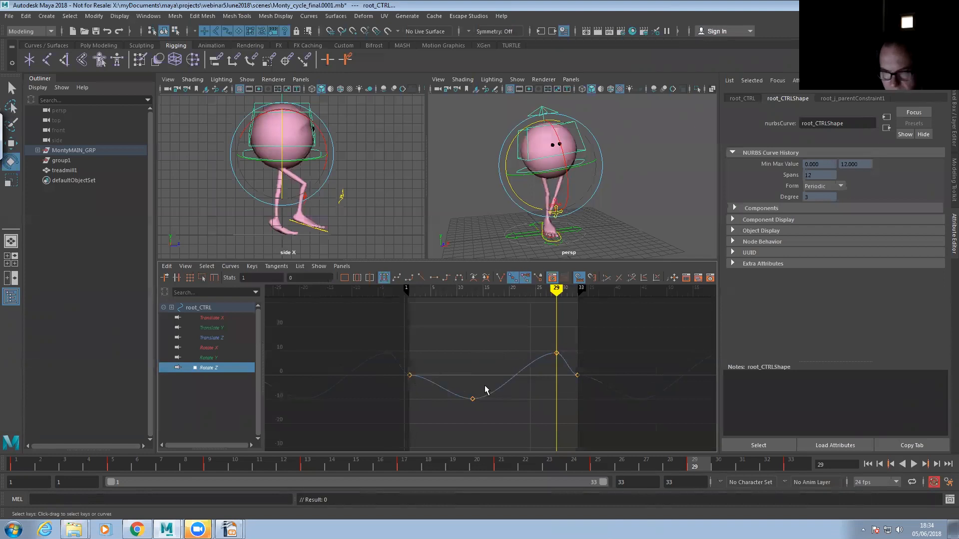
- Raise root_CTRL's Rotate Z keys at frames 1 and 33 to about 6.2 for a smooth loop, and check it with playback
click(393, 369)
drag(548, 391, 552, 396)
middle_drag(543, 383, 541, 374)
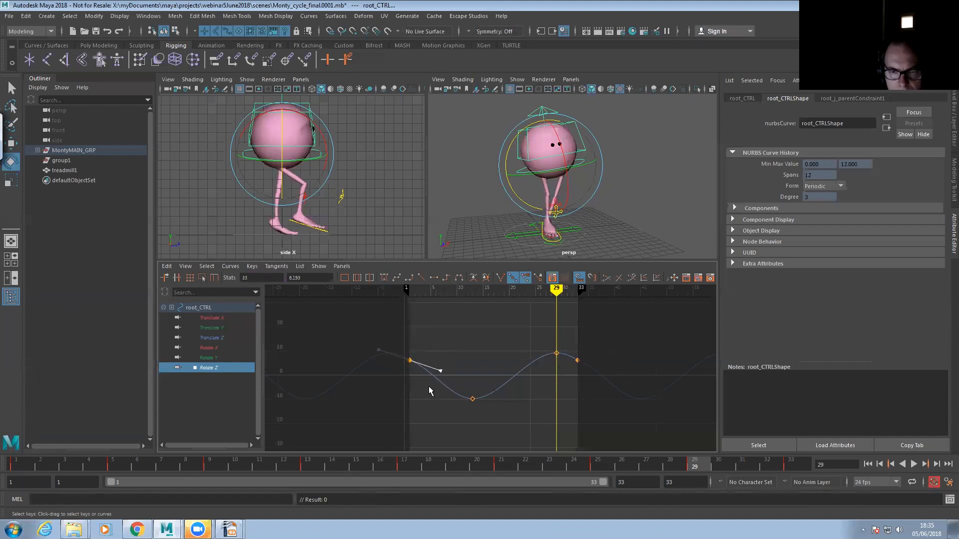
click(912, 464)
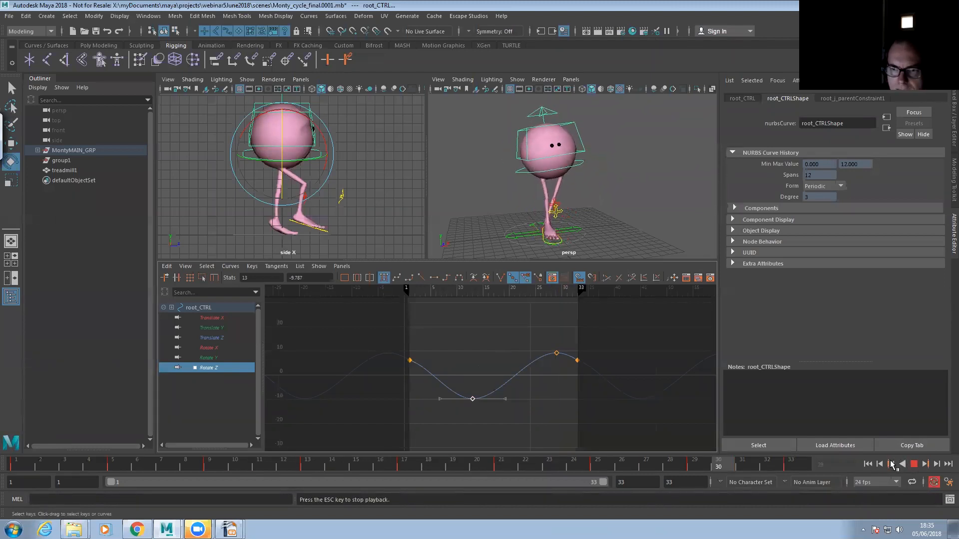
click(914, 464)
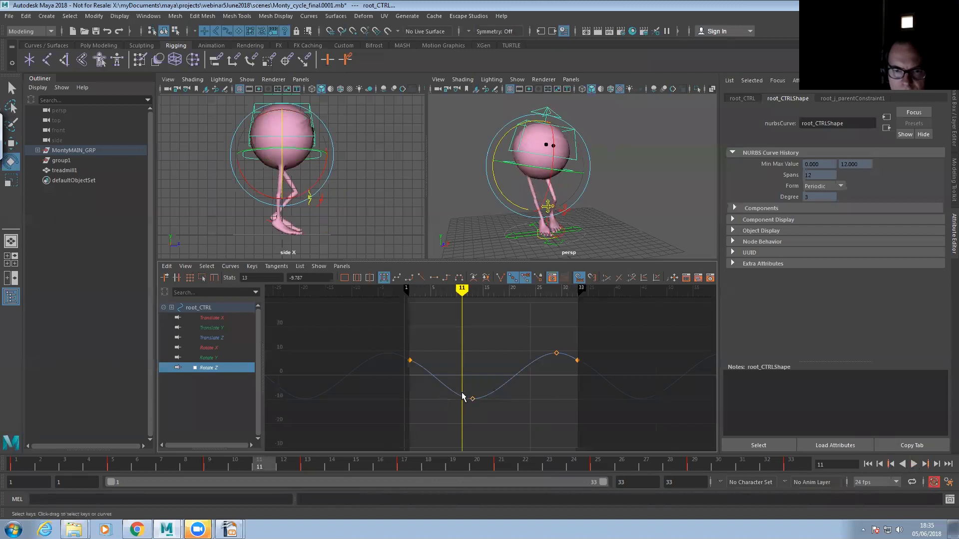
- Soften root_CTRL's Rotate Z sway to about -6.5 at frame 13, 7 at frame 29 and 3.9 at frames 1 and 33
middle_drag(460, 413, 460, 404)
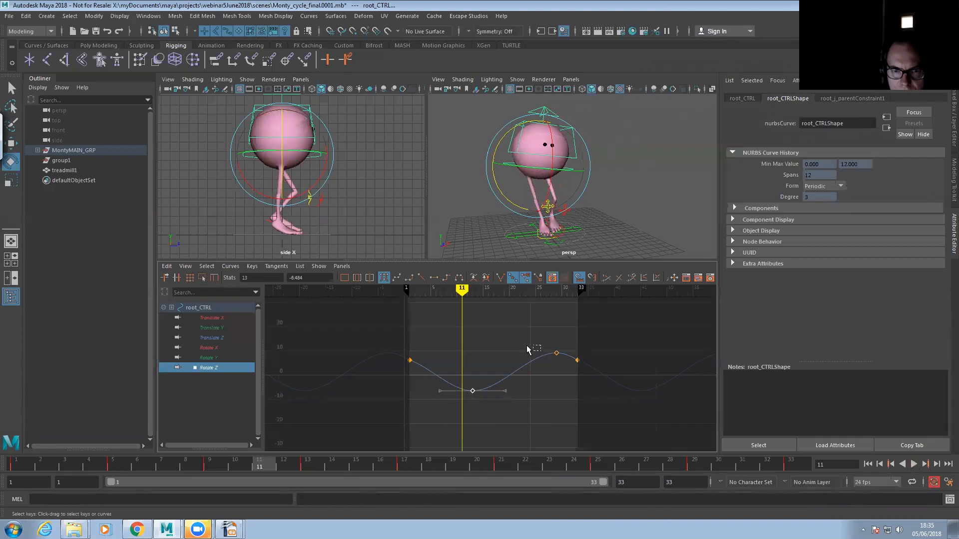
drag(372, 333, 591, 368)
middle_drag(574, 371, 574, 376)
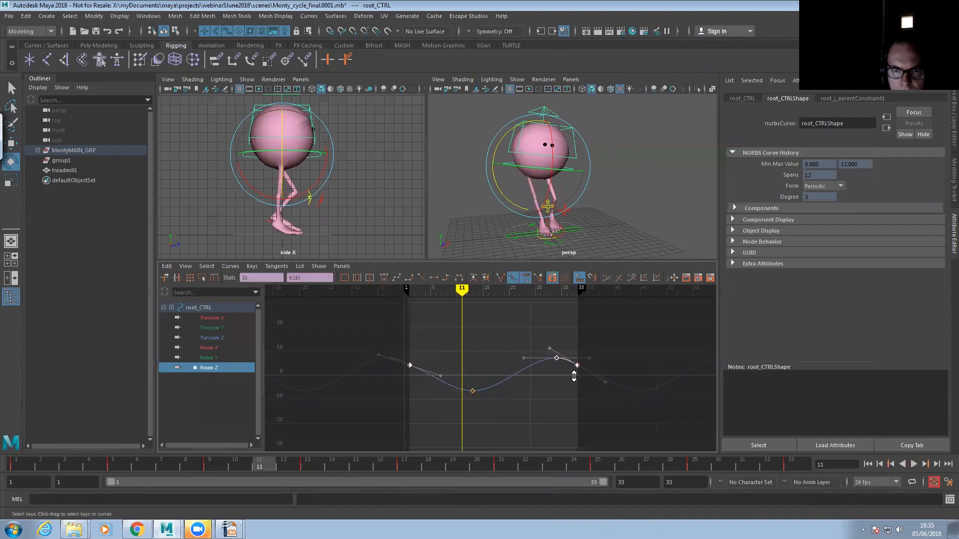
- Play back the softened sway and enlarge the viewport area to inspect the whole character
click(914, 464)
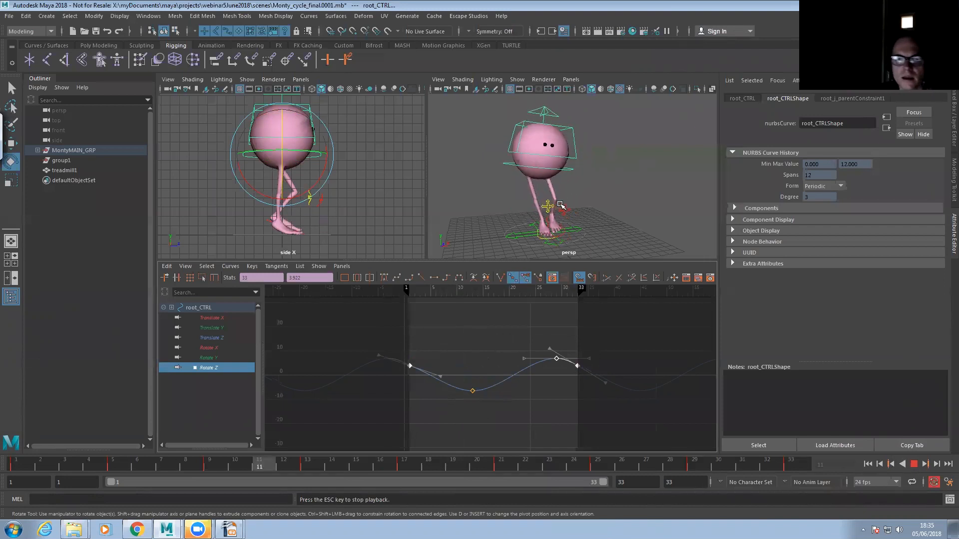
mouse_move(600, 214)
alt+middle_down()
mouse_move(623, 210)
mouse_move(603, 196)
mouse_move(573, 203)
mouse_move(602, 211)
alt+middle_up()
drag(523, 261, 523, 289)
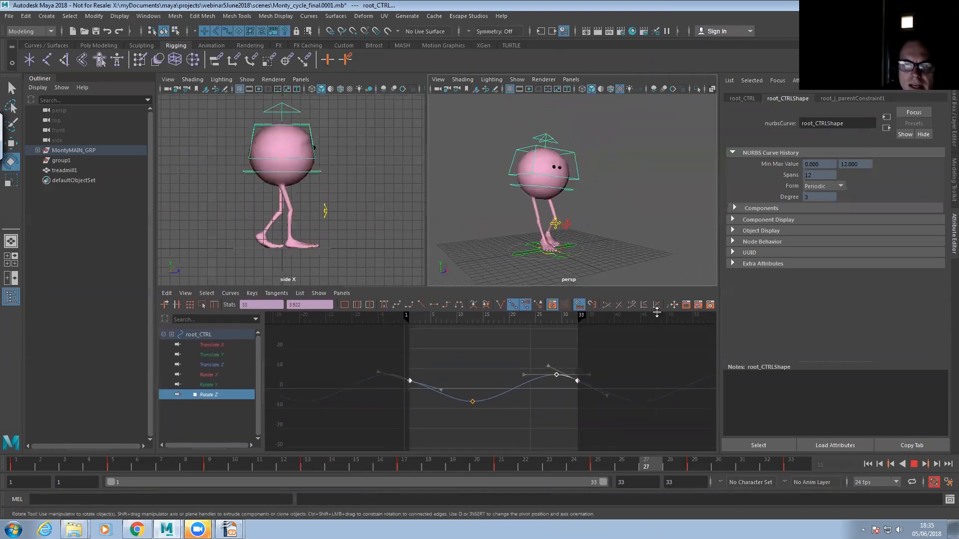
key(Escape)
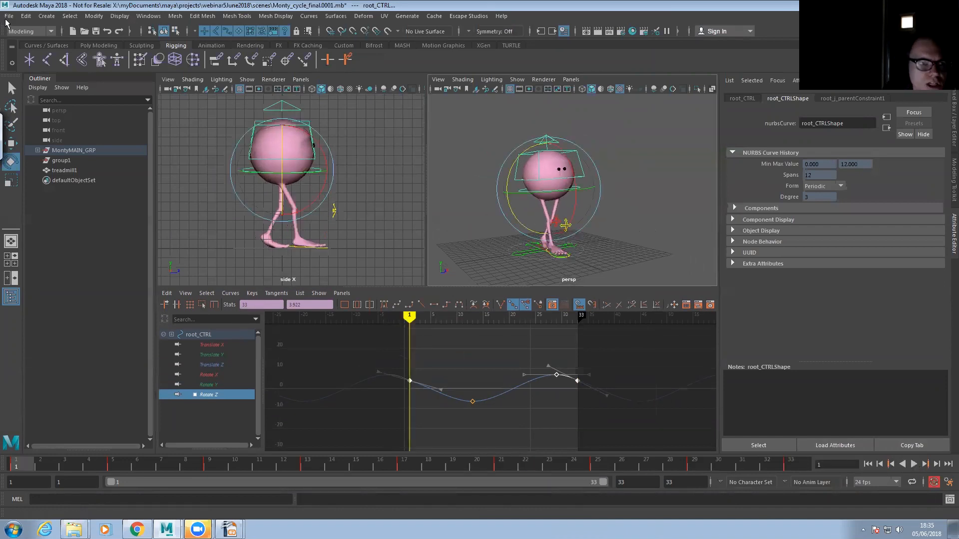
- Import girlyhatwithFeathers.ma from the project's scenes folder into the walk cycle scene
click(8, 17)
click(44, 126)
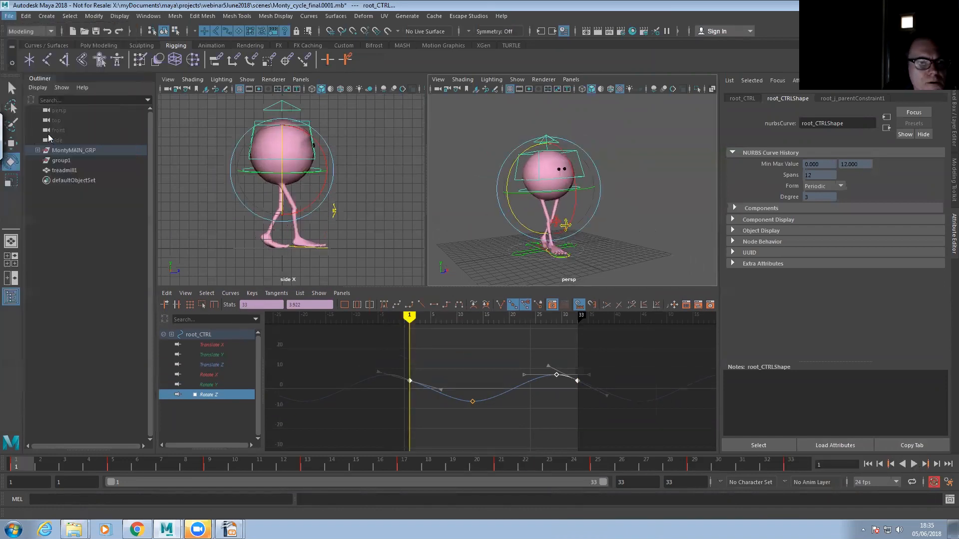
click(538, 168)
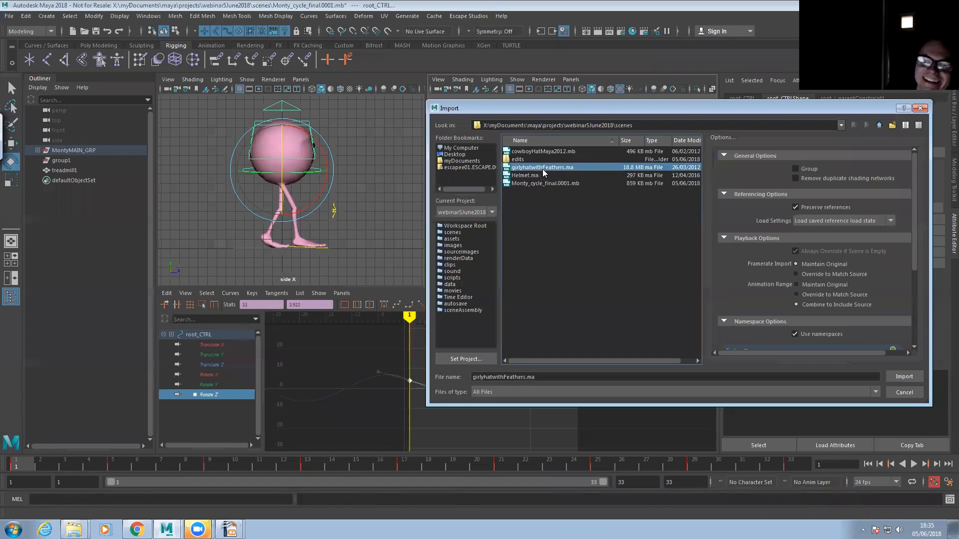
click(902, 377)
alt+middle_drag(545, 237, 541, 230)
scroll(541, 230, up, 1)
- Switch to Chrome, search TurboSquid for hats sorted by Lower Prices, and open the free model showing four hats on heads
click(136, 529)
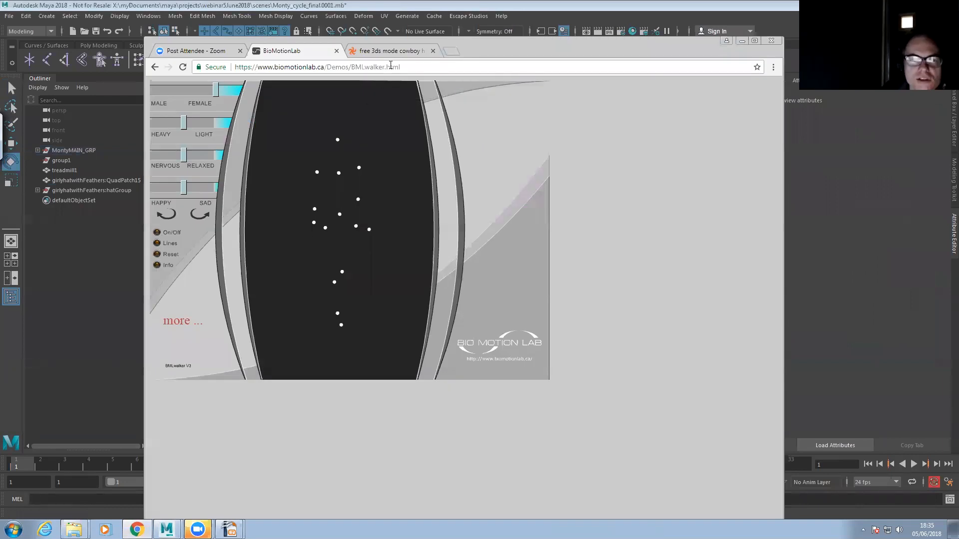
click(389, 50)
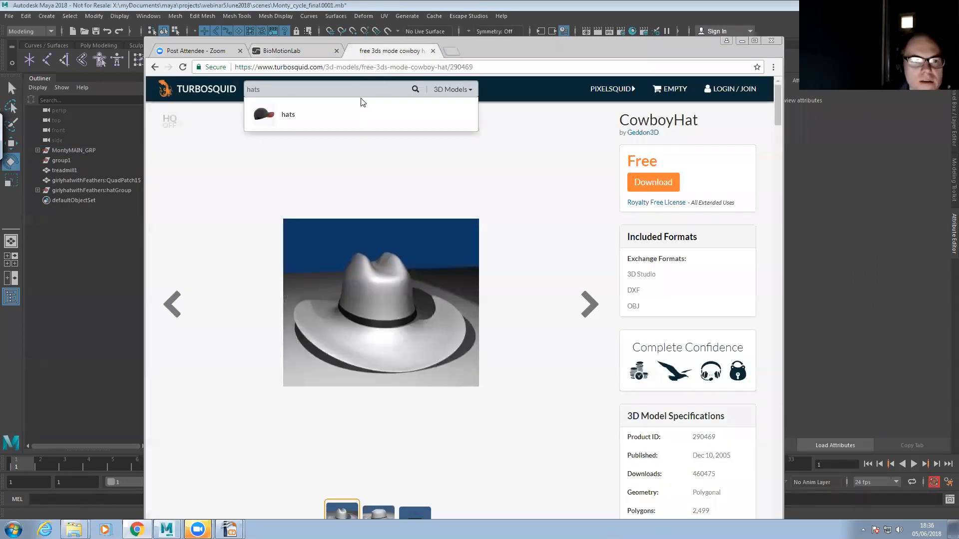
key(Return)
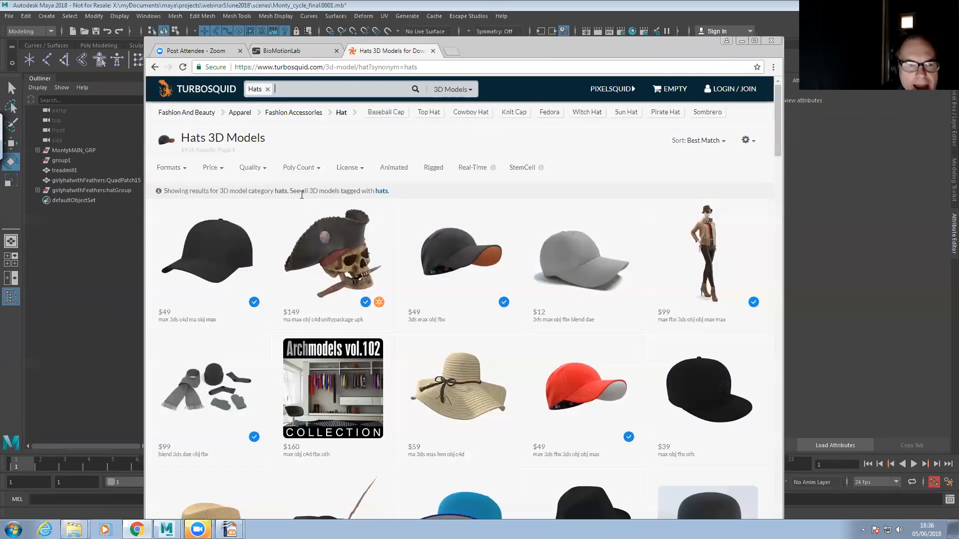
click(724, 145)
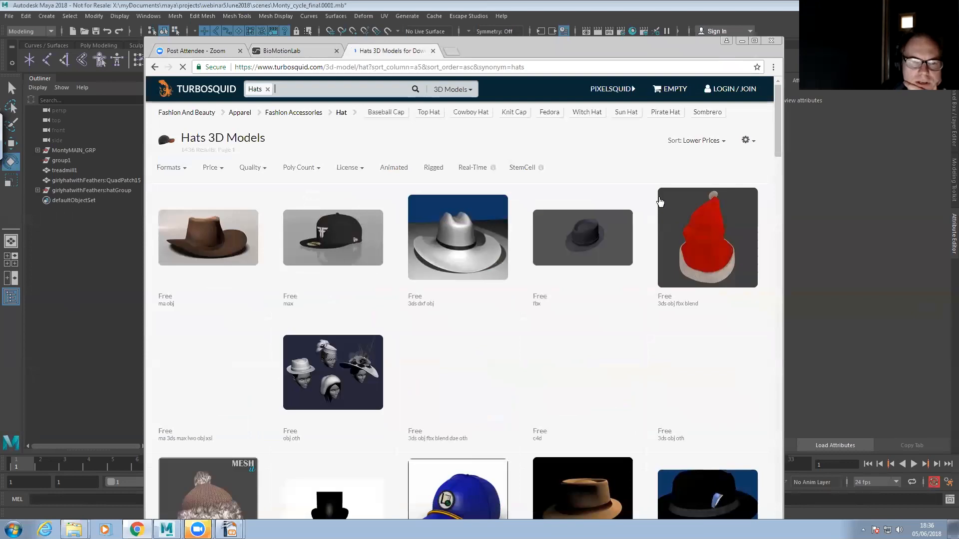
click(357, 390)
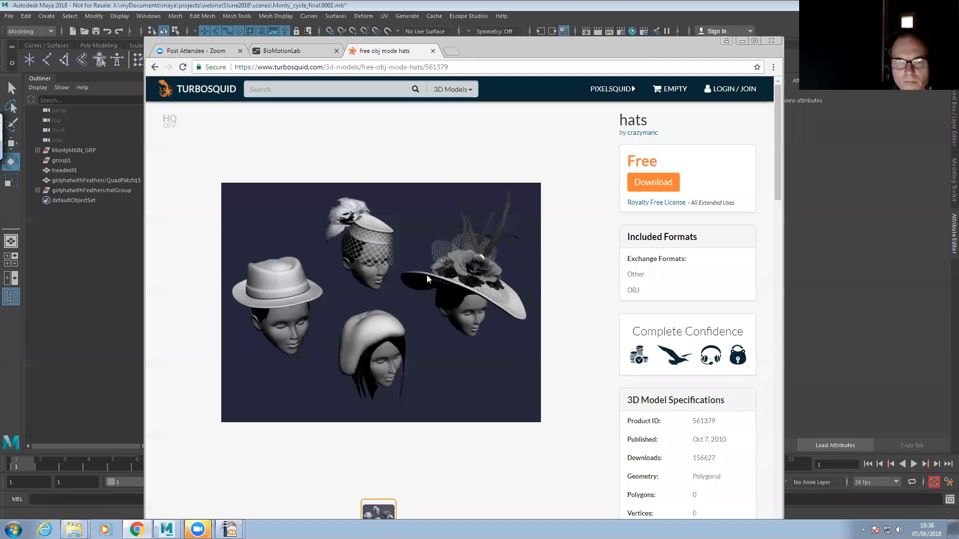
- Switch back to Maya and raise the imported hat group from Monty's feet up to the head
click(742, 42)
scroll(517, 221, up, 3)
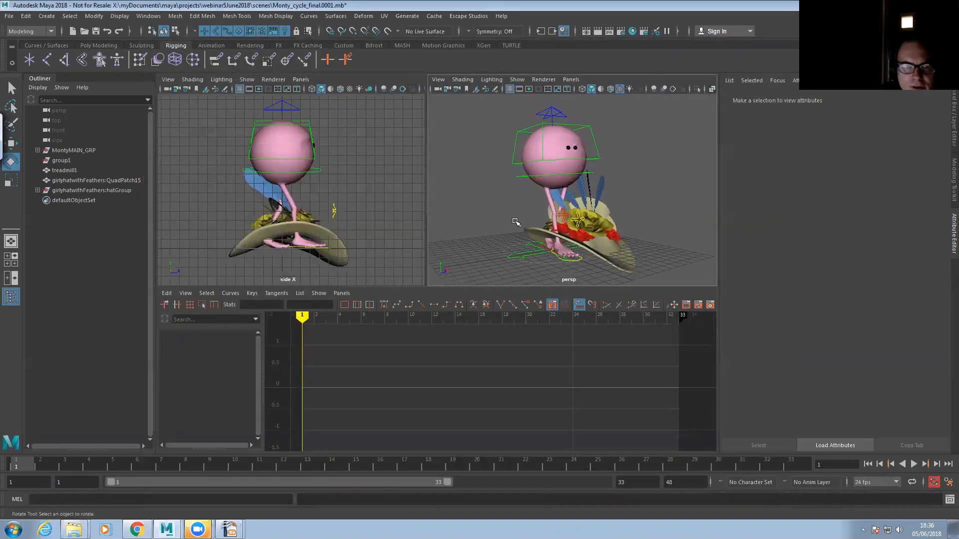
click(99, 191)
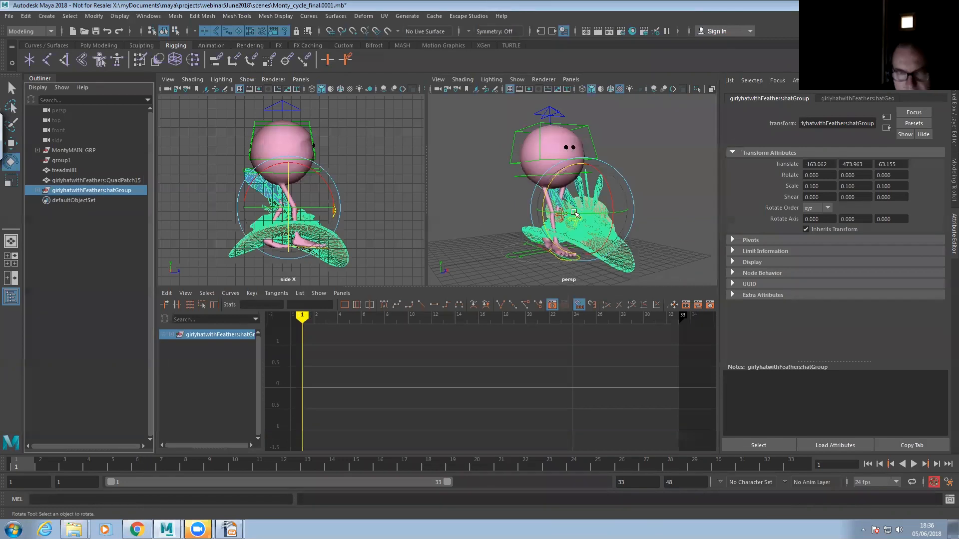
key(w)
drag(574, 214, 589, 89)
mouse_move(600, 129)
alt+mouse_down()
mouse_move(633, 161)
mouse_move(629, 172)
mouse_move(584, 125)
alt+mouse_up()
alt+drag(585, 126, 486, 171)
alt+middle_drag(486, 171, 448, 175)
- Tilt the hat group to about -13.5 in Rotate X and nudge it until it sits centred on Monty's head
drag(654, 121, 633, 124)
alt+drag(574, 183, 512, 174)
key(e)
key(w)
drag(620, 131, 613, 132)
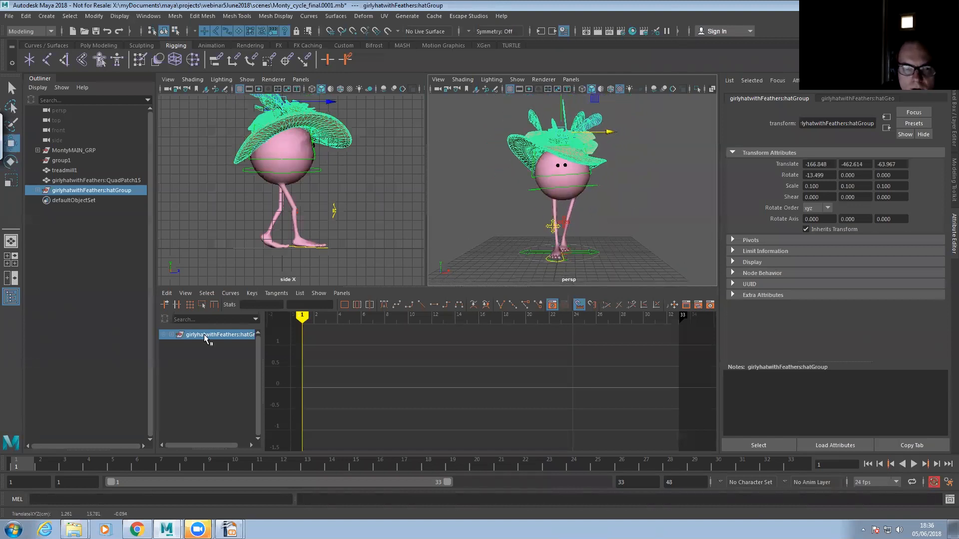
- Parent the hat group to squash_CTRL so that it follows Monty's head
alt+drag(505, 219, 582, 208)
alt+middle_drag(538, 188, 583, 253)
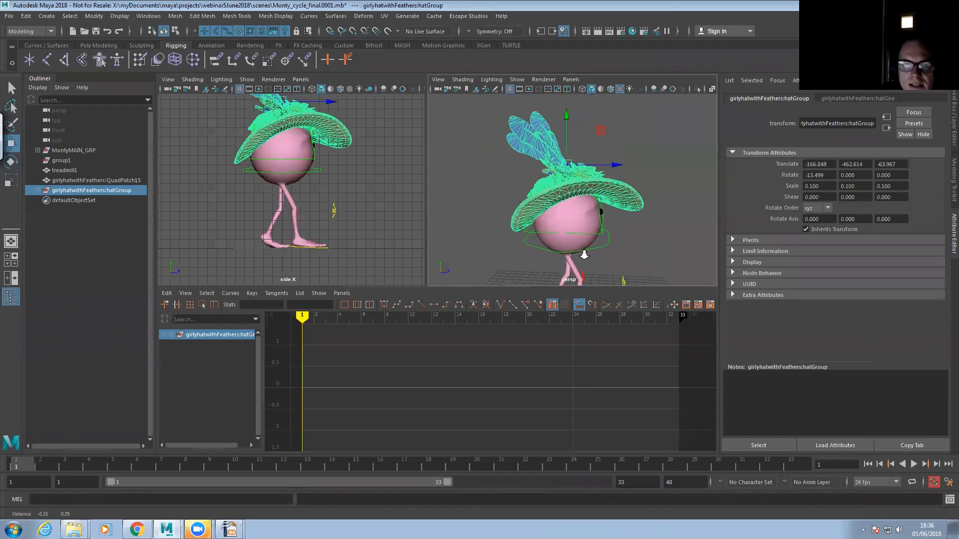
alt+right_drag(550, 210, 594, 205)
alt+middle_drag(569, 175, 574, 223)
alt+drag(574, 222, 514, 253)
alt+middle_drag(514, 253, 562, 253)
alt+right_drag(563, 253, 628, 274)
alt+drag(627, 274, 630, 172)
shift+click(628, 173)
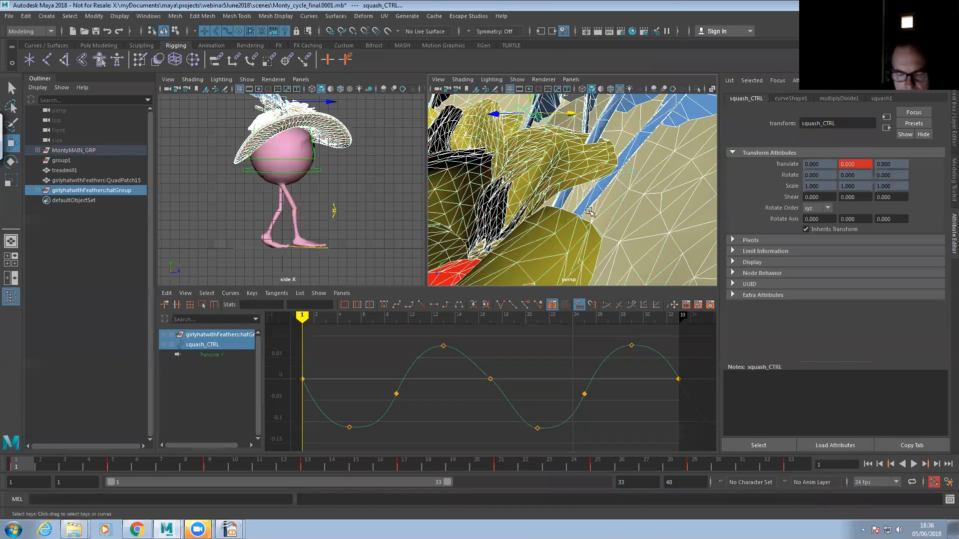
key(p)
alt+right_drag(567, 206, 514, 190)
alt+drag(571, 220, 620, 180)
alt+right_drag(710, 260, 685, 264)
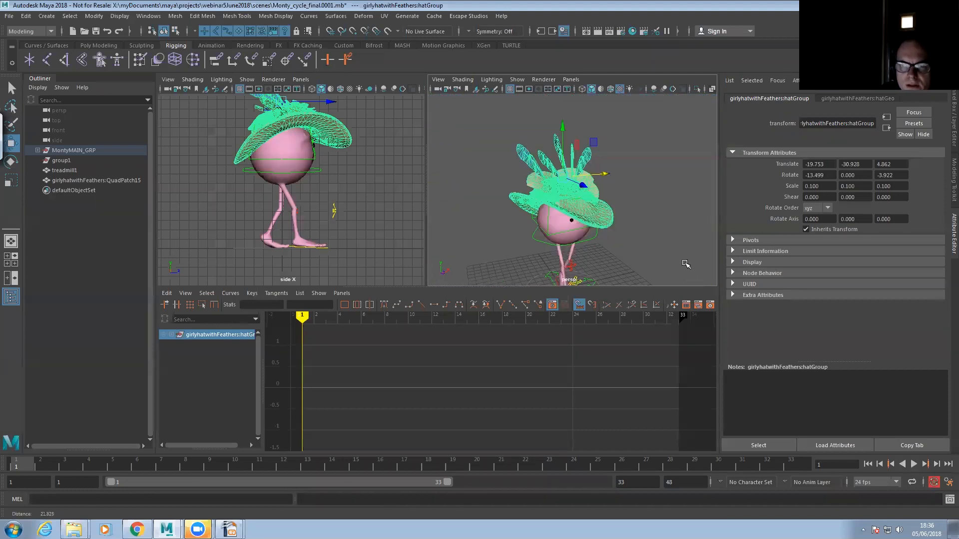
- Deselect the hat and play back the walk cycle to review the hat's motion from several distances
click(686, 264)
click(912, 464)
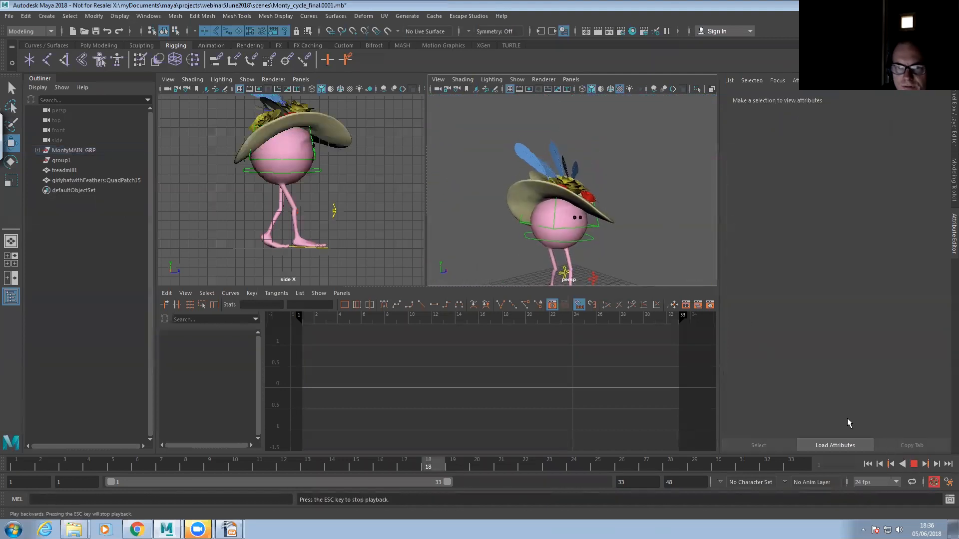
alt+right_drag(556, 241, 551, 260)
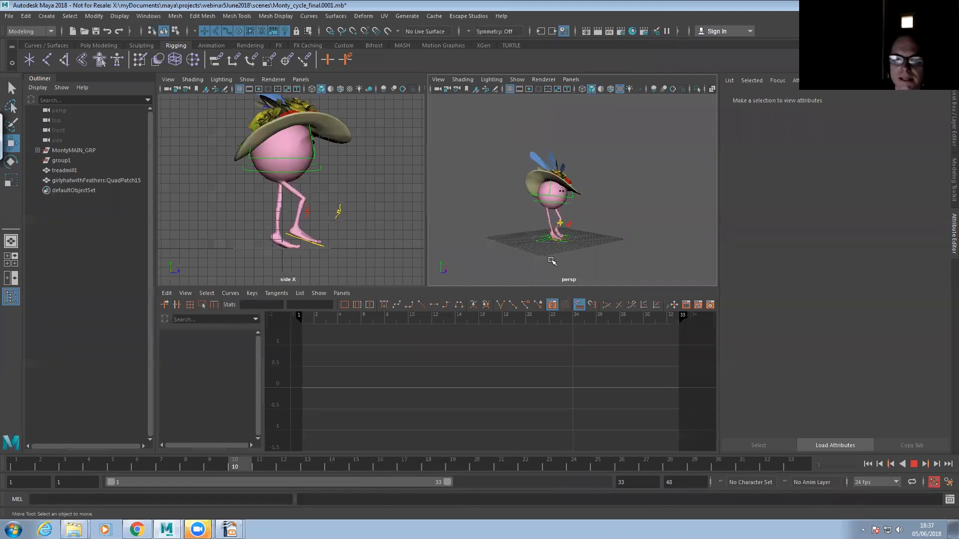
scroll(569, 237, up, 4)
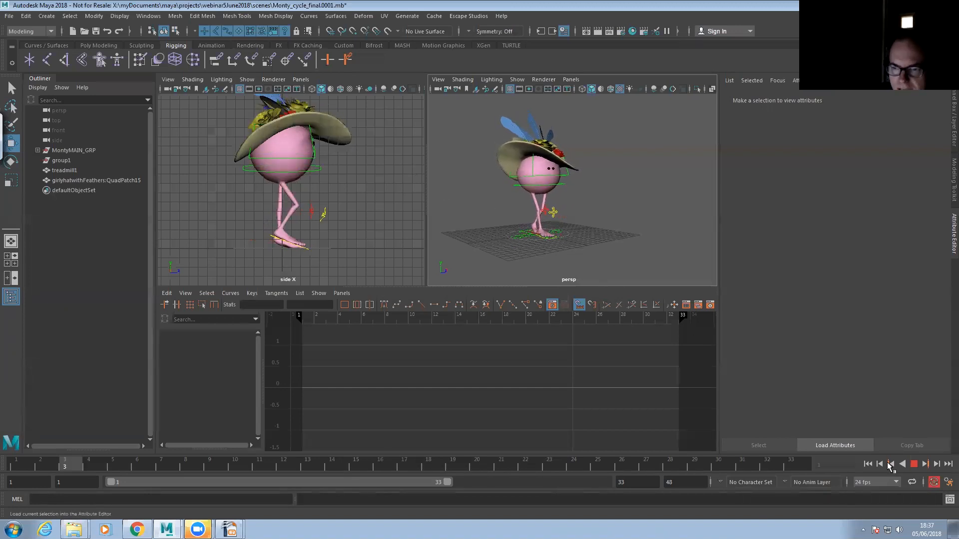
- Stop playback and reopen Monty_cycle_final.0001.mb from the scenes folder without saving the current changes
key(Escape)
click(10, 16)
click(34, 31)
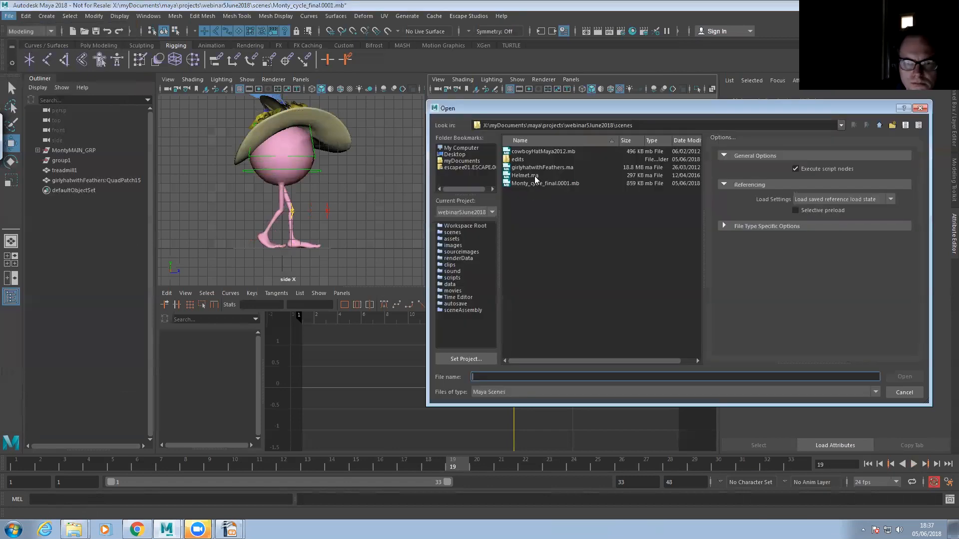
click(539, 184)
click(901, 377)
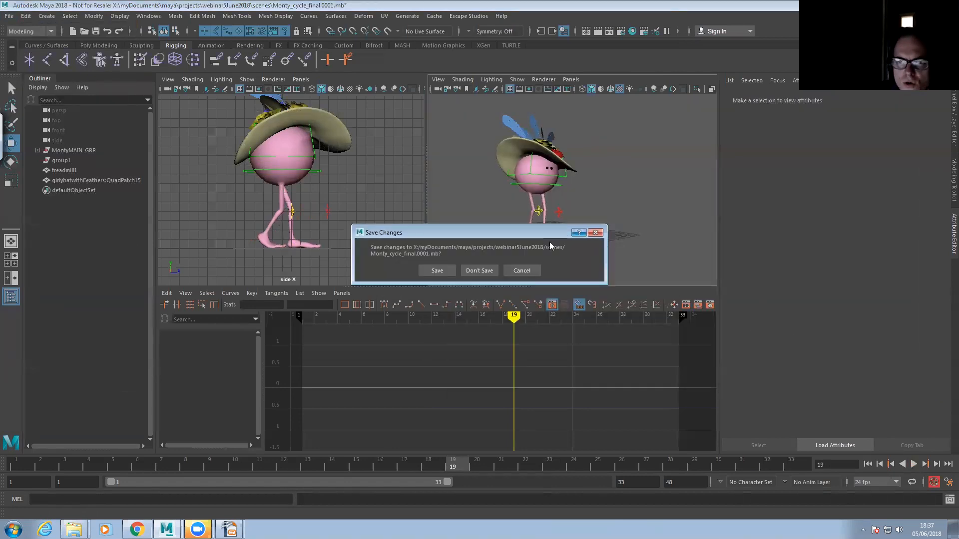
click(495, 269)
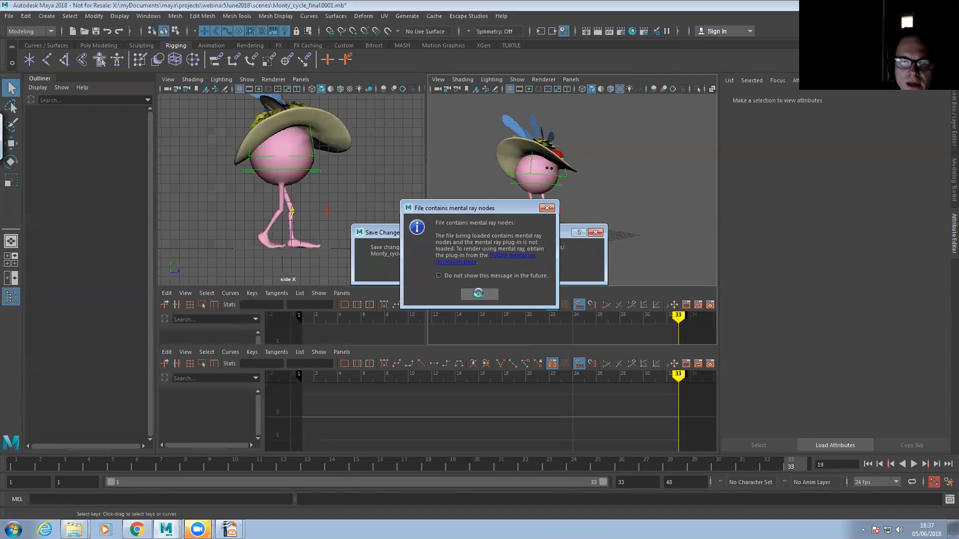
click(478, 293)
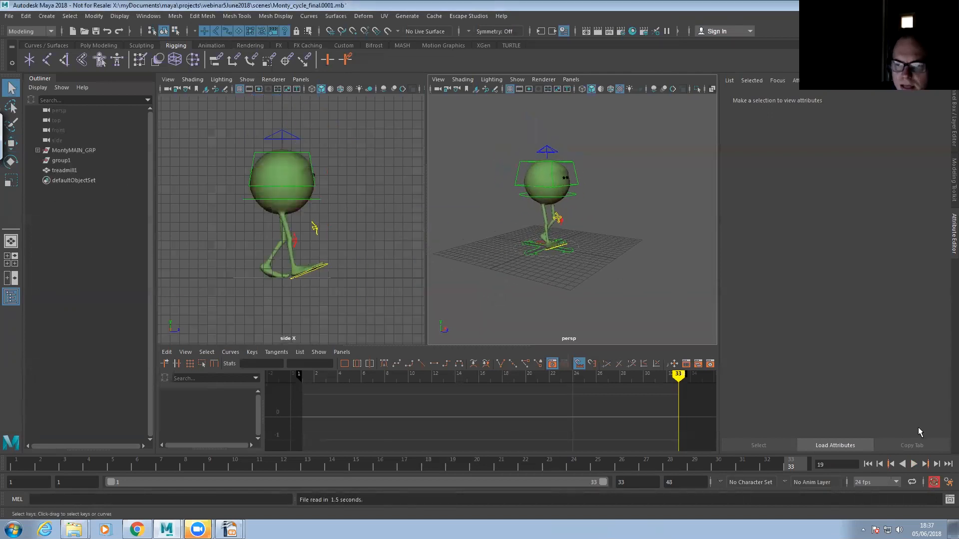
- Play back the reopened green Monty walk cycle, show the layer editor beside the viewports, and stop playback
click(915, 464)
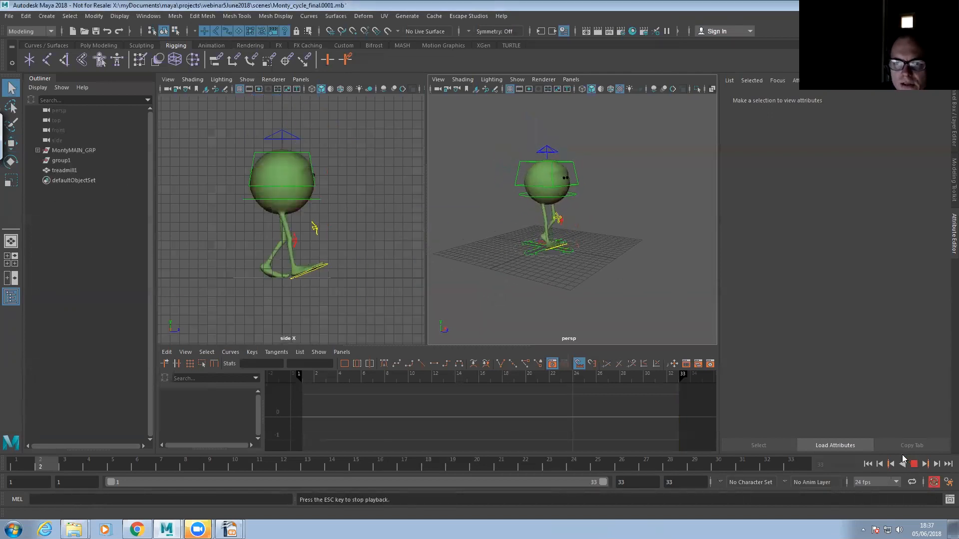
scroll(534, 281, up, 3)
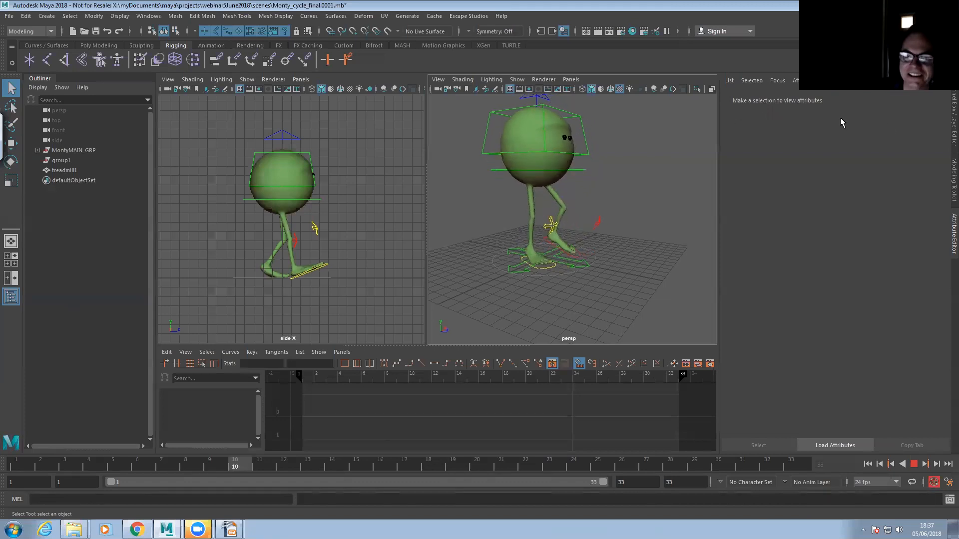
click(952, 122)
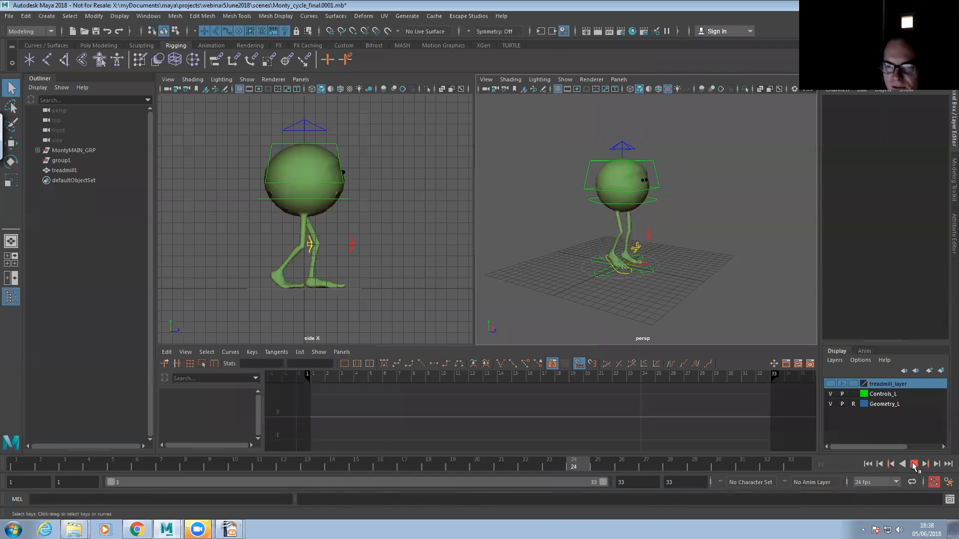
click(915, 466)
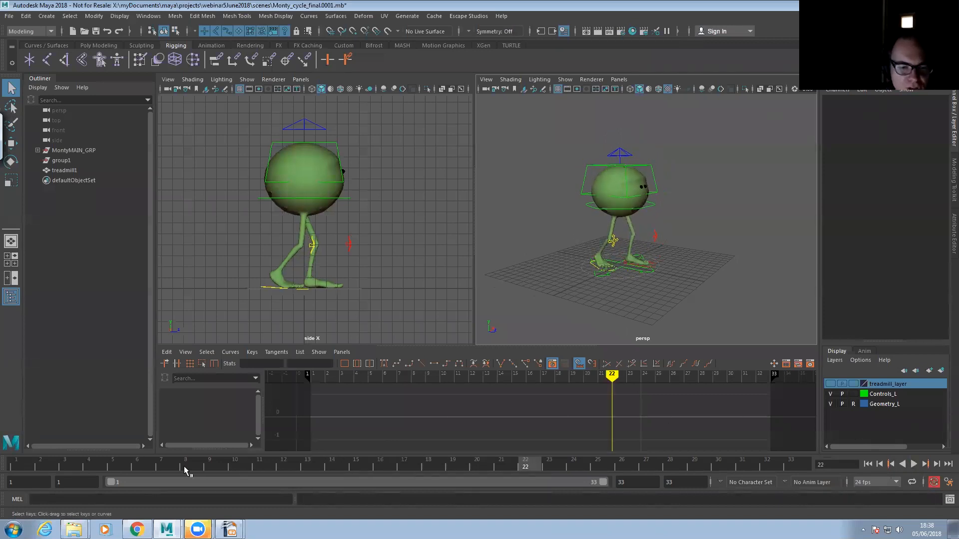
- Switch to Chrome, search Google Images for "goose step" in a new tab, and enlarge the first marching-soldiers image
click(137, 529)
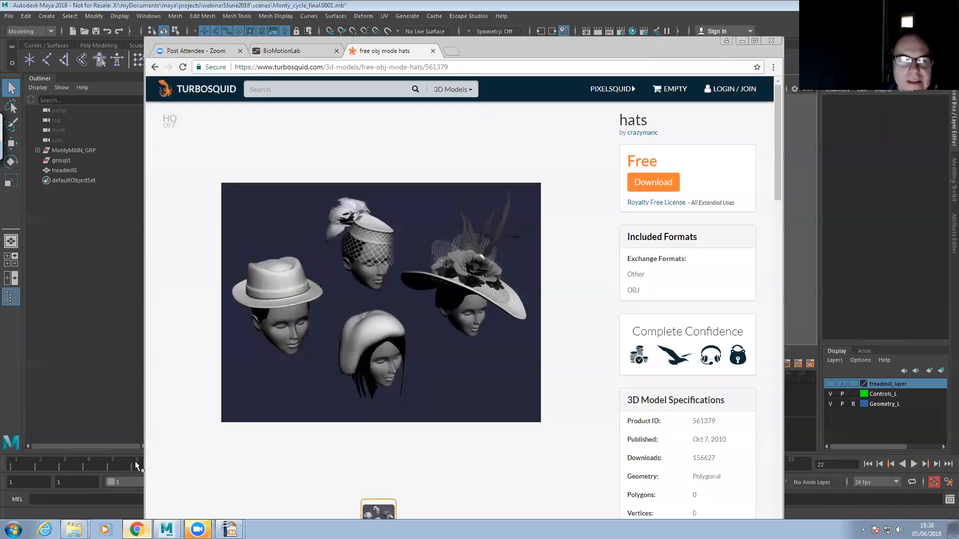
click(451, 51)
text(goose step)
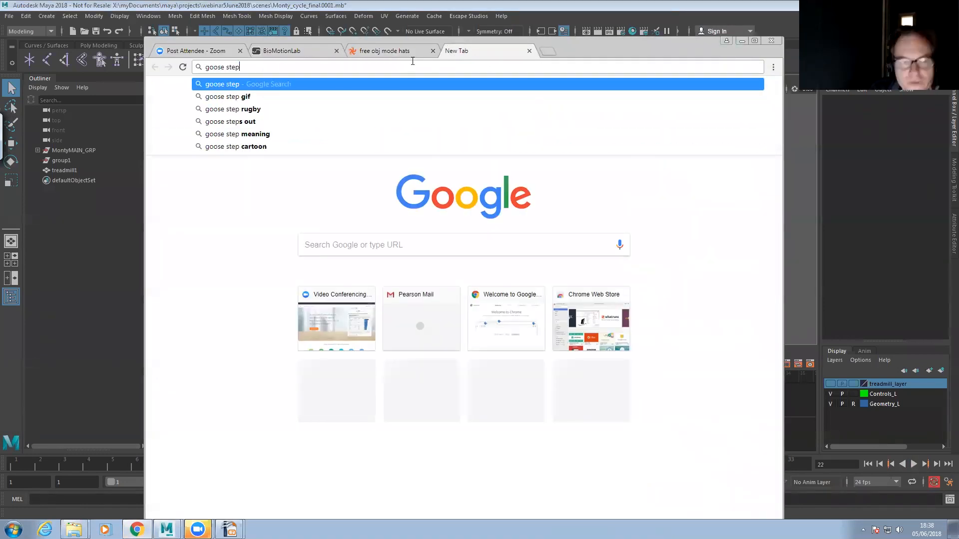
key(Return)
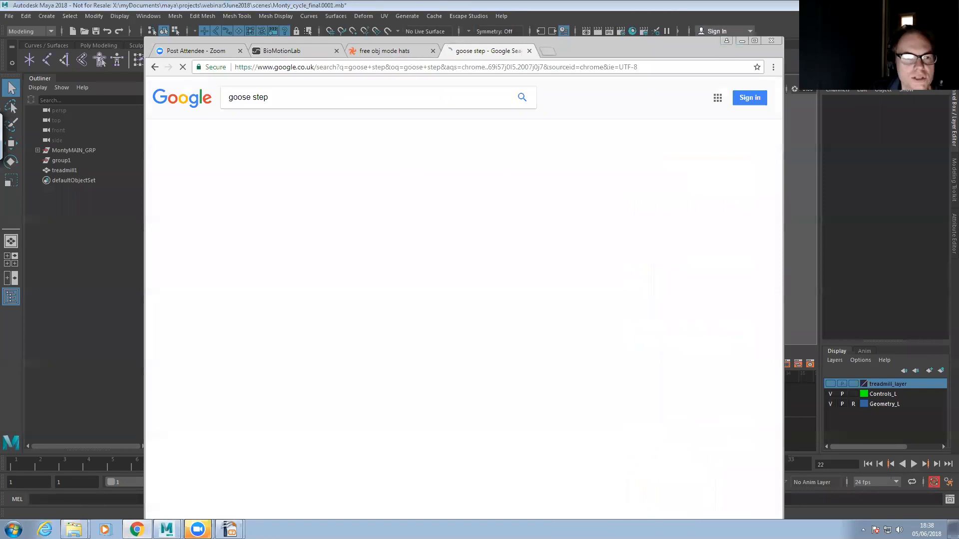
click(300, 129)
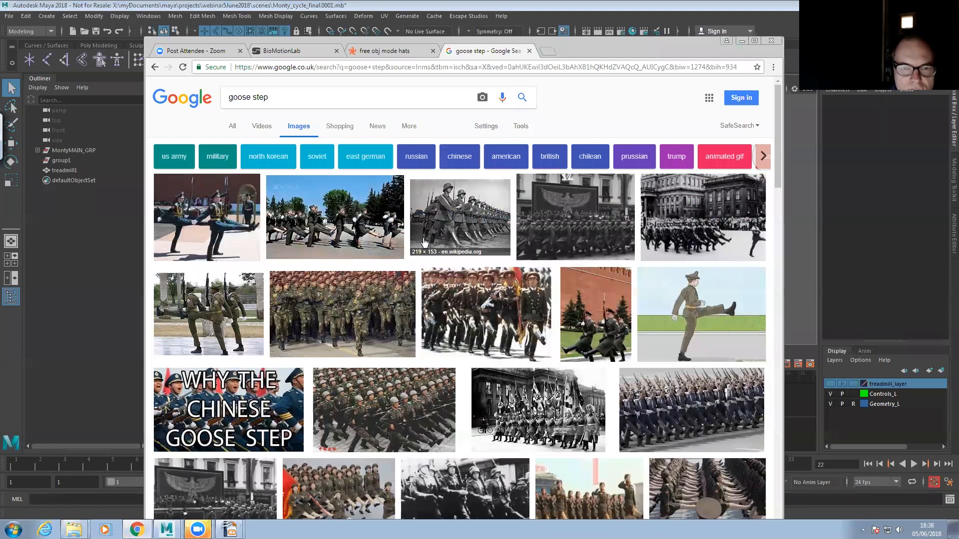
click(236, 244)
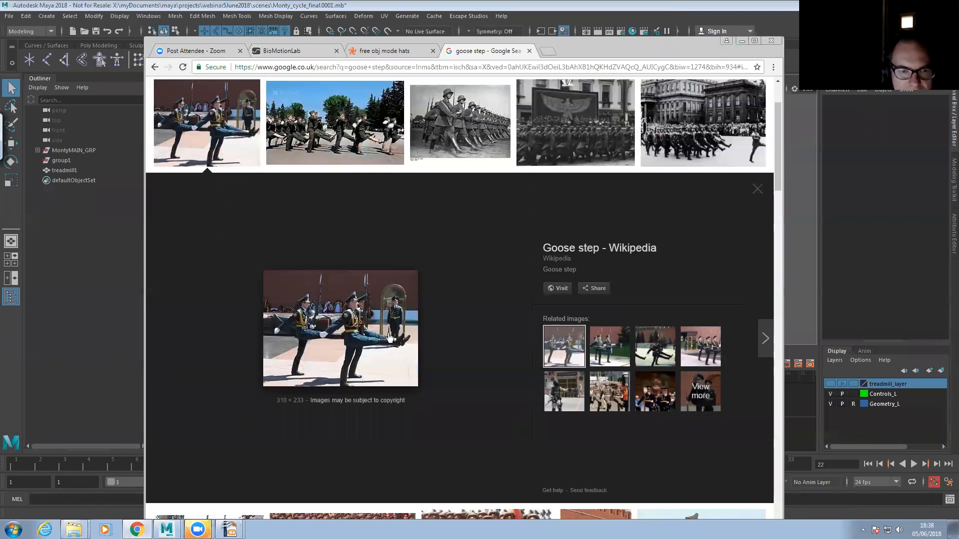
- Switch back to Maya and import Helmet.ma from the project's scenes folder into the walk cycle scene
click(743, 42)
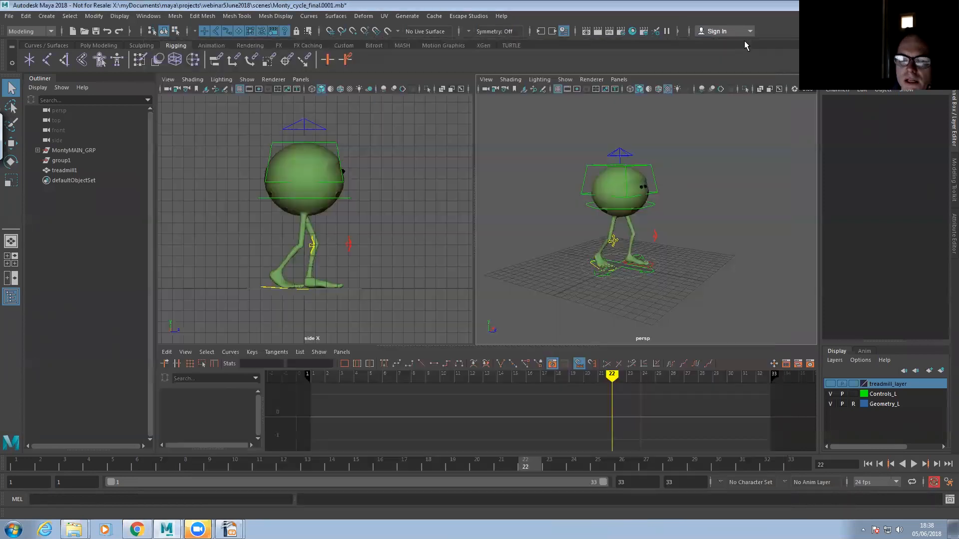
alt+right_drag(568, 239, 537, 233)
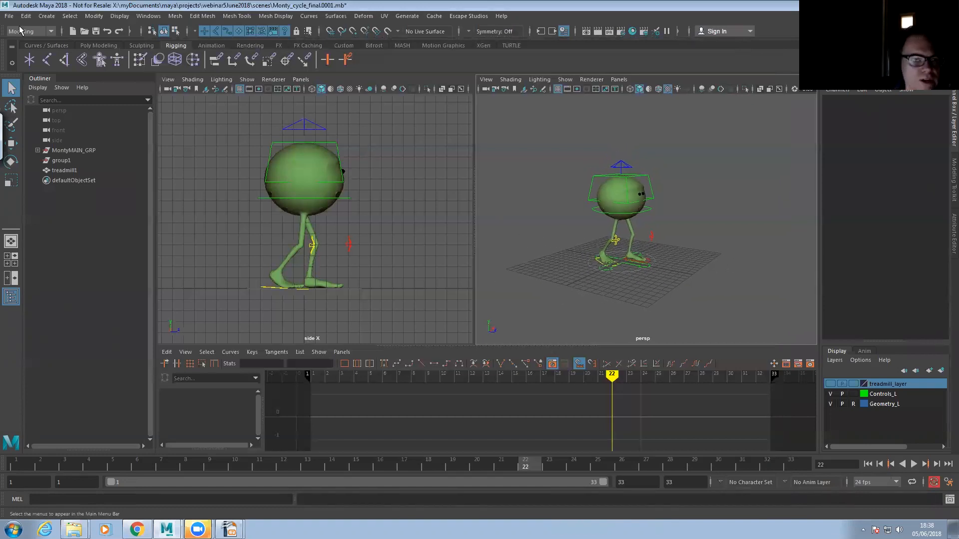
click(10, 15)
click(47, 127)
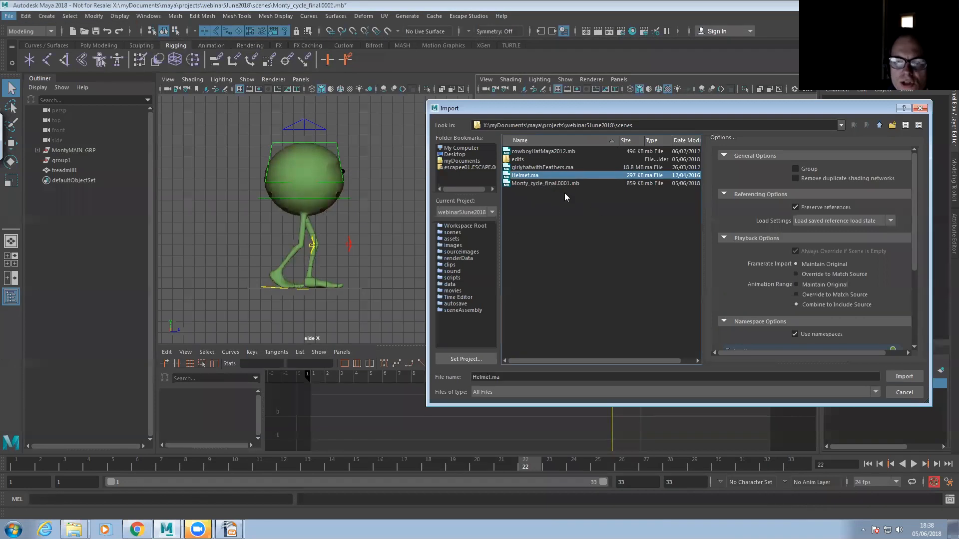
click(537, 176)
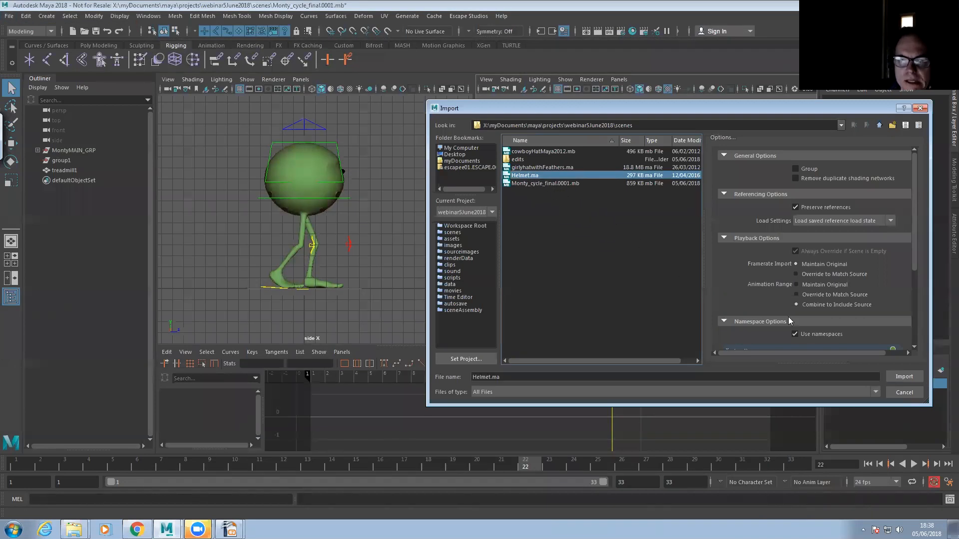
key(Return)
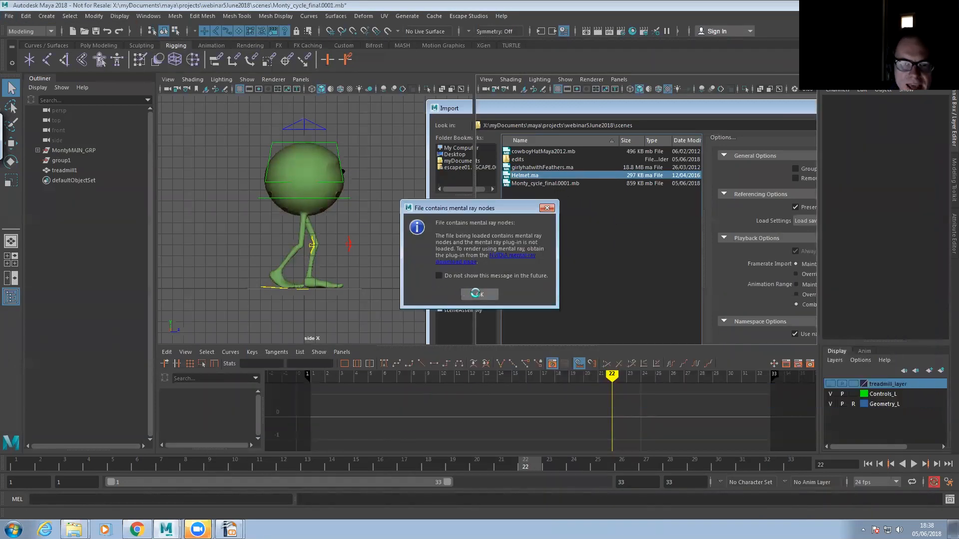
click(435, 430)
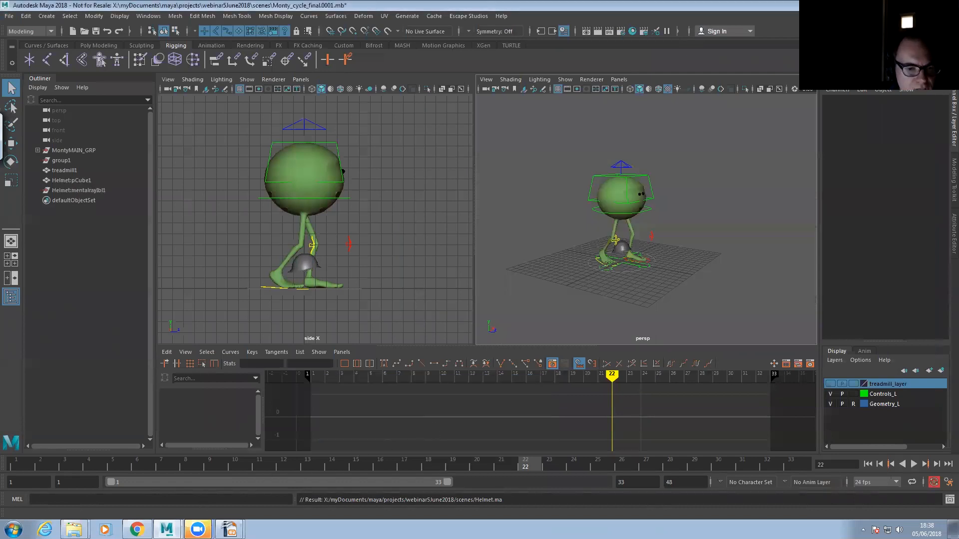
- Switch to Chrome, search TurboSquid for "helmet", sort by Lower Prices, and browse the low-cost helmet models
key(alt+Tab)
click(392, 52)
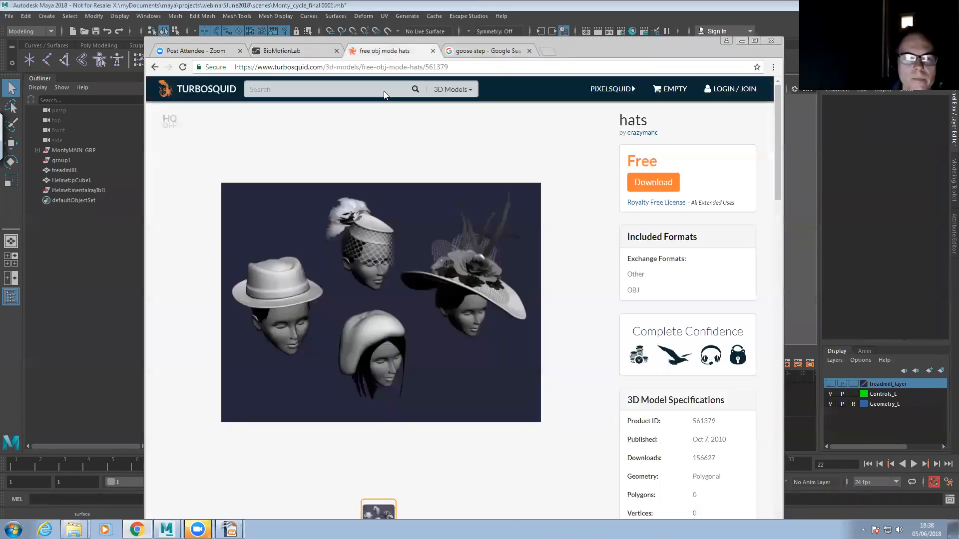
click(348, 86)
text(helmet)
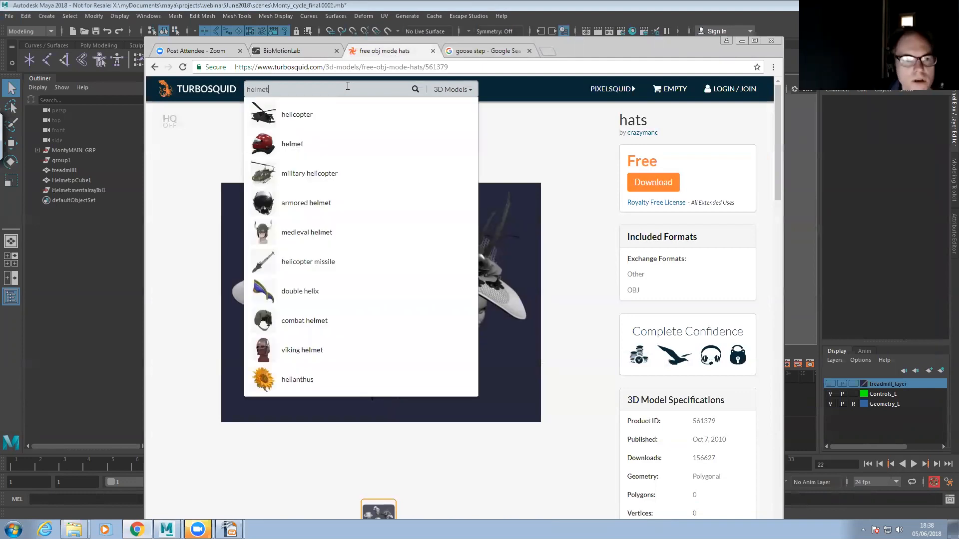
key(Return)
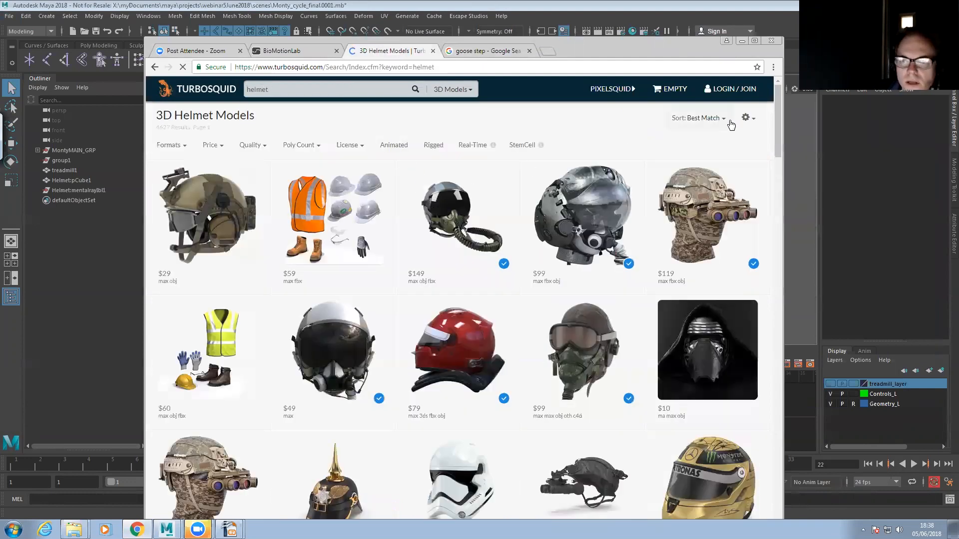
click(729, 121)
click(694, 164)
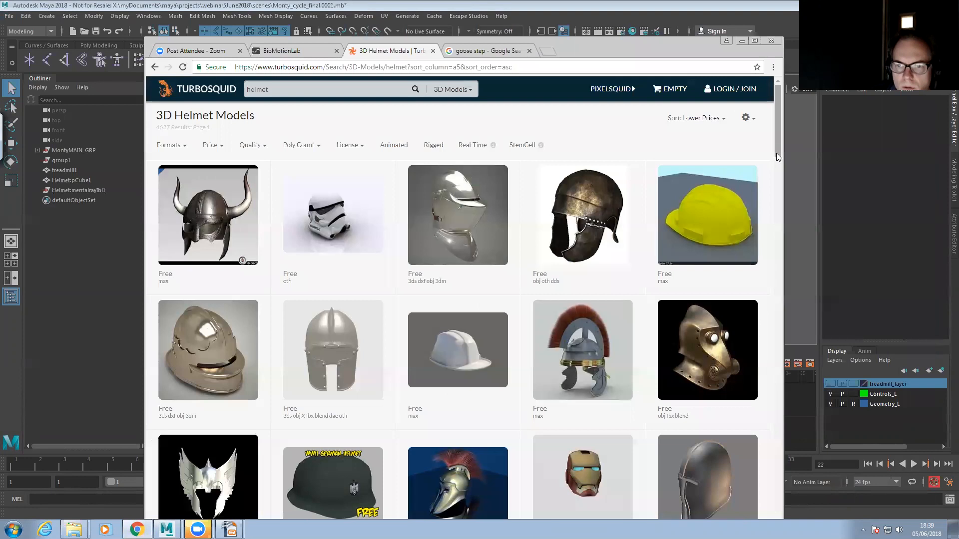
scroll(776, 153, down, 2)
scroll(779, 159, down, 1)
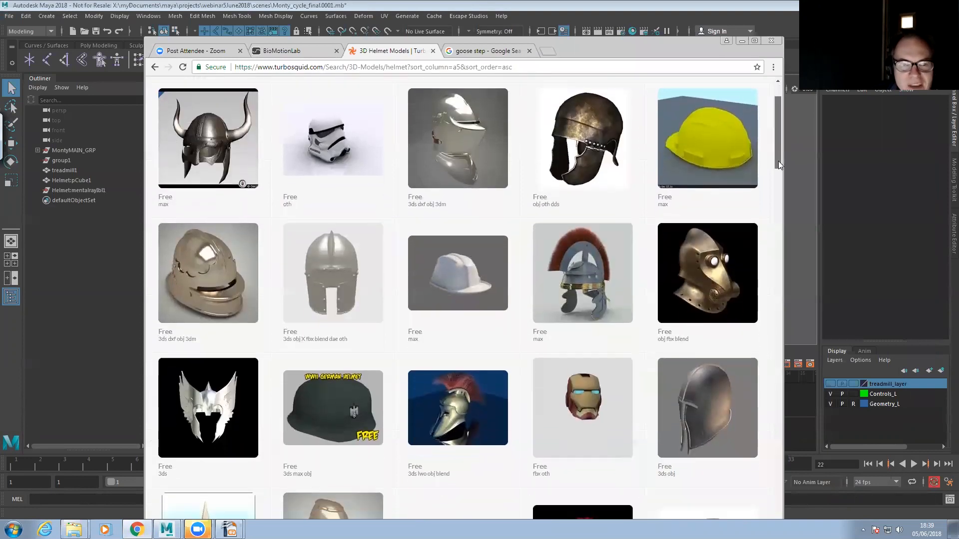
drag(777, 133, 775, 155)
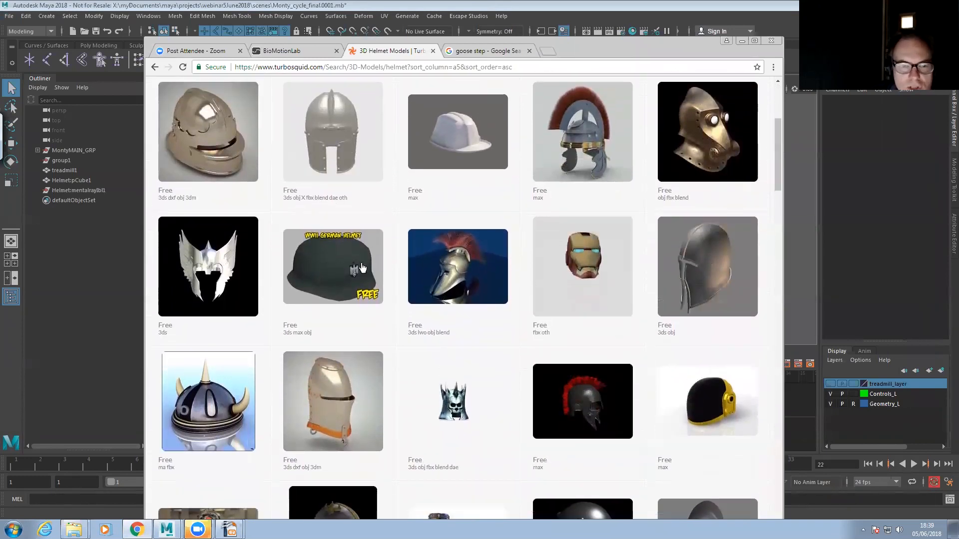
drag(778, 163, 791, 486)
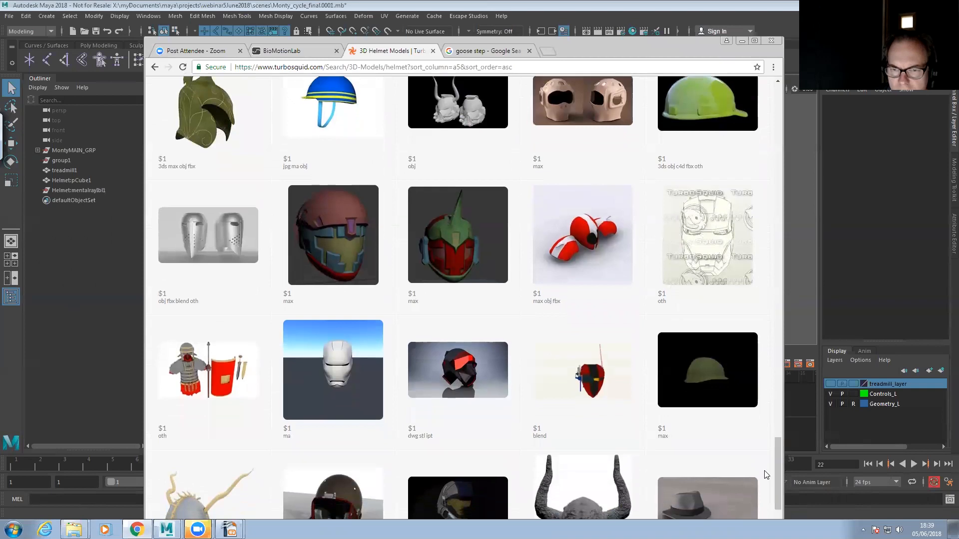
- Switch back to Maya, go to frame 1, and raise the selected helmet above Monty's head to about 14.4 in Translate Y
drag(779, 451, 743, 39)
click(743, 40)
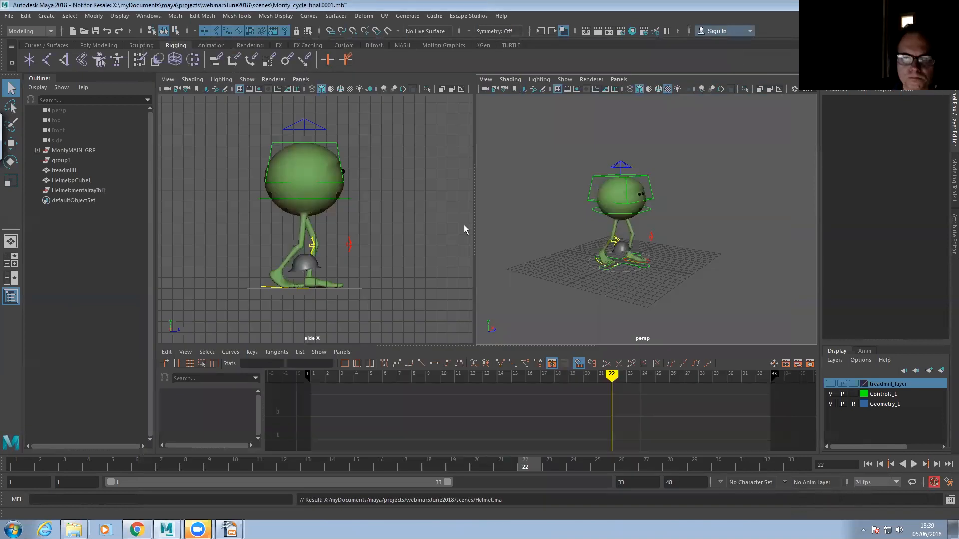
click(301, 266)
alt+middle_drag(583, 265, 580, 273)
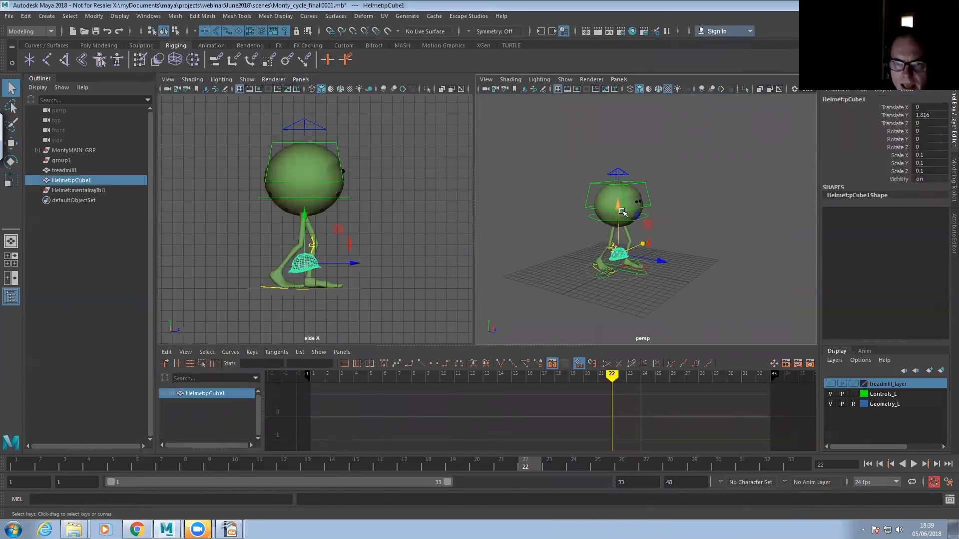
click(14, 464)
scroll(664, 236, up, 5)
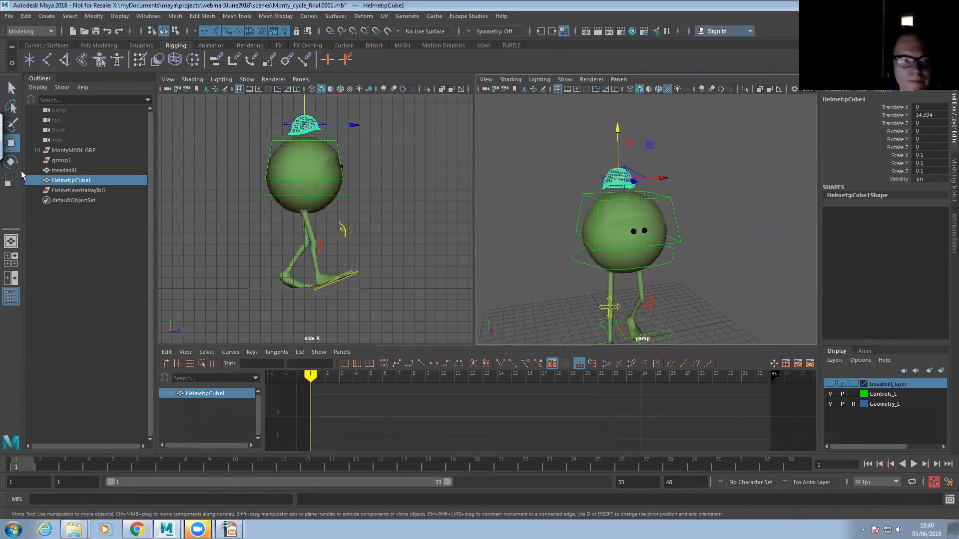
- Scale the helmet uniformly to about 0.269 and fit it over Monty's head at about X 0.47, Y 12.9, Z -0.42
click(12, 180)
drag(626, 181, 731, 219)
drag(584, 182, 543, 210)
key(w)
drag(671, 206, 676, 206)
alt+drag(656, 242, 504, 242)
drag(654, 202, 655, 205)
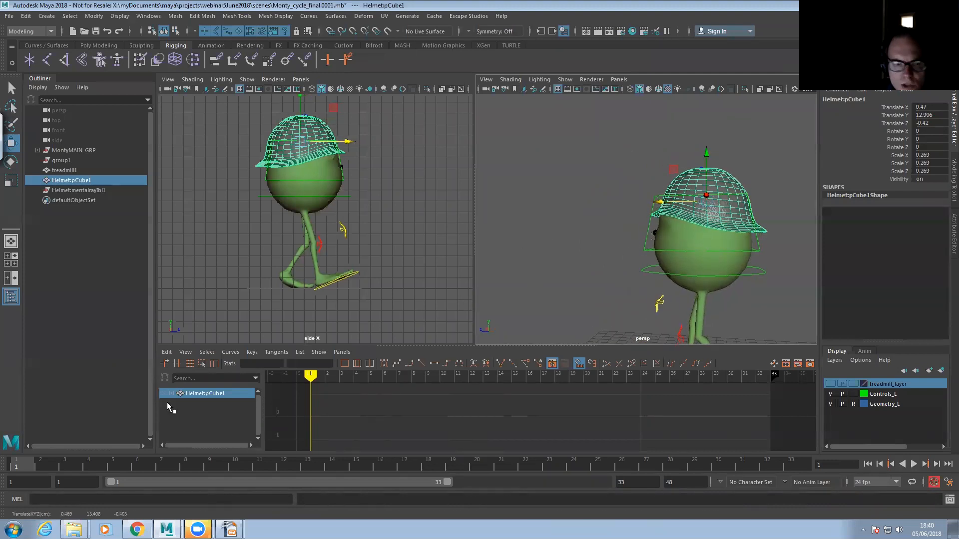
- Parent the helmet to the squash control above Monty's head, using wireframe display to reach the control, and restore shaded display
alt+drag(604, 248, 783, 248)
alt+right_drag(670, 210, 795, 268)
mouse_move(695, 216)
alt+middle_down()
mouse_move(695, 231)
mouse_move(687, 230)
alt+middle_up()
key(4)
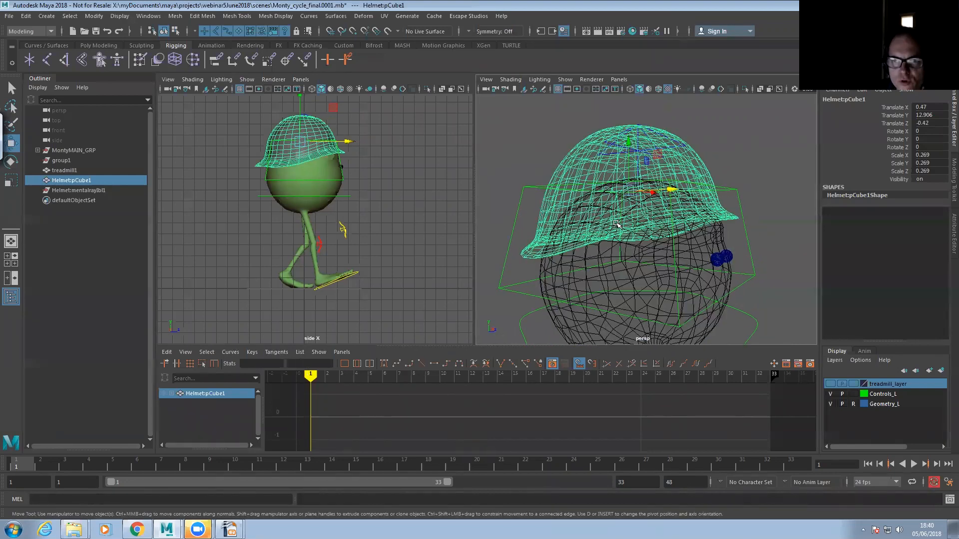
alt+drag(619, 225, 619, 253)
alt+right_drag(619, 252, 704, 291)
alt+middle_drag(704, 291, 714, 314)
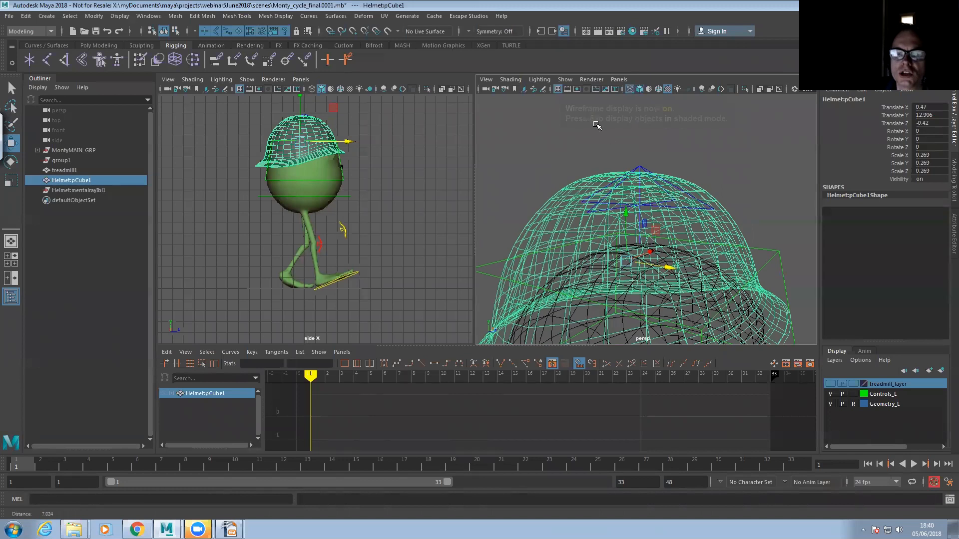
alt+right_drag(597, 125, 625, 135)
shift+click(627, 137)
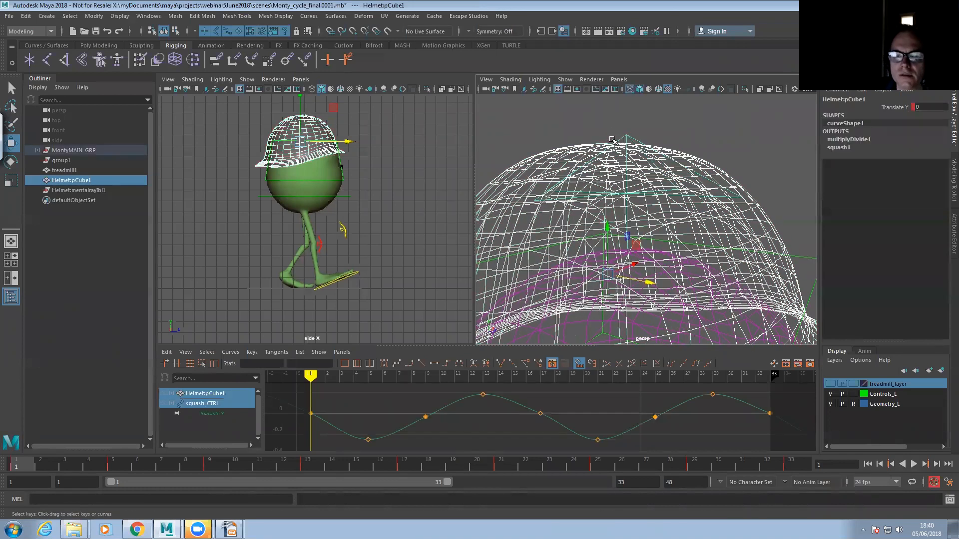
key(p)
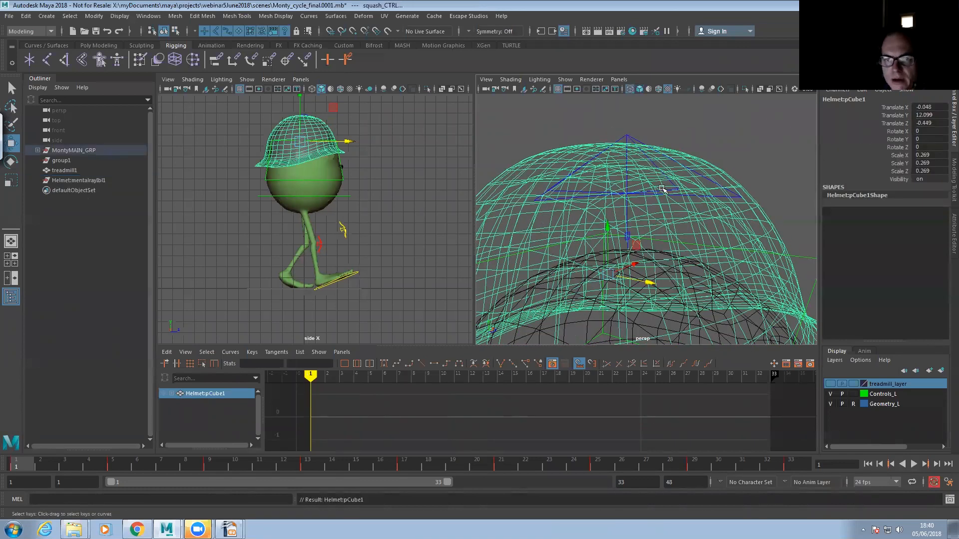
key(5)
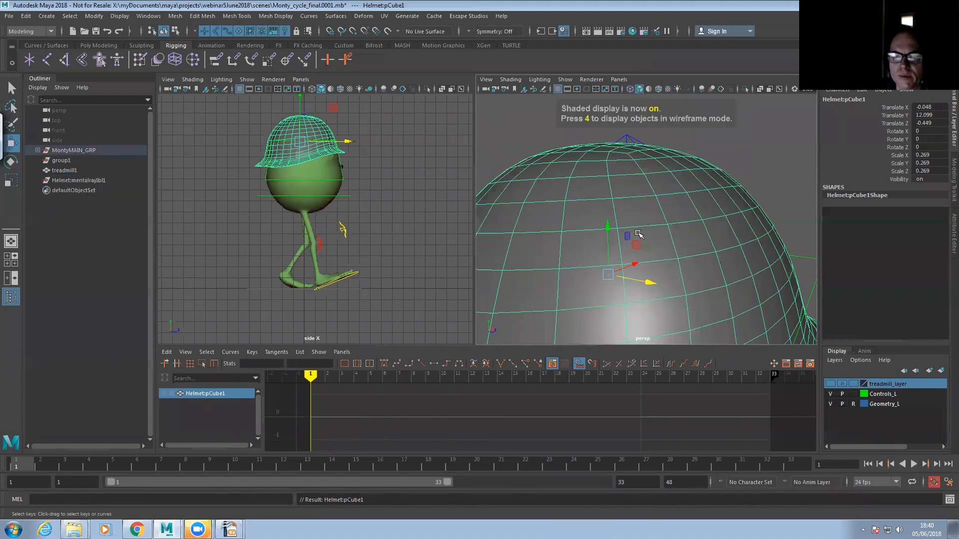
scroll(542, 196, down, 5)
scroll(552, 214, down, 5)
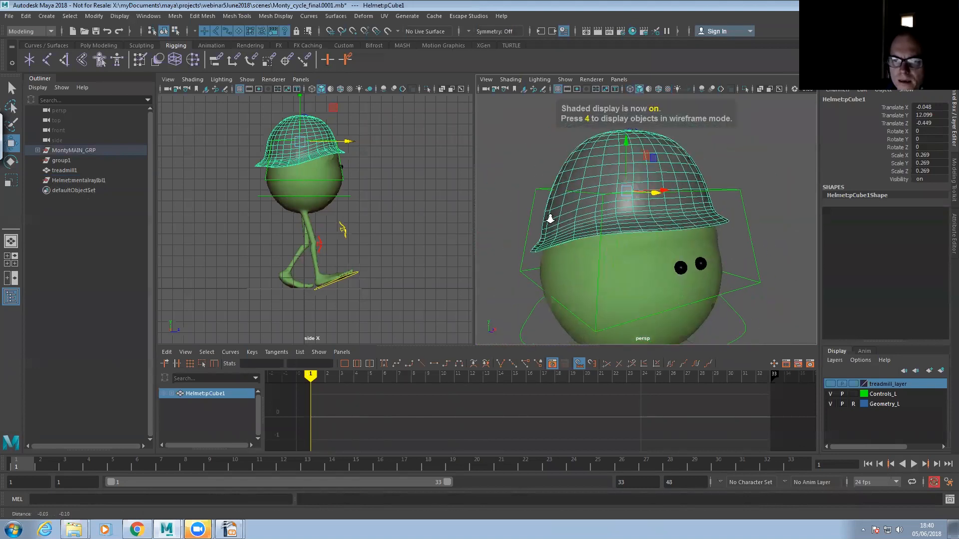
- Play back the walk cycle from several angles to check how the helmet follows the head, and stop playback
click(916, 464)
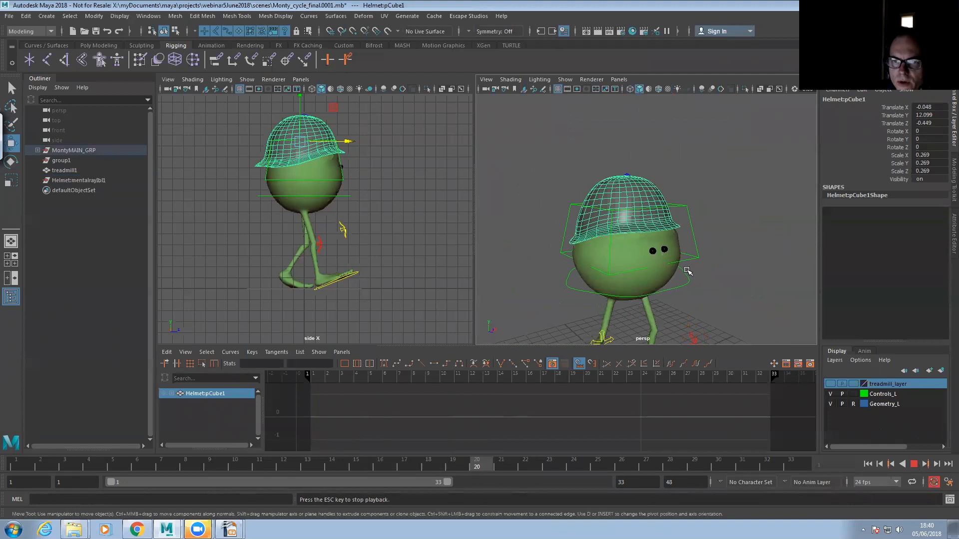
alt+drag(669, 273, 633, 266)
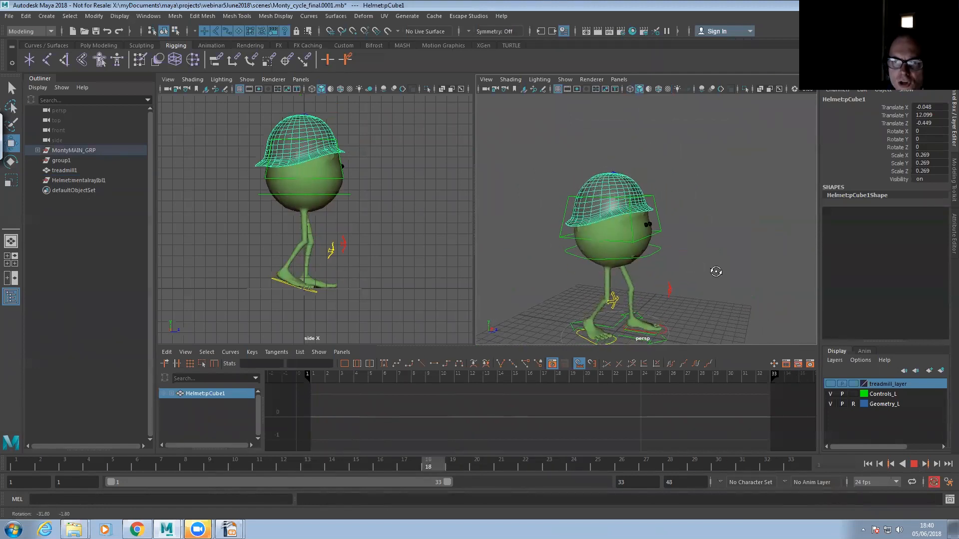
alt+drag(725, 273, 710, 272)
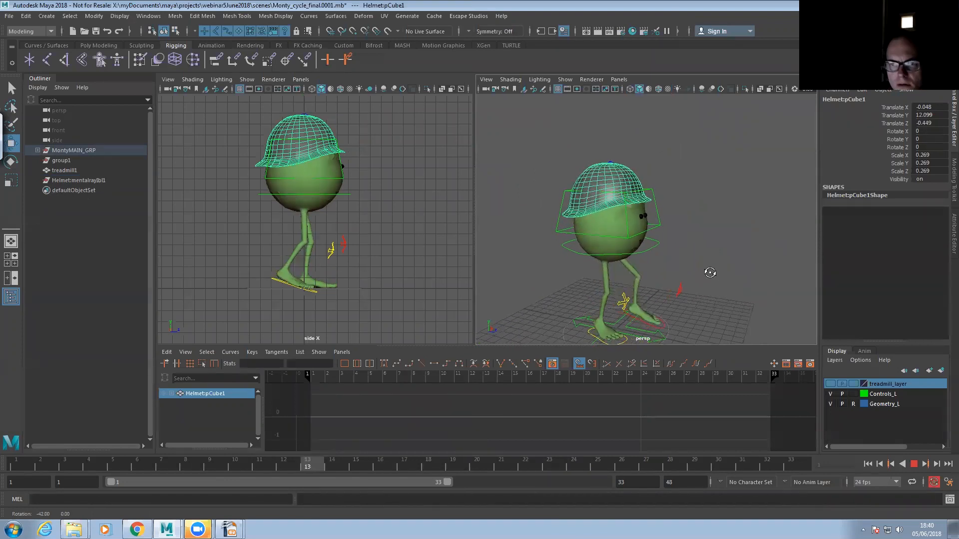
alt+middle_drag(674, 260, 669, 241)
alt+right_drag(668, 242, 683, 273)
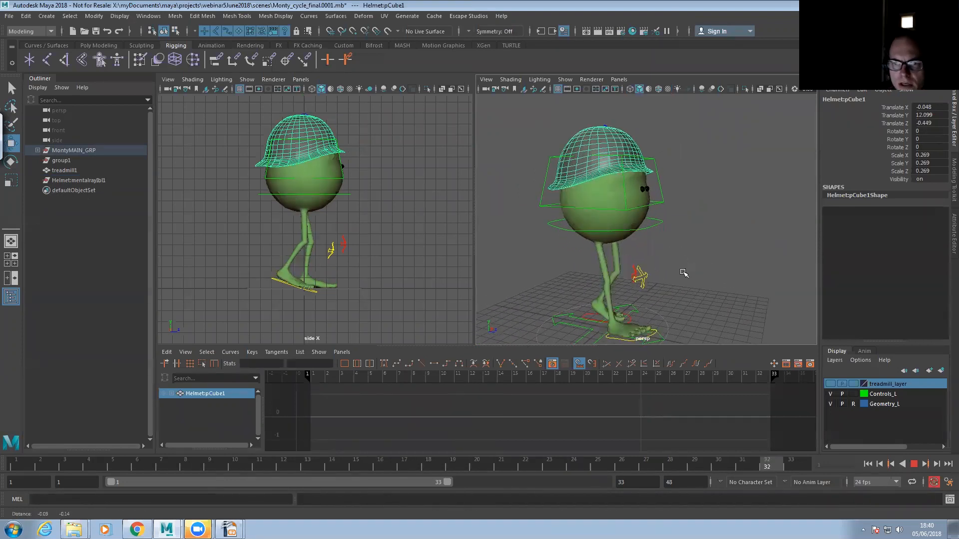
click(913, 464)
alt+drag(689, 279, 718, 270)
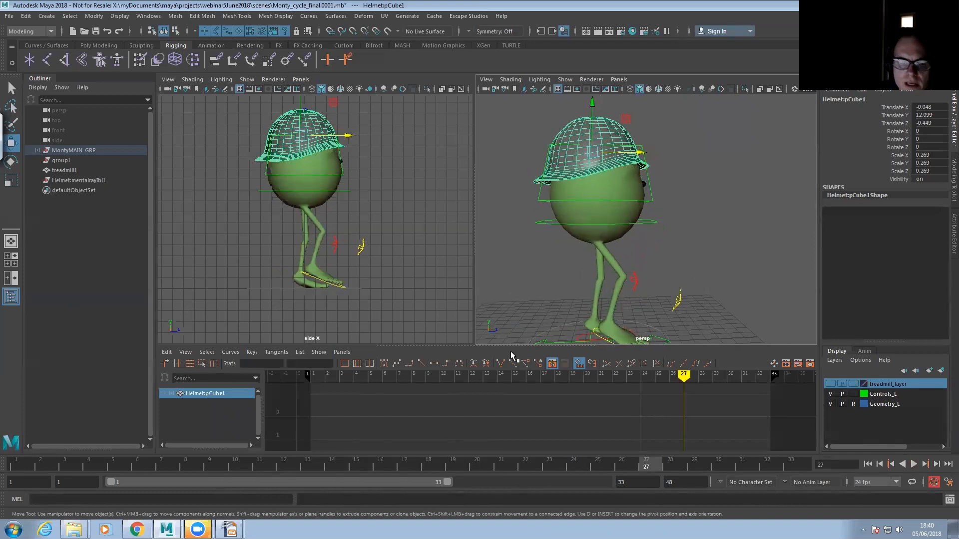
- Switch to Chrome to study the leg pose in the goose-step reference image, and return to Maya
click(137, 529)
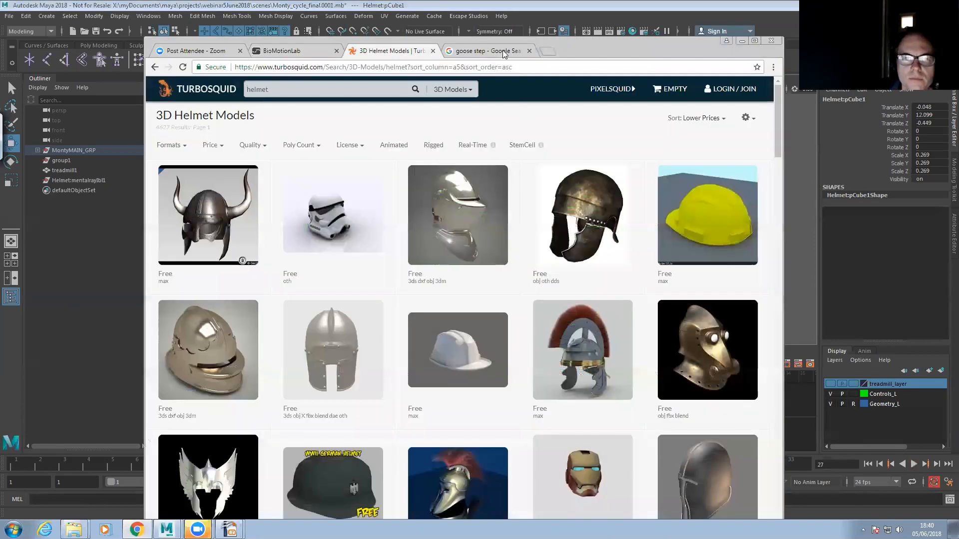
click(502, 50)
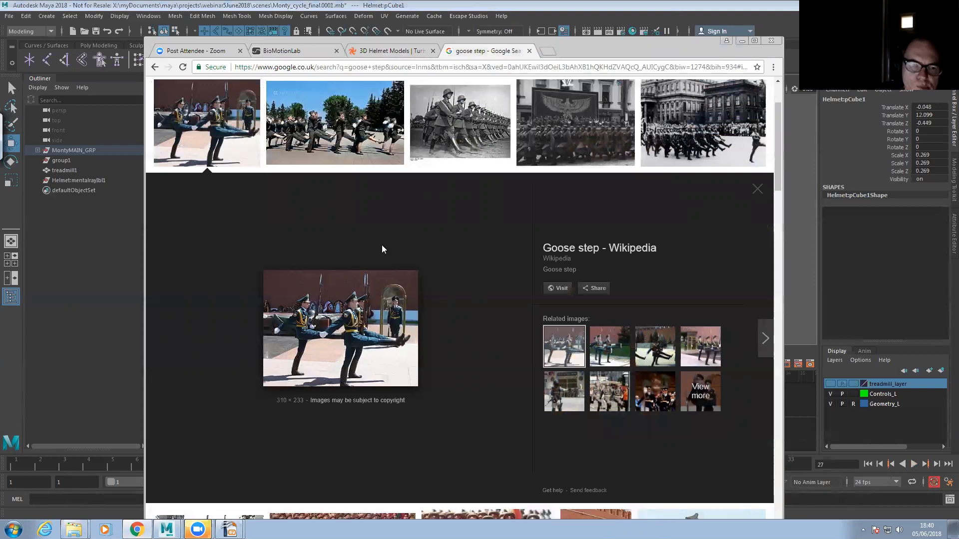
click(741, 42)
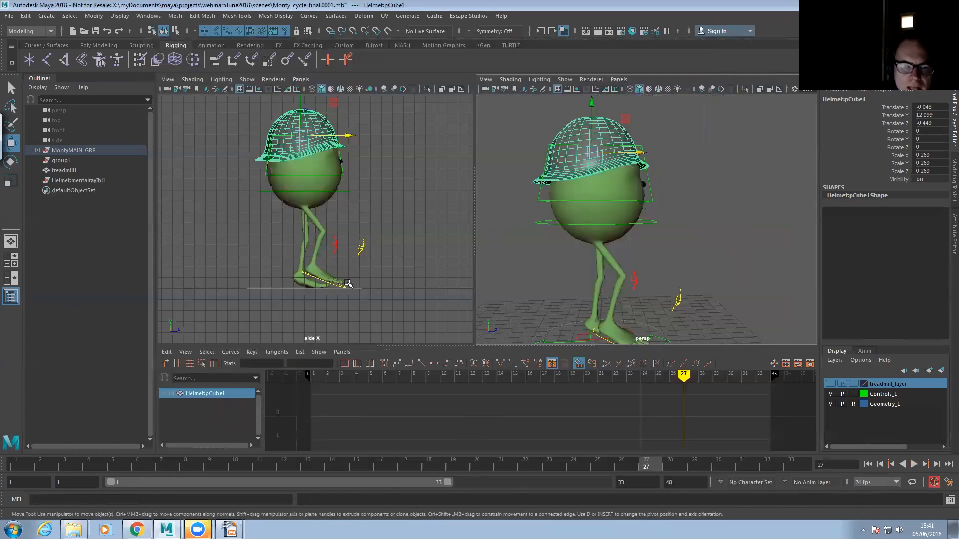
- At frame 29, lift the right foot control up and forward and rotate its toes upward for a goose-step kick
alt+right_drag(556, 272, 634, 297)
mouse_move(634, 297)
alt+mouse_down()
mouse_move(649, 252)
mouse_move(625, 298)
alt+mouse_up()
click(642, 327)
key(alt+v)
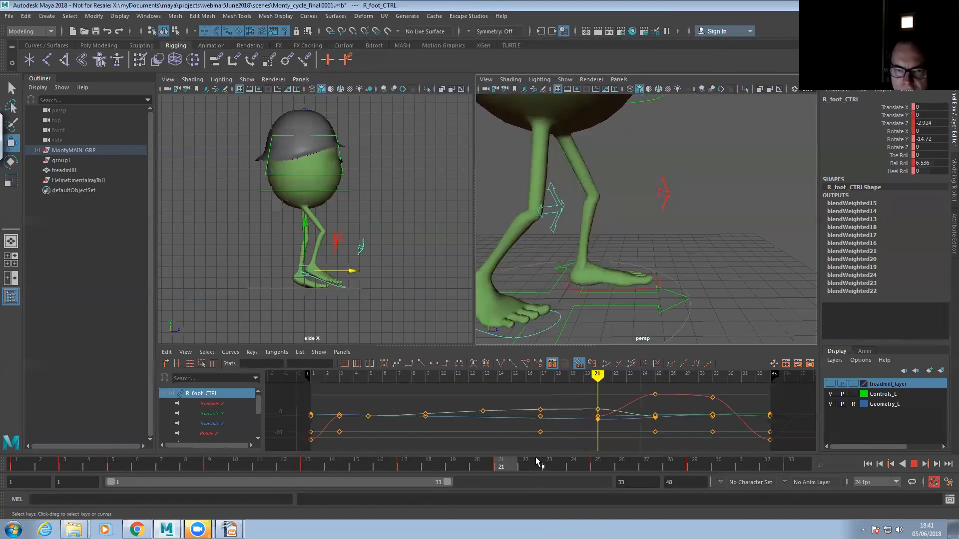
click(699, 466)
alt+right_drag(694, 297, 617, 258)
alt+drag(616, 257, 628, 239)
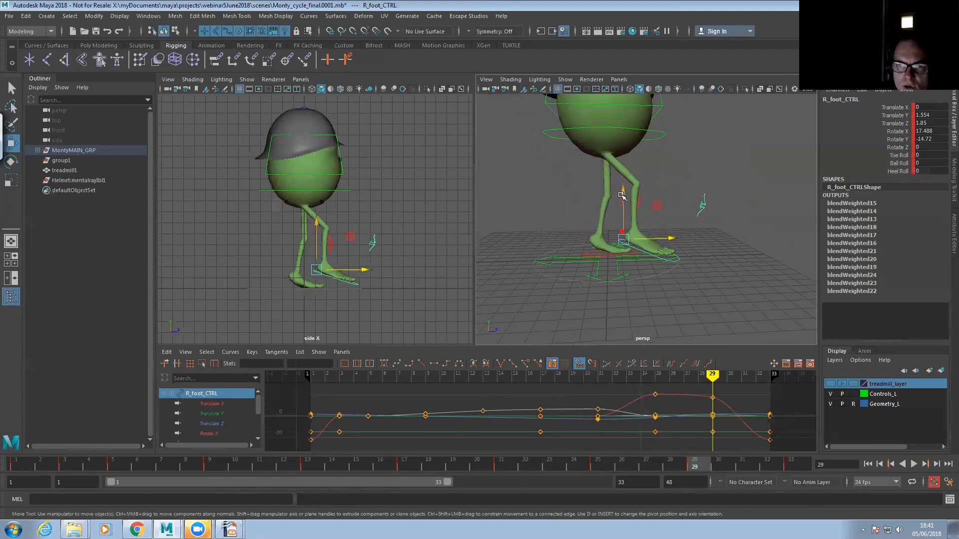
drag(624, 193, 625, 166)
drag(672, 211, 683, 141)
key(e)
key(w)
- Refine the frame 29 kick by raising the right foot control to about Translate Y 6.3, Z 7.5 and Rotate X -95.7
mouse_move(737, 185)
mouse_down()
mouse_move(750, 183)
mouse_move(733, 181)
mouse_move(733, 167)
mouse_move(728, 192)
mouse_move(740, 171)
mouse_up()
key(e)
key(w)
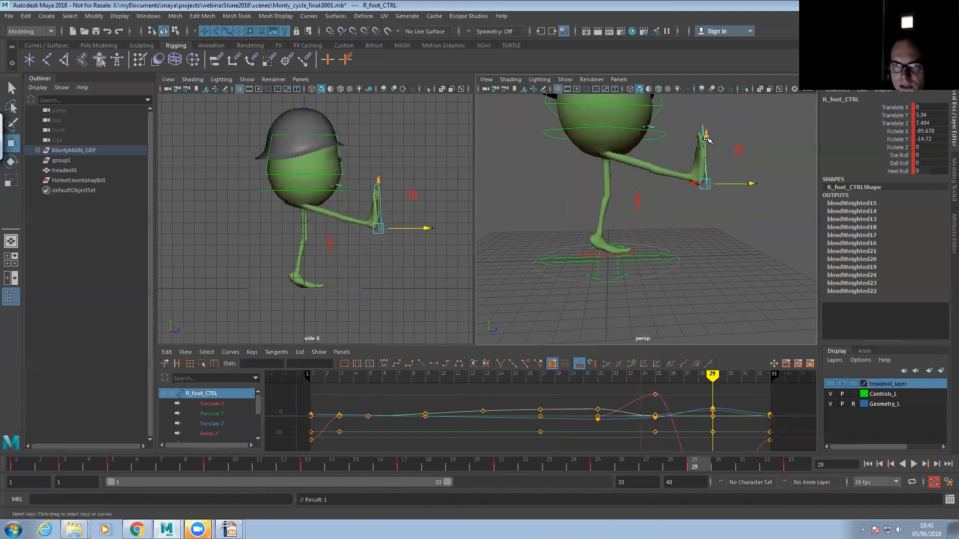
drag(707, 138, 706, 131)
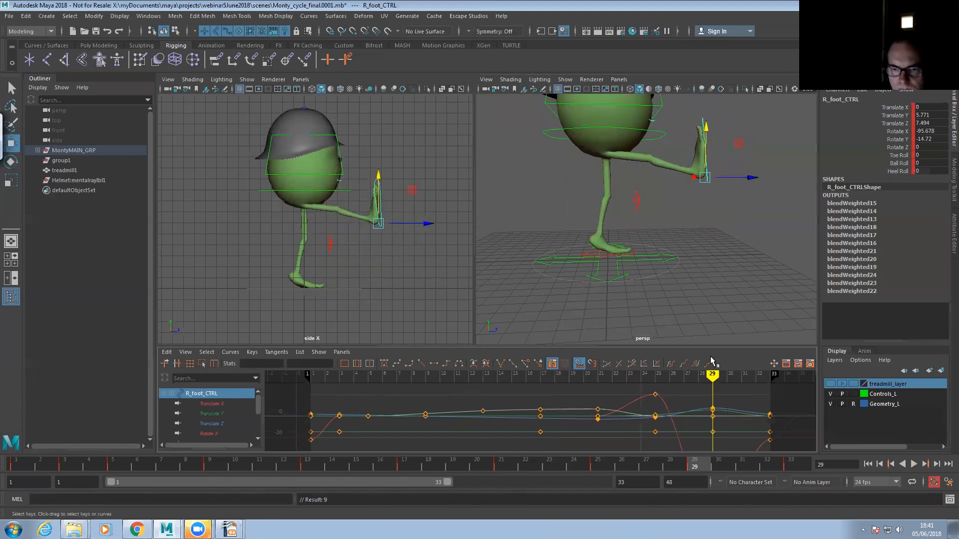
scroll(617, 261, down, 5)
alt+drag(616, 261, 631, 258)
scroll(630, 258, up, 5)
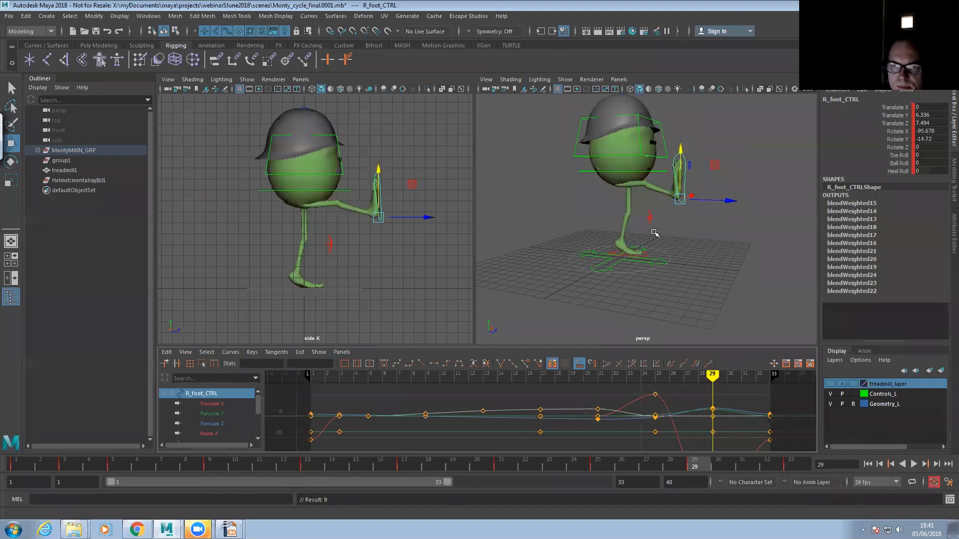
- At frame 27, push the right foot control forward to about Translate Z 6.5 and rotate its toes up to about Rotate X -77.6
drag(690, 465, 647, 469)
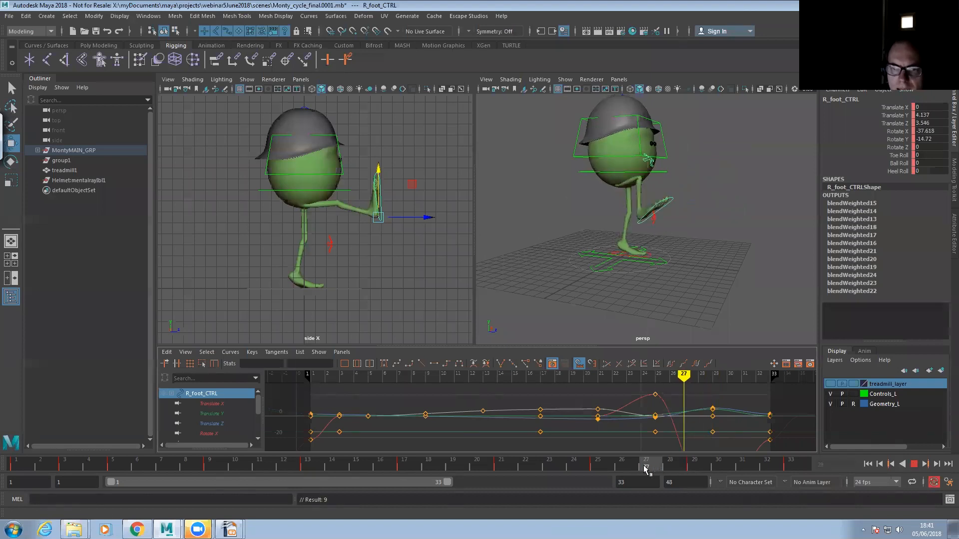
drag(688, 223, 699, 191)
key(e)
key(w)
drag(720, 225, 724, 228)
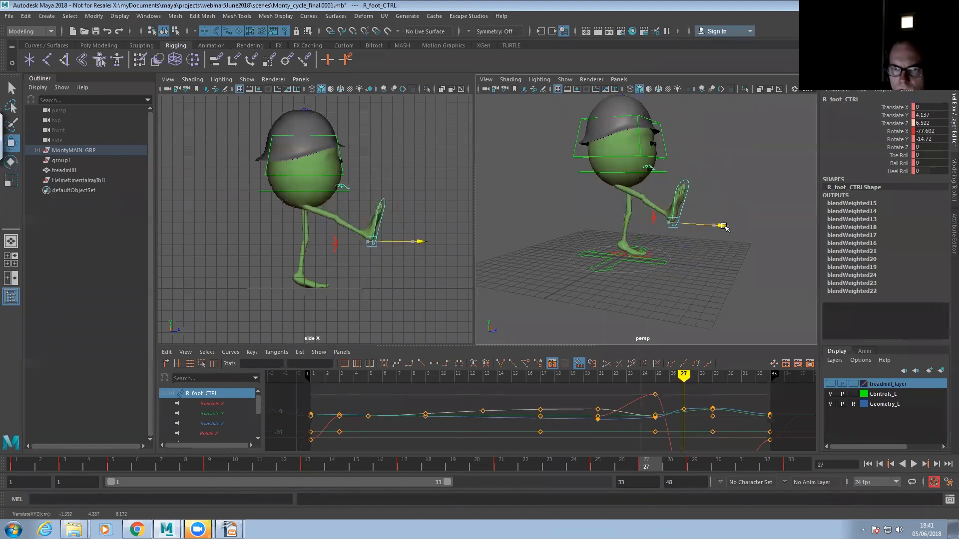
- At frame 26, adjust the right foot control's height and forward position to straighten the leg as it swings up
mouse_move(639, 465)
mouse_down()
mouse_move(600, 466)
mouse_move(647, 464)
mouse_move(623, 465)
mouse_up()
drag(637, 199, 645, 210)
drag(682, 250, 688, 251)
- At frame 31, hold the right leg up and forward at about Translate Y 4.4, Z 7 and Rotate X -76.2
drag(633, 463, 742, 466)
drag(697, 235, 715, 235)
drag(678, 197, 723, 224)
key(e)
key(w)
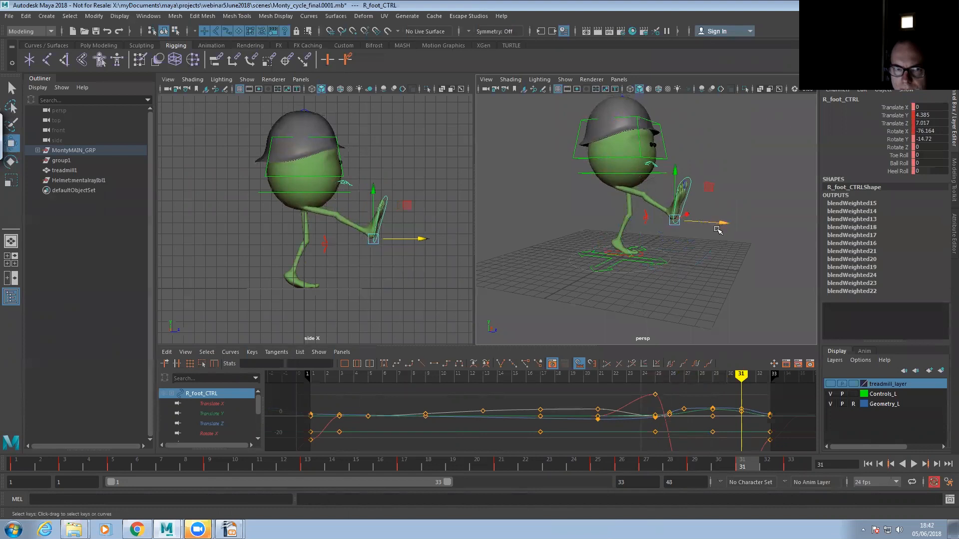
- At frame 32, move the right foot control forward and slightly up and adjust its rotation for a straighter descending leg
click(767, 466)
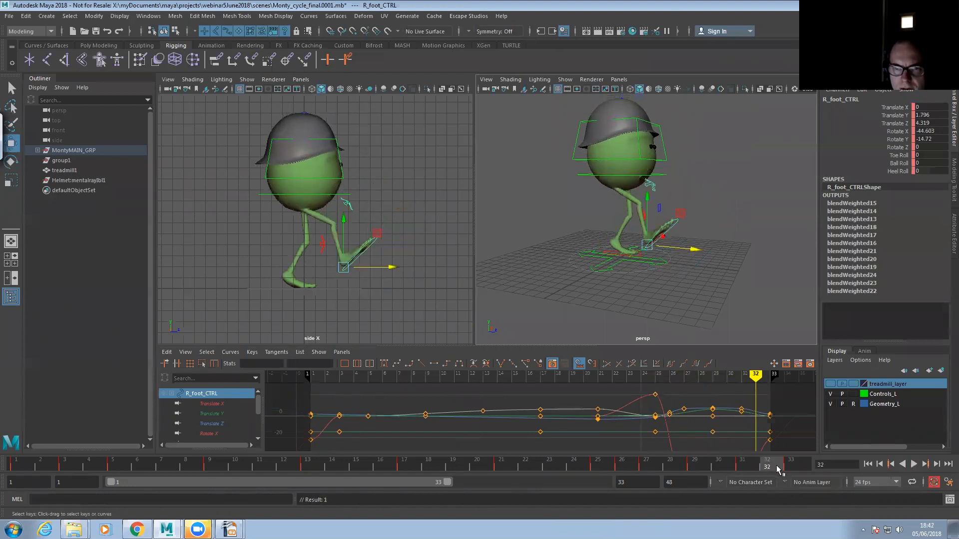
drag(695, 249, 705, 250)
drag(659, 202, 659, 197)
mouse_move(706, 246)
mouse_down()
mouse_move(699, 236)
mouse_move(709, 246)
mouse_up()
key(e)
key(w)
- Scrub to the end of the cycle, play back the right leg's goose-step, and stop playback
drag(759, 457, 802, 453)
click(903, 464)
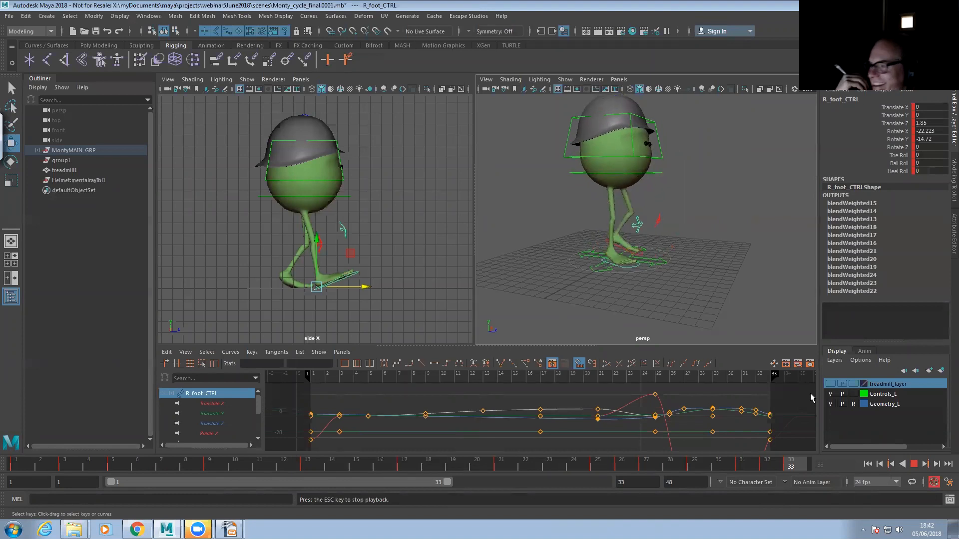
click(914, 466)
- At frame 13, raise the left foot control to about Translate Y 4.6, Z 4.7 and rotate its toes up to about Rotate X -66.3
alt+middle_drag(617, 242, 608, 235)
scroll(608, 235, up, 5)
alt+drag(589, 255, 686, 258)
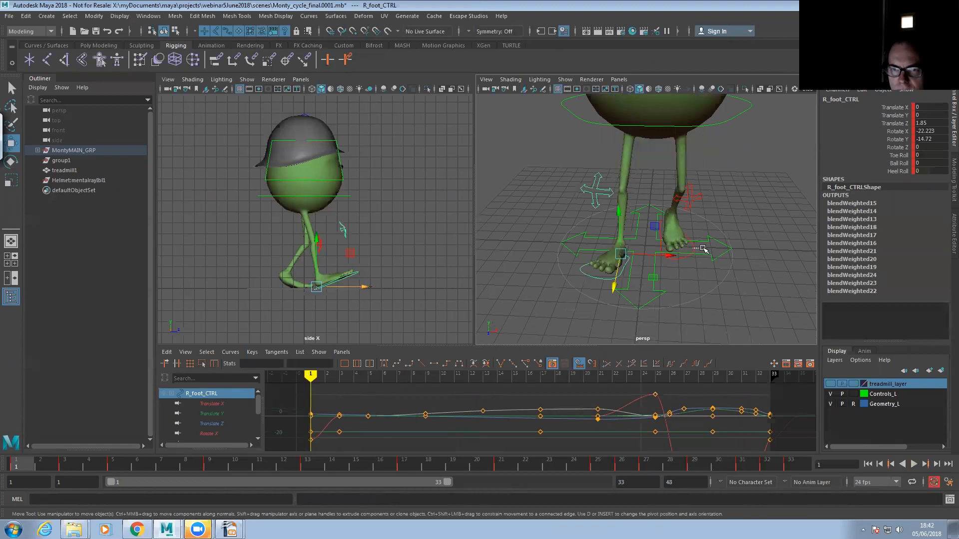
click(704, 248)
mouse_move(36, 465)
mouse_down()
mouse_move(413, 467)
mouse_move(320, 468)
mouse_up()
alt+drag(717, 240, 759, 200)
drag(695, 207, 664, 139)
key(e)
key(w)
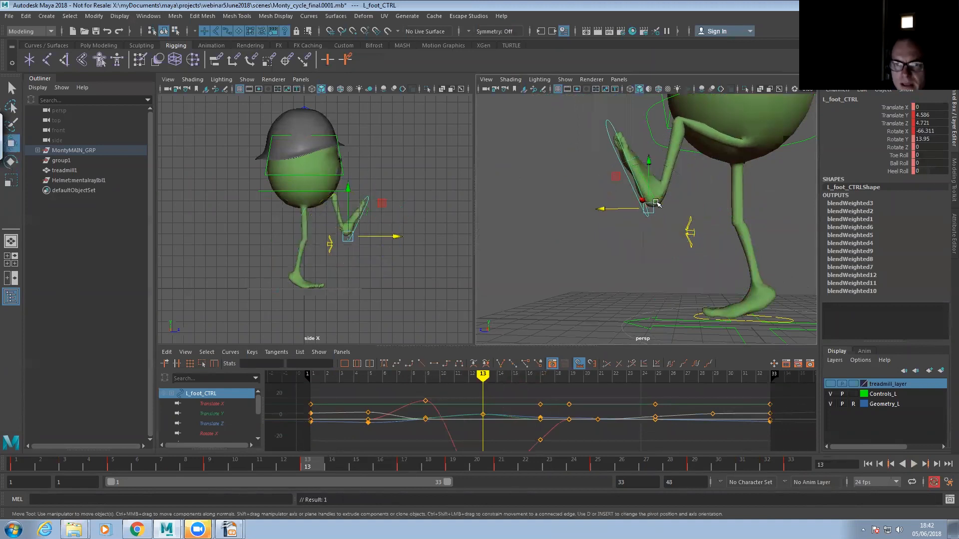
- Extend the left leg's kick at frame 13 to about Translate Y 6.5, Z 7.5 and rotate the foot to about Rotate X -96.2
drag(587, 209, 540, 201)
drag(600, 163, 606, 120)
alt+middle_drag(625, 225, 619, 252)
alt+right_drag(619, 252, 583, 234)
alt+drag(582, 233, 569, 218)
key(e)
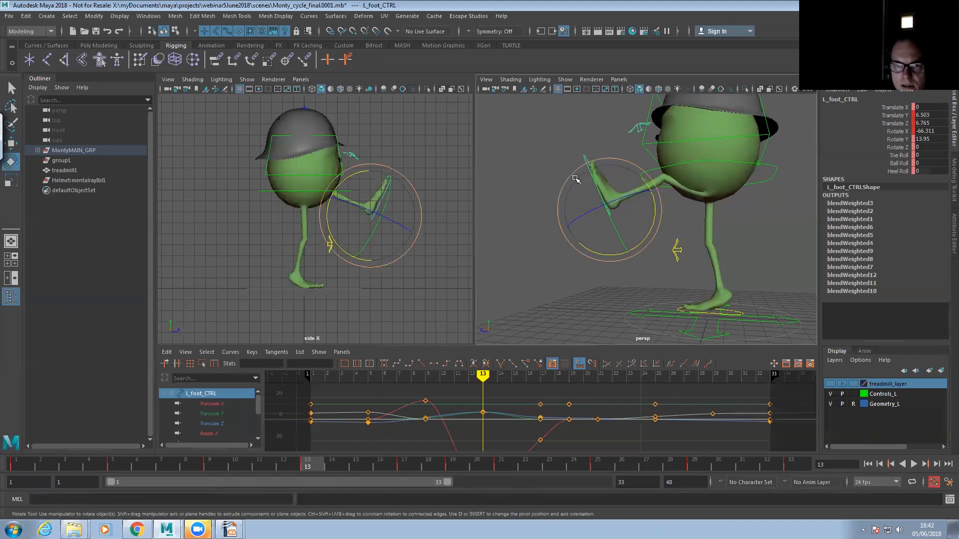
drag(569, 179, 688, 248)
key(w)
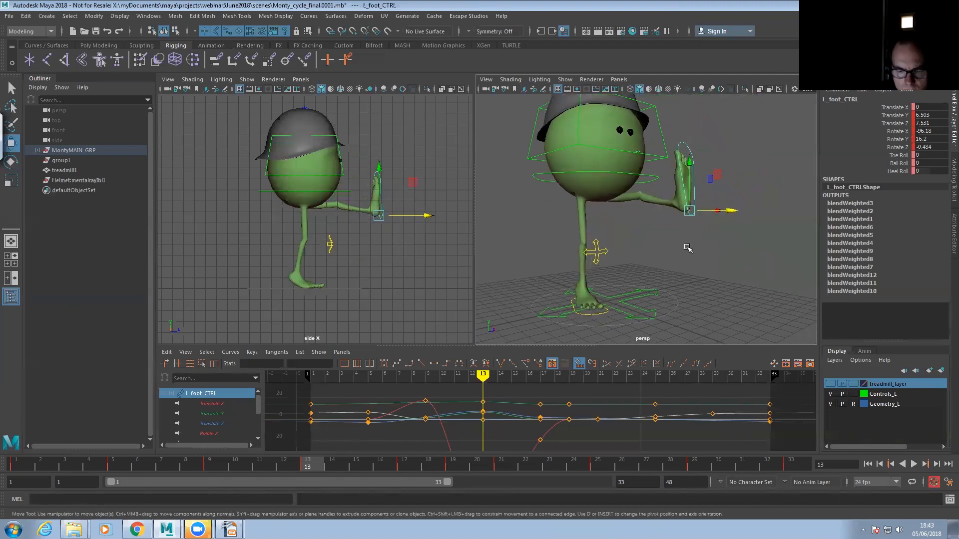
- At frame 11, pose and key the left foot control at about Translate Y 4.3, Z 6.8 and Rotate X -67.2
click(259, 466)
alt+drag(600, 225, 660, 230)
mouse_move(719, 235)
mouse_down()
mouse_move(722, 245)
mouse_move(728, 230)
mouse_move(720, 225)
mouse_move(715, 249)
mouse_up()
key(e)
key(w)
middle_drag(724, 253, 727, 255)
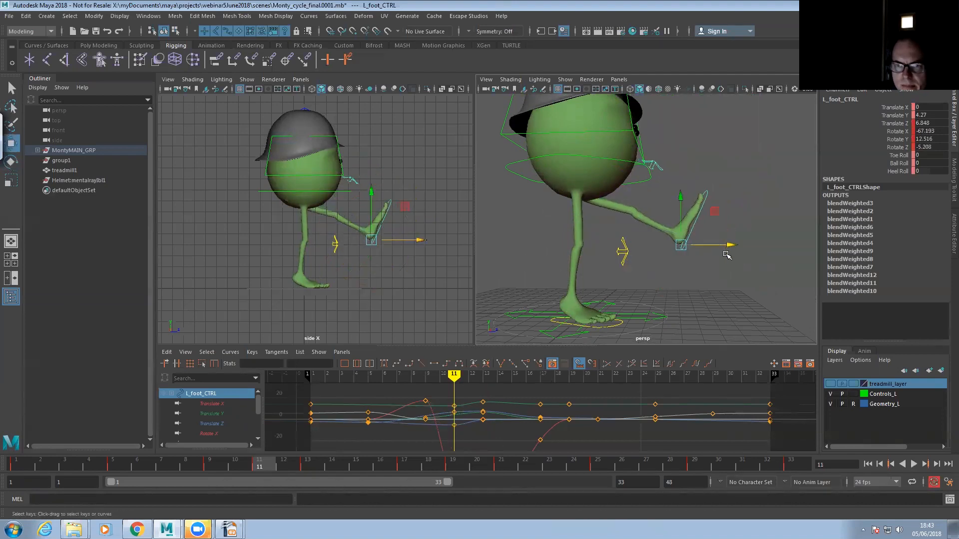
key(s)
- At frame 10, rotate the left foot's toes upward and set a key, and move back to frame 9
drag(269, 465, 241, 464)
key(e)
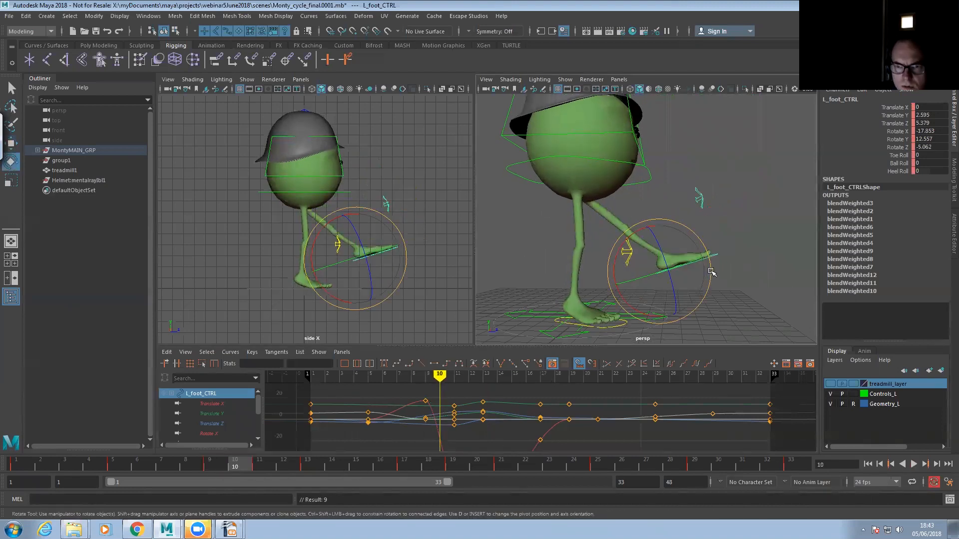
drag(654, 270, 699, 248)
key(s)
drag(234, 466, 207, 467)
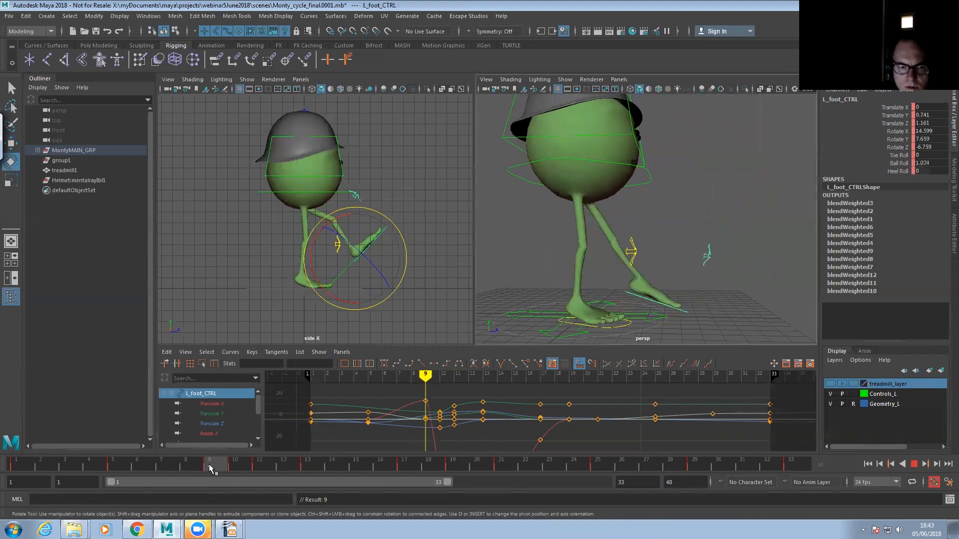
- At frame 9, rotate the left foot's toes upward and scrub the animation to frame 15
drag(672, 274, 580, 339)
key(w)
drag(135, 467, 368, 465)
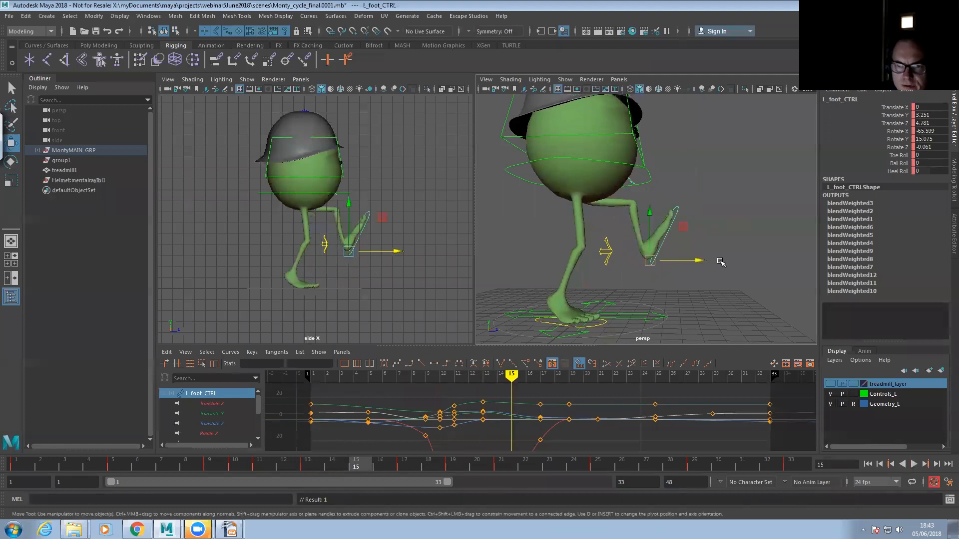
- At frame 15, pose the left foot control at about Translate Y 3.6, Z 6.5 and Rotate X -80.3
drag(710, 258, 717, 256)
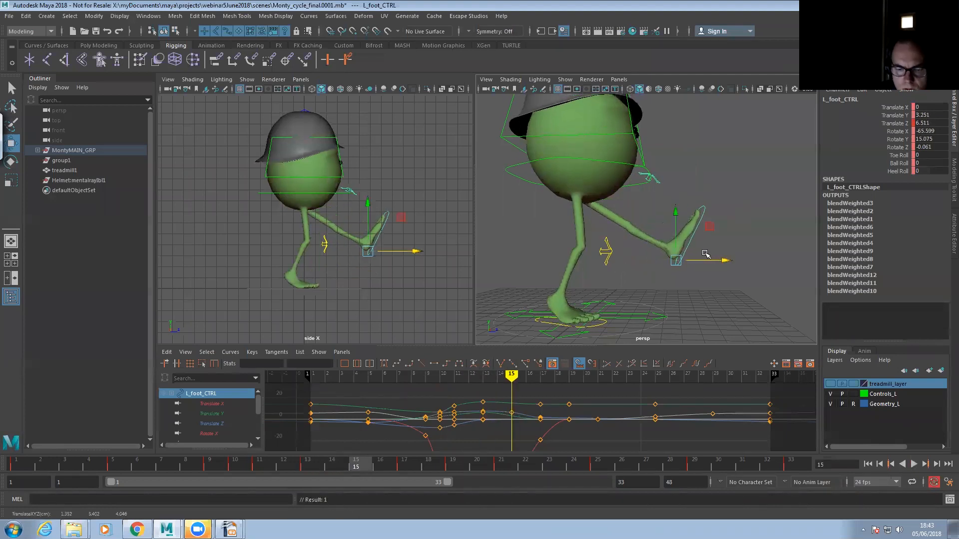
key(e)
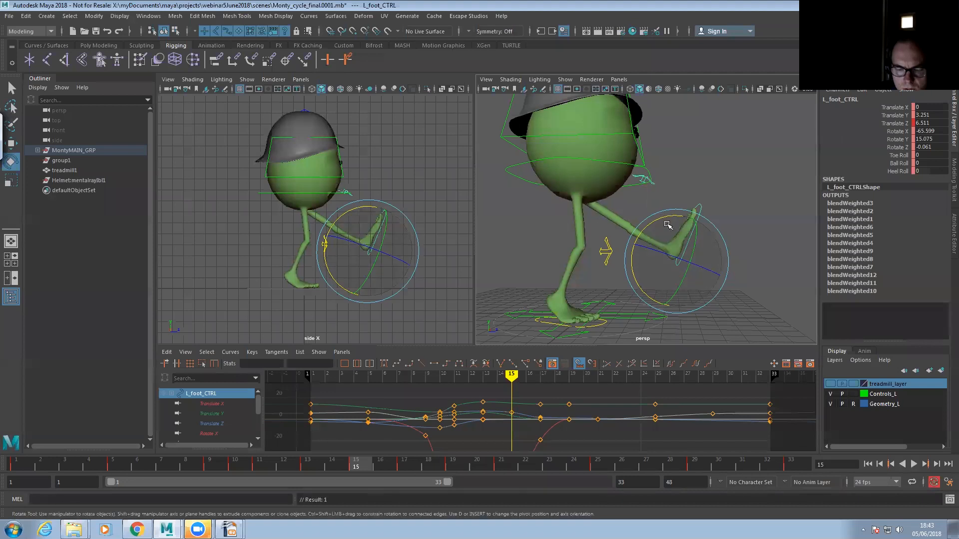
key(w)
drag(671, 223, 674, 212)
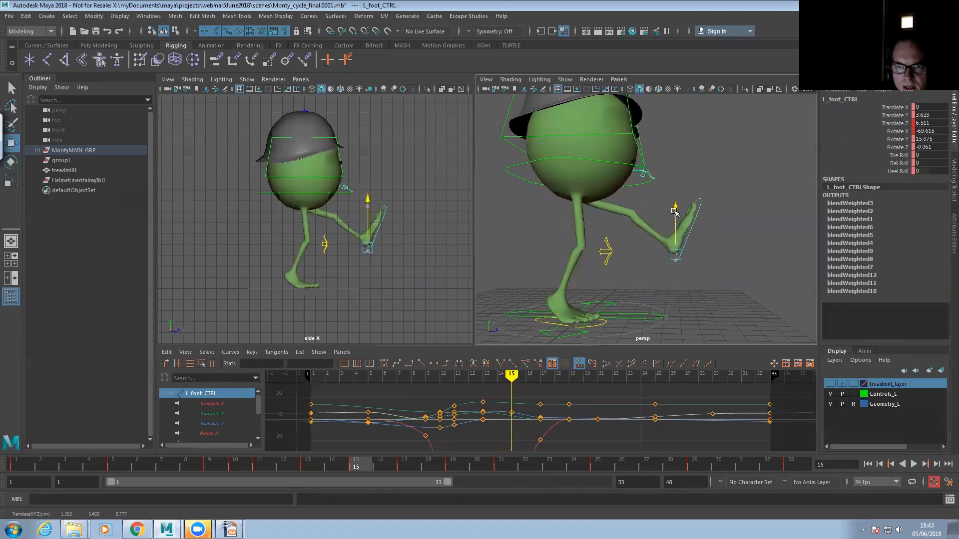
key(e)
drag(718, 235, 710, 270)
key(w)
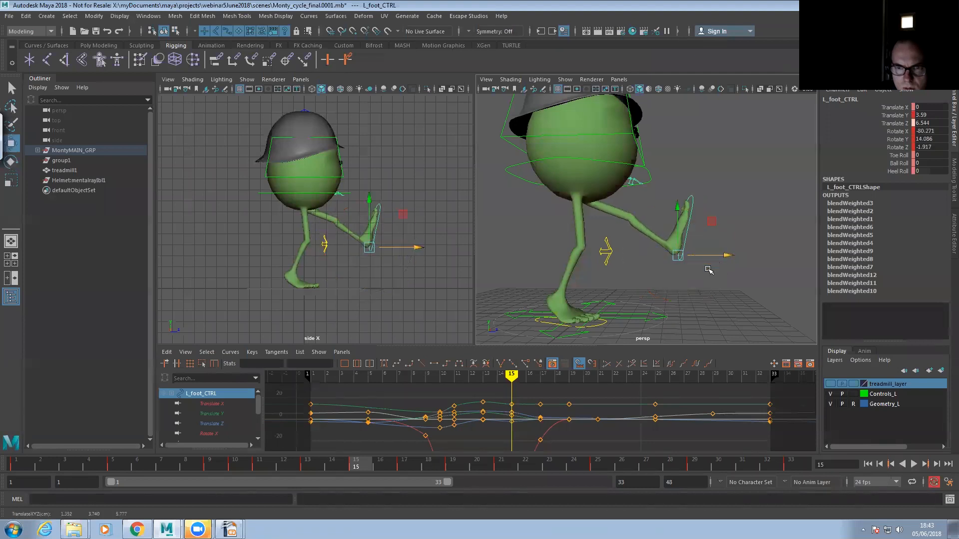
- At frame 16, raise the left foot control and extend it farther forward
click(388, 459)
drag(637, 242, 637, 225)
drag(688, 273, 709, 270)
key(e)
key(w)
- Return to frame 15 and refine the left foot control to about Translate Y 3.96 and Z 6.74
drag(379, 465, 353, 461)
drag(678, 211, 680, 206)
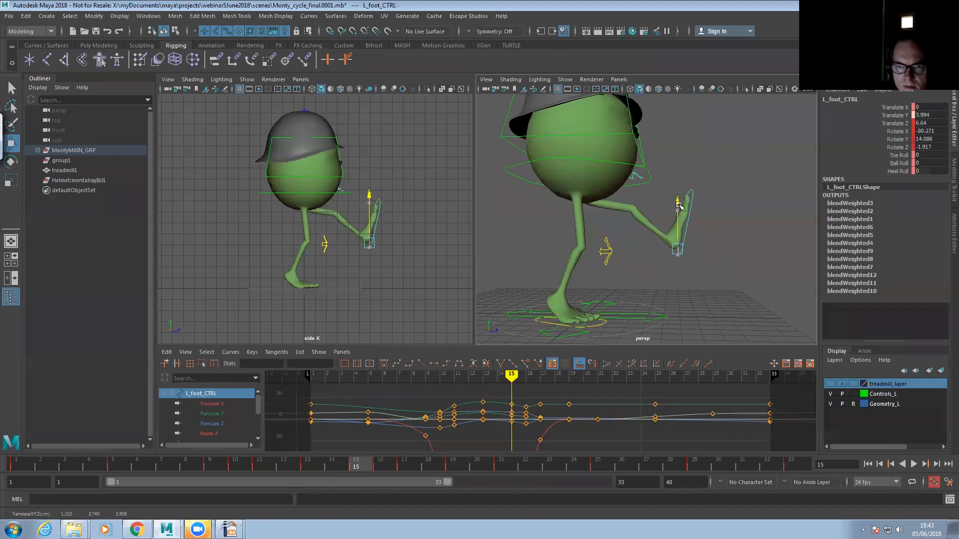
drag(727, 250, 730, 250)
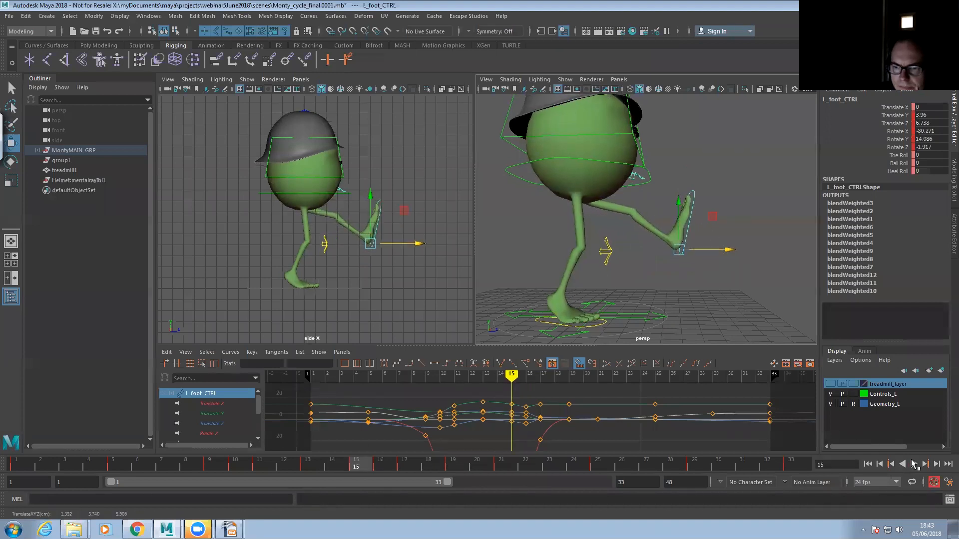
- Play back the march from a wider angle and examine the poses at frames 13, 1 and 33
click(913, 463)
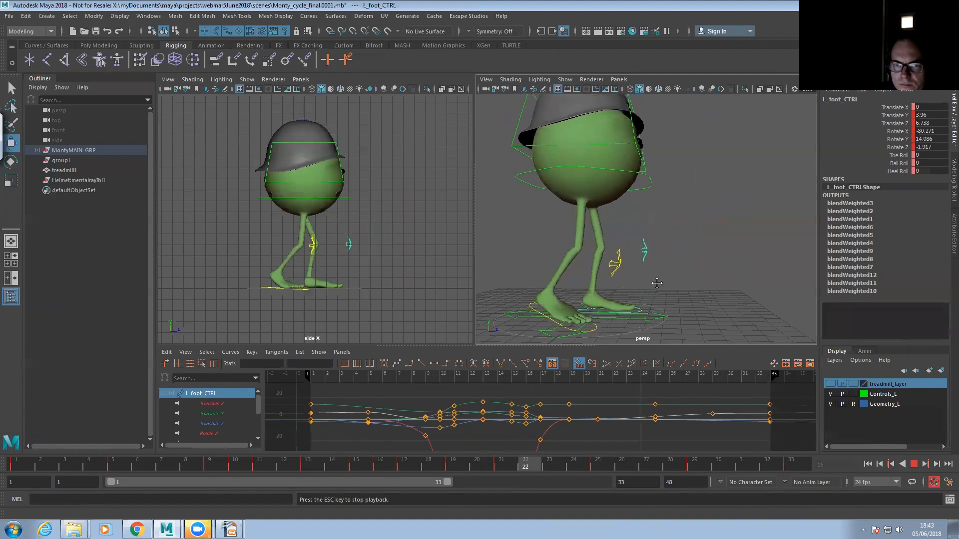
alt+right_drag(657, 284, 600, 275)
alt+drag(599, 275, 621, 276)
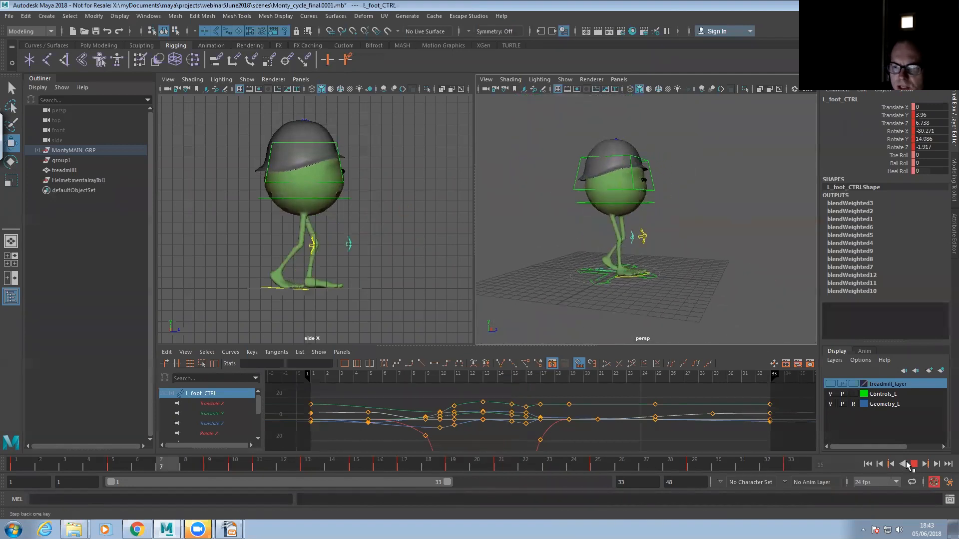
click(913, 464)
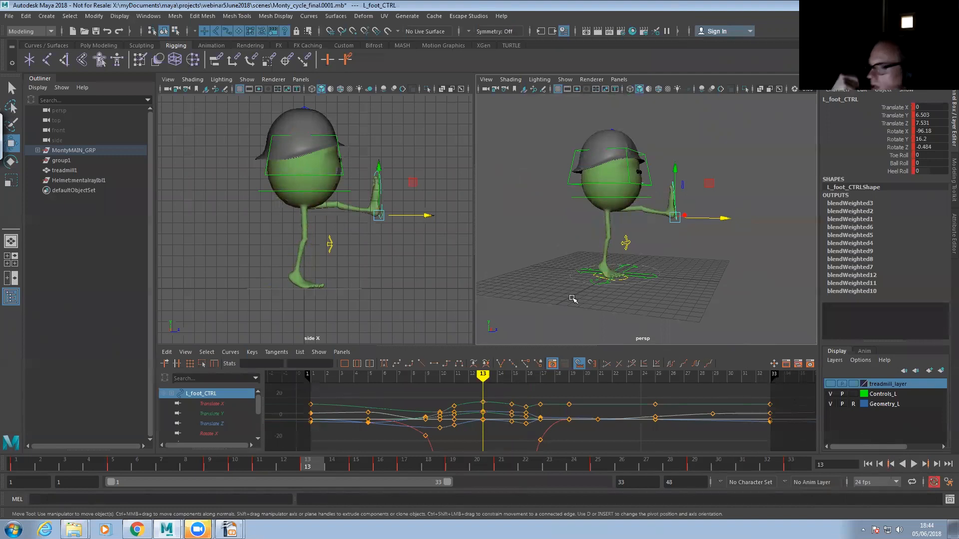
mouse_move(593, 240)
alt+mouse_down()
mouse_move(599, 252)
mouse_move(589, 257)
alt+mouse_up()
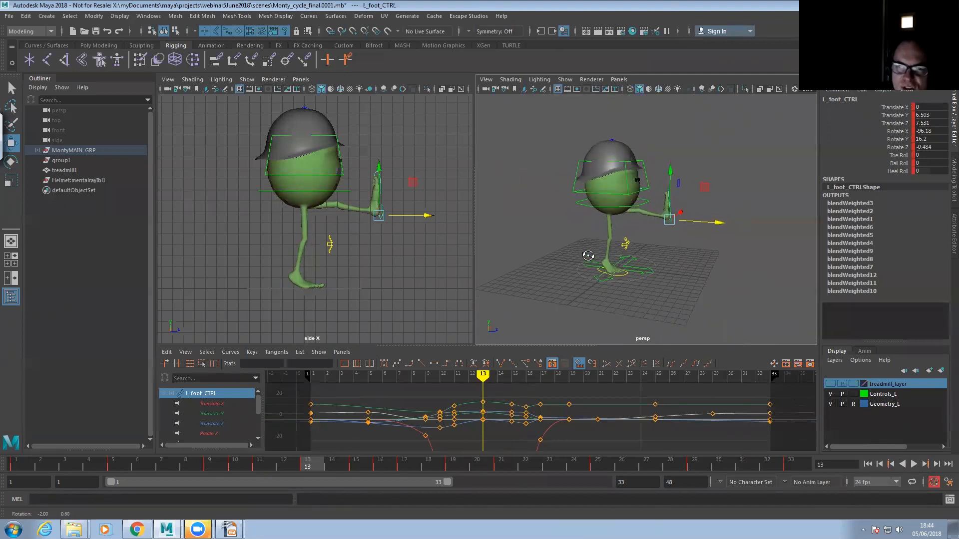
click(20, 464)
alt+right_drag(568, 272, 626, 277)
alt+drag(626, 277, 595, 268)
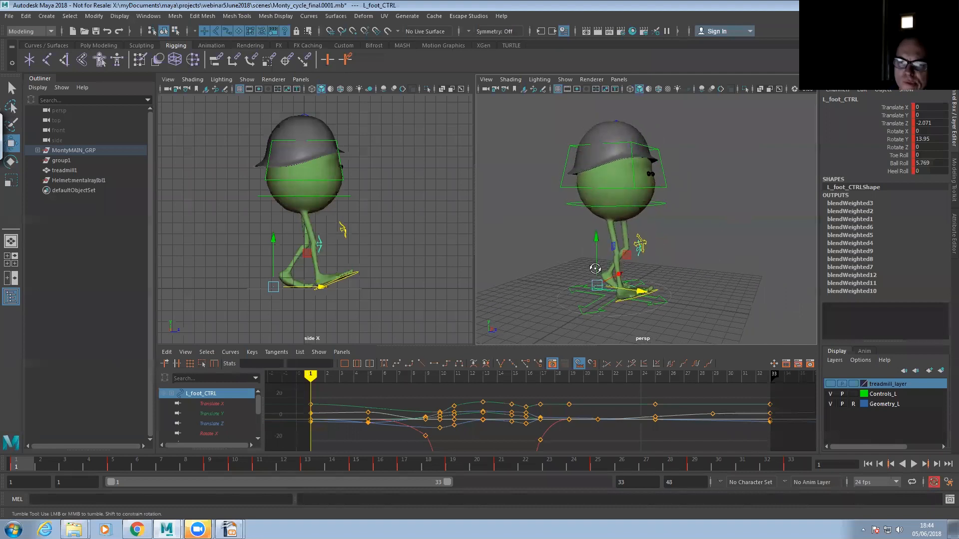
click(797, 464)
- At frame 1, tilt the root control backward to about Rotate X -14.8, Y 2.7, Z 6.5 and play the cycle to check it
click(655, 201)
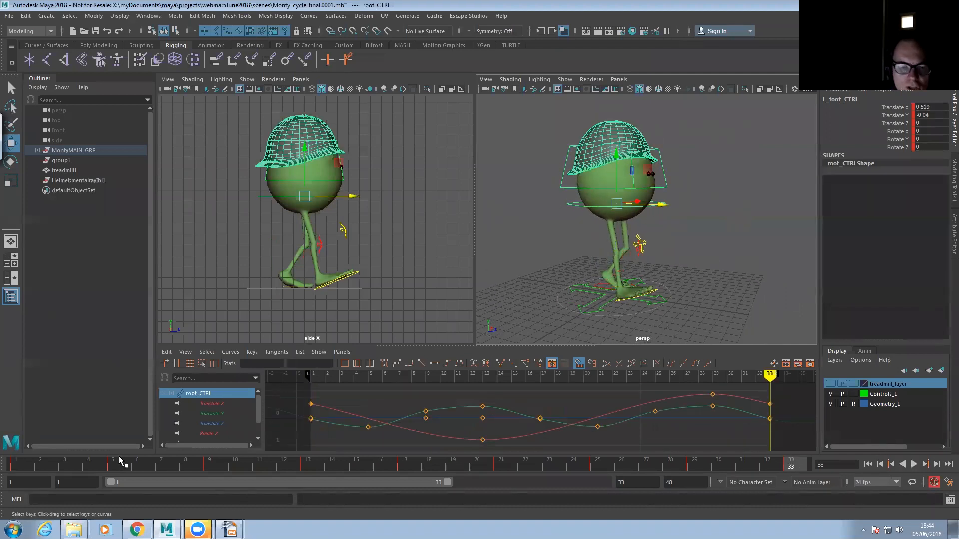
click(25, 465)
key(e)
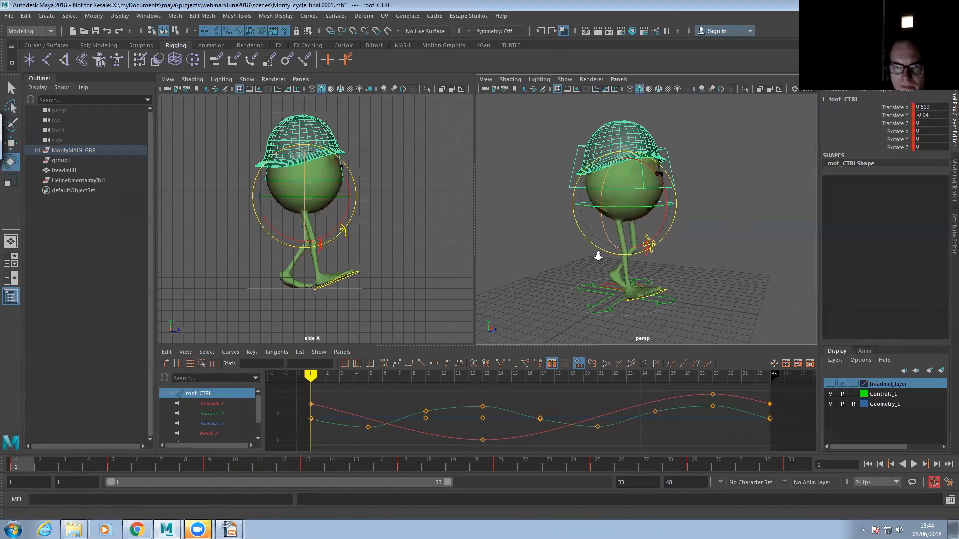
scroll(595, 257, down, 3)
click(232, 432)
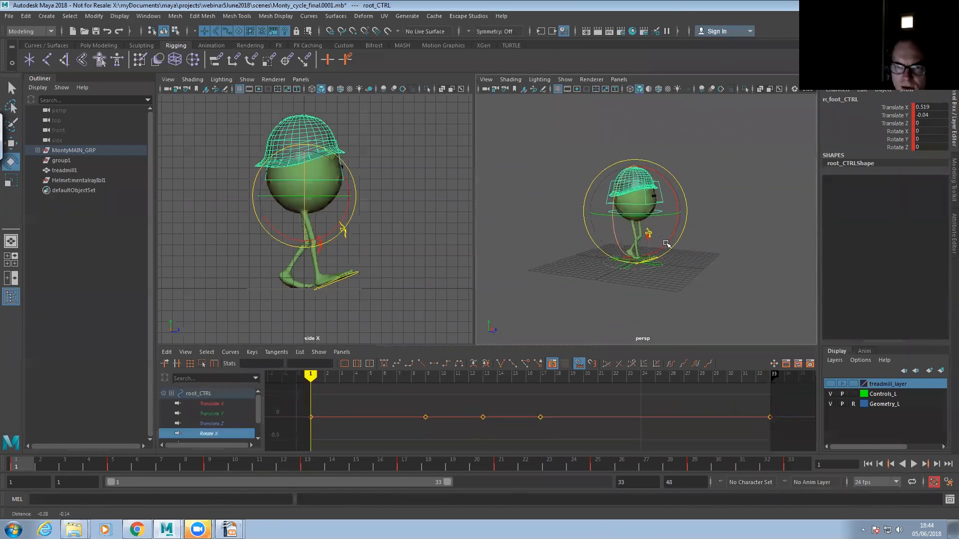
alt+right_drag(537, 415, 446, 421)
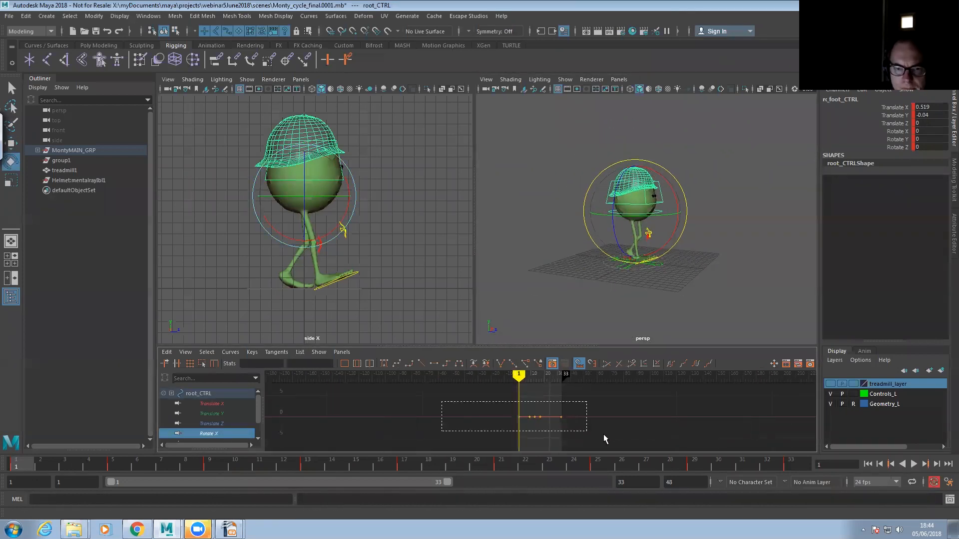
drag(603, 435, 604, 435)
middle_drag(622, 290, 628, 313)
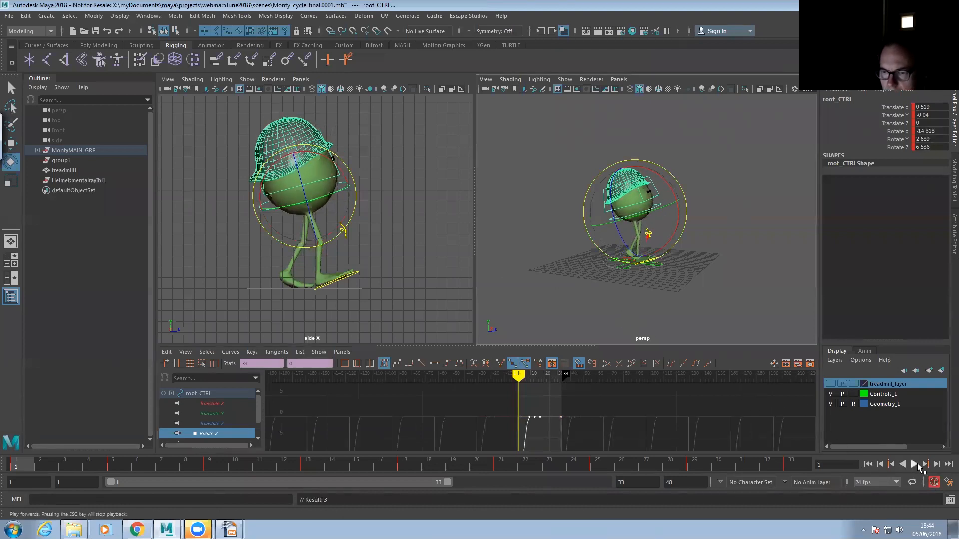
click(914, 465)
key(Escape)
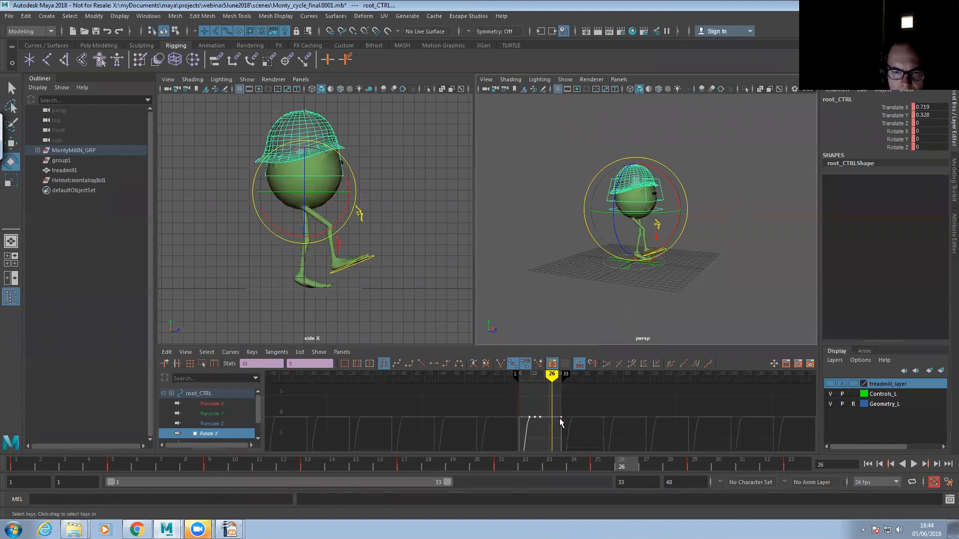
- Lower the root control's remaining Rotate X keys after frame 1 to about -16.1 and play back the leaning march
key(f)
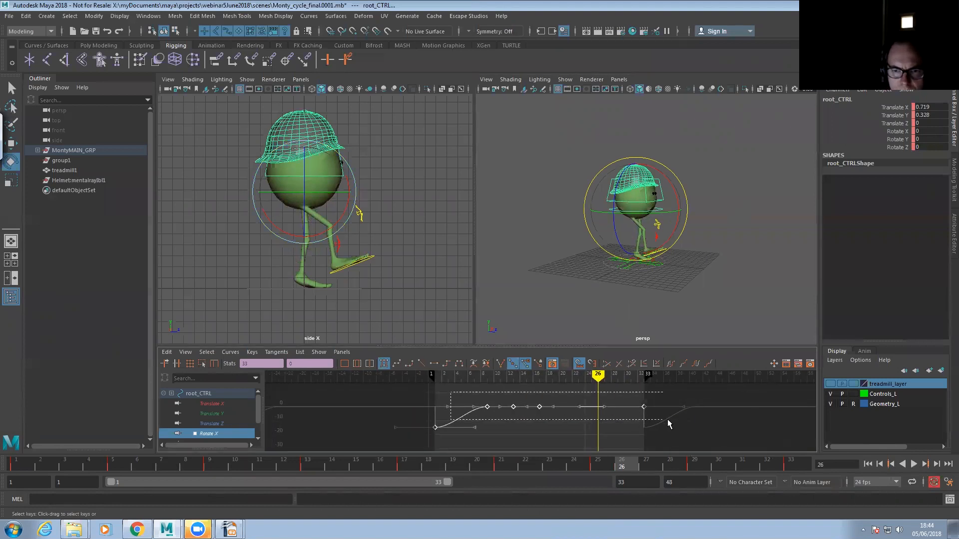
middle_drag(636, 415, 629, 445)
alt+drag(575, 289, 630, 304)
click(914, 464)
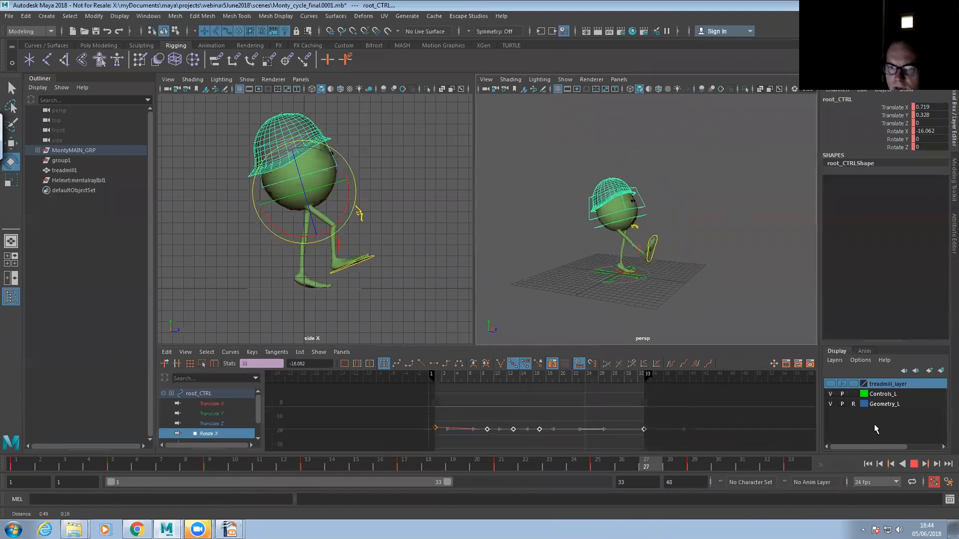
click(699, 279)
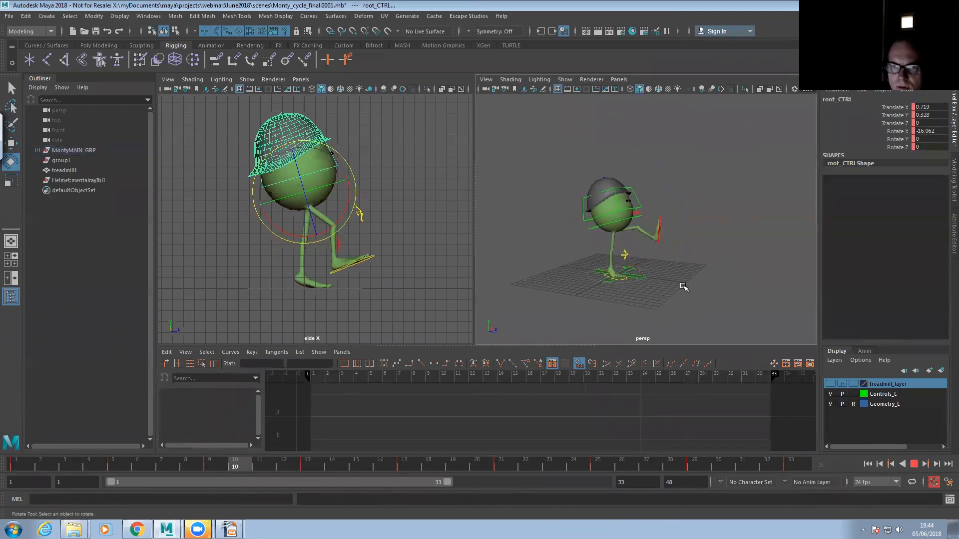
click(915, 465)
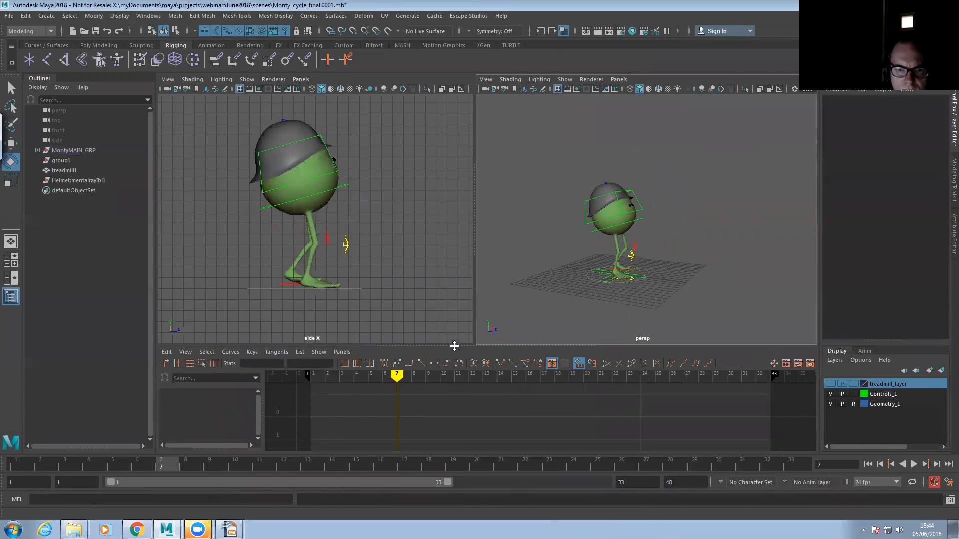
- Enlarge the graph area and lower the root control's Rotate Z key at frame 1 to about -0.18
drag(454, 346, 454, 321)
drag(586, 235, 584, 237)
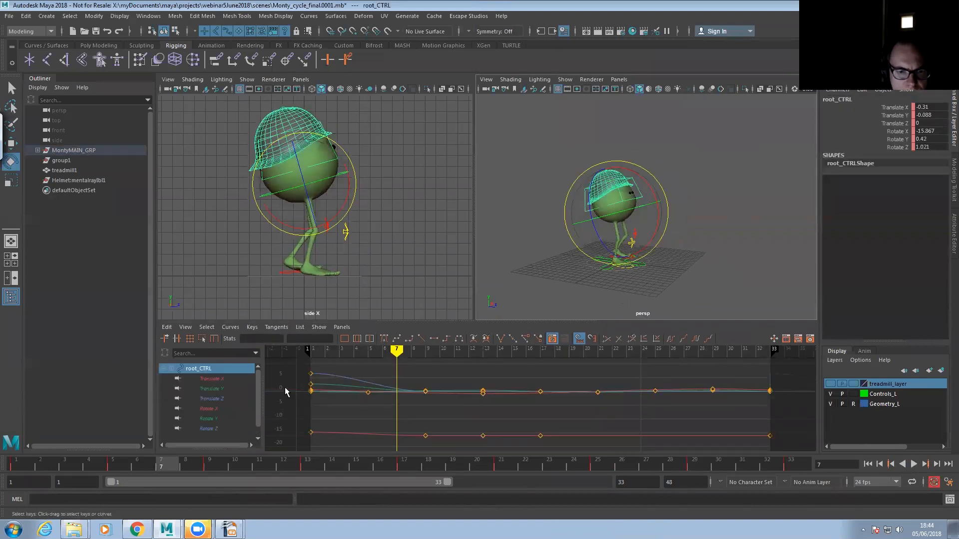
click(229, 428)
middle_drag(330, 390, 335, 457)
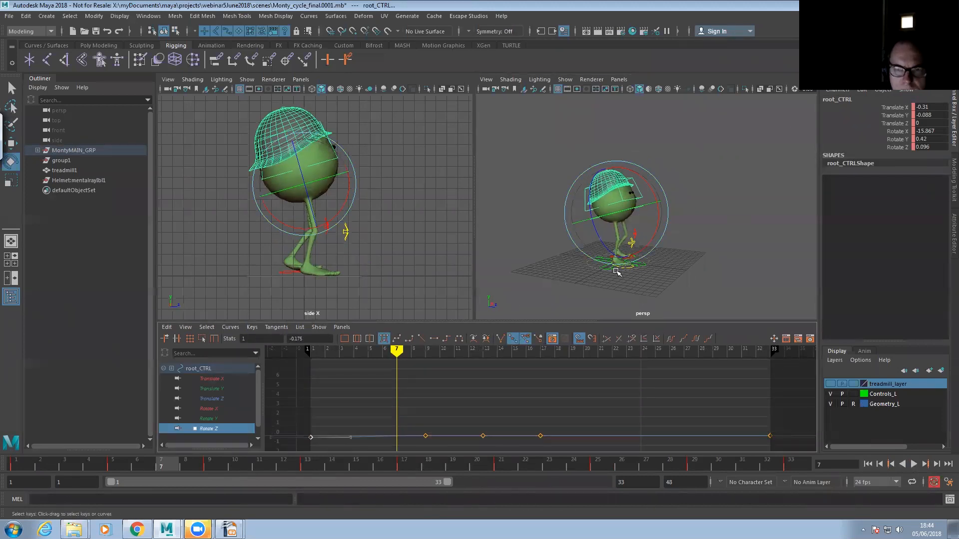
- Play the cycle closer up and hide the rig's control curves in the perspective view
click(912, 464)
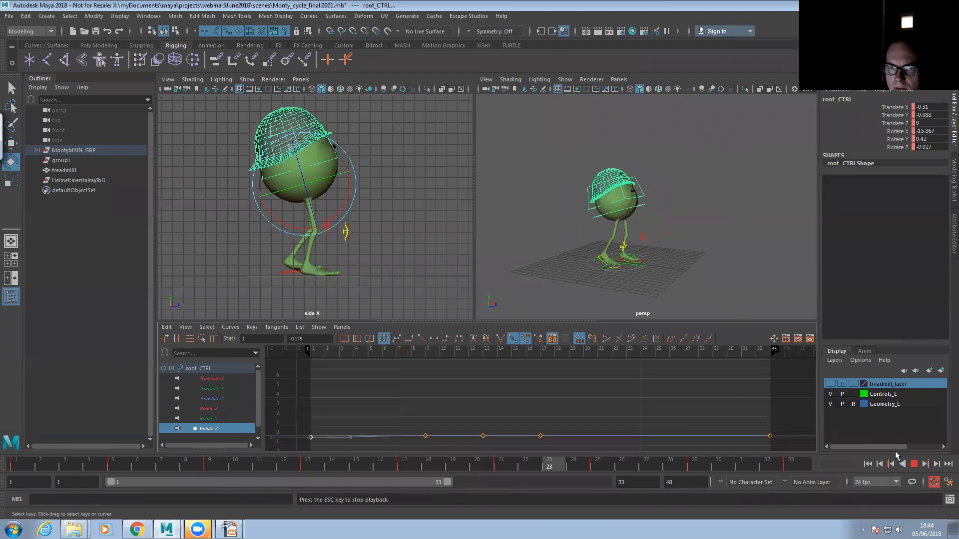
alt+right_drag(626, 262, 667, 265)
alt+middle_drag(666, 265, 654, 267)
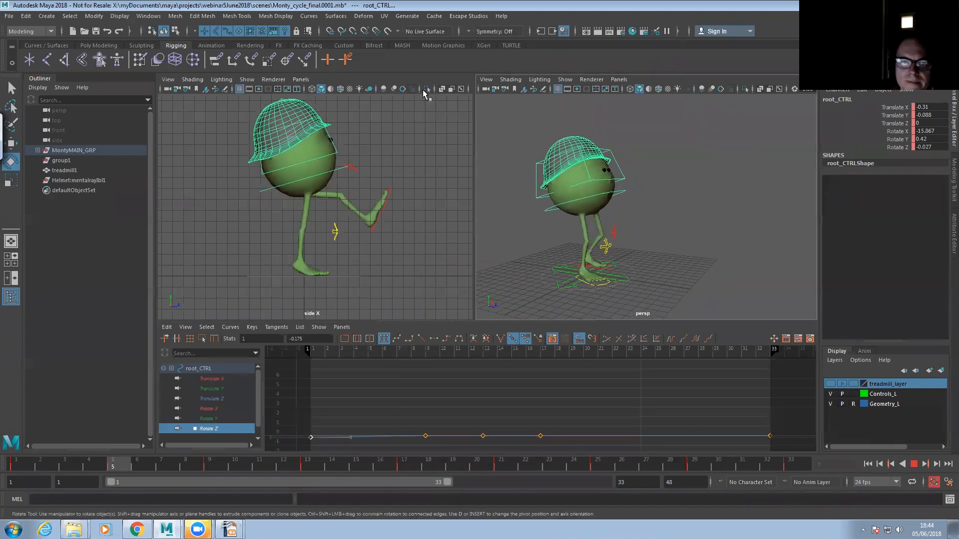
click(565, 79)
click(581, 151)
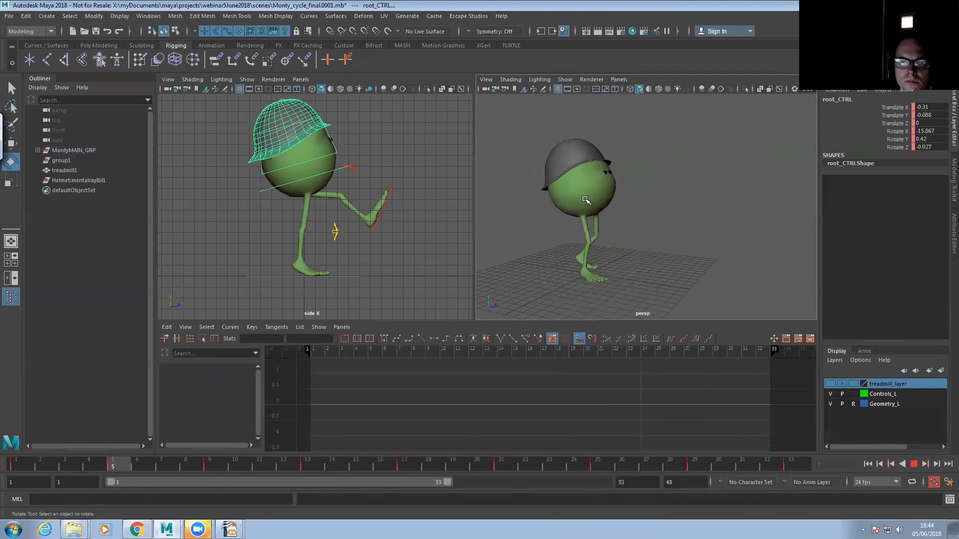
click(914, 464)
- Switch to Chrome and search Google for "escape studios animation blog" in a new tab
click(137, 529)
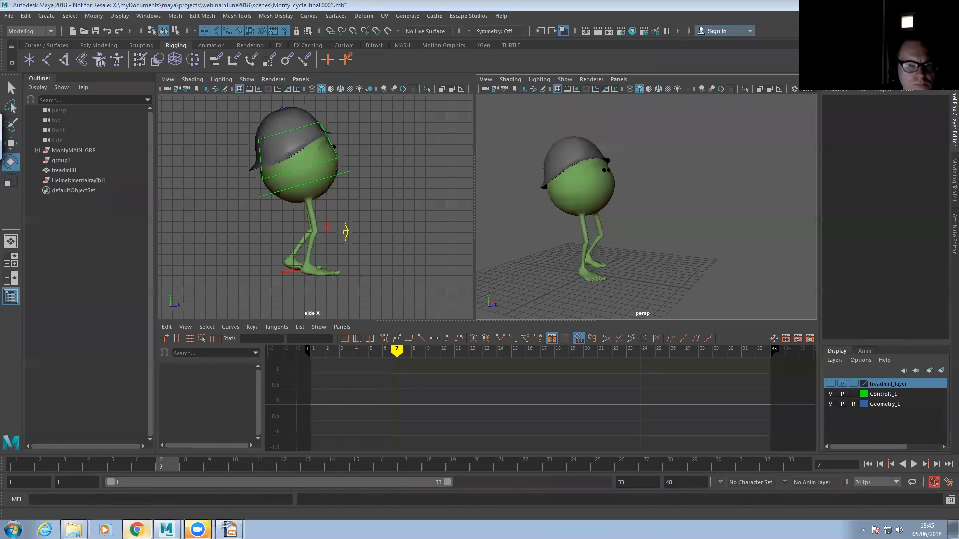
click(547, 53)
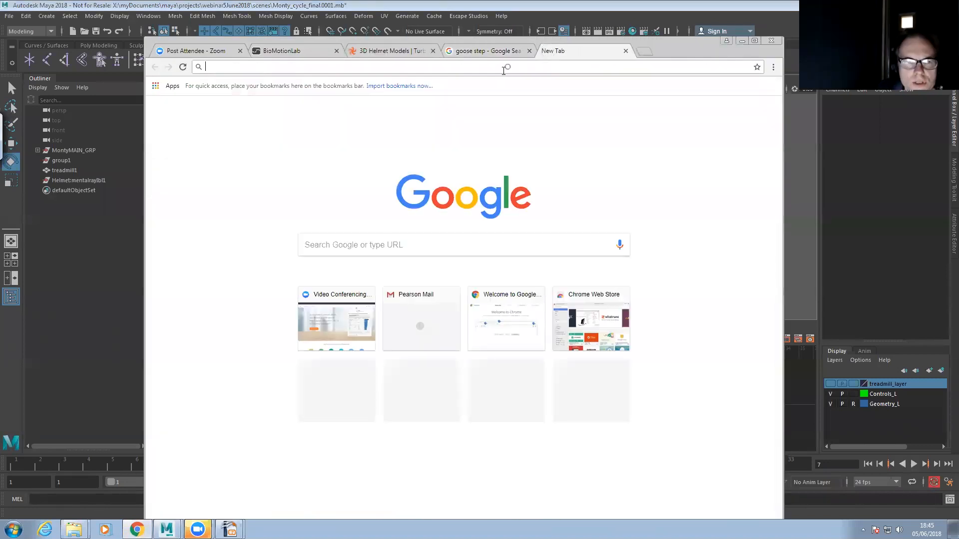
text(escape s)
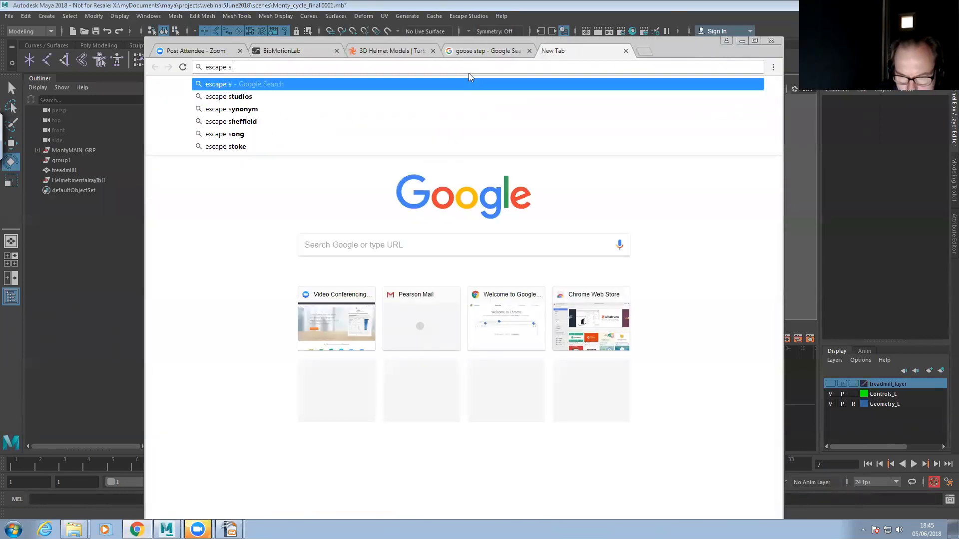
text(tudios animatyion)
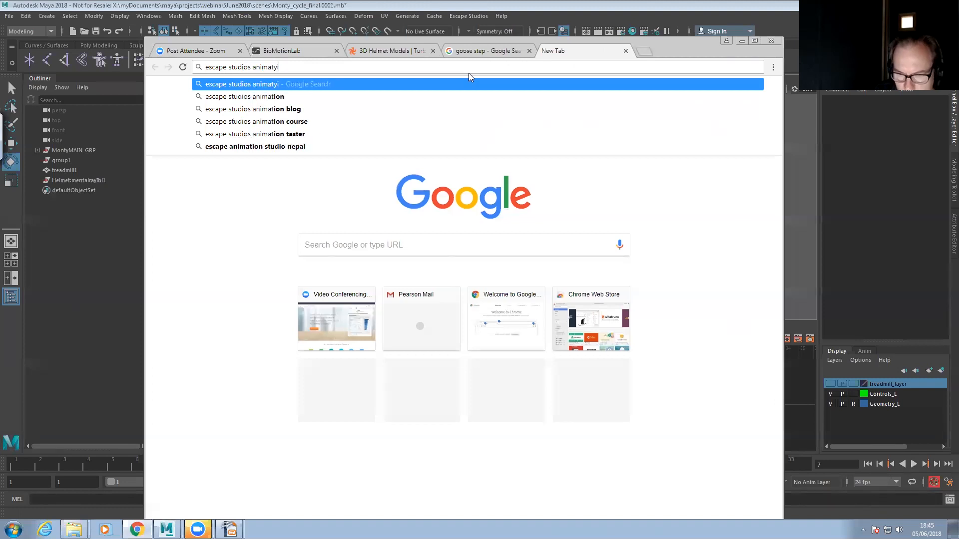
key(BackSpace)
key(BackSpace)
key(BackSpace)
key(BackSpace)
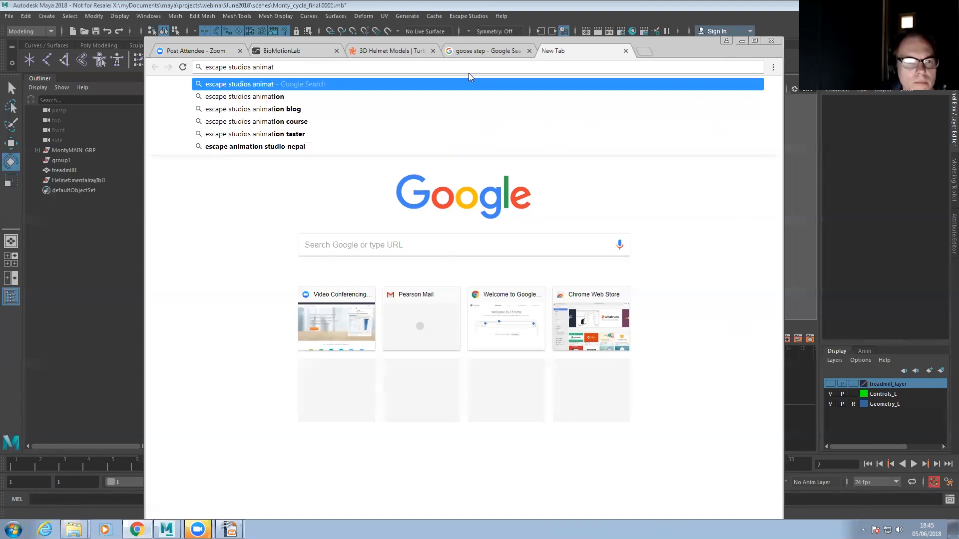
click(271, 110)
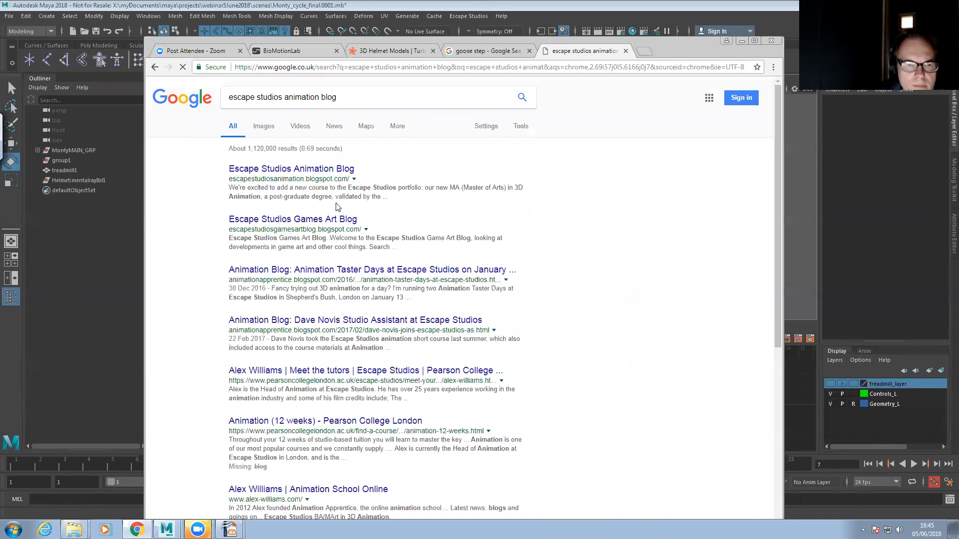
- Open the Escape Studios Animation Blog, accept its cookie notice and reposition the browser window
click(302, 170)
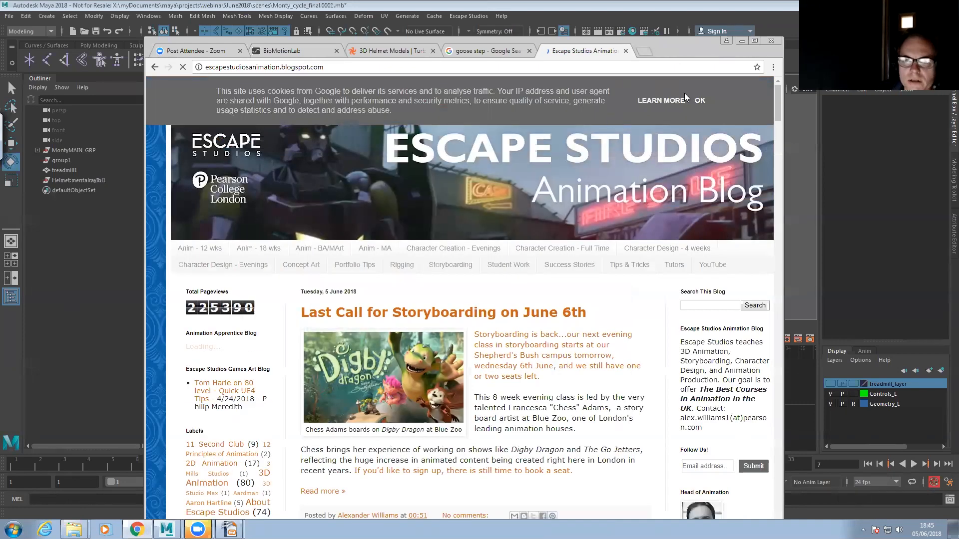
click(699, 100)
drag(680, 49, 622, 42)
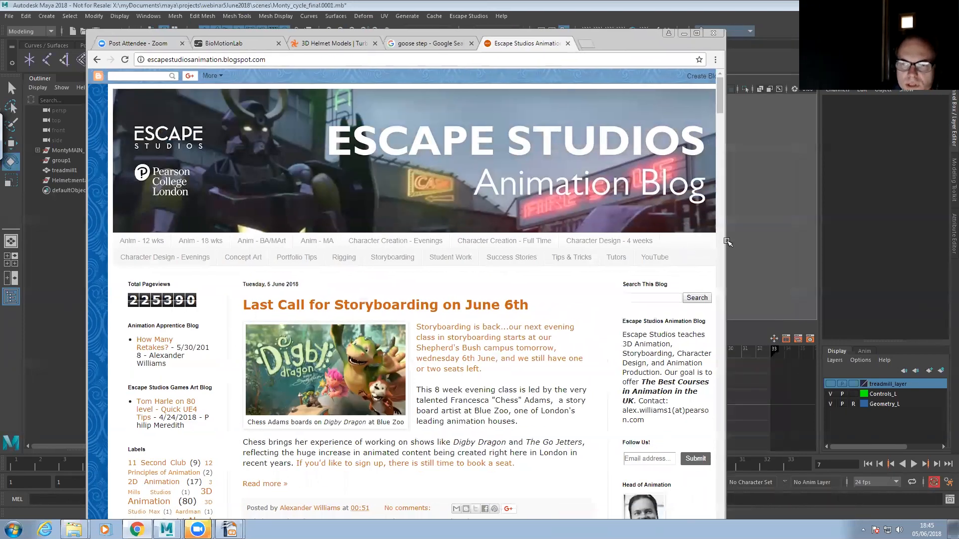
- Return to Chrome, search the Escape Studios Animation Blog for "100 ways to walk" and open the matching post
click(746, 244)
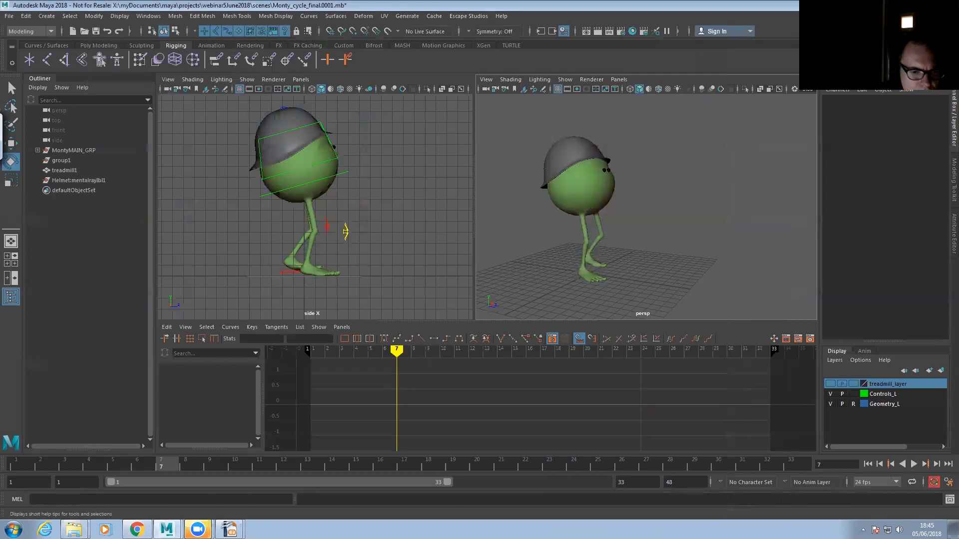
click(137, 529)
click(646, 301)
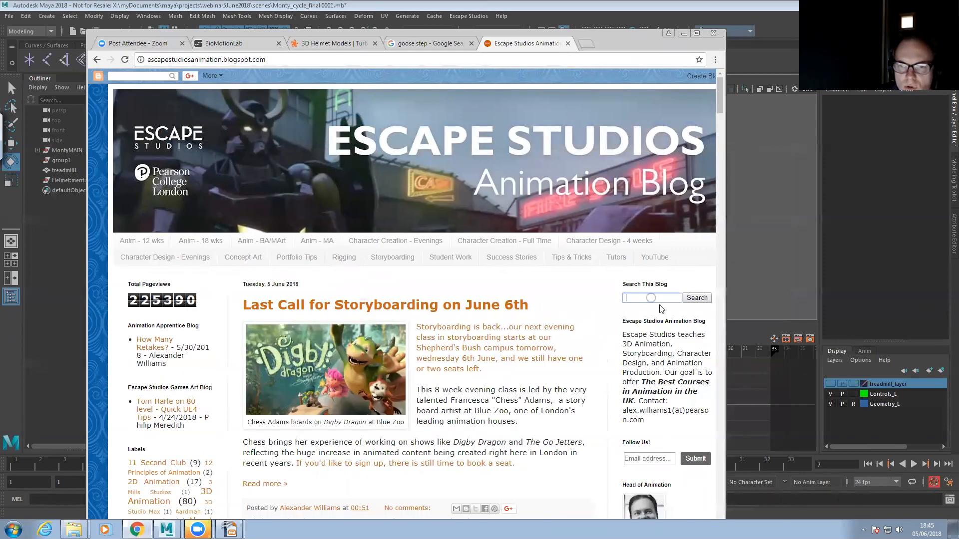
text(100 ways to walk)
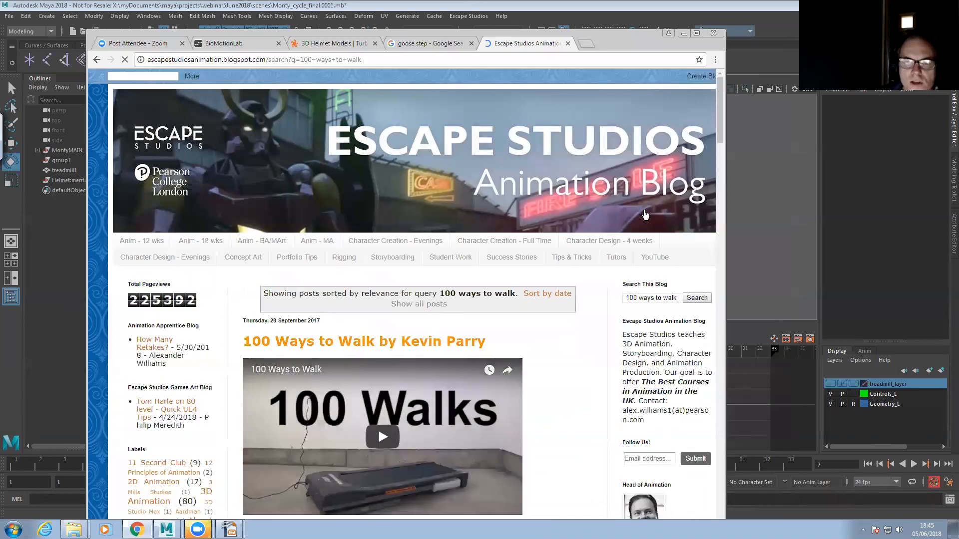
scroll(721, 136, down, 3)
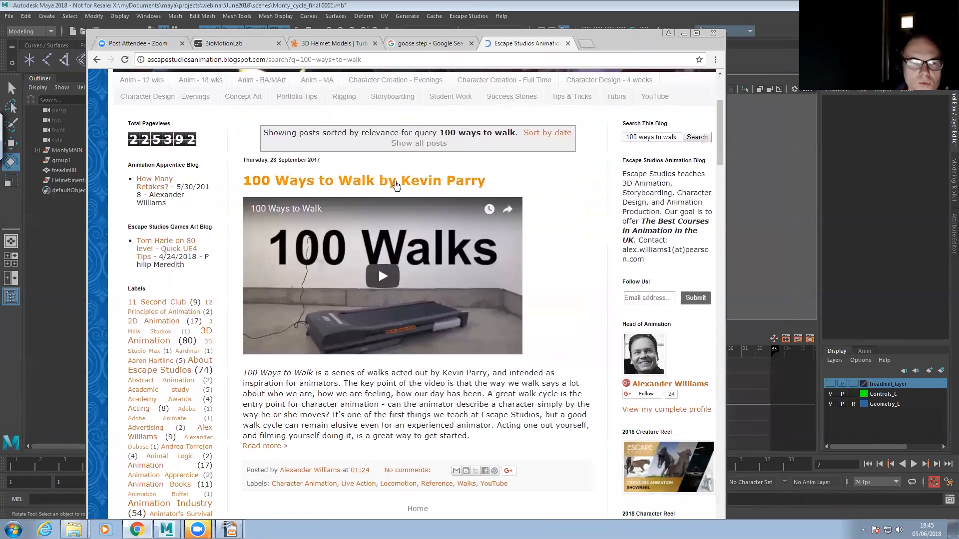
click(405, 185)
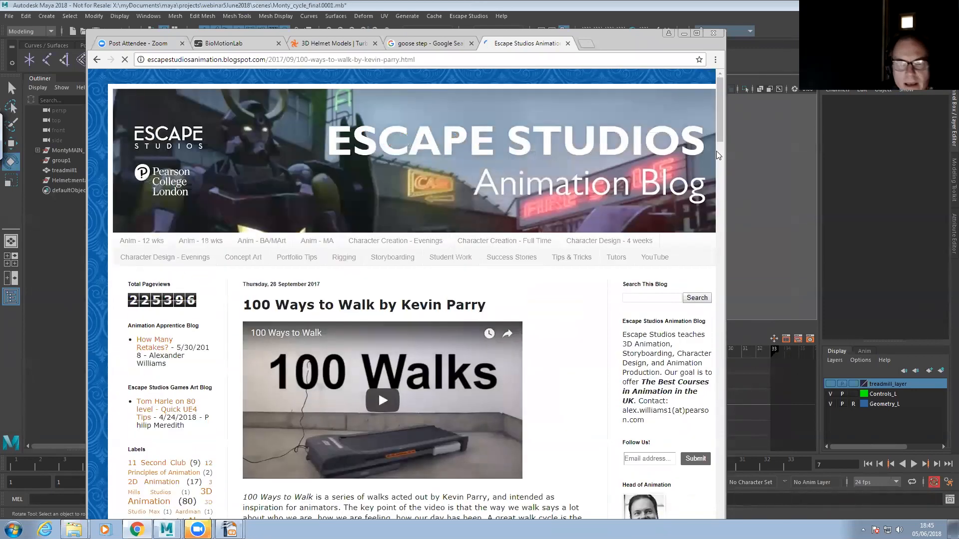
- Play the embedded 100 Ways to Walk video in the post with its sound muted
drag(727, 130, 724, 133)
scroll(429, 233, down, 3)
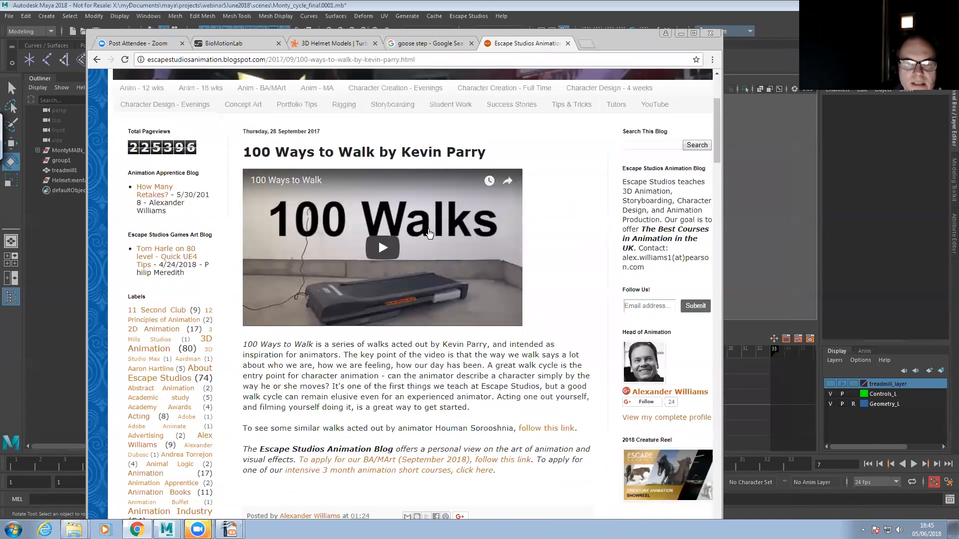
click(380, 260)
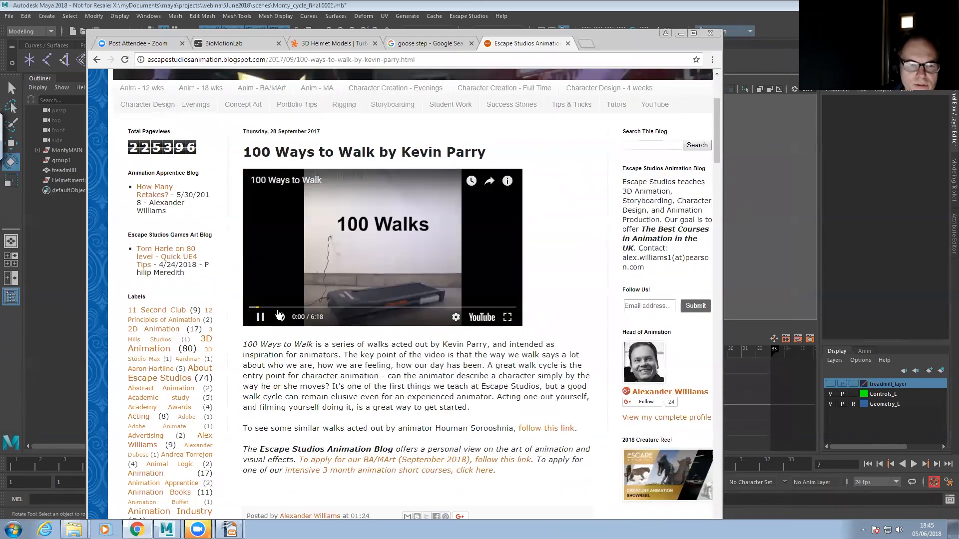
click(292, 317)
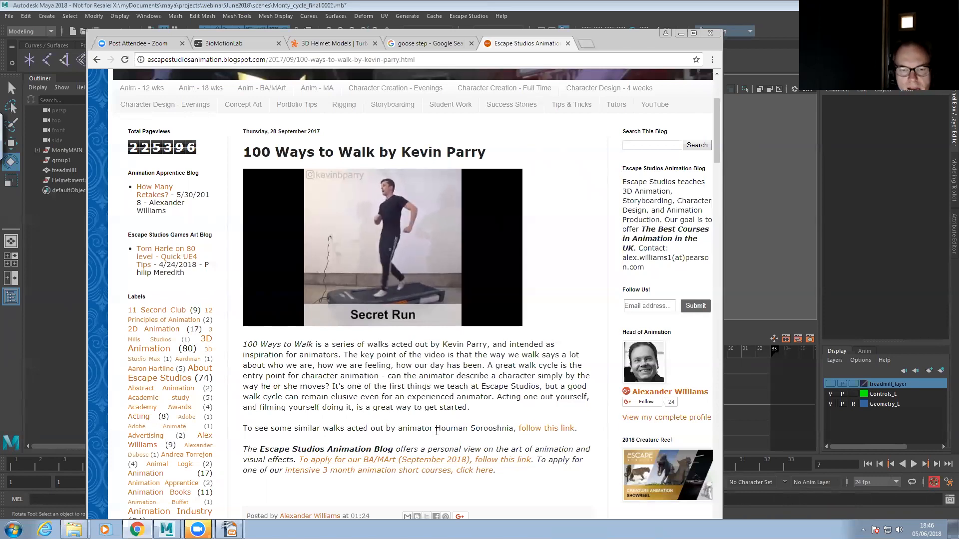
- Follow the post's link to similar character walks and play the Flipbook Market reference video
click(535, 433)
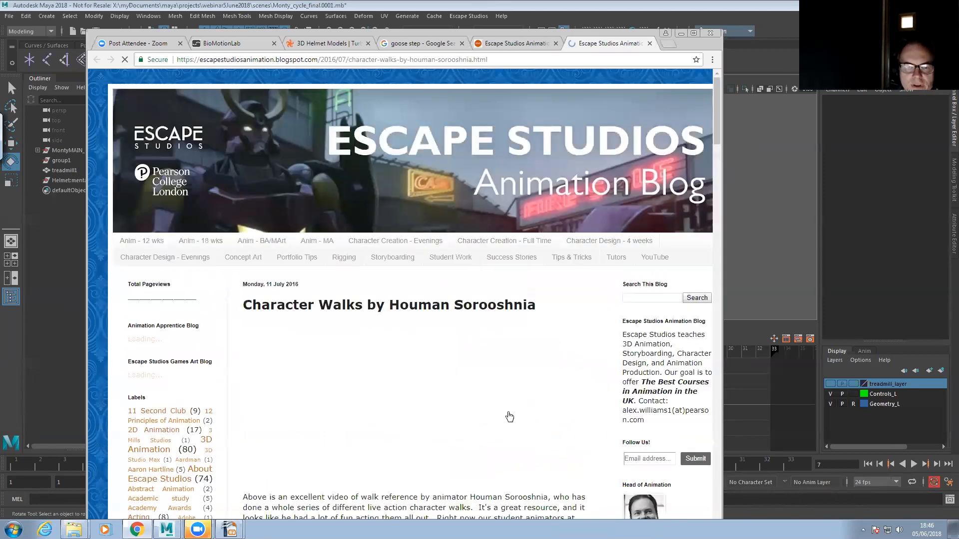
scroll(380, 359, down, 2)
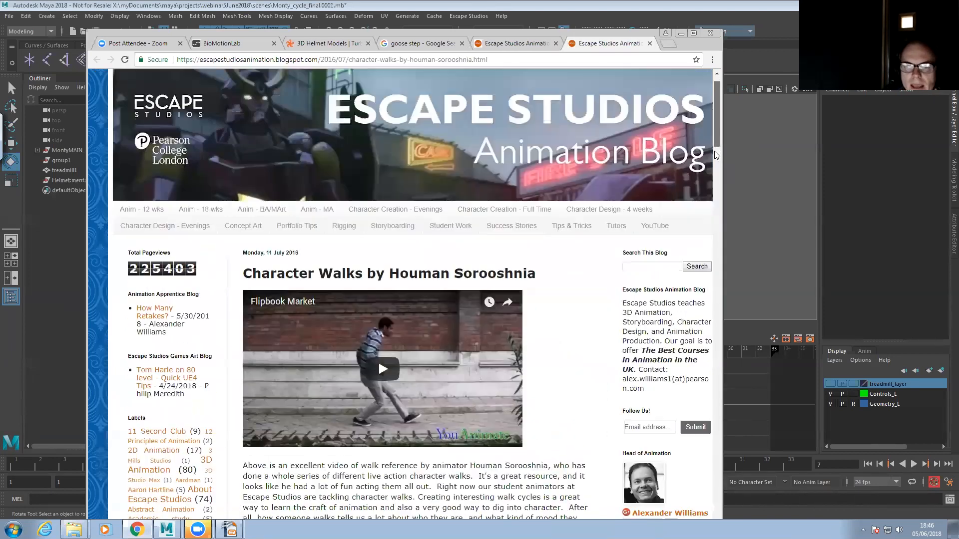
click(391, 306)
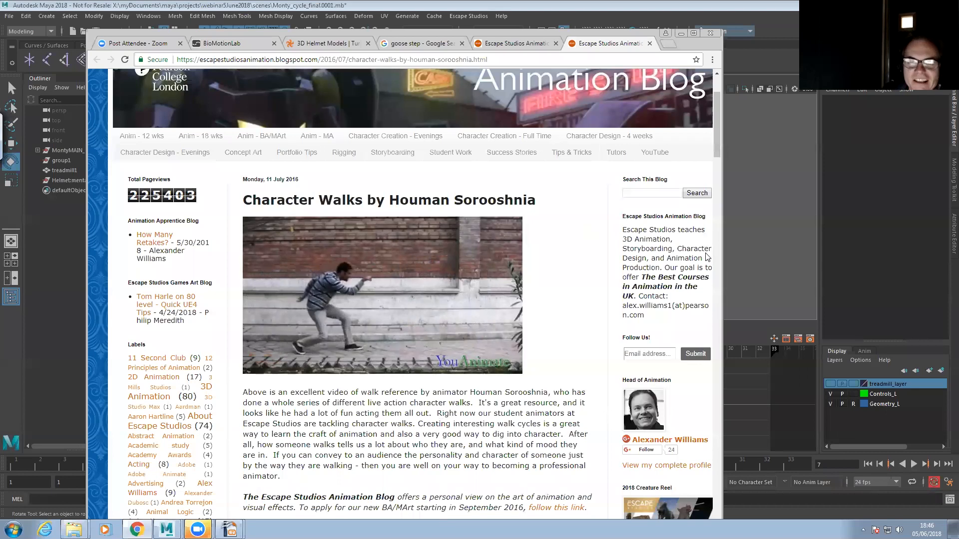
- Return to Maya, go to frame 1 and inspect the helmeted Monty from several angles in the perspective view
click(681, 34)
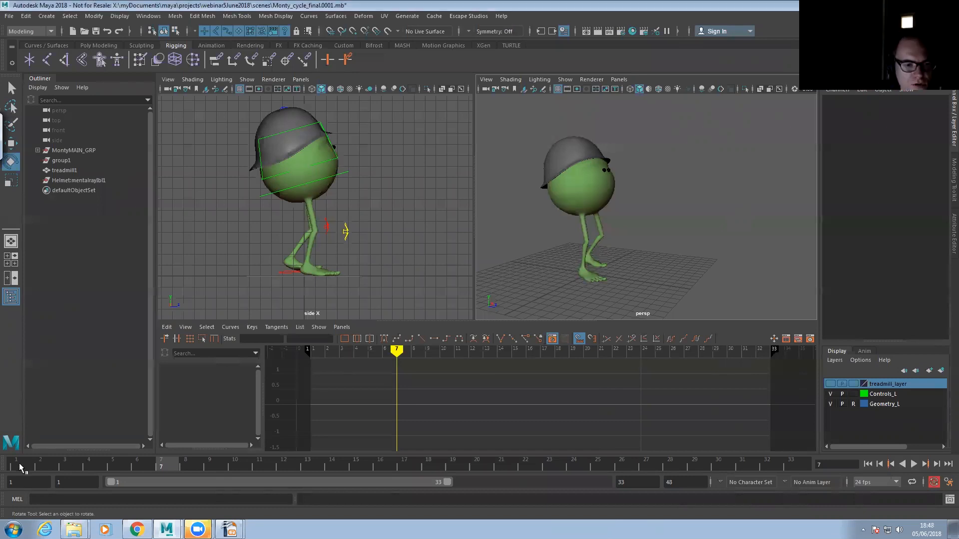
click(17, 466)
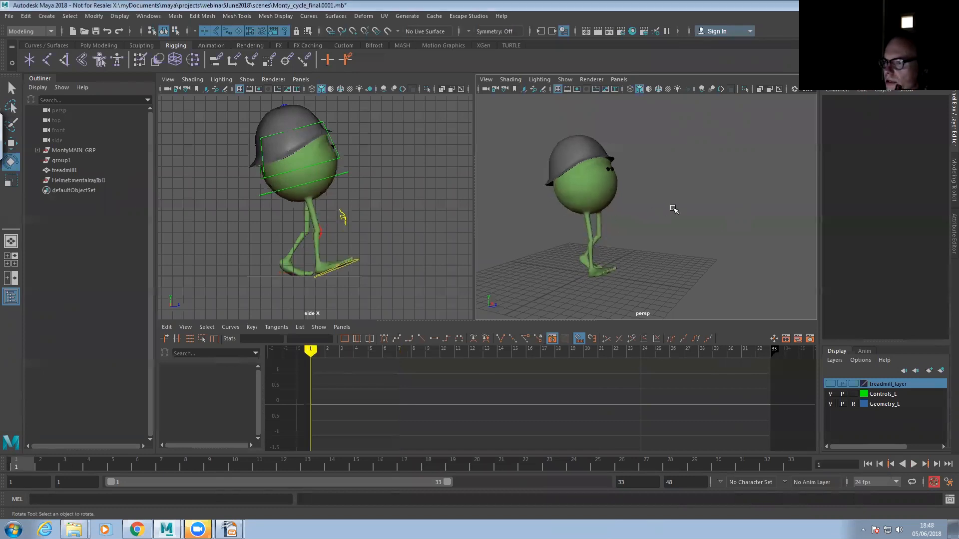
mouse_move(645, 233)
alt+middle_down()
mouse_move(636, 224)
mouse_move(653, 228)
alt+middle_up()
alt+right_drag(653, 228, 683, 239)
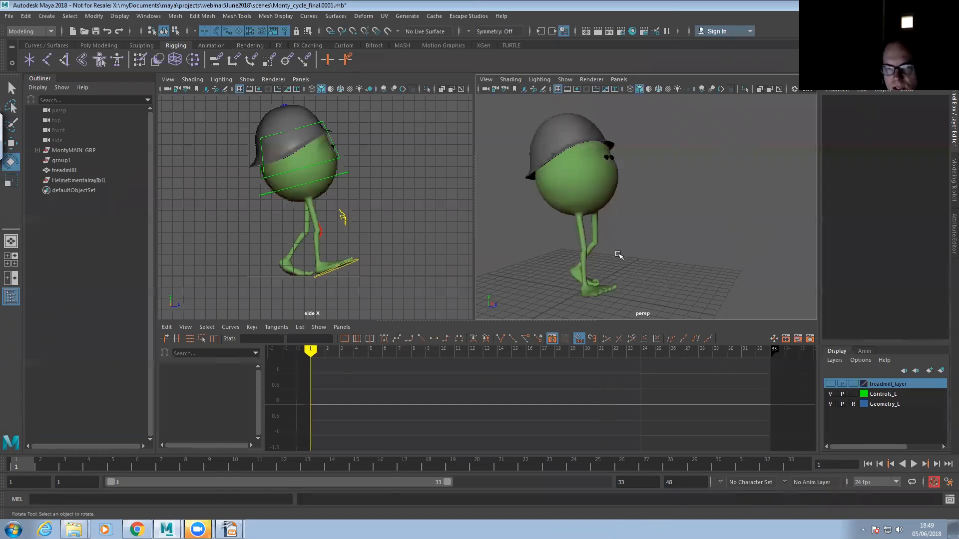
alt+drag(623, 251, 567, 258)
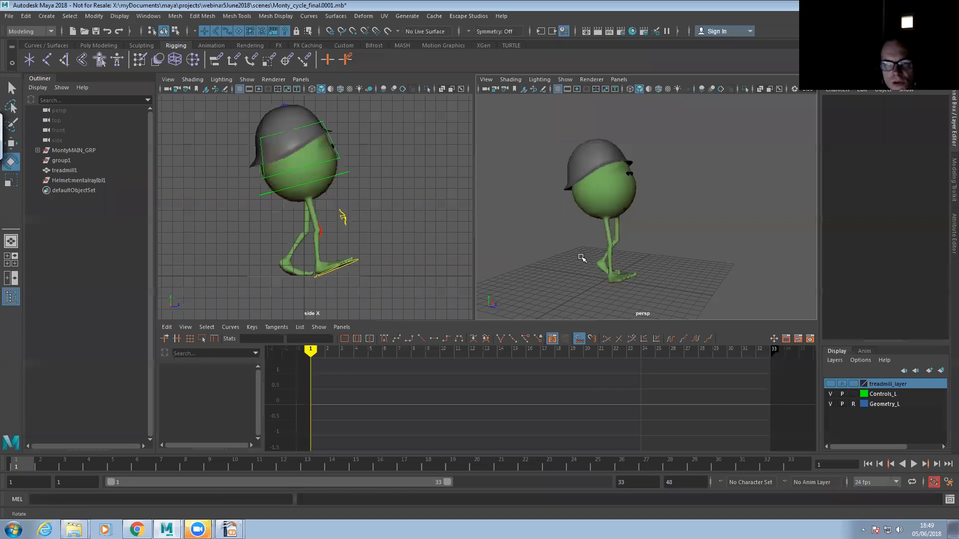
mouse_move(630, 249)
alt+mouse_down()
mouse_move(576, 250)
mouse_move(636, 250)
mouse_move(626, 240)
alt+mouse_up()
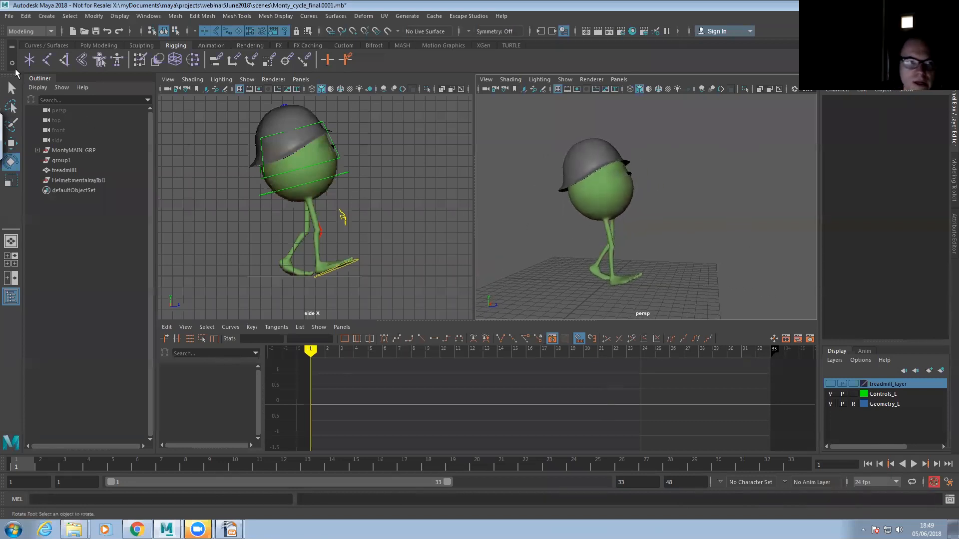
- Reopen the scene Monty_cycle_final.0001.mb without saving the changes to the current one
click(9, 16)
click(27, 50)
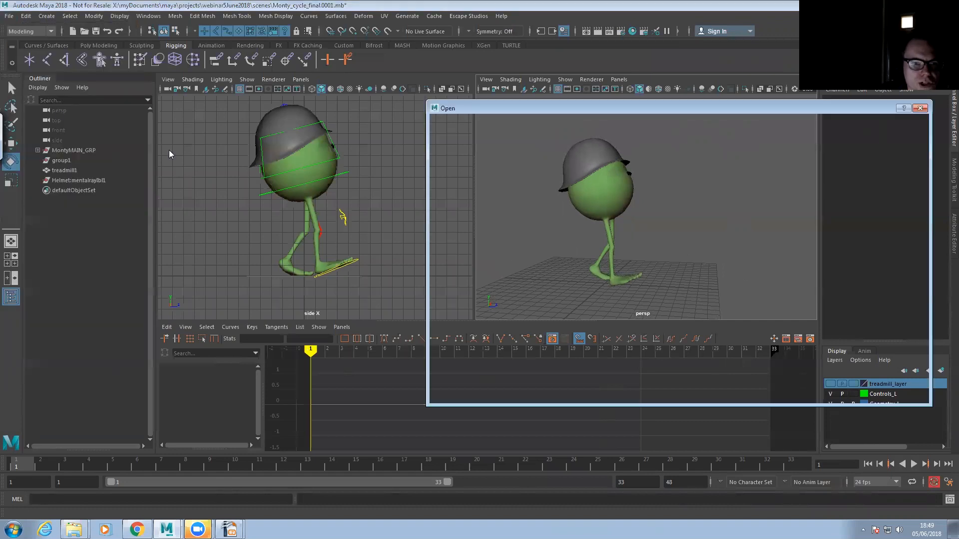
click(535, 183)
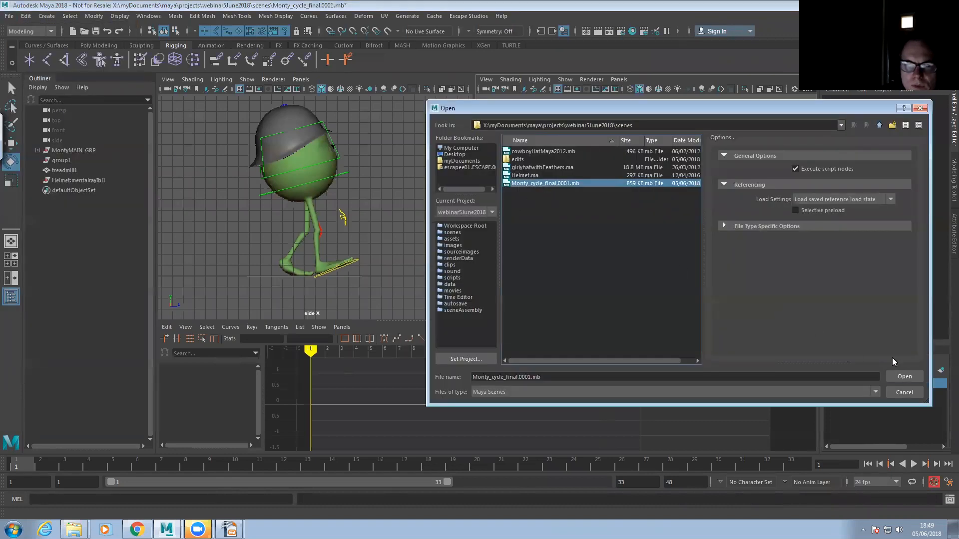
click(903, 376)
click(487, 270)
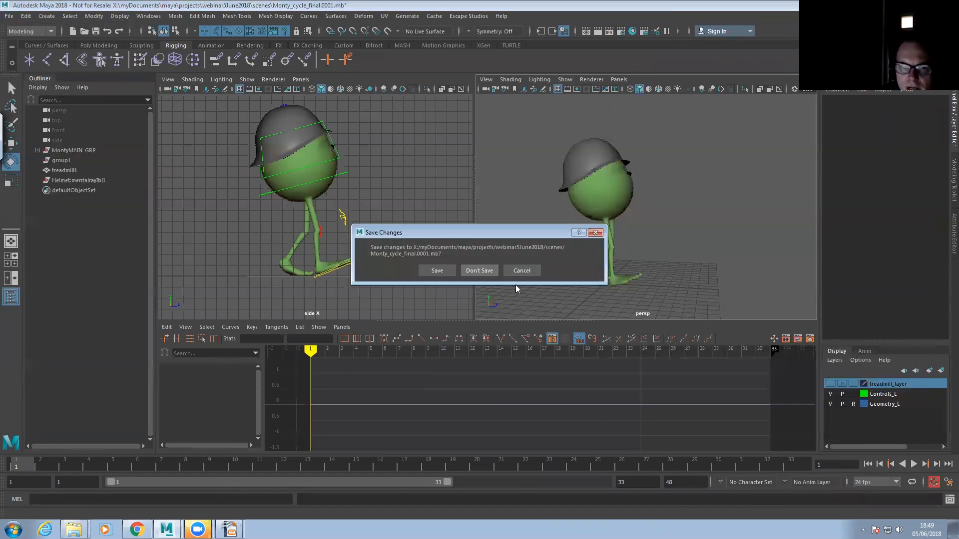
click(481, 294)
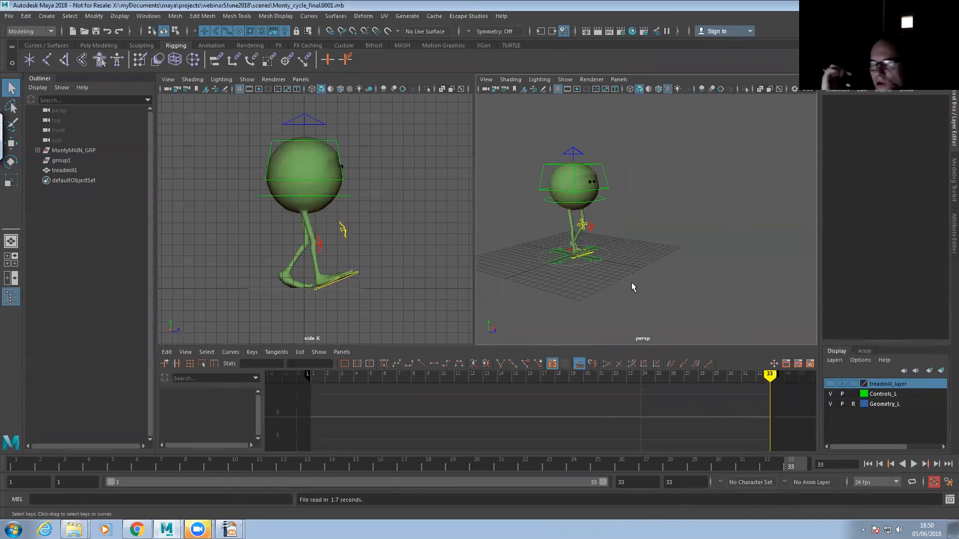
- Switch to Chrome and show the blog's 12-week animation course page and the BA/MArt course page
click(136, 529)
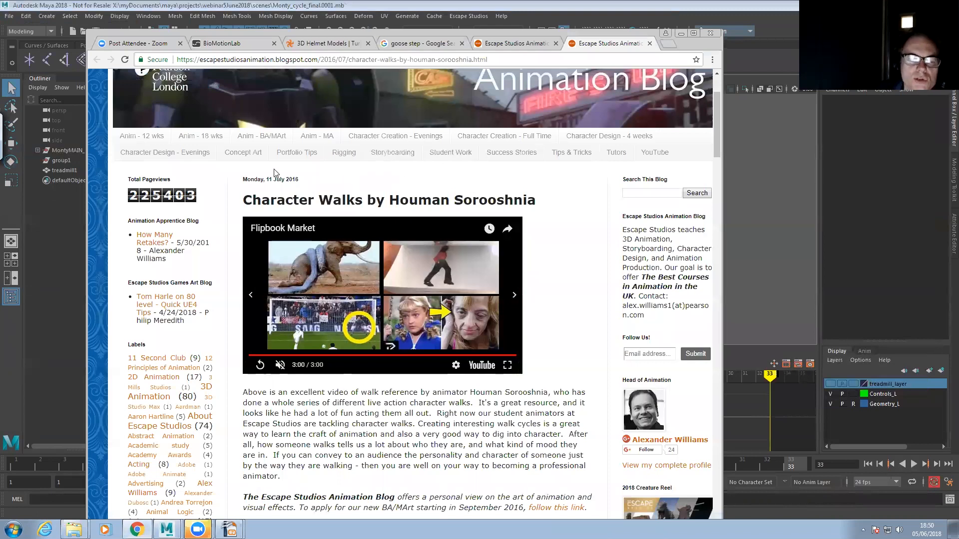
click(137, 136)
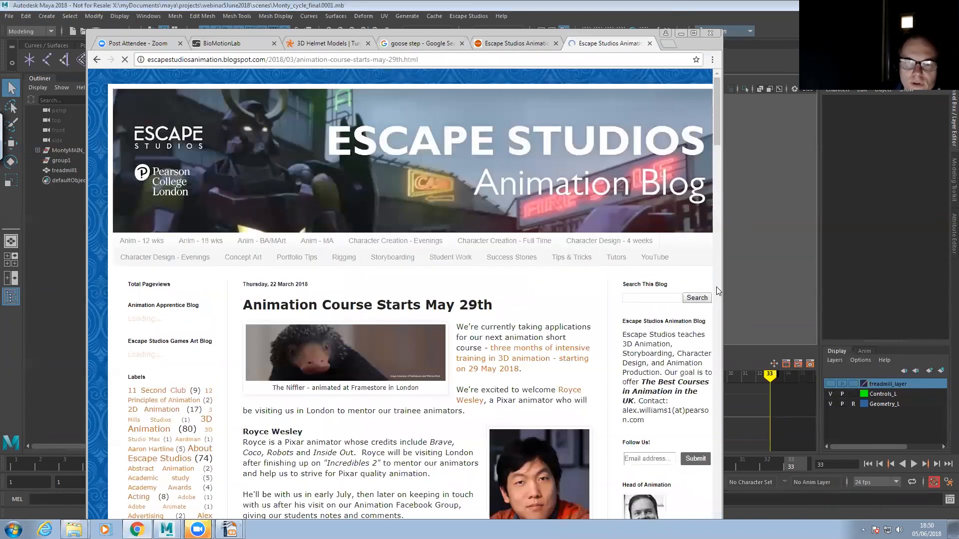
click(726, 280)
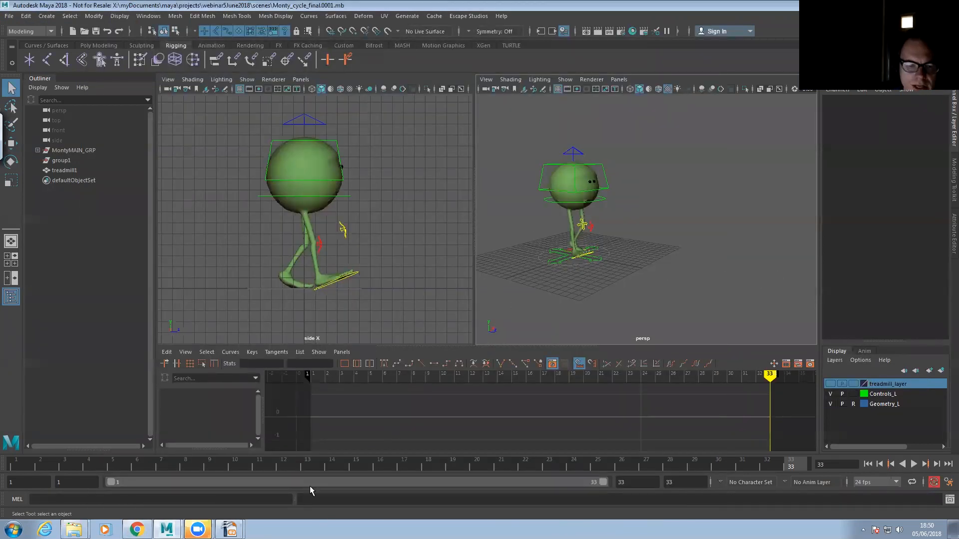
click(136, 530)
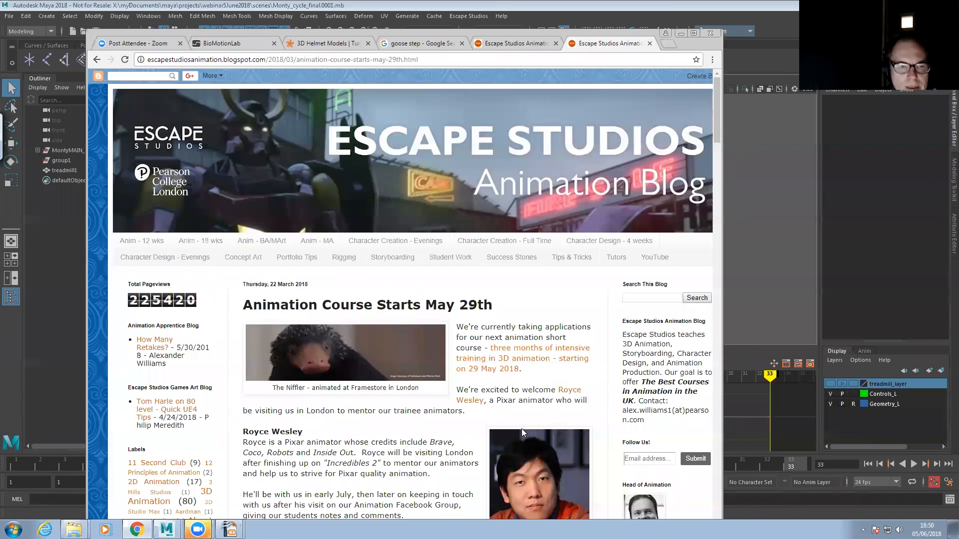
click(262, 243)
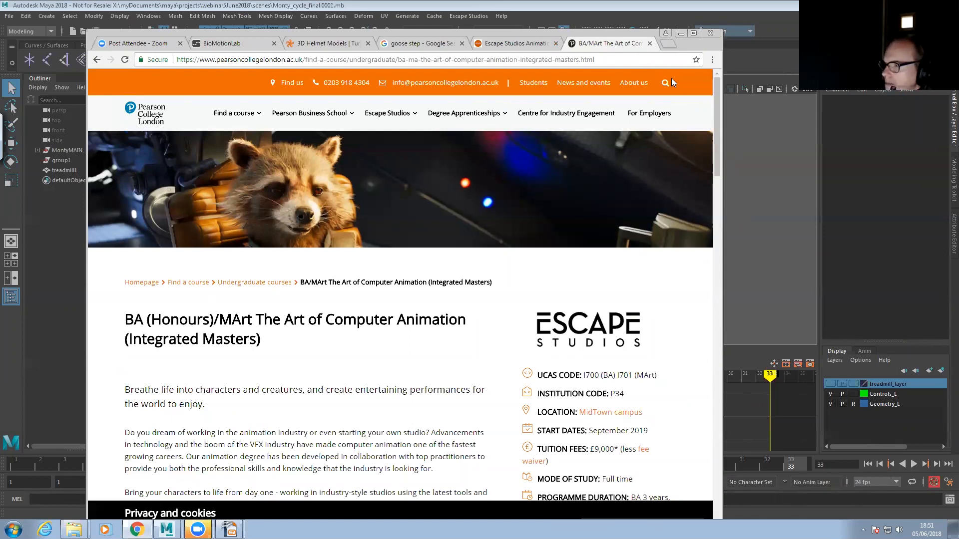
- Return to Maya, view Monty closer up in perspective, and play the base walk cycle before stopping it
click(682, 33)
alt+drag(617, 246, 694, 254)
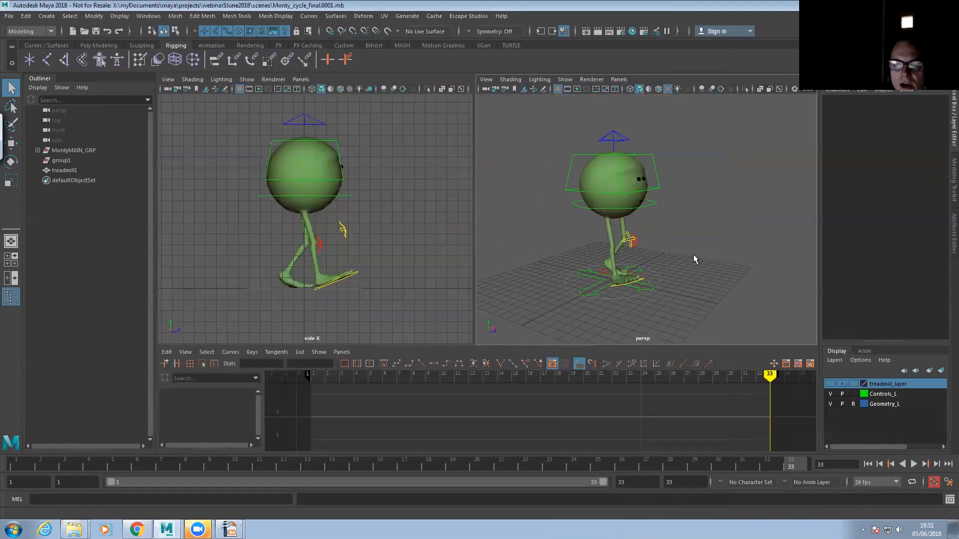
click(914, 464)
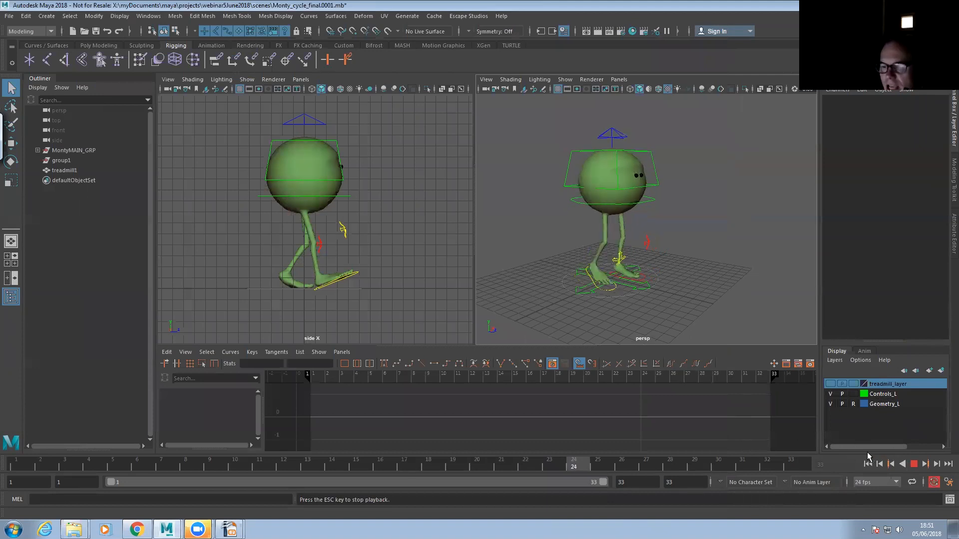
click(915, 464)
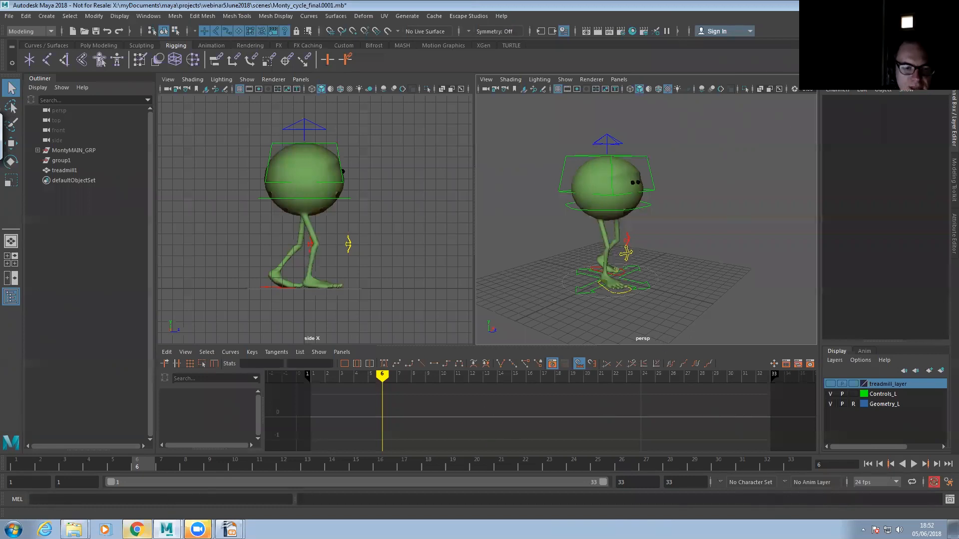
- Switch to Chrome, reopen the linked character walks post from the 100 Ways to Walk page and play its video
click(137, 529)
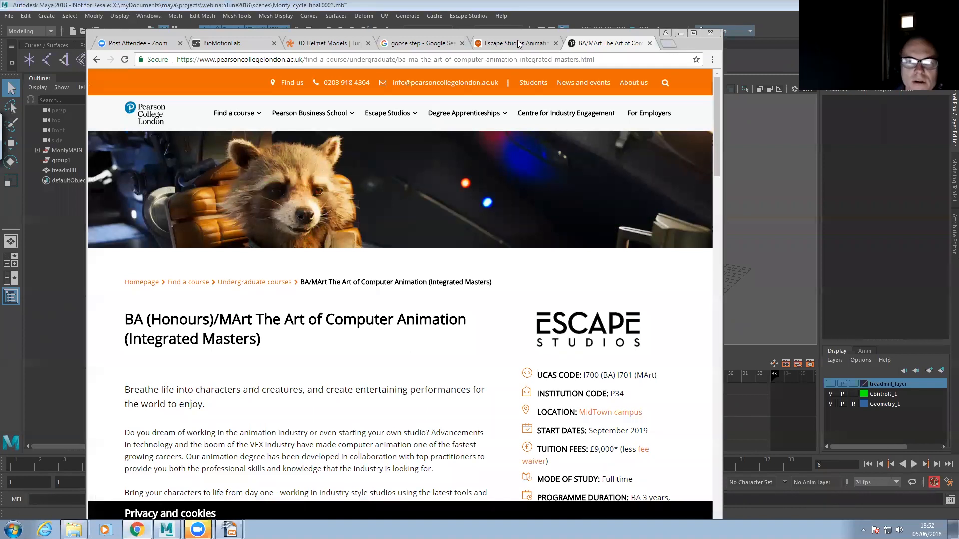
click(517, 44)
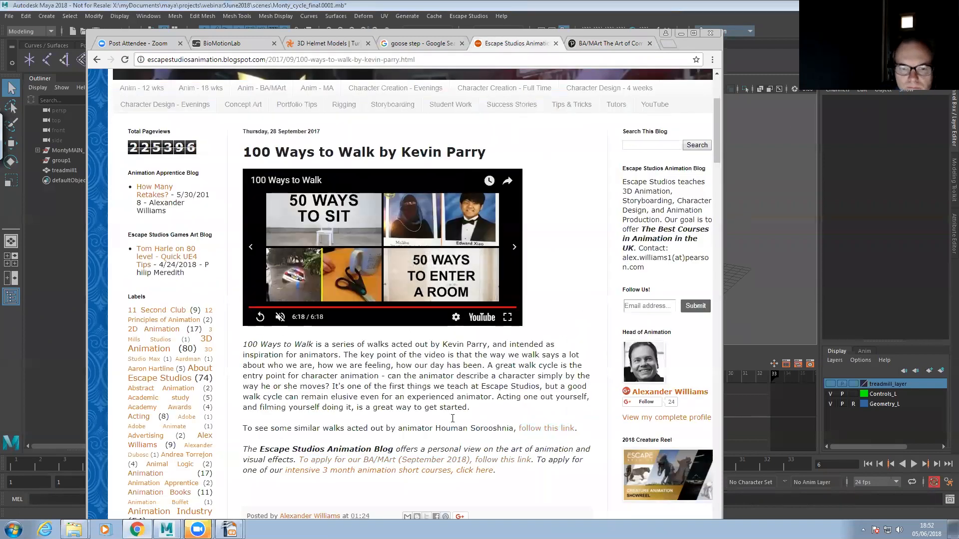
click(526, 429)
click(383, 407)
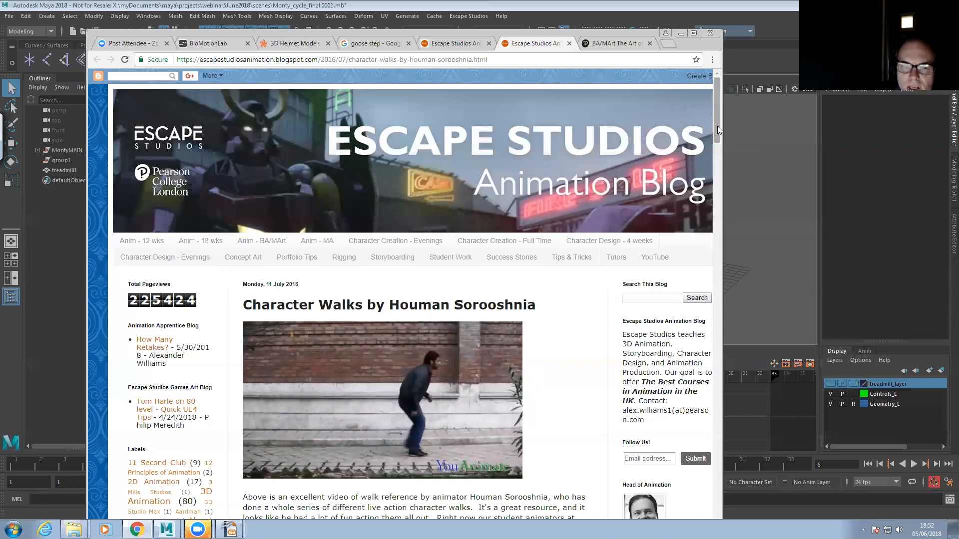
scroll(718, 125, down, 1)
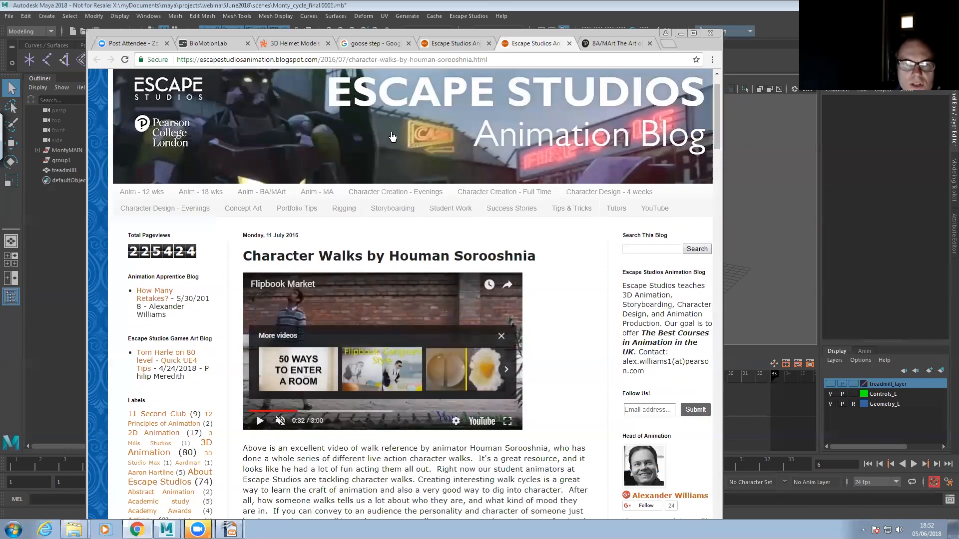
- Search the blog for "tripod" and open the post Great Camera Tripod for Live Action Reference
click(651, 248)
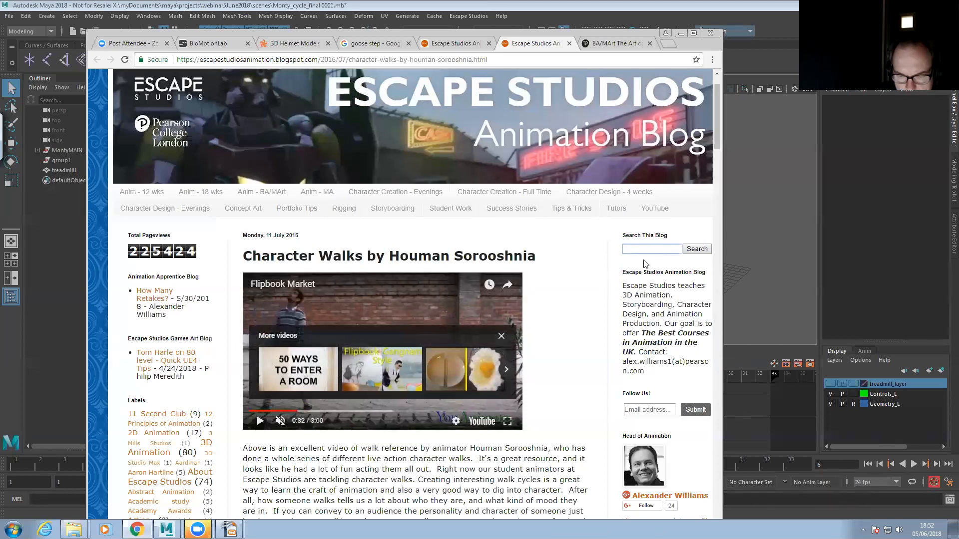
key(Return)
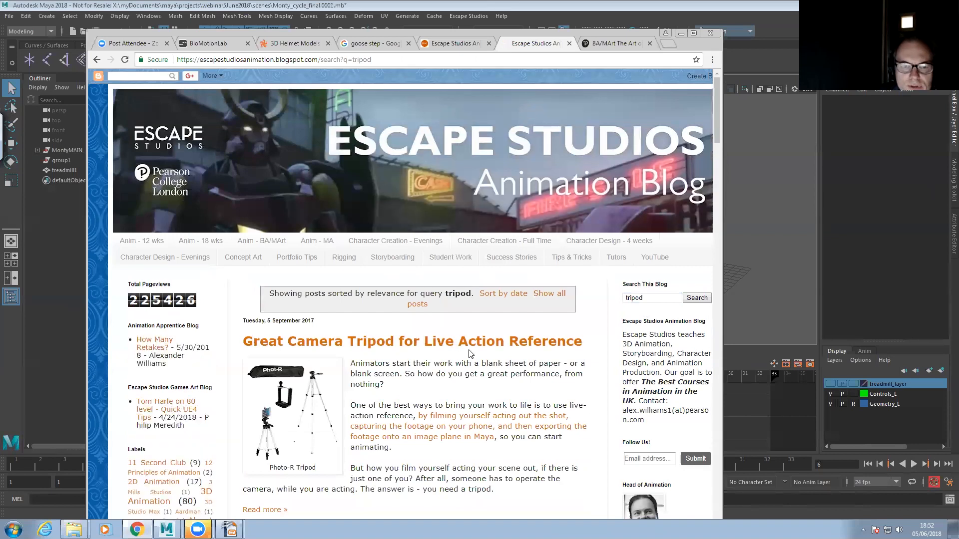
click(469, 345)
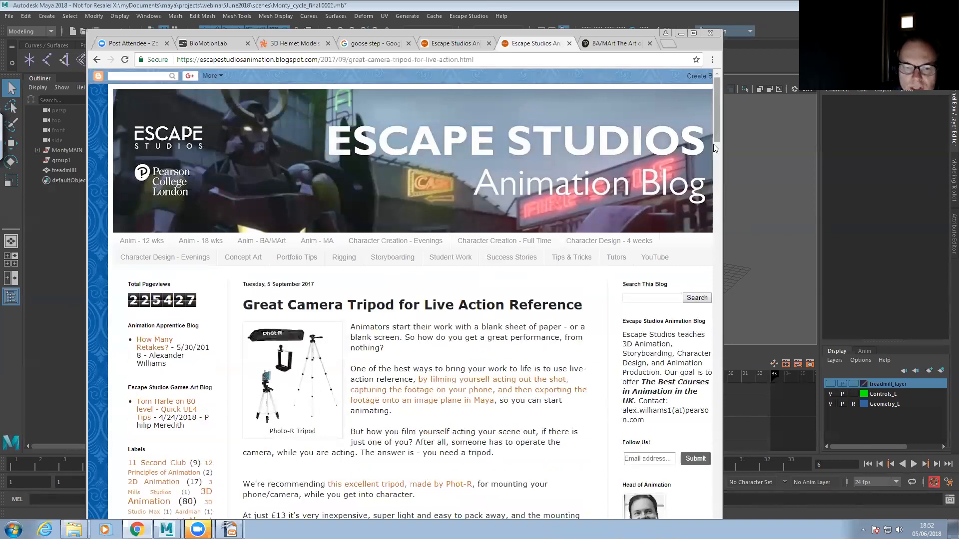
- Skim the recommendation and details of the tripod post, and minimise the browser to return to Maya
scroll(714, 144, down, 4)
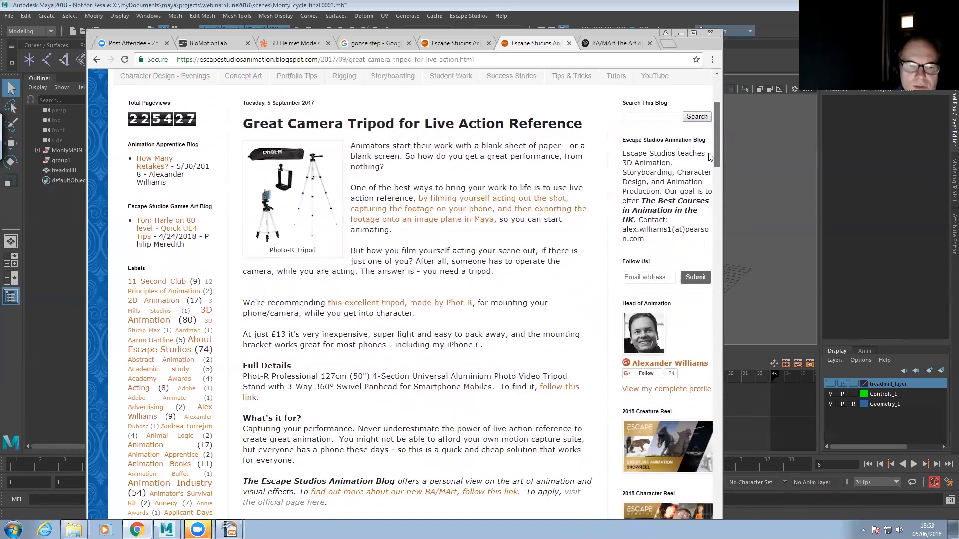
scroll(713, 146, up, 2)
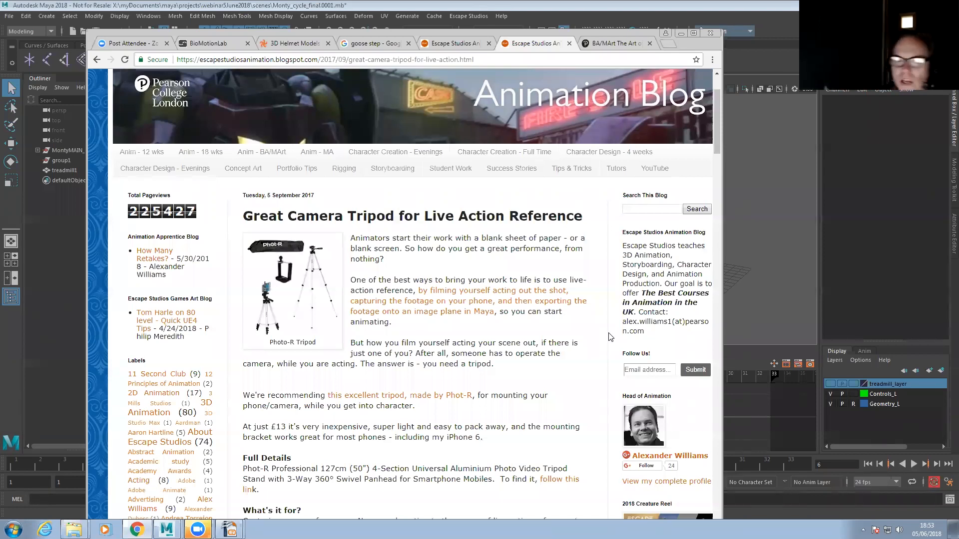
click(681, 33)
- Show the root control's Translate Y curve in an enlarged Graph Editor and play the walk, stopping at frame 21
alt+middle_drag(520, 220, 549, 212)
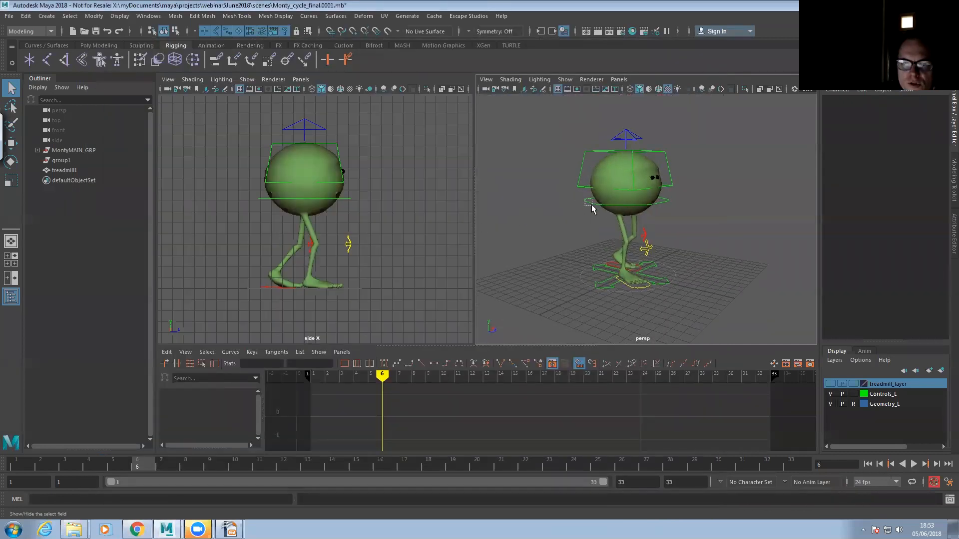
click(592, 209)
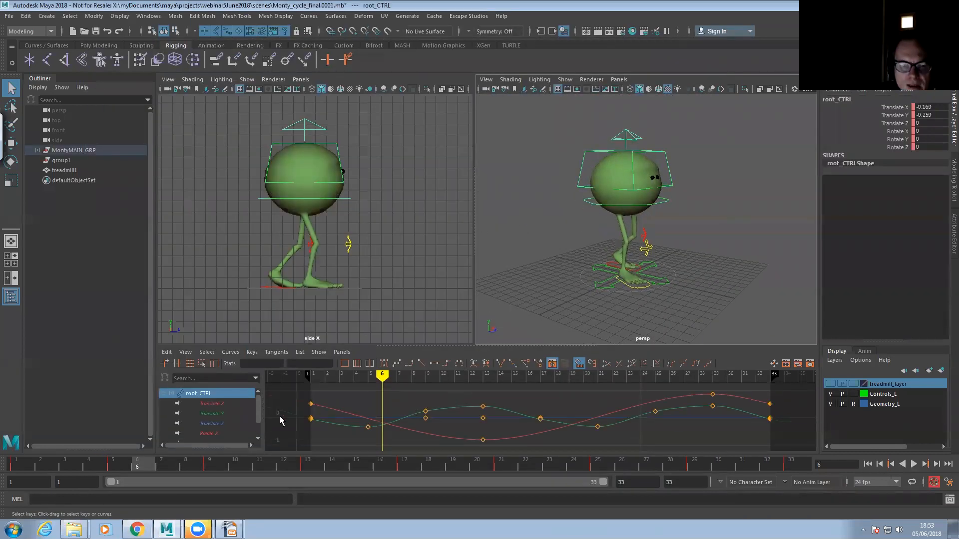
click(222, 415)
drag(491, 348, 494, 282)
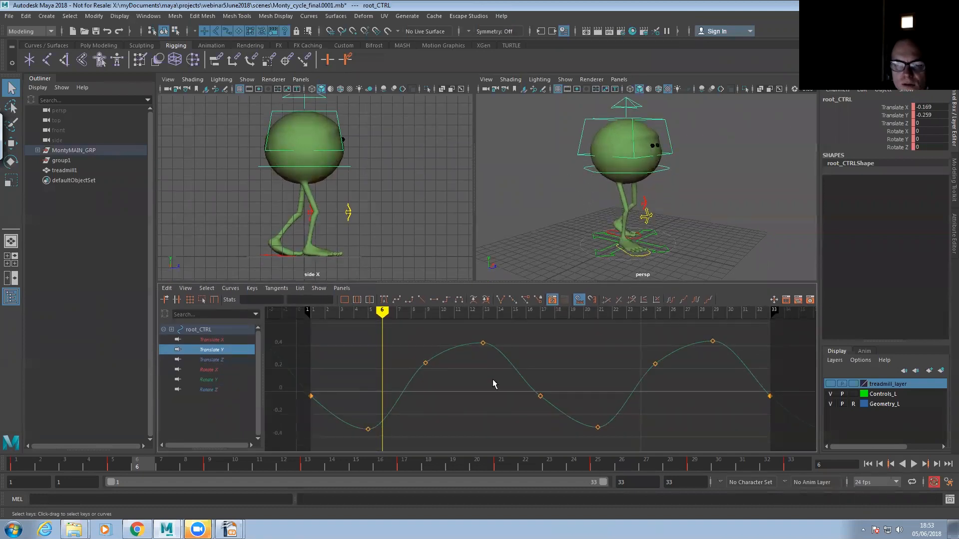
key(alt+v)
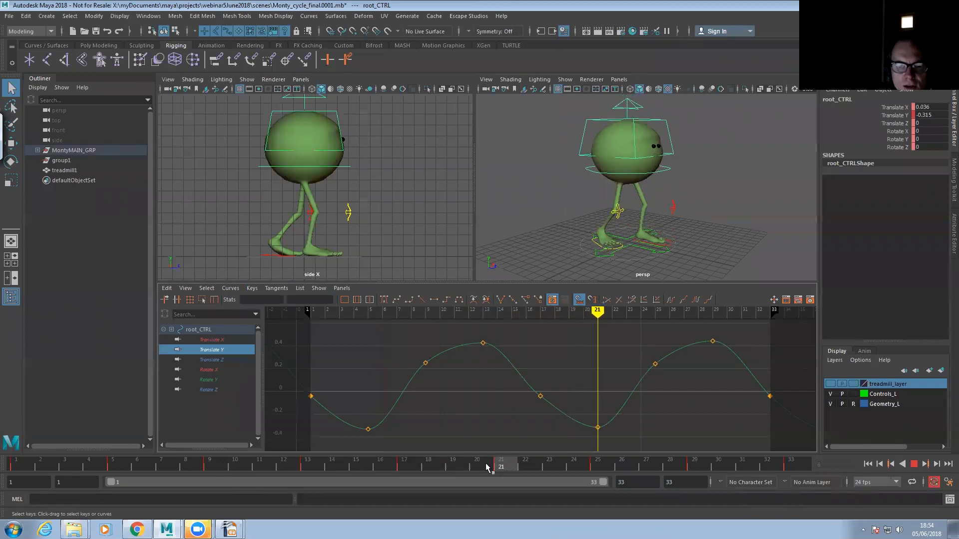
key(alt+v)
- Try moving the root control's Translate Y key at frame 21 and undo the move
drag(578, 407, 615, 430)
mouse_move(601, 392)
shift+middle_down()
mouse_move(597, 406)
mouse_move(593, 390)
shift+middle_up()
key(ctrl+z)
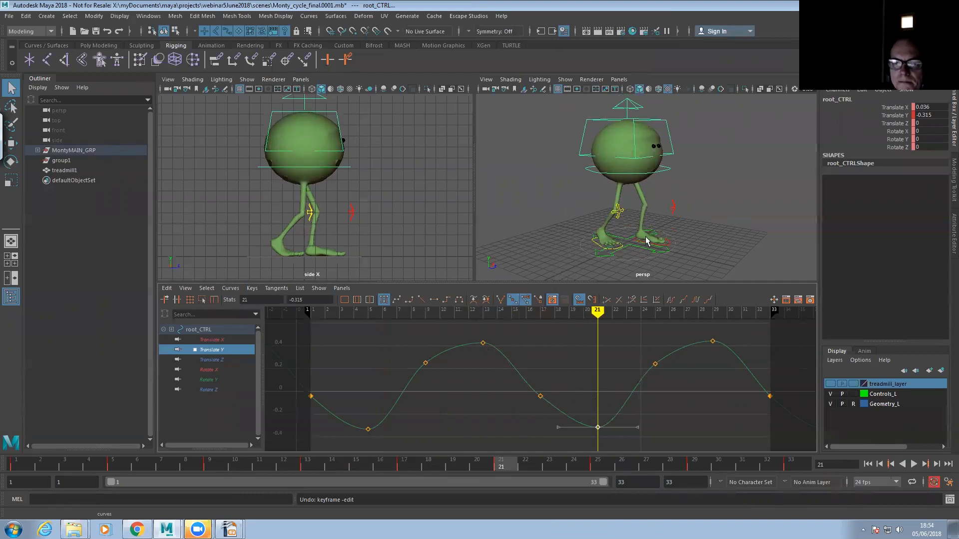
alt+drag(651, 228, 637, 220)
alt+right_drag(637, 220, 555, 216)
alt+drag(554, 216, 576, 237)
alt+right_drag(576, 238, 621, 236)
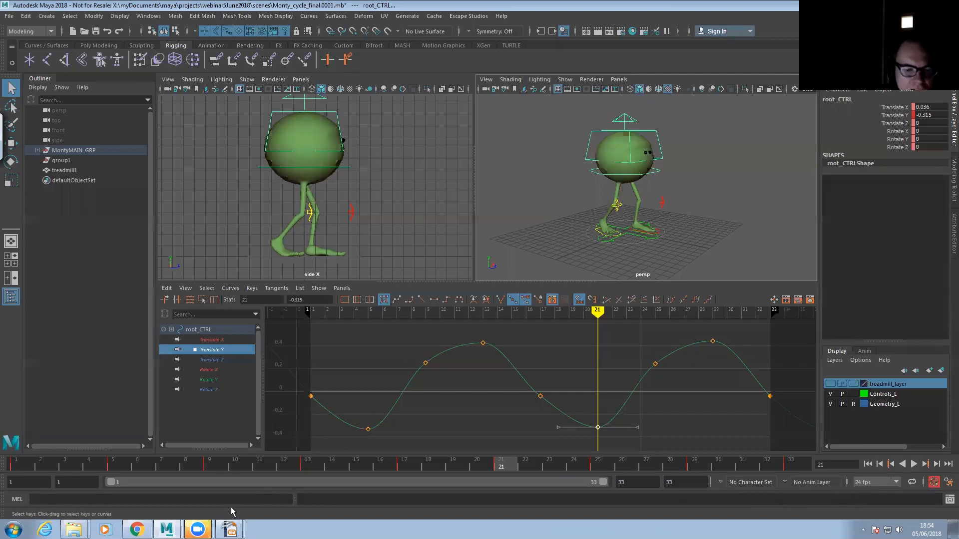
- Switch to the Double_Bounce_Walk_5June2018 presentation in OpenOffice Impress and compare the Draw thumbnails slide with The Monty Double Bounce slide
click(229, 529)
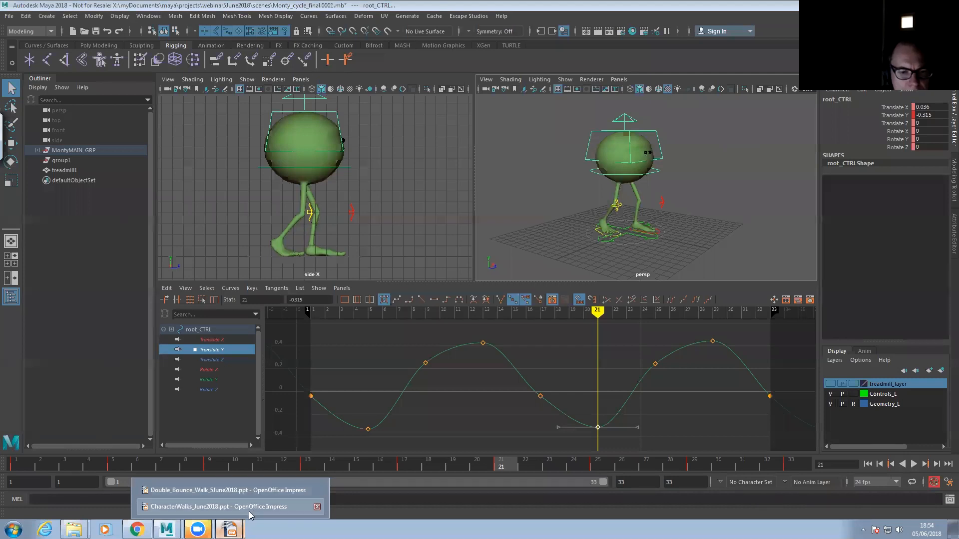
click(251, 495)
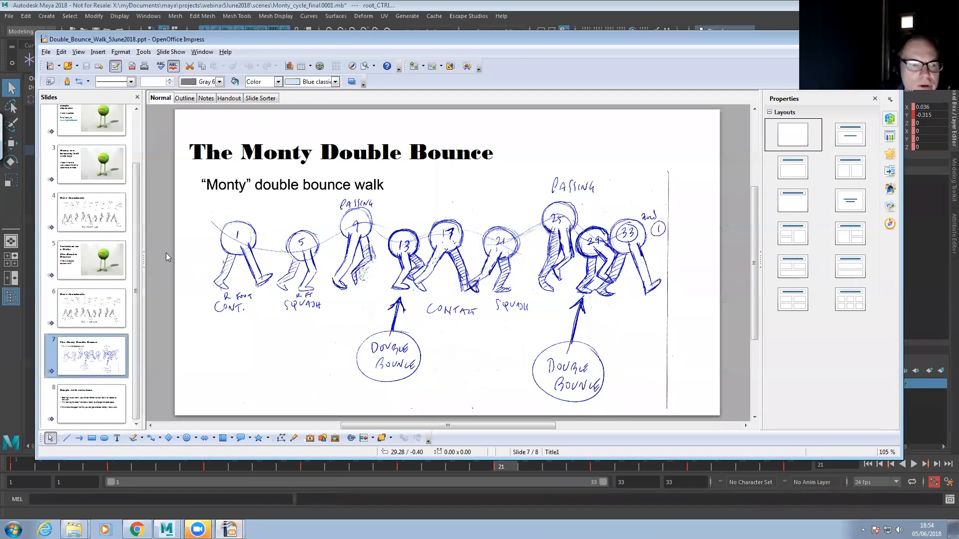
click(106, 309)
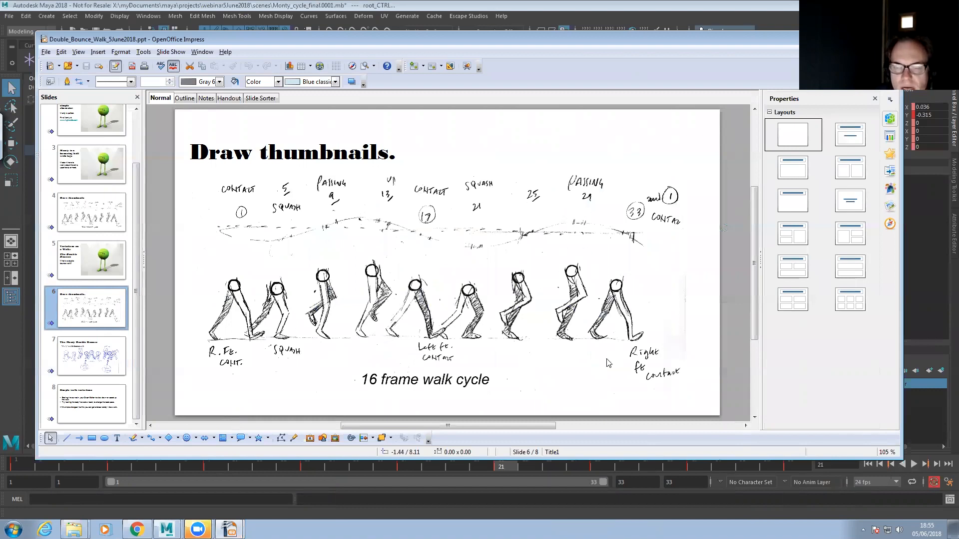
click(114, 371)
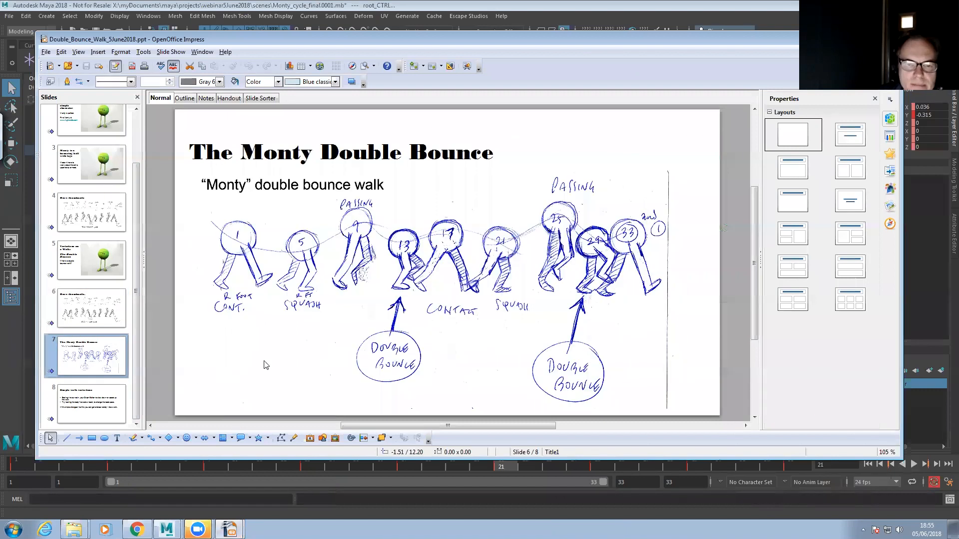
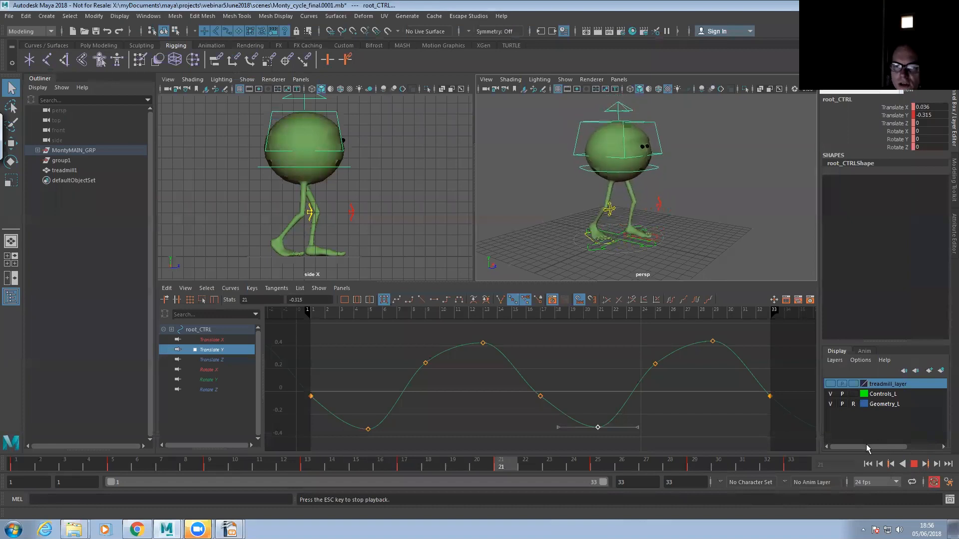
- Stop playback in Maya, select Monty's placement control at frame 1, and extend the animation's end time to frame 100
click(914, 465)
alt+drag(640, 246, 644, 246)
mouse_move(644, 245)
alt+right_down()
mouse_move(636, 235)
mouse_move(658, 259)
alt+right_up()
click(659, 271)
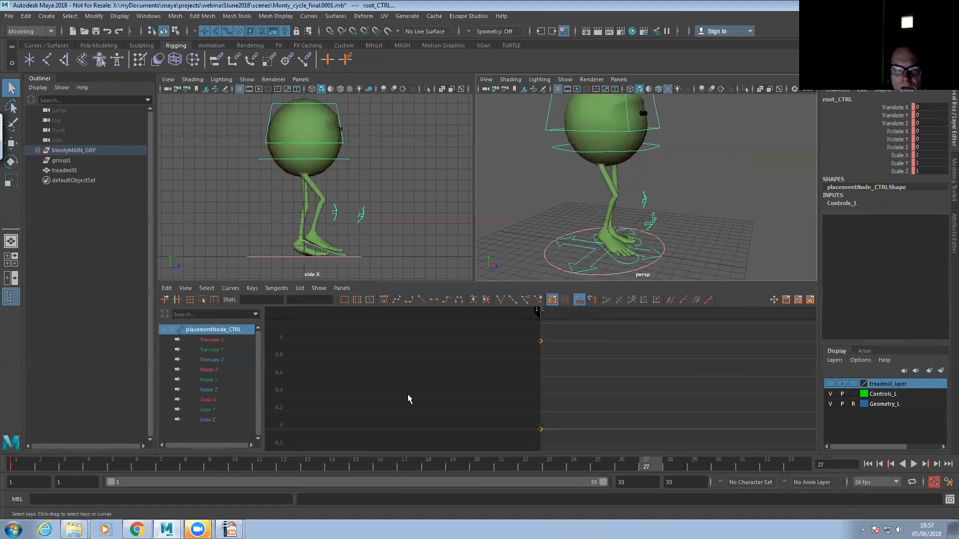
click(31, 467)
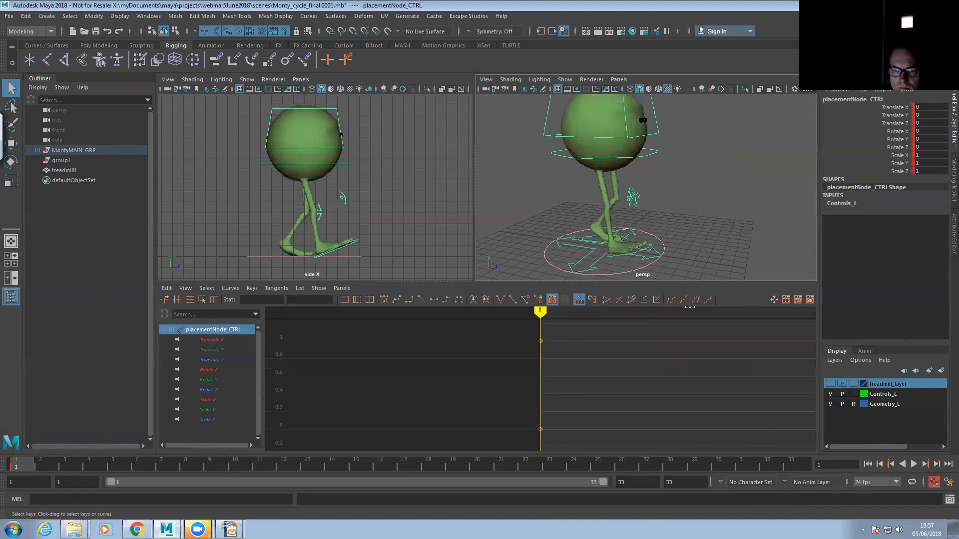
alt+right_drag(654, 228, 630, 216)
alt+drag(631, 216, 656, 208)
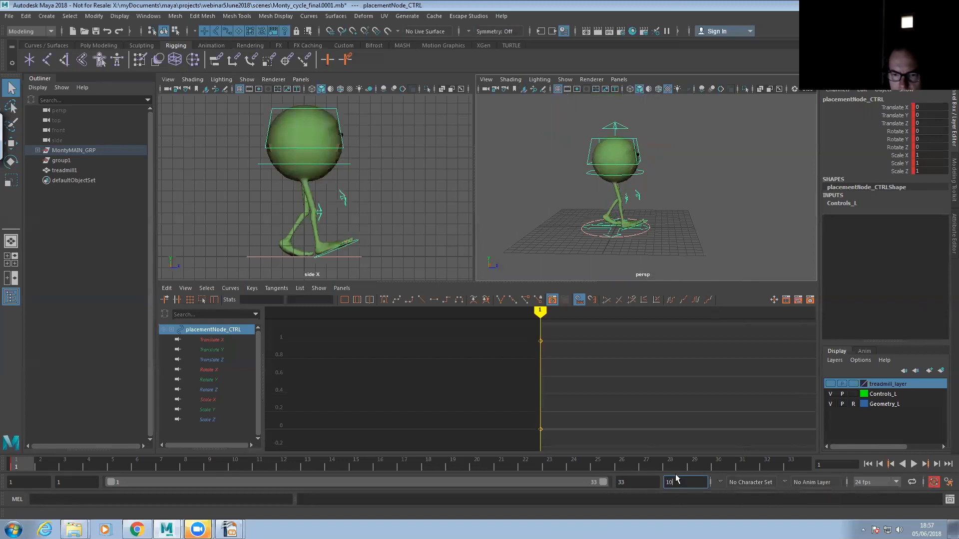
key(Return)
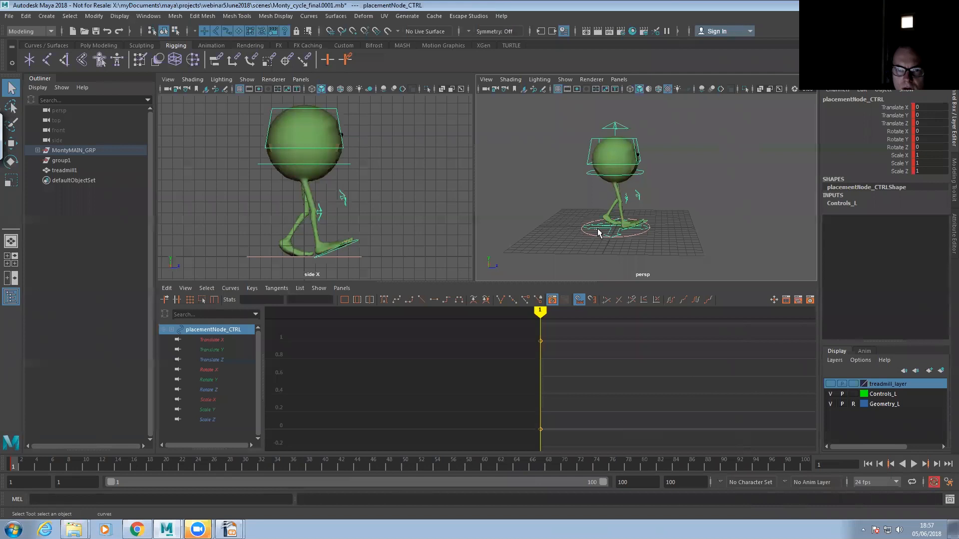
- At frame 100, move the placement control forward to about 16.6 units on Z and frame its curves in the Graph Editor
click(809, 465)
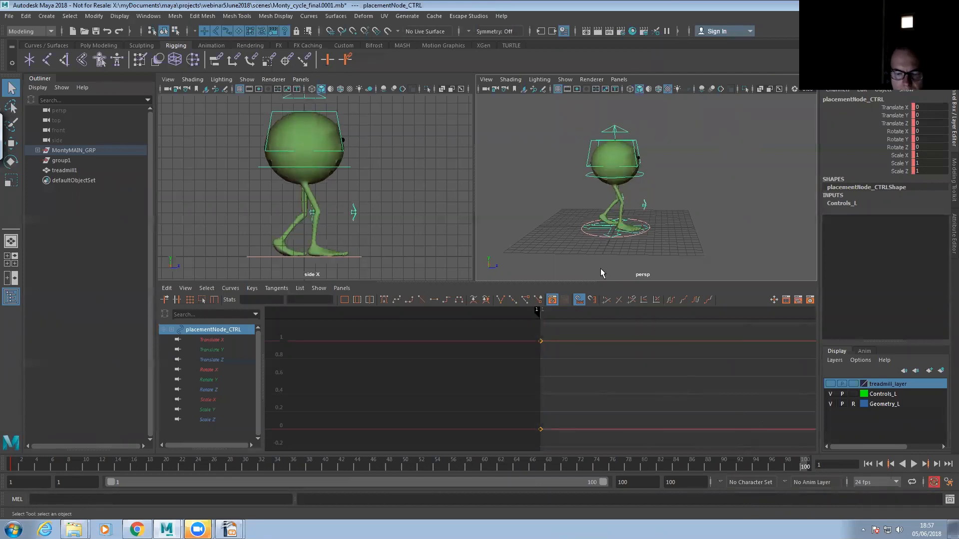
key(w)
alt+right_drag(596, 257, 634, 222)
drag(662, 225, 728, 251)
key(f)
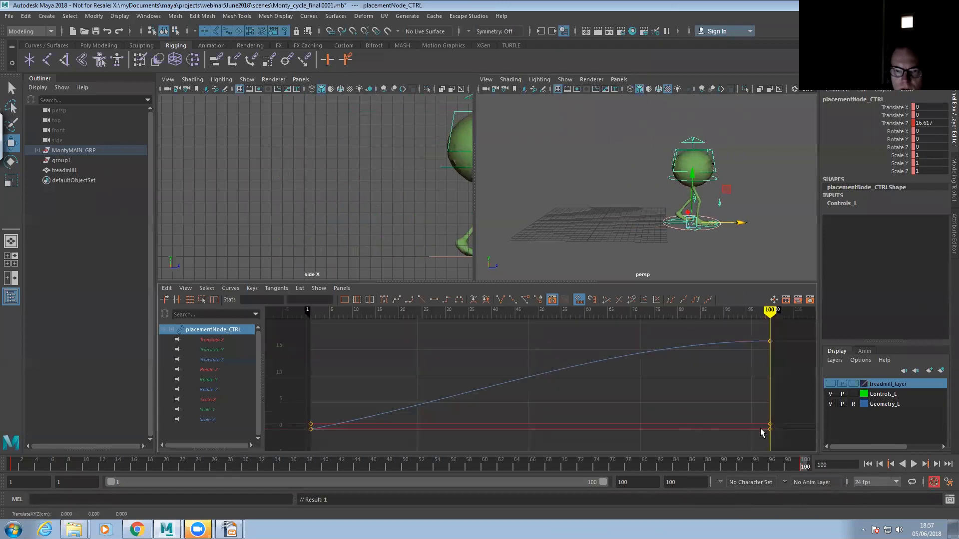
- Make the placement control's Translate Z curve linear and play the forward walk to check it
click(619, 356)
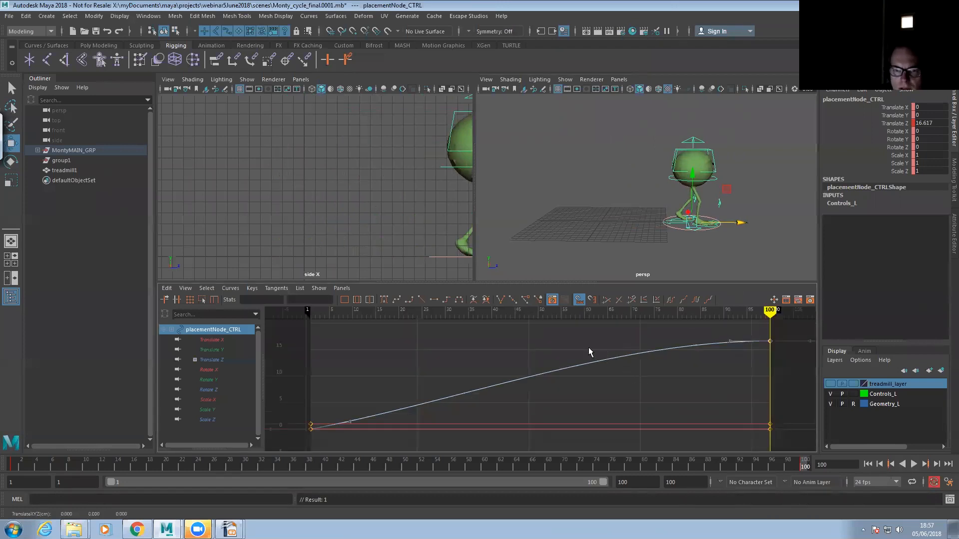
click(422, 299)
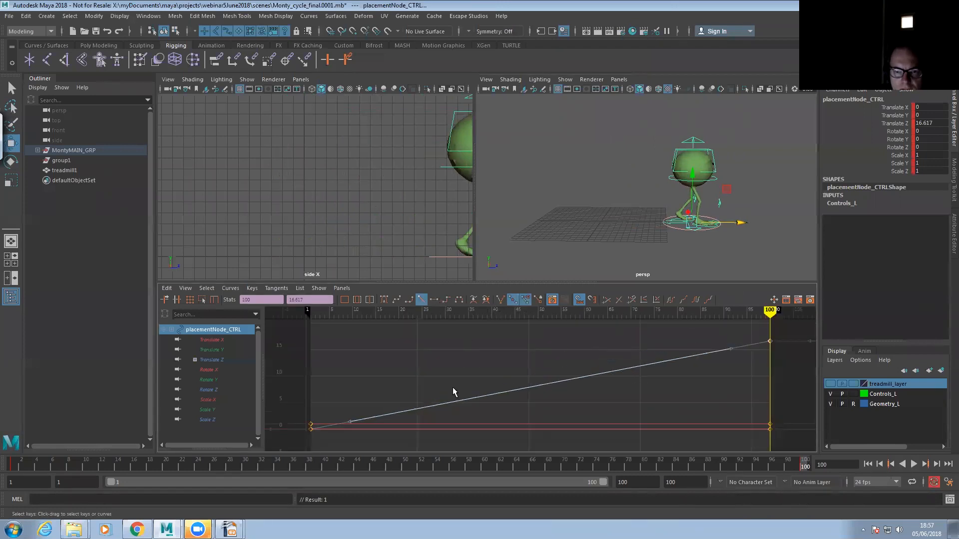
click(914, 464)
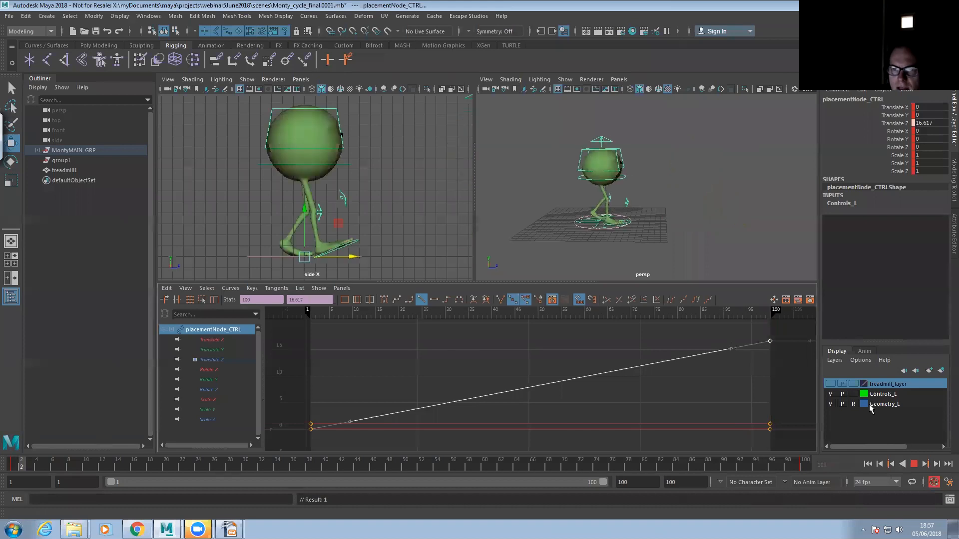
click(914, 464)
- Raise the placement control's Translate Z curve to about 21.46 at frame 100, checking the feet closely during playback
middle_drag(750, 374, 741, 363)
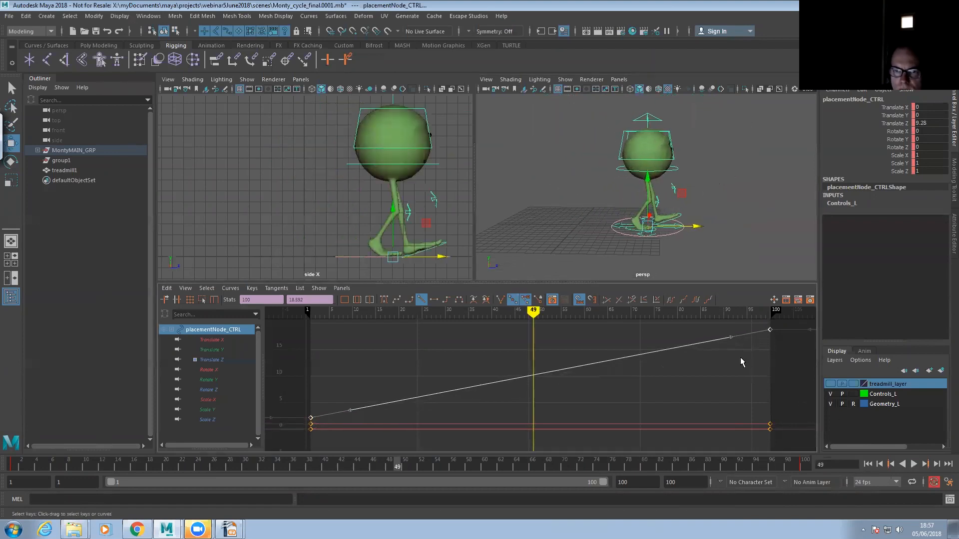
click(913, 464)
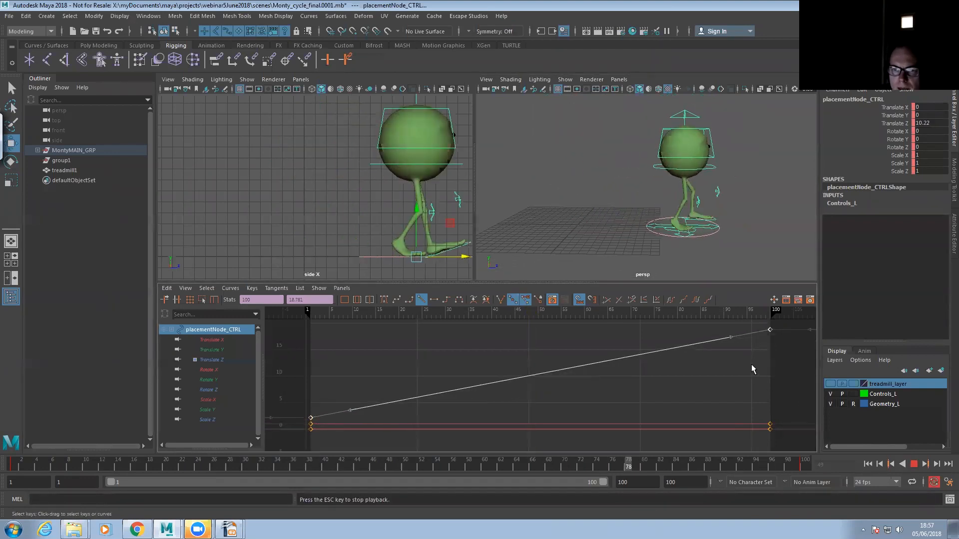
middle_drag(749, 386, 732, 362)
key(ctrl+z)
alt+drag(624, 229, 612, 229)
alt+right_drag(613, 229, 664, 257)
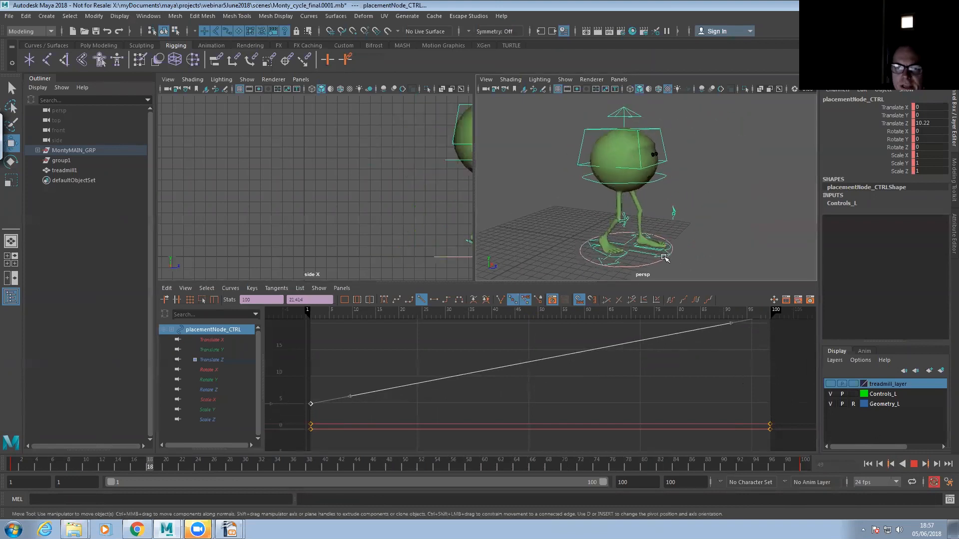
click(914, 464)
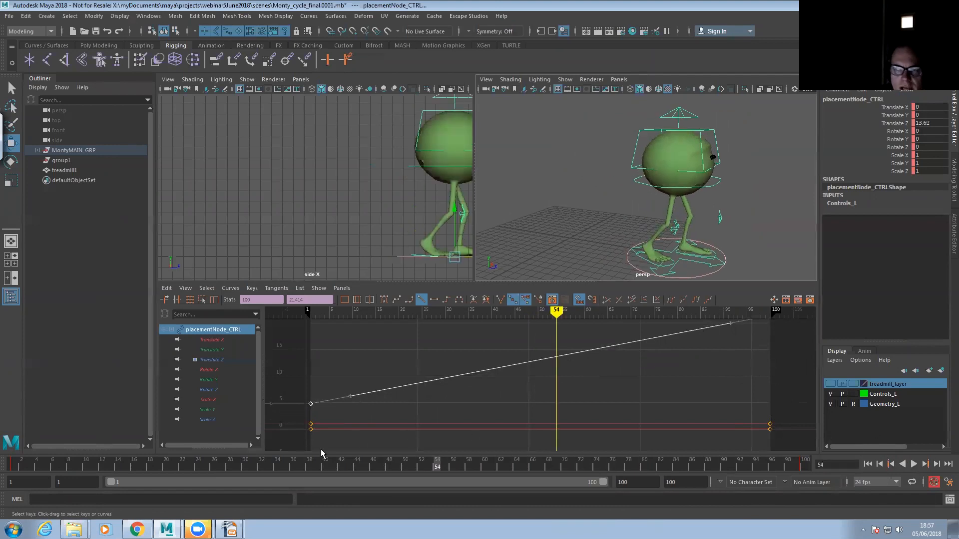
- Switch to Chrome, follow the How Many Retakes? link to the Animation Apprentice blog, and go to that blog's home page
key(alt+Tab)
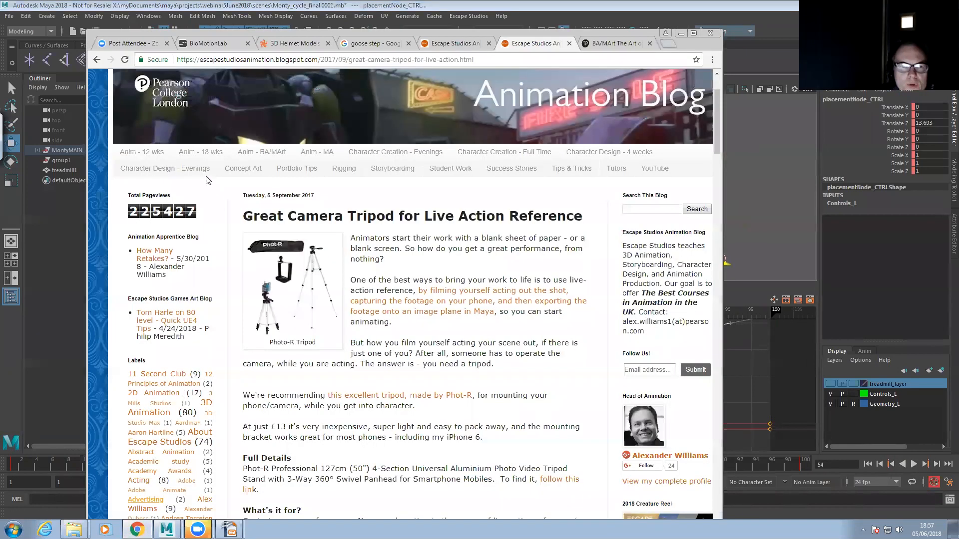
click(155, 259)
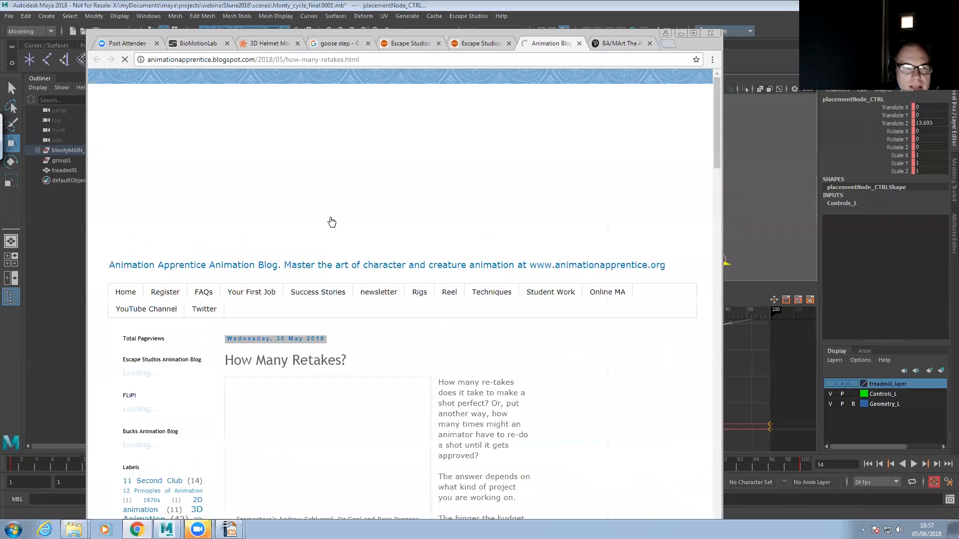
click(637, 95)
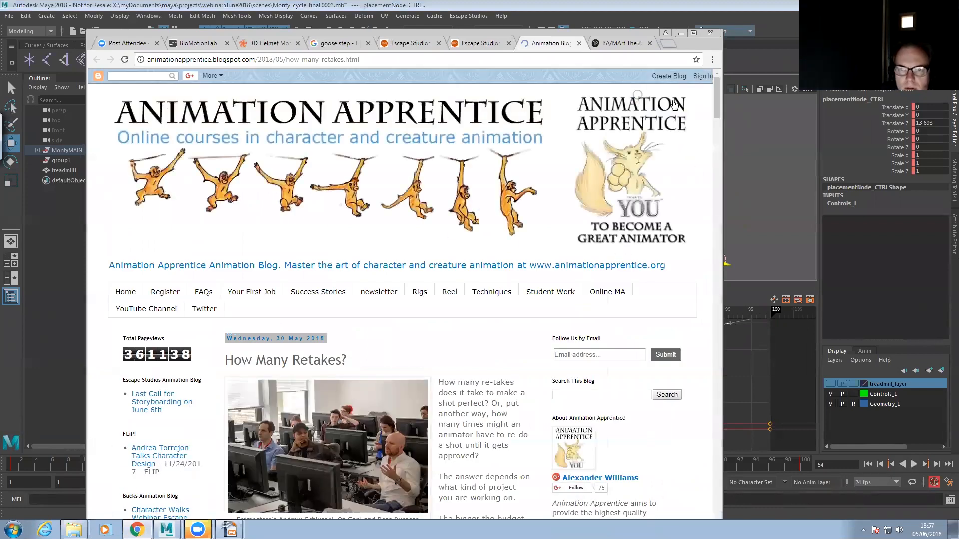
scroll(475, 195, down, 9)
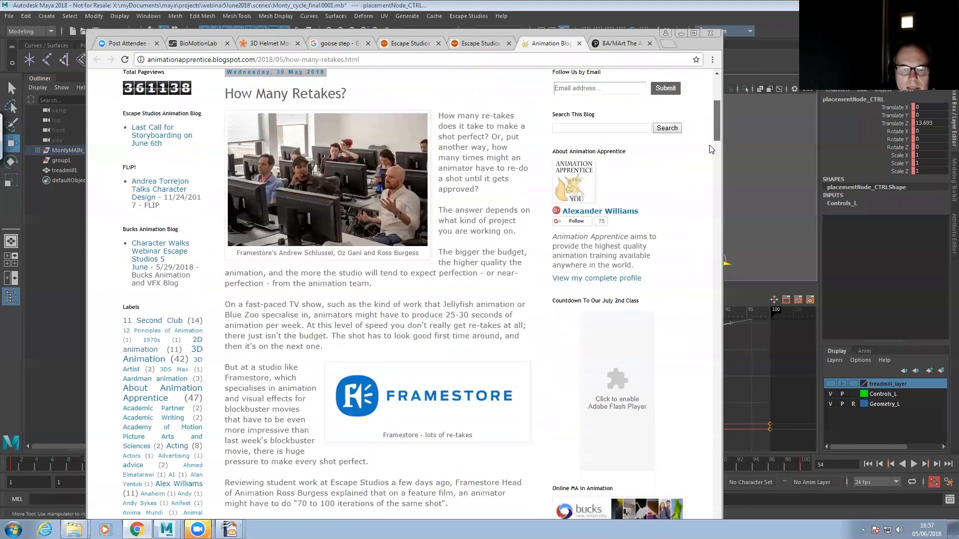
click(476, 195)
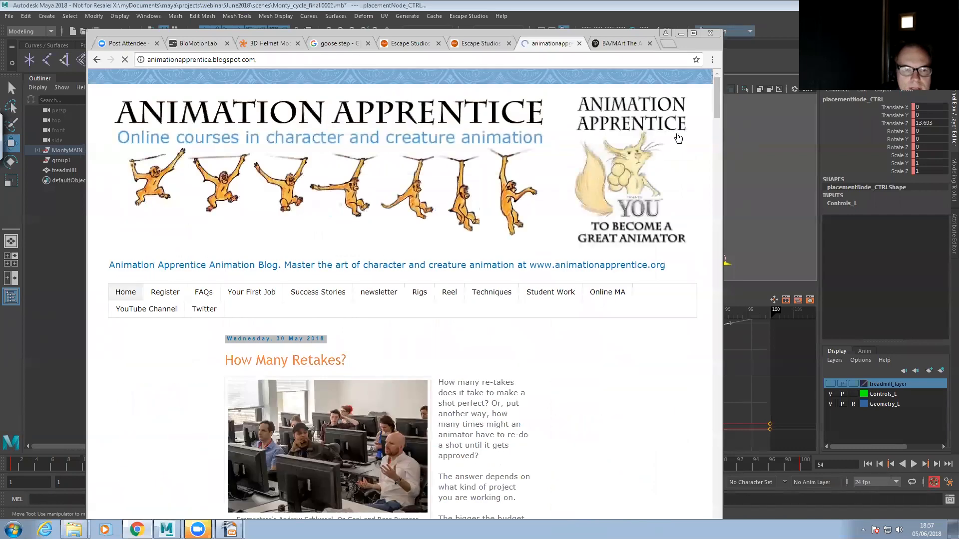
- Find the post Free Anchor Transform Plugin Stops Feet Sliding on the blog and open it
click(645, 95)
drag(715, 91, 712, 173)
scroll(462, 182, down, 7)
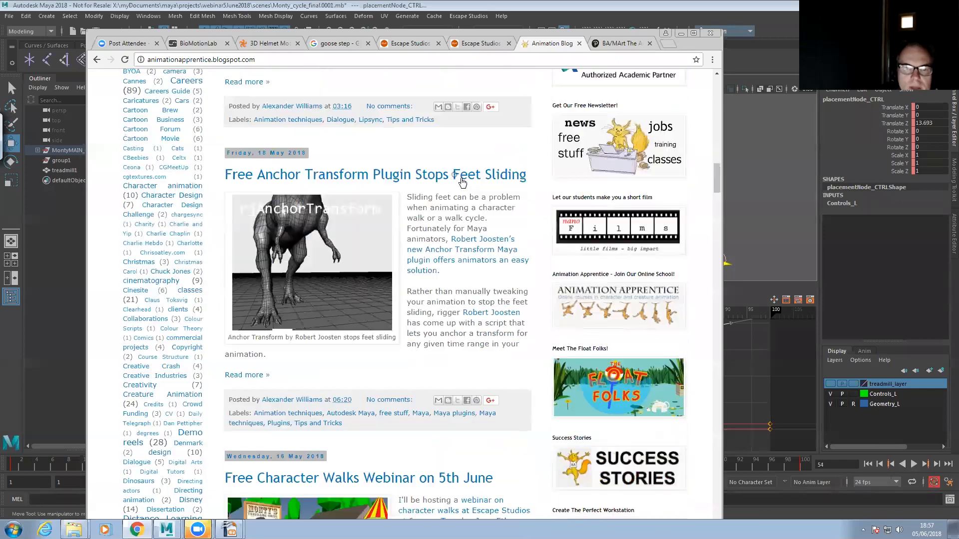
drag(719, 112, 719, 138)
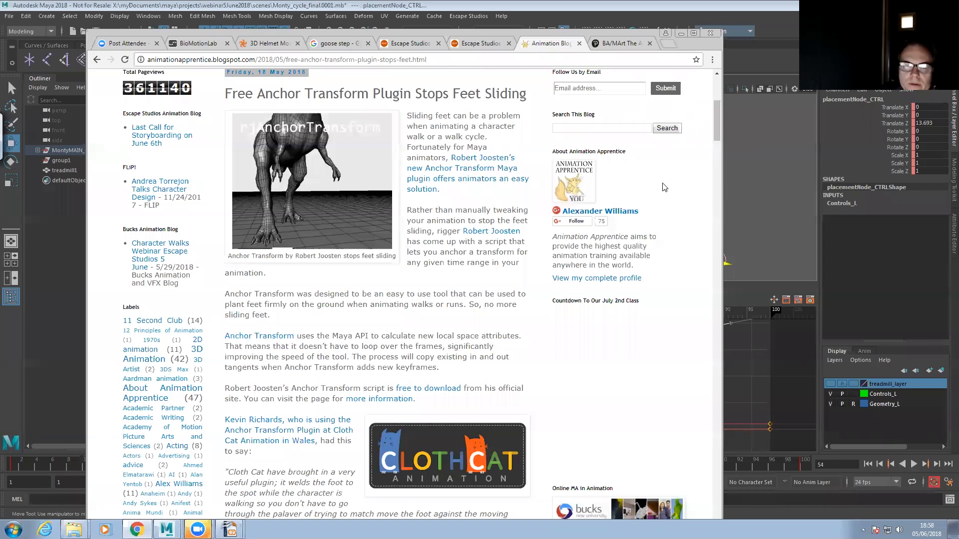
- Review the Anchor Transform installation instructions and play the post's demonstration video
drag(717, 121, 716, 156)
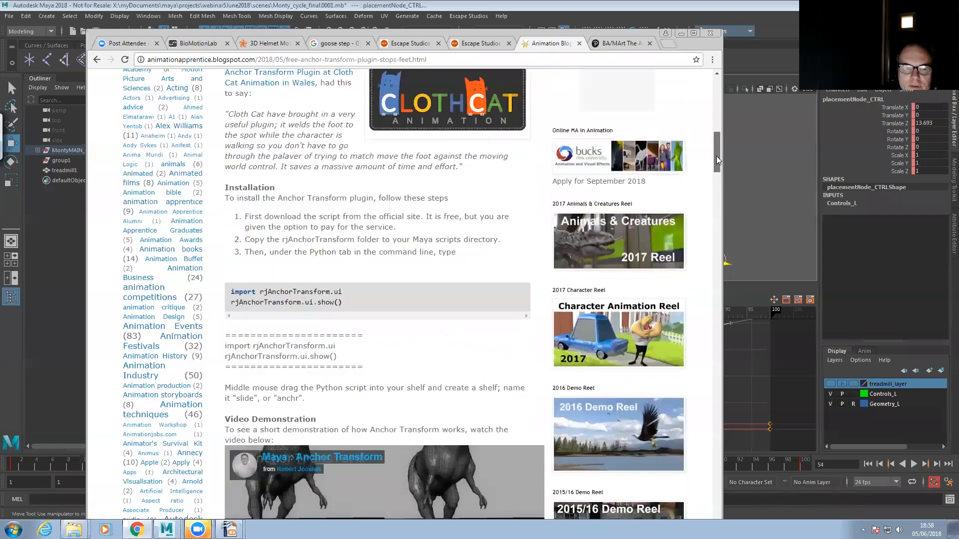
scroll(313, 305, down, 4)
click(325, 280)
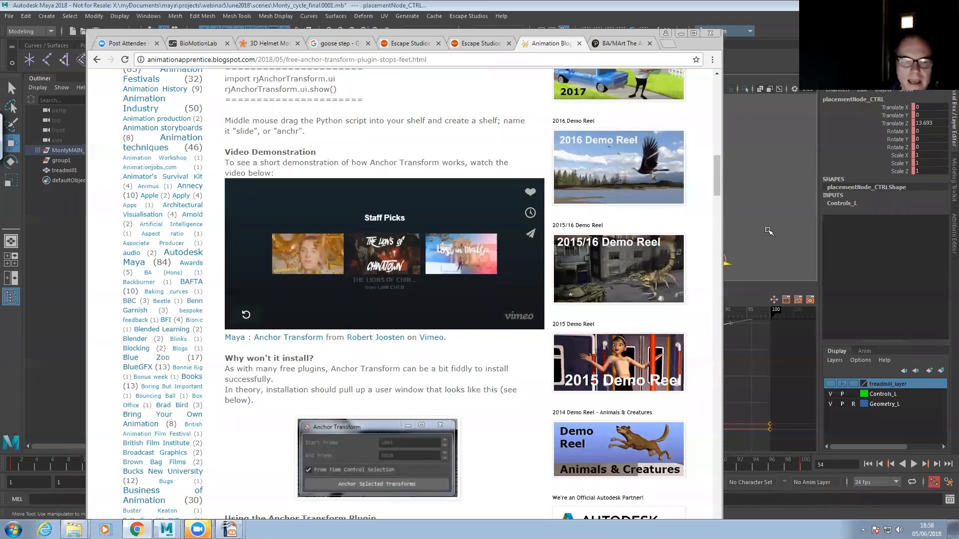
- Review the Anchor Transform post from the Cloth Cat testimonial back up to its title and introduction
drag(714, 182, 713, 141)
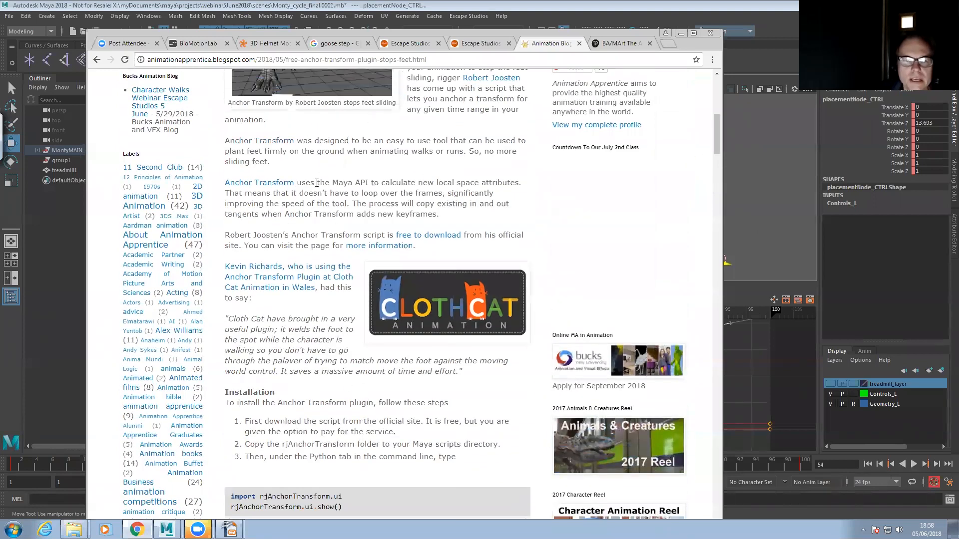
drag(718, 151, 717, 141)
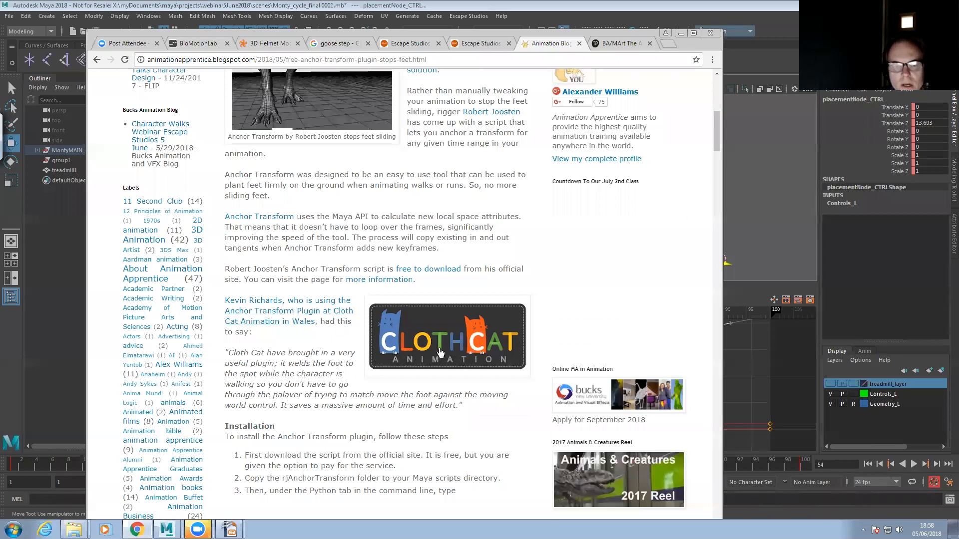
drag(717, 142, 717, 121)
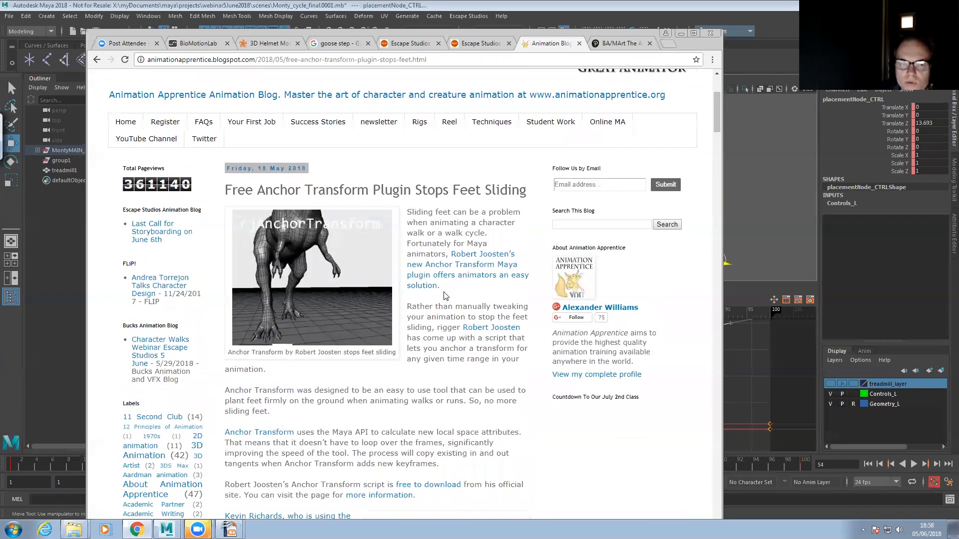
- Switch to Maya and scrub Monty's forward walk to frame 43, examining the foot contacts in the perspective view
click(681, 32)
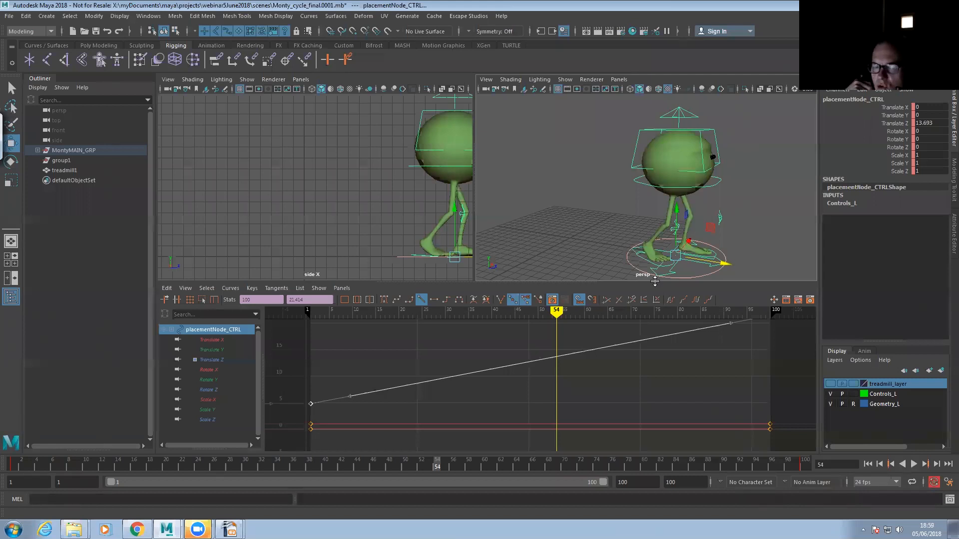
alt+middle_drag(641, 205, 618, 181)
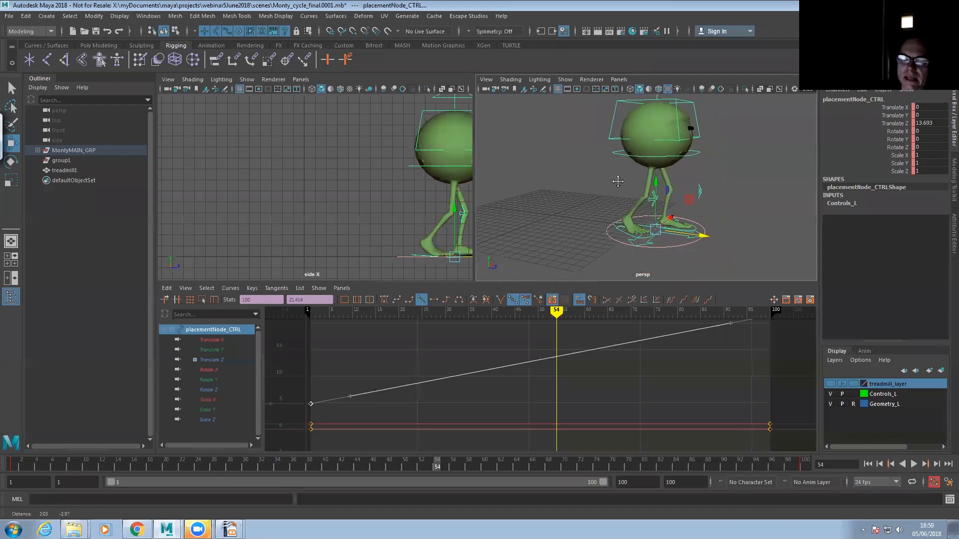
alt+right_drag(618, 181, 646, 199)
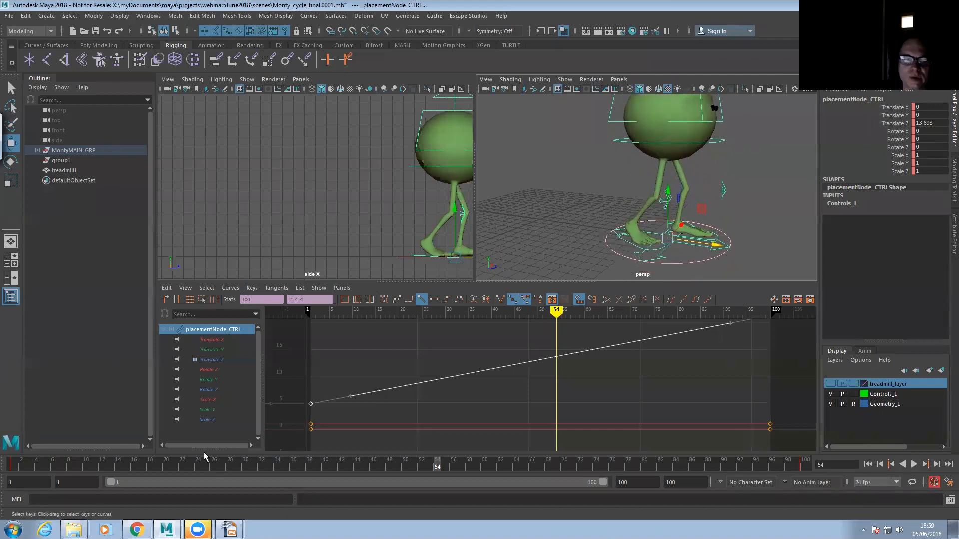
drag(94, 460, 365, 432)
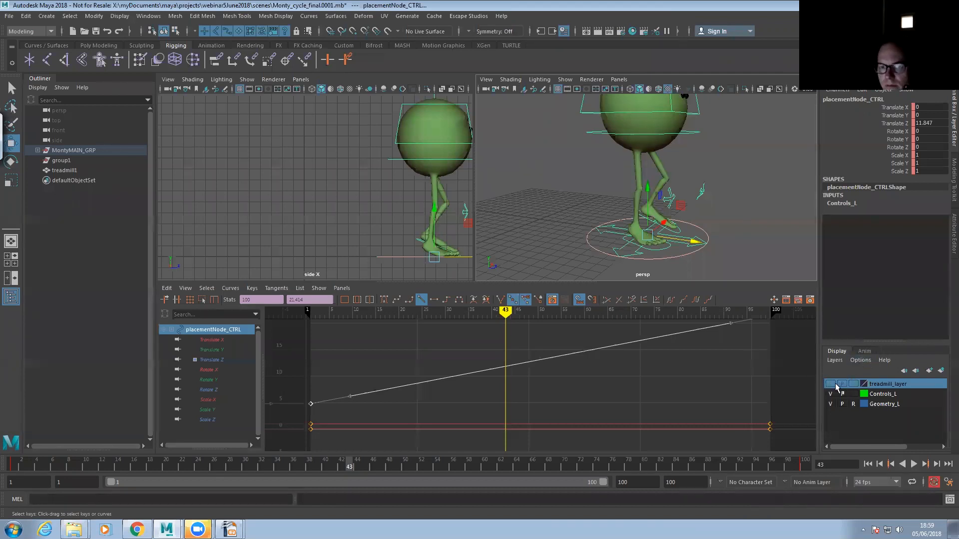
alt+middle_drag(735, 194, 721, 205)
alt+right_drag(721, 206, 671, 210)
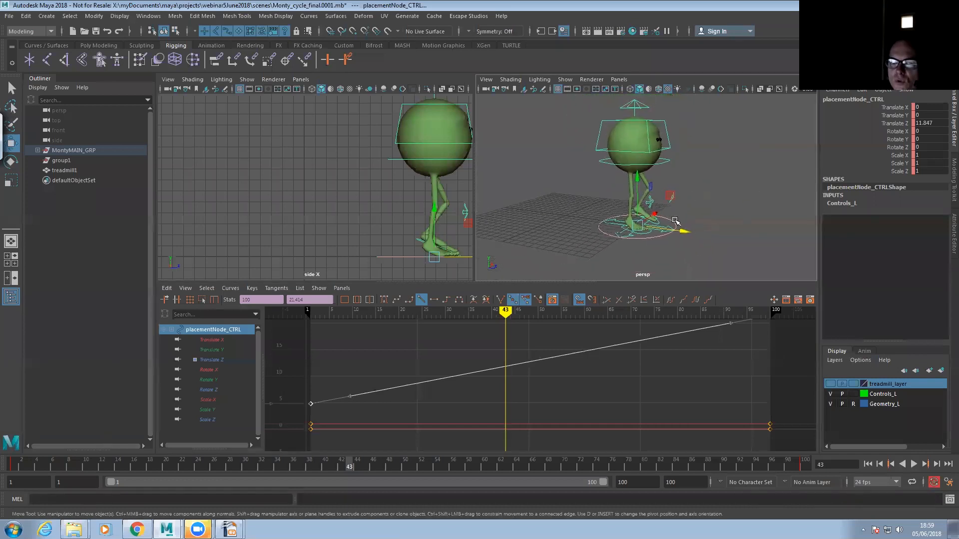
- Switch to Chrome, bring up the Great Camera Tripod for Live Action Reference post and maximise the browser window
click(136, 530)
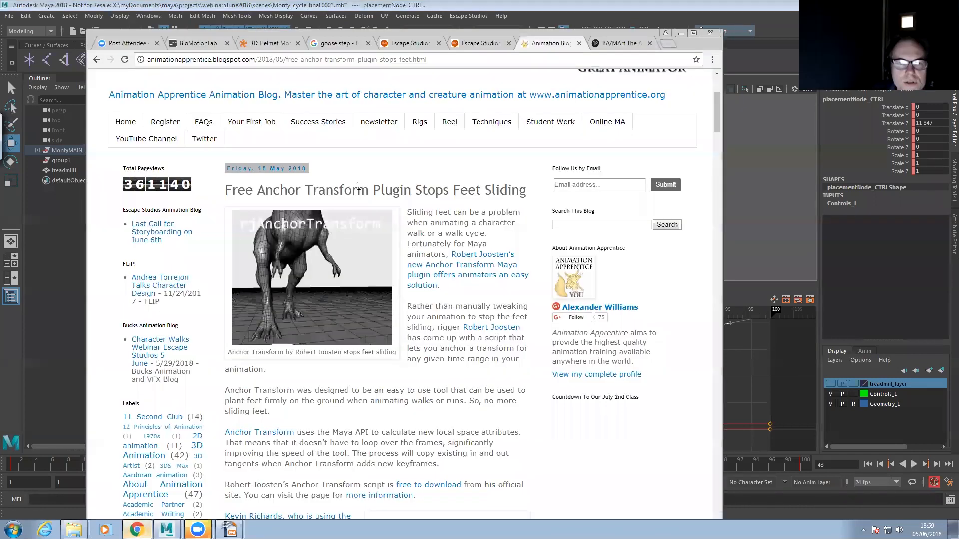
click(482, 44)
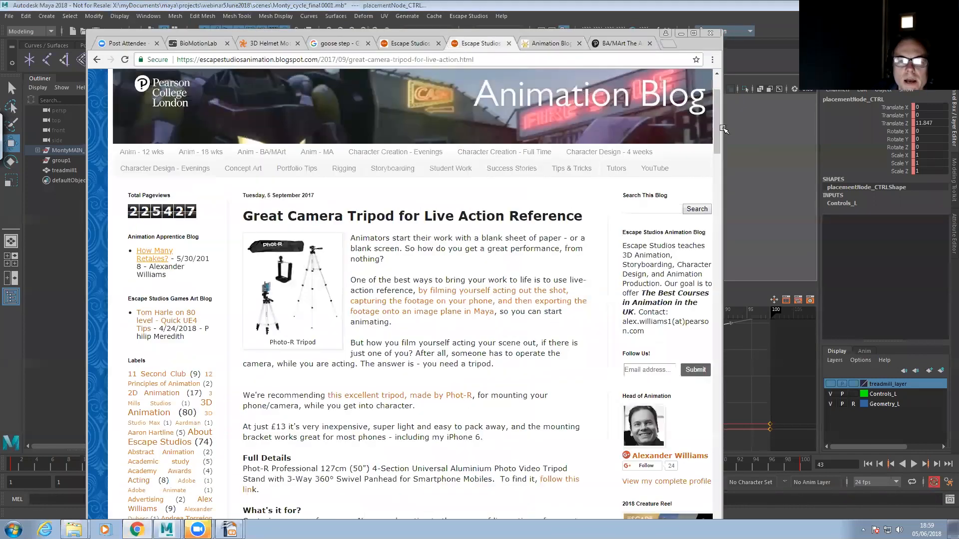
click(725, 192)
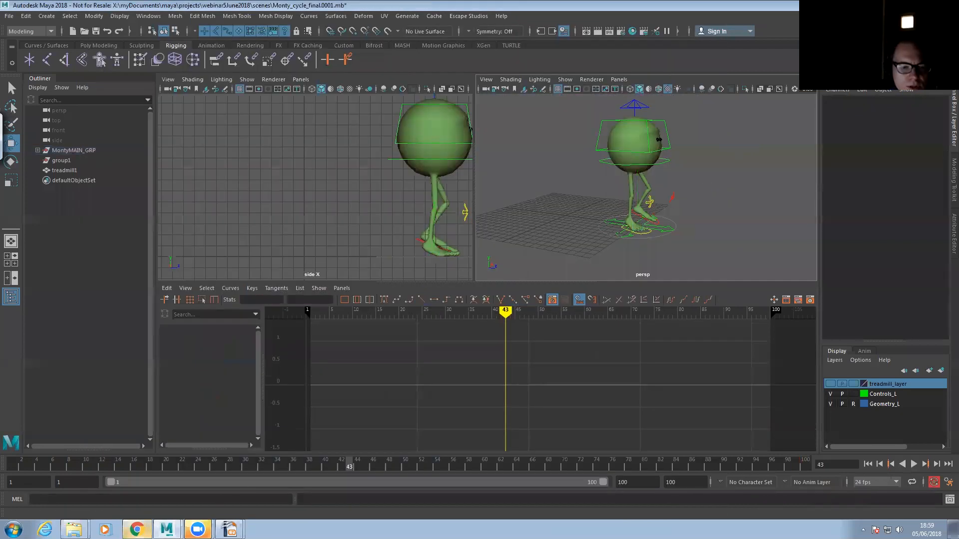
key(alt+Tab)
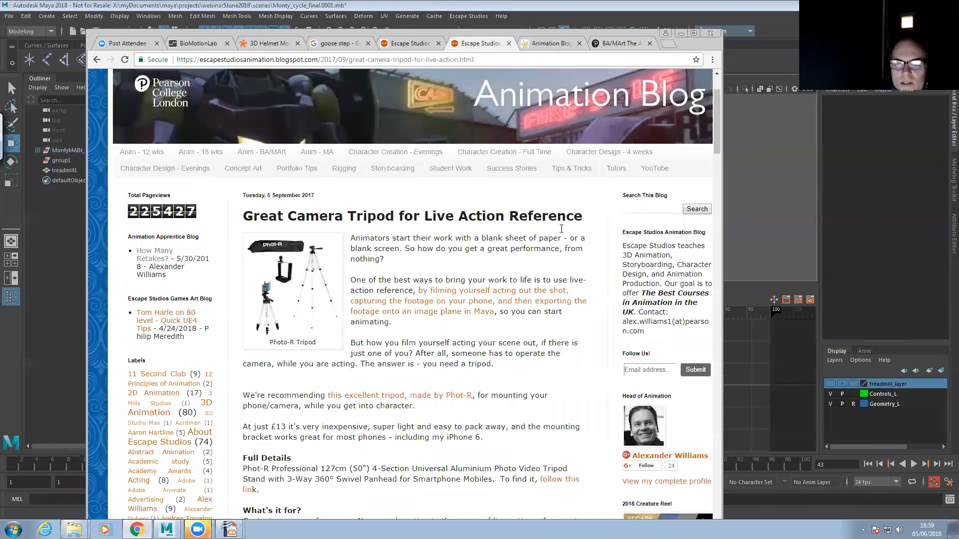
click(724, 186)
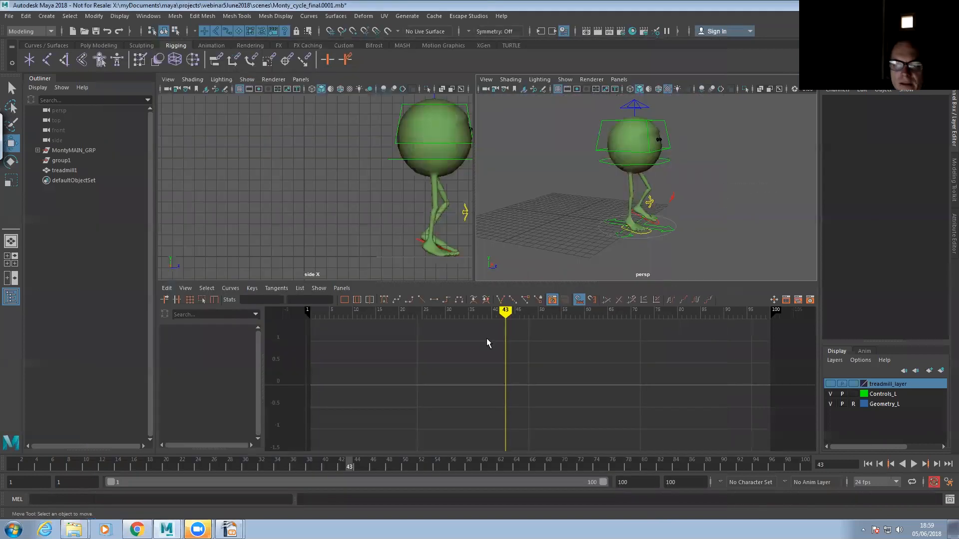
click(136, 530)
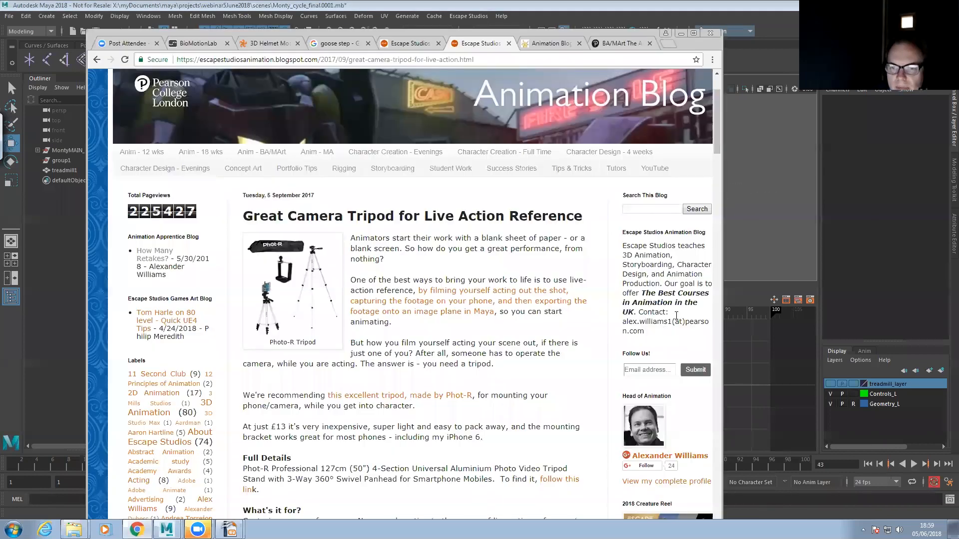
click(694, 33)
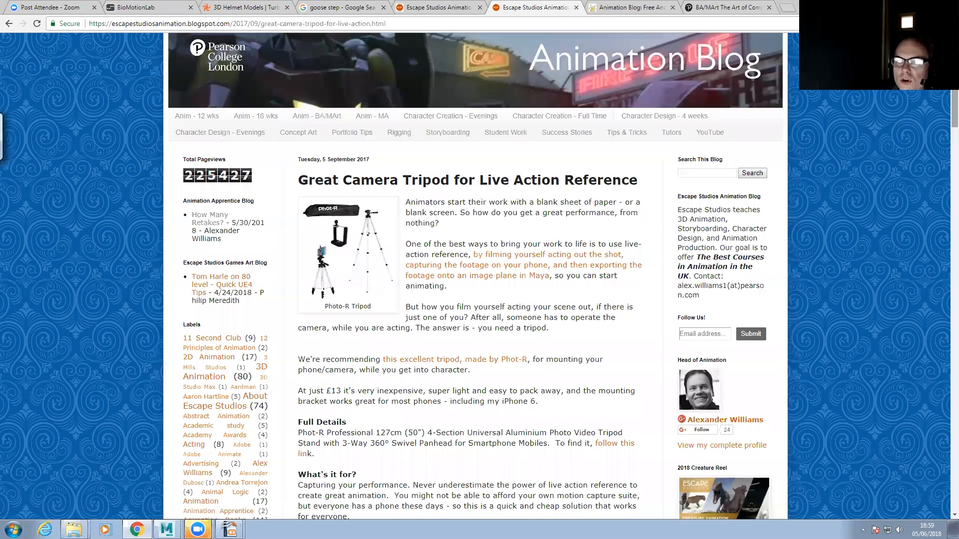
- Go to the Escape Studios Animation Blog home page and look through its recent posts as far as the MPC Academy story
scroll(892, 119, up, 2)
click(731, 165)
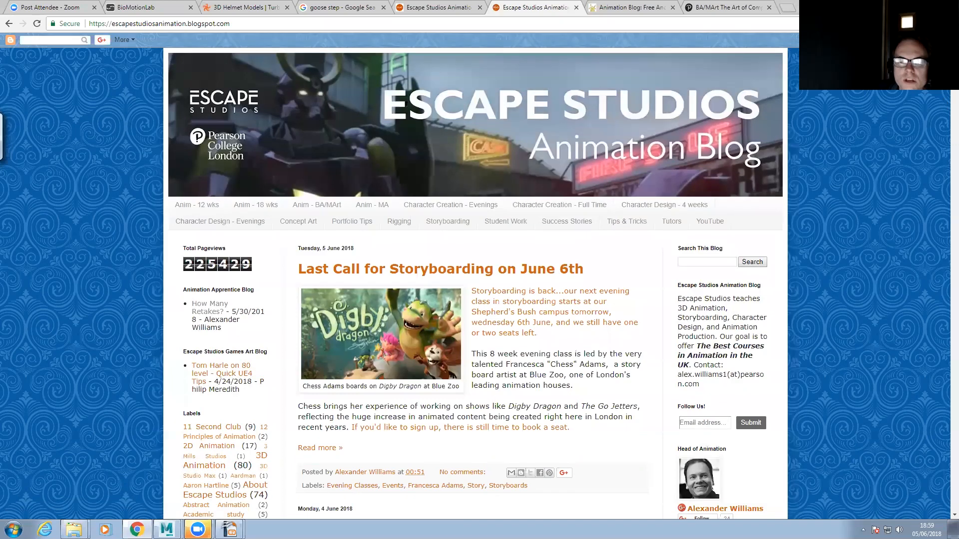
scroll(945, 104, down, 3)
scroll(849, 151, down, 5)
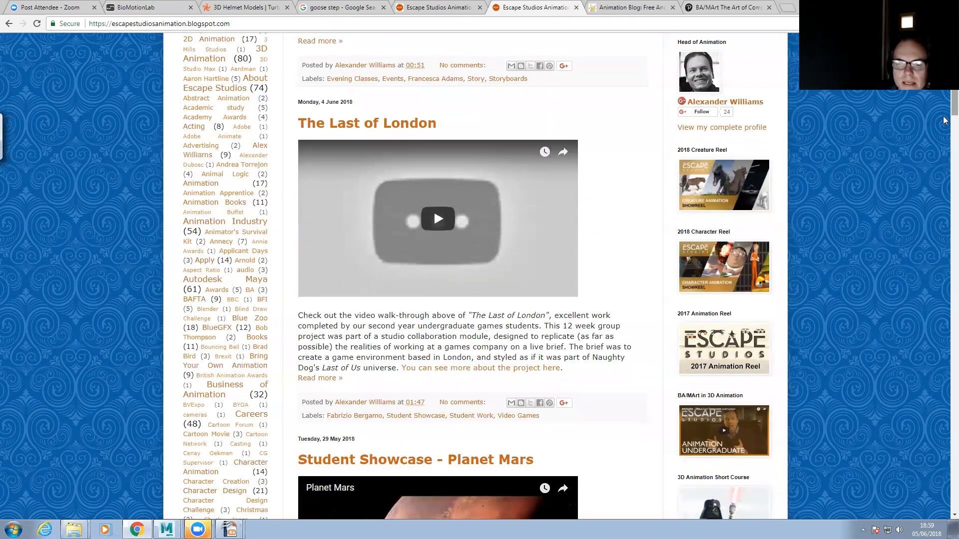
scroll(763, 204, down, 6)
scroll(762, 204, down, 2)
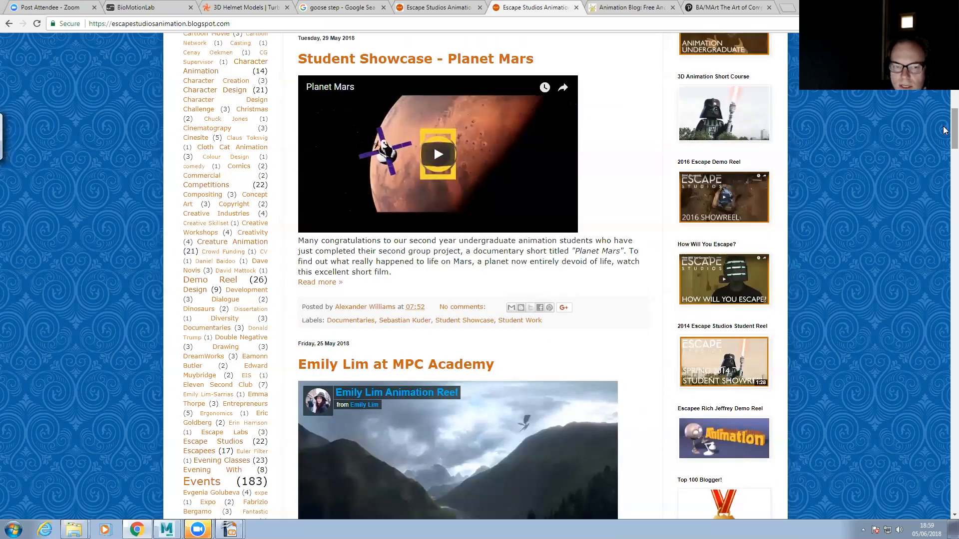
scroll(894, 182, down, 2)
scroll(894, 183, down, 1)
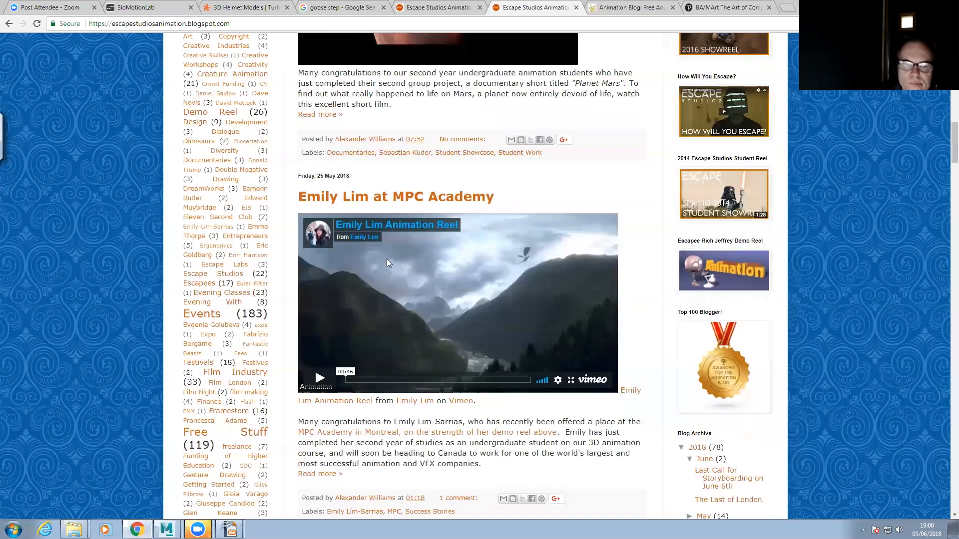